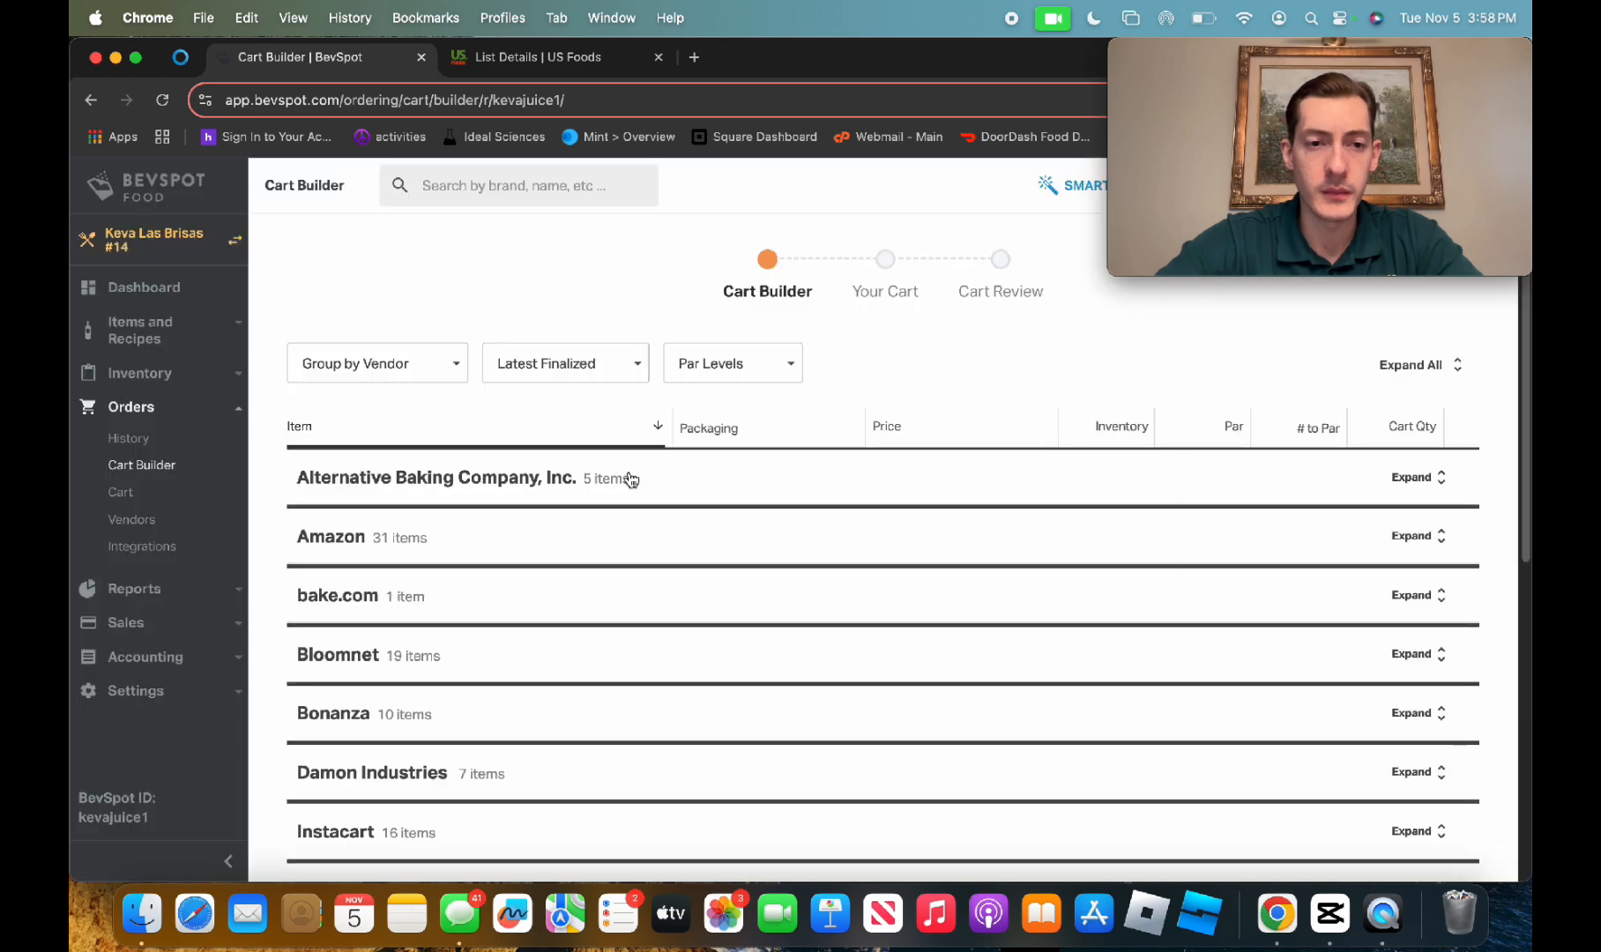
Look through the vendor groups in the Cart Builder, down to Us Foods
scroll(731, 542, down, 3)
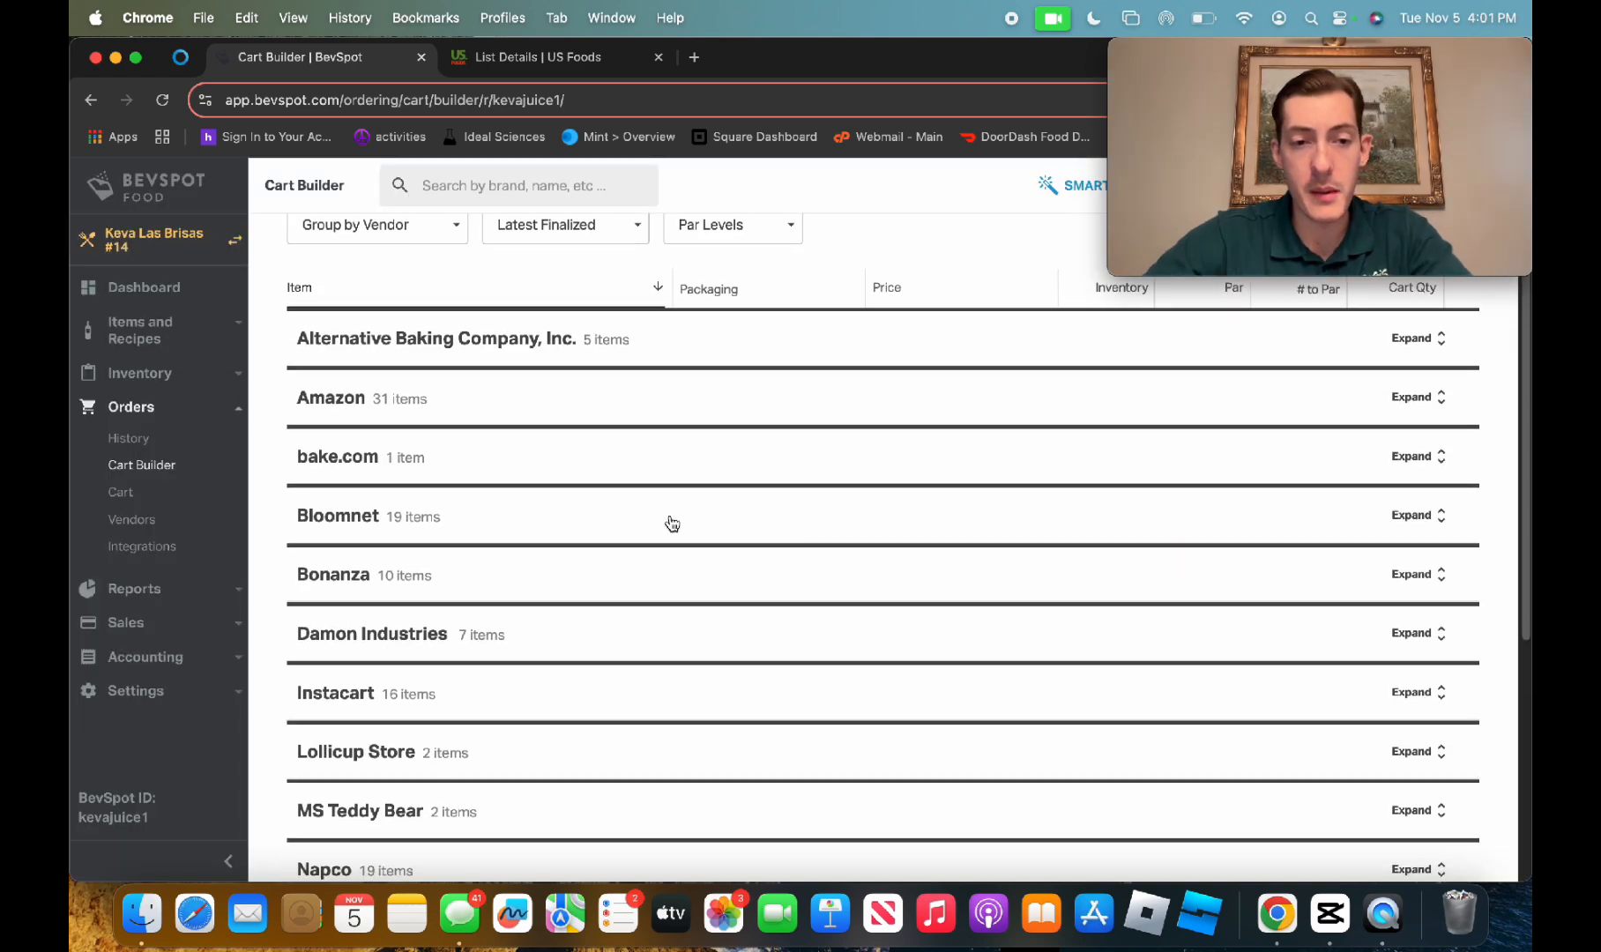
scroll(683, 511, down, 1)
scroll(536, 658, down, 10)
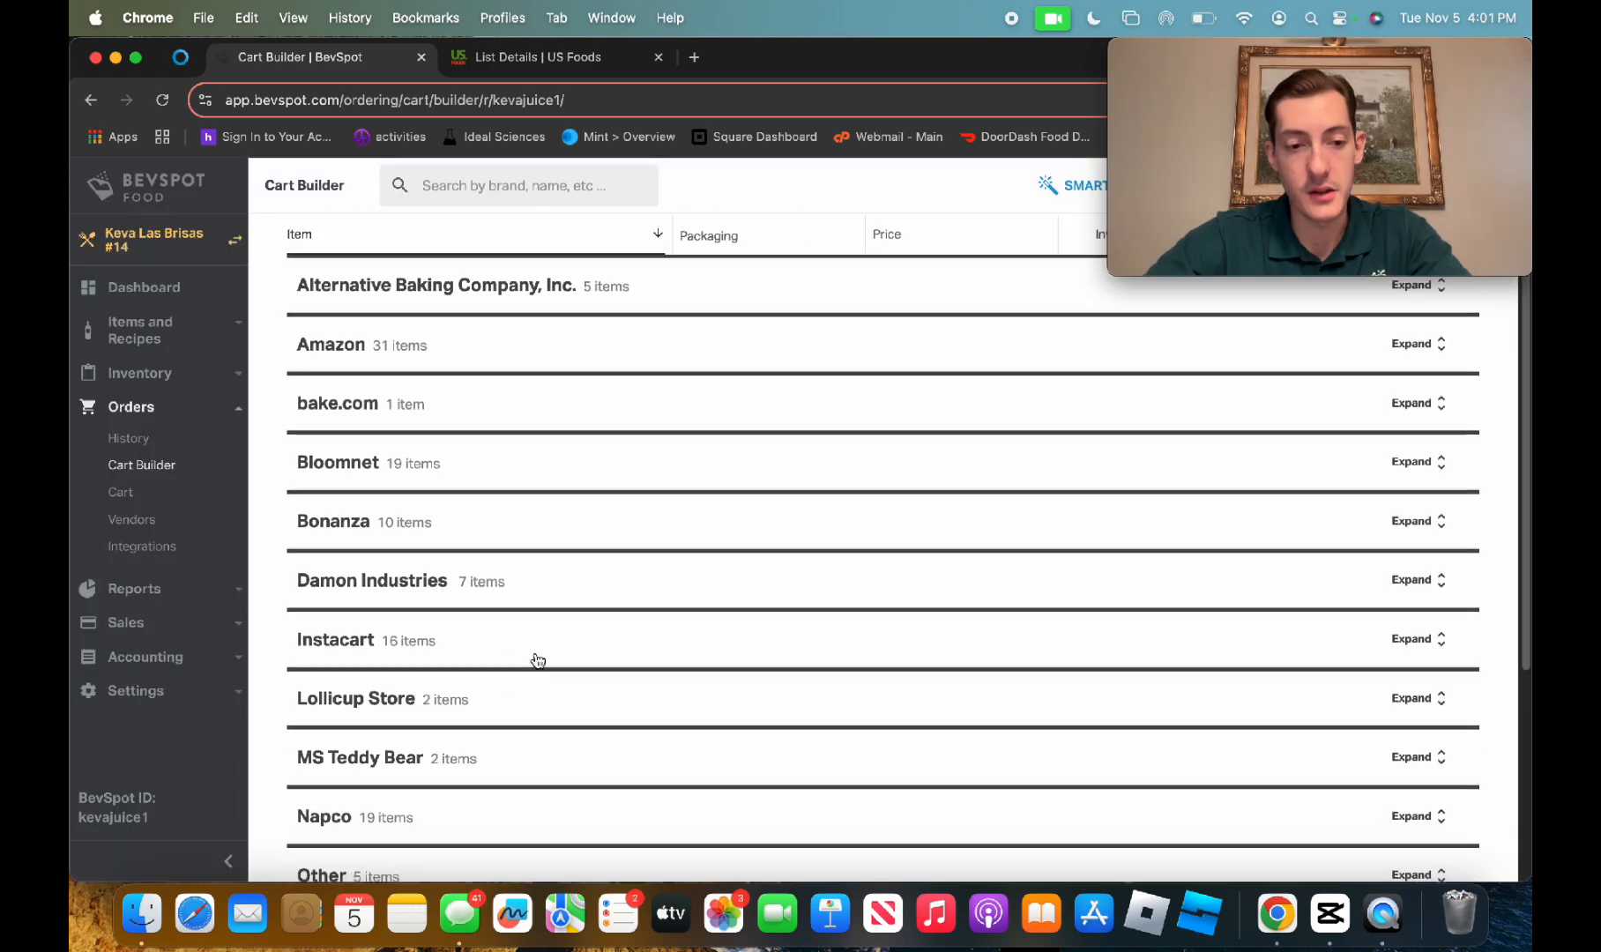
scroll(612, 679, down, 1)
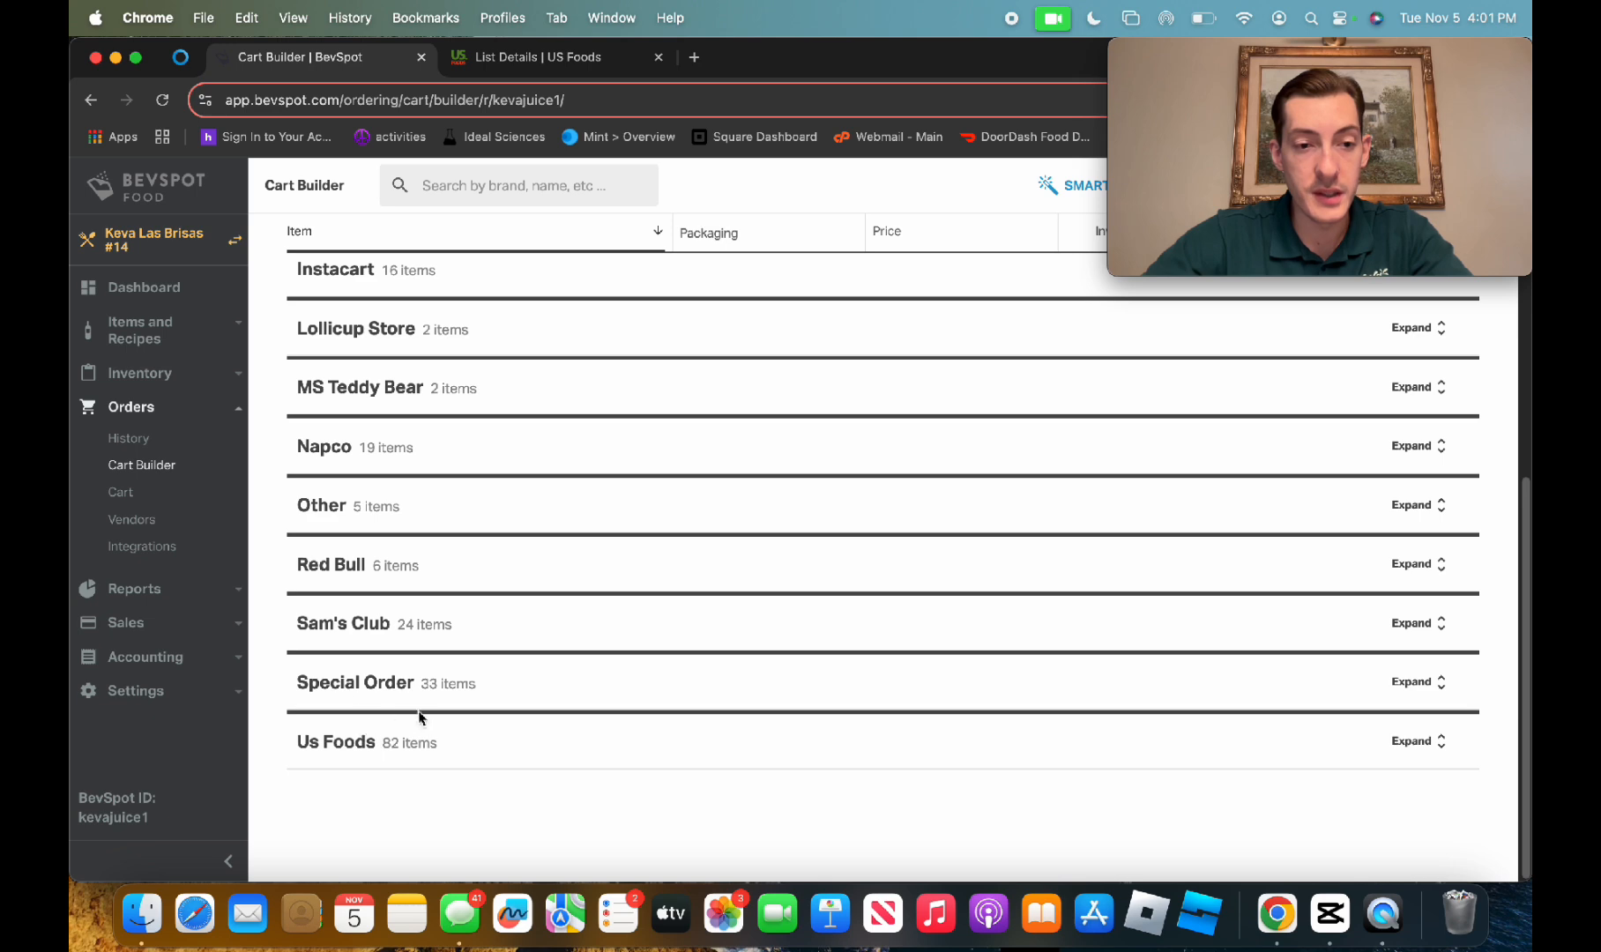
scroll(447, 556, up, 4)
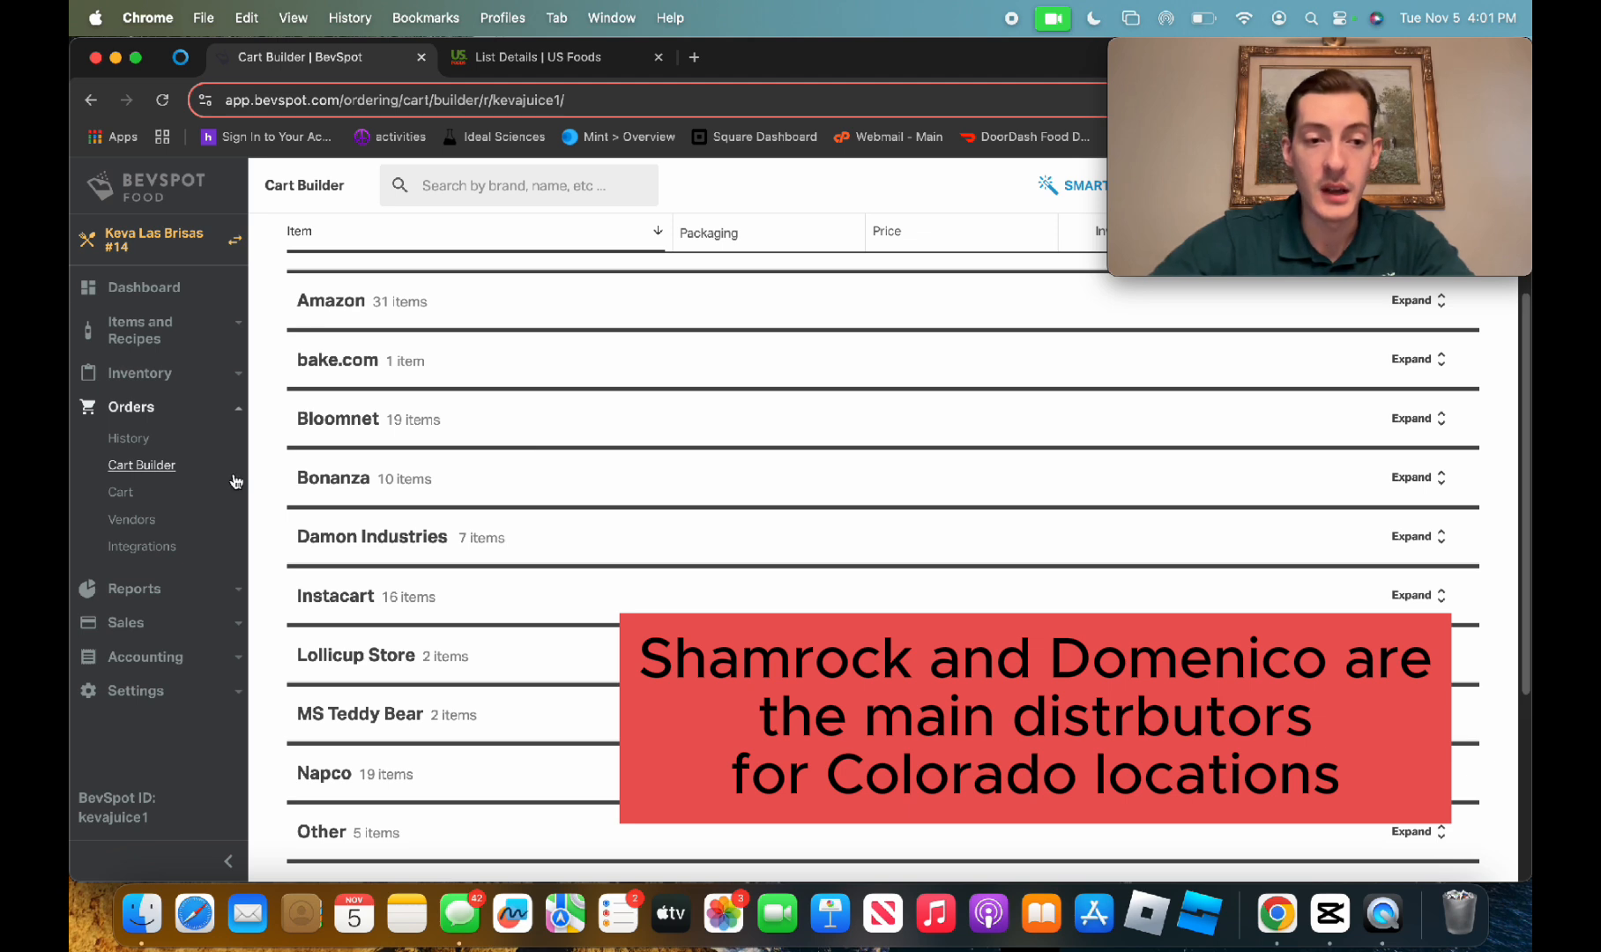
Open the Us Foods vendor record and review its rep details, delivery days, order minimums and ordering notes
click(131, 519)
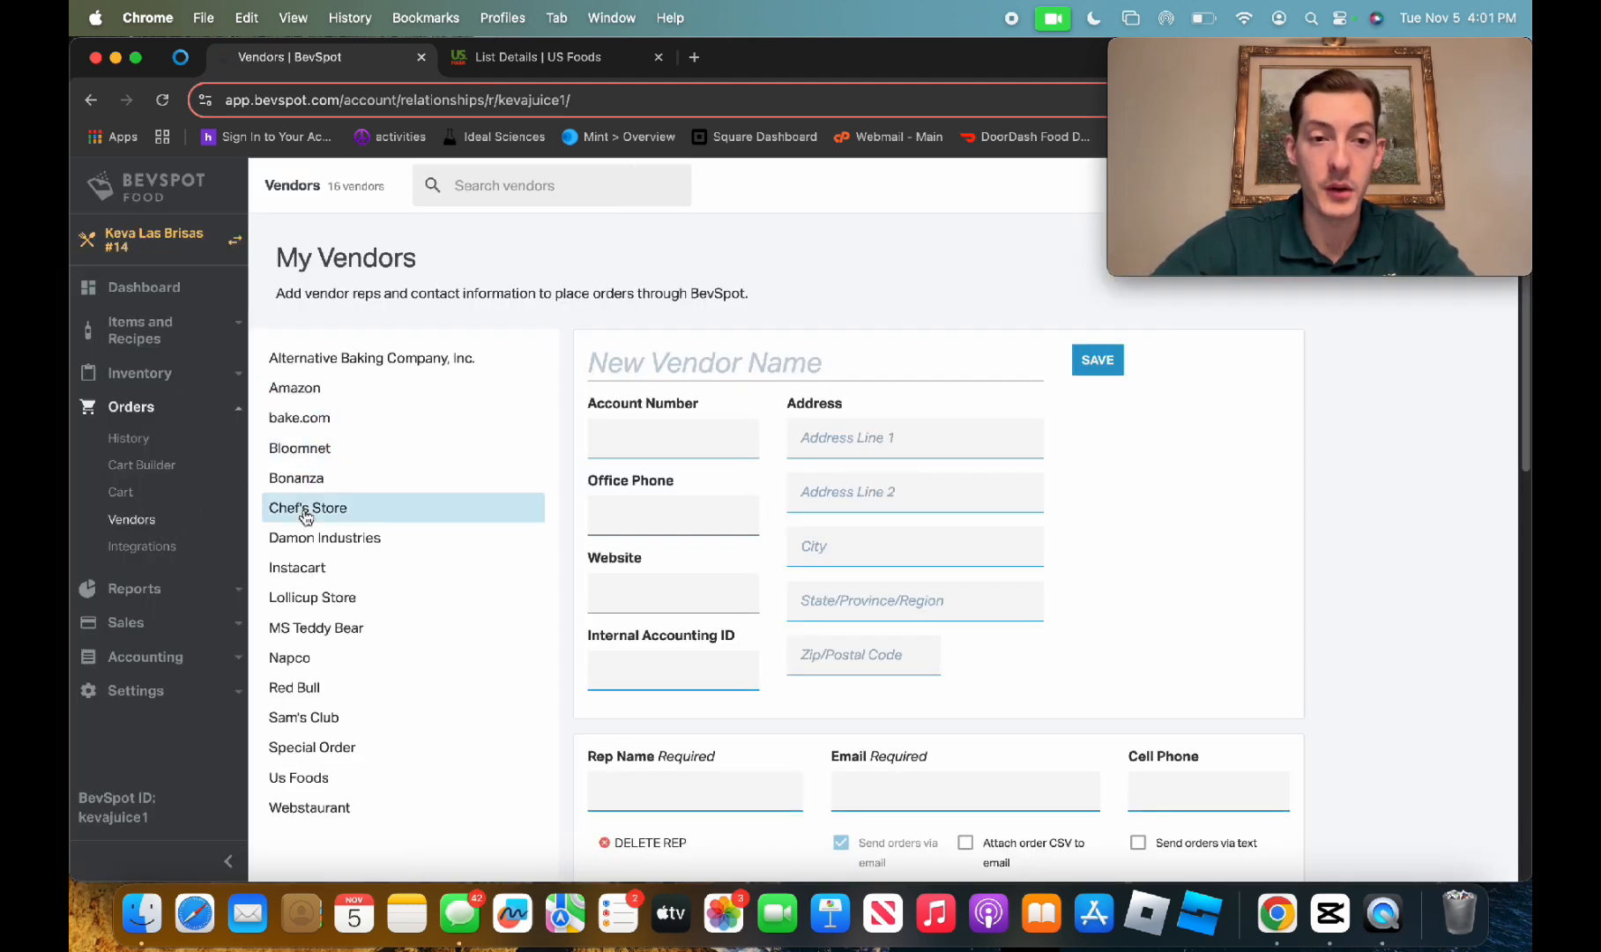
click(291, 776)
click(837, 557)
scroll(838, 558, down, 10)
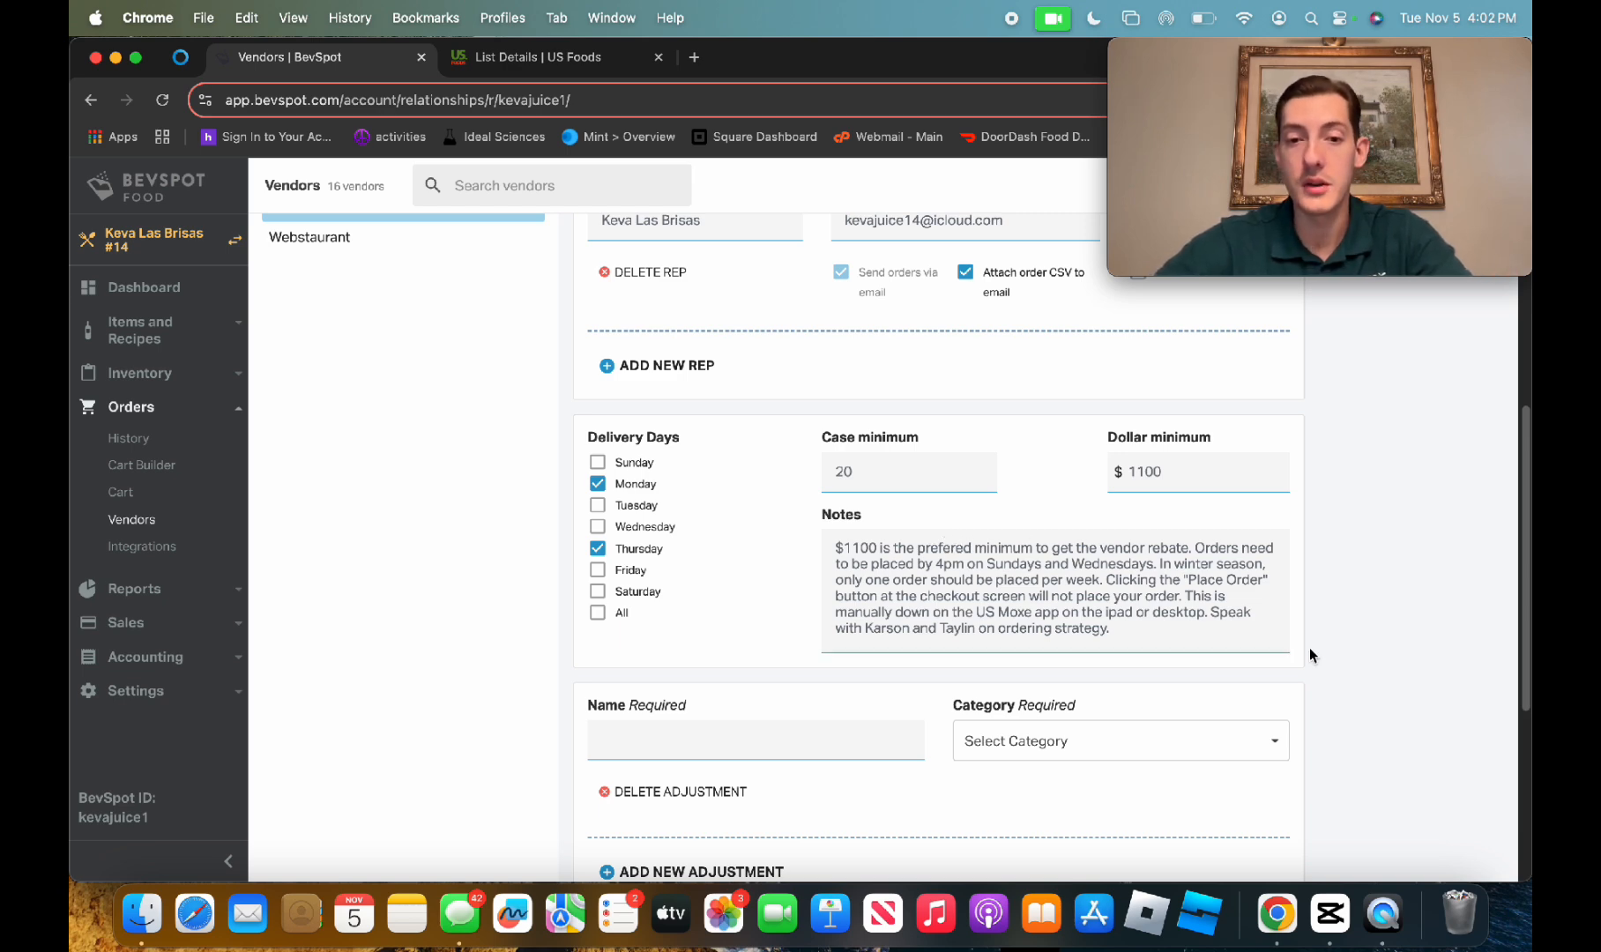
scroll(794, 529, up, 3)
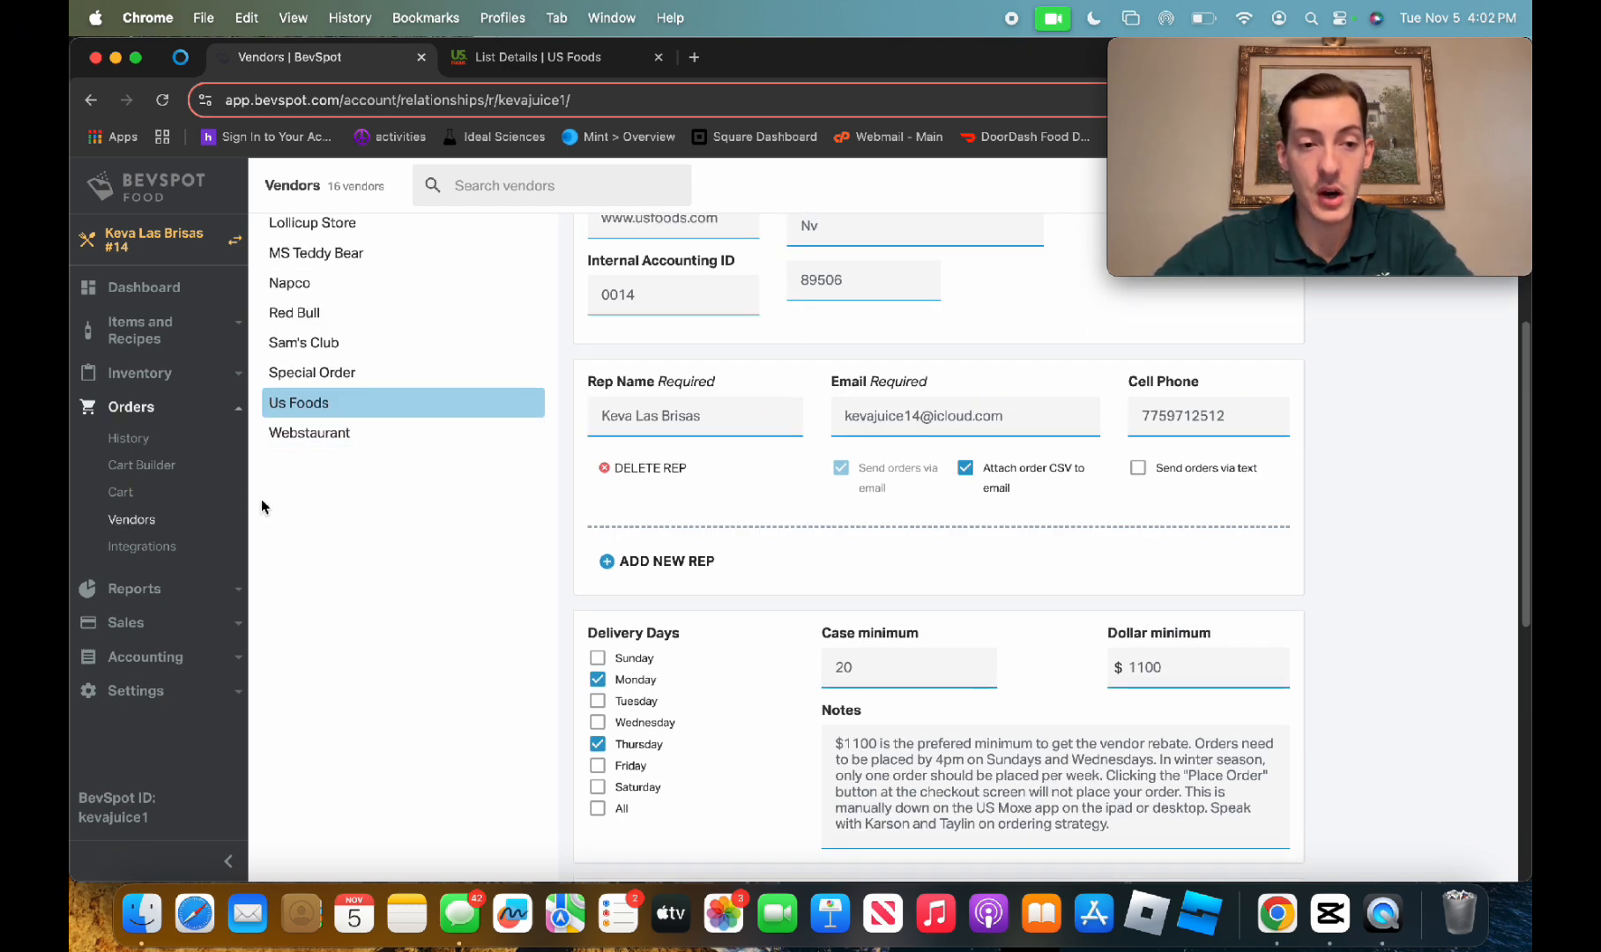
scroll(1146, 635, down, 1)
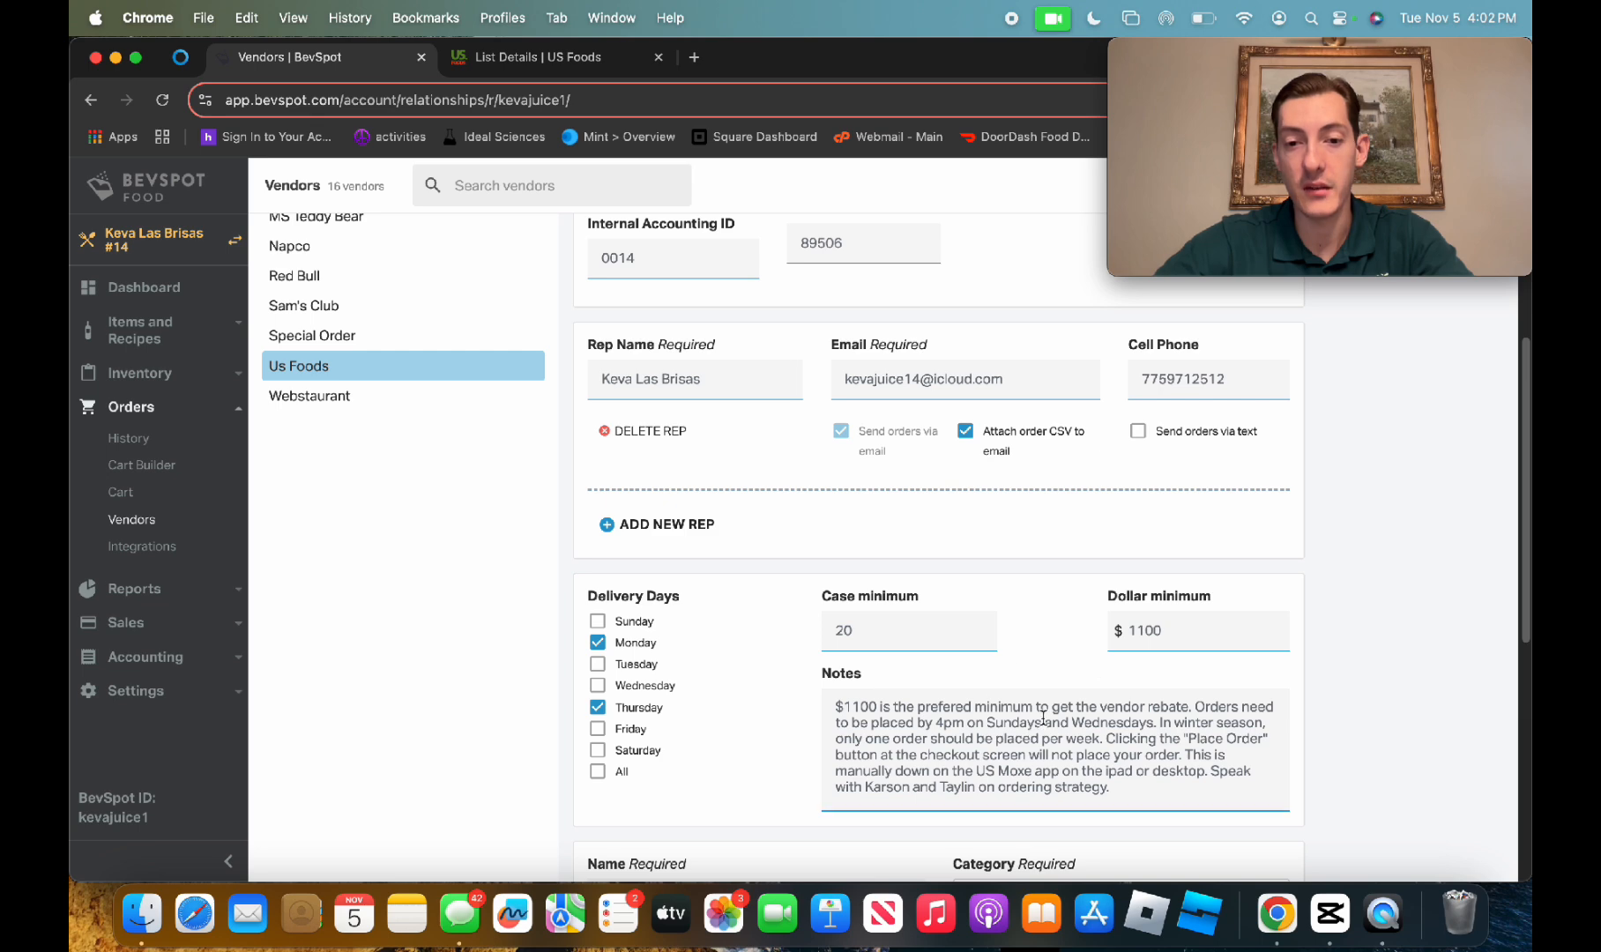
scroll(1079, 723, down, 4)
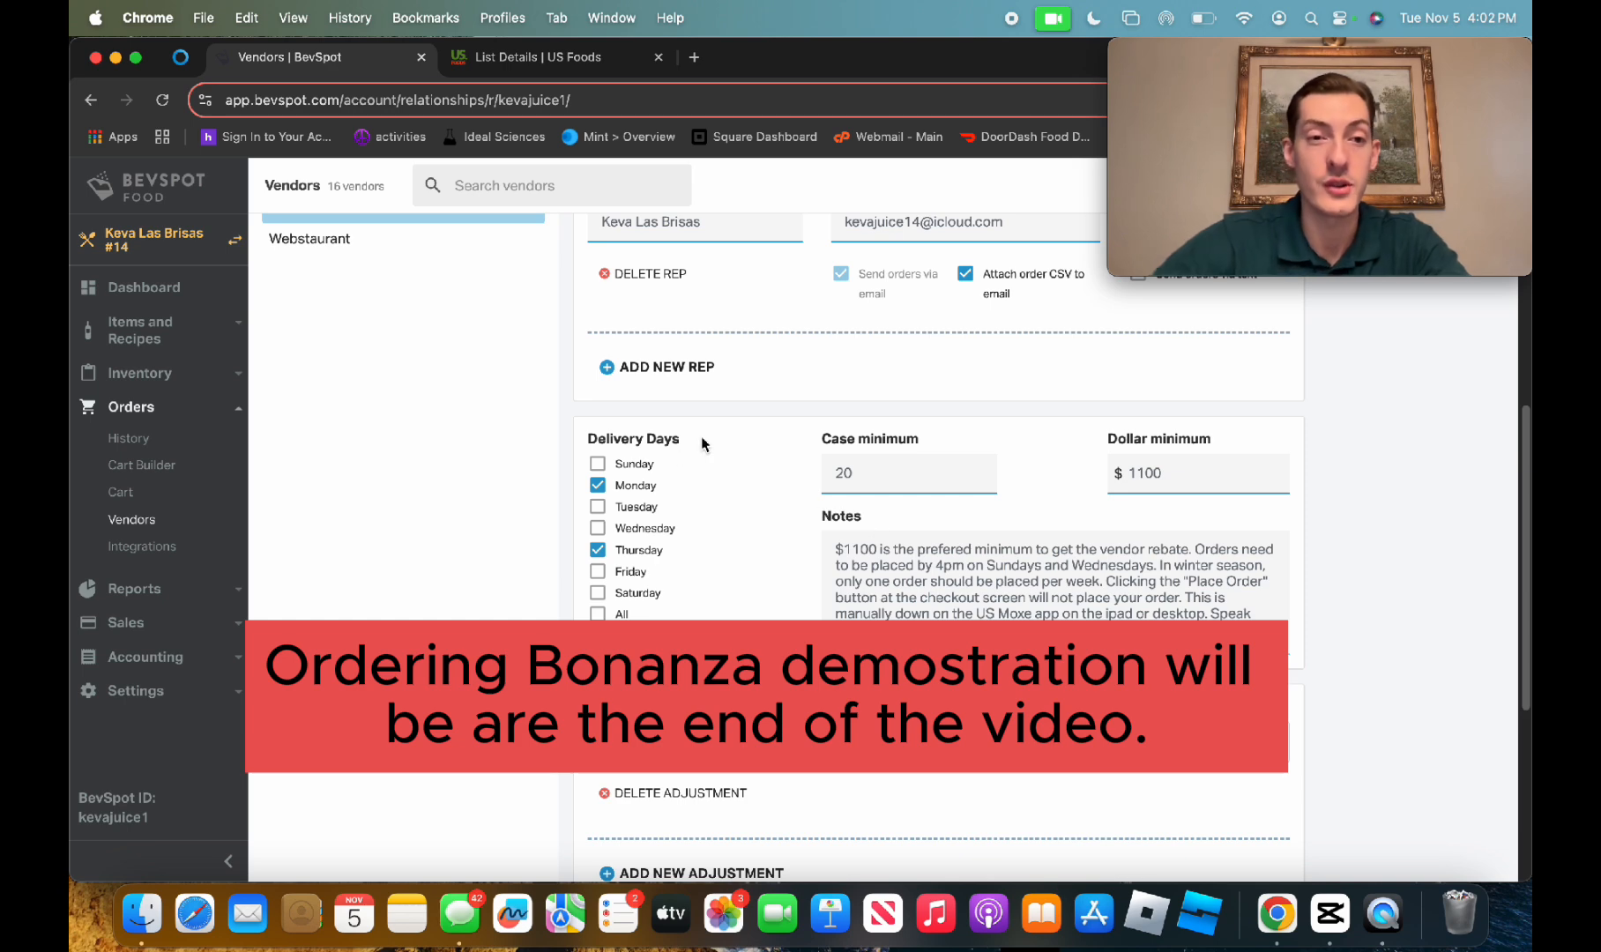
scroll(692, 454, up, 3)
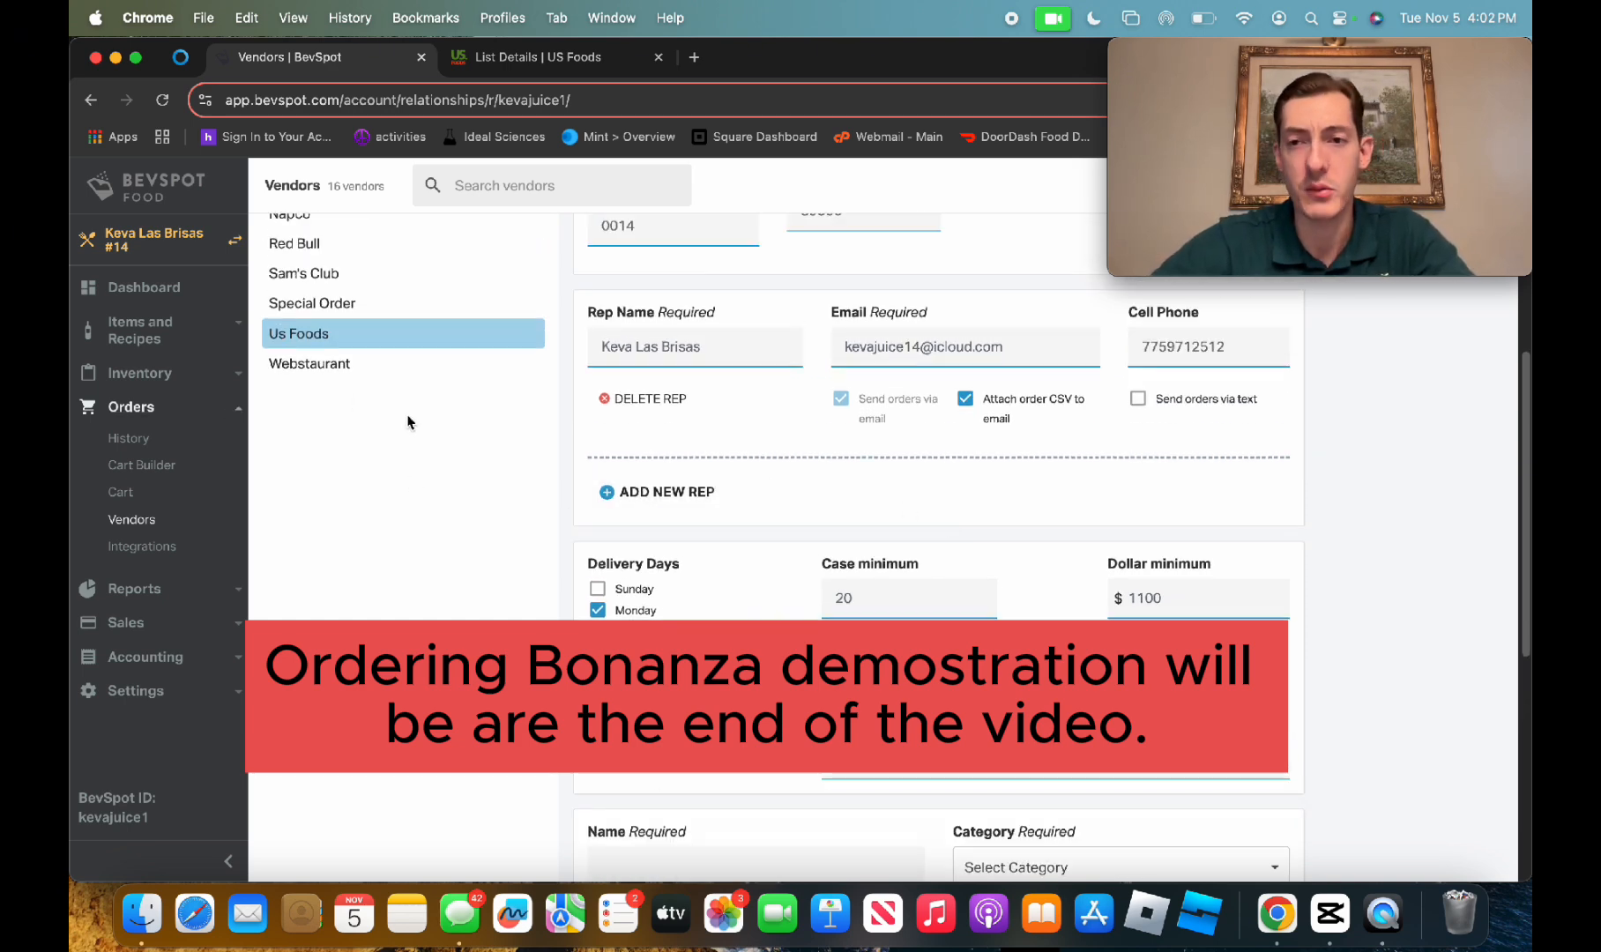
scroll(500, 561, up, 2)
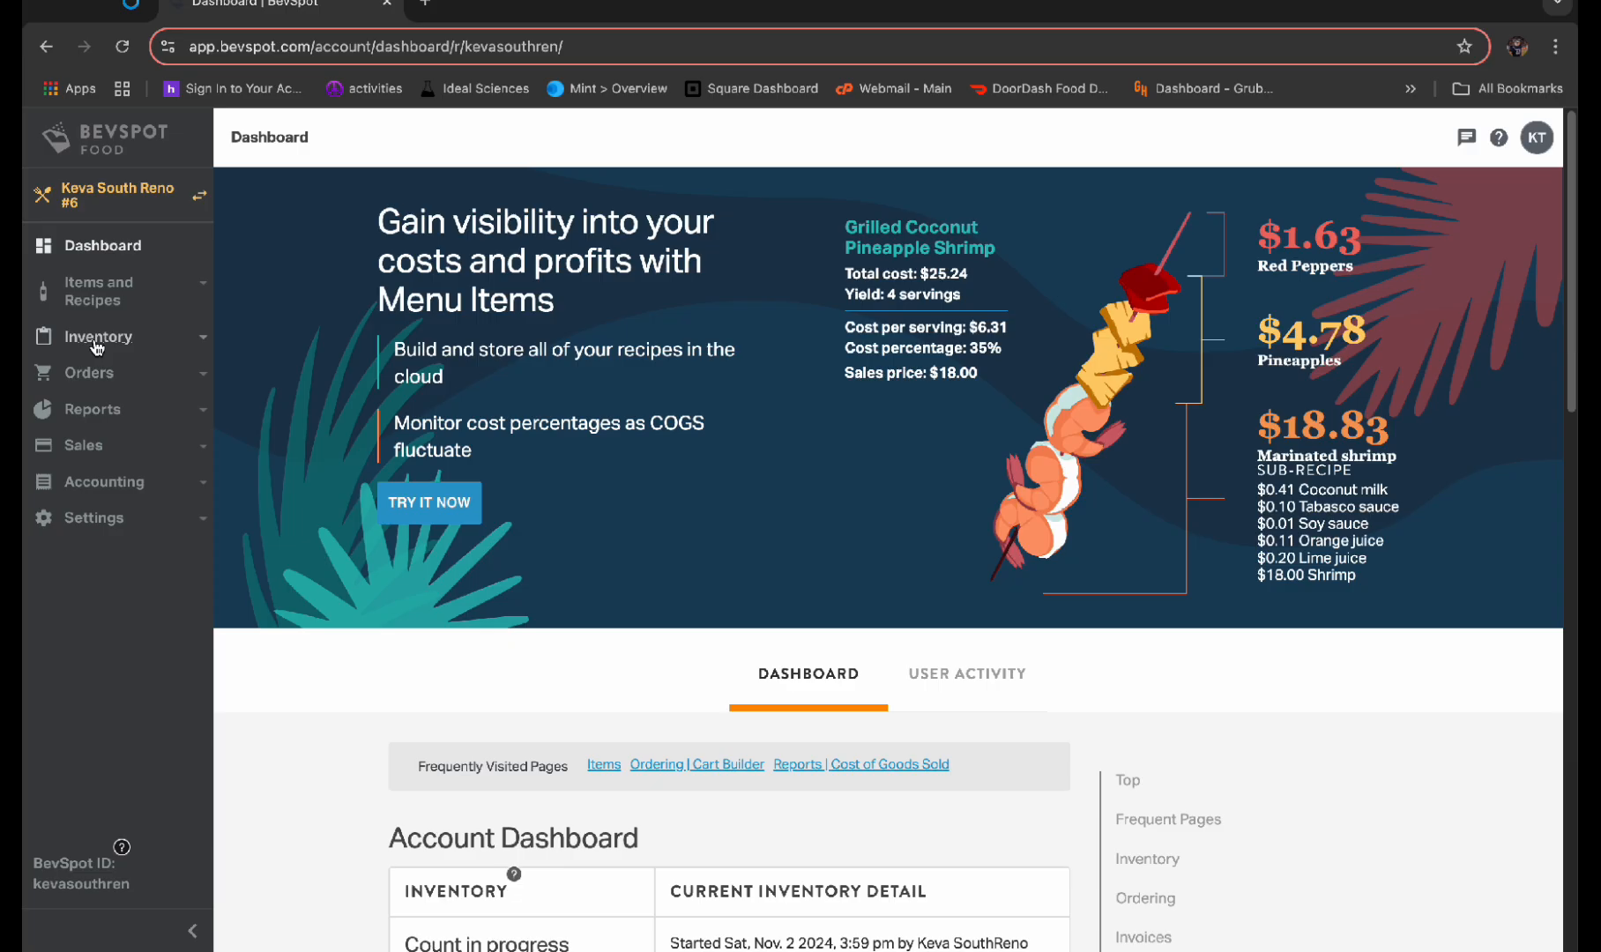
Go to the draft inventory count, review its storage areas, and check the negative-usage items flagged when finishing the count
click(97, 340)
click(110, 378)
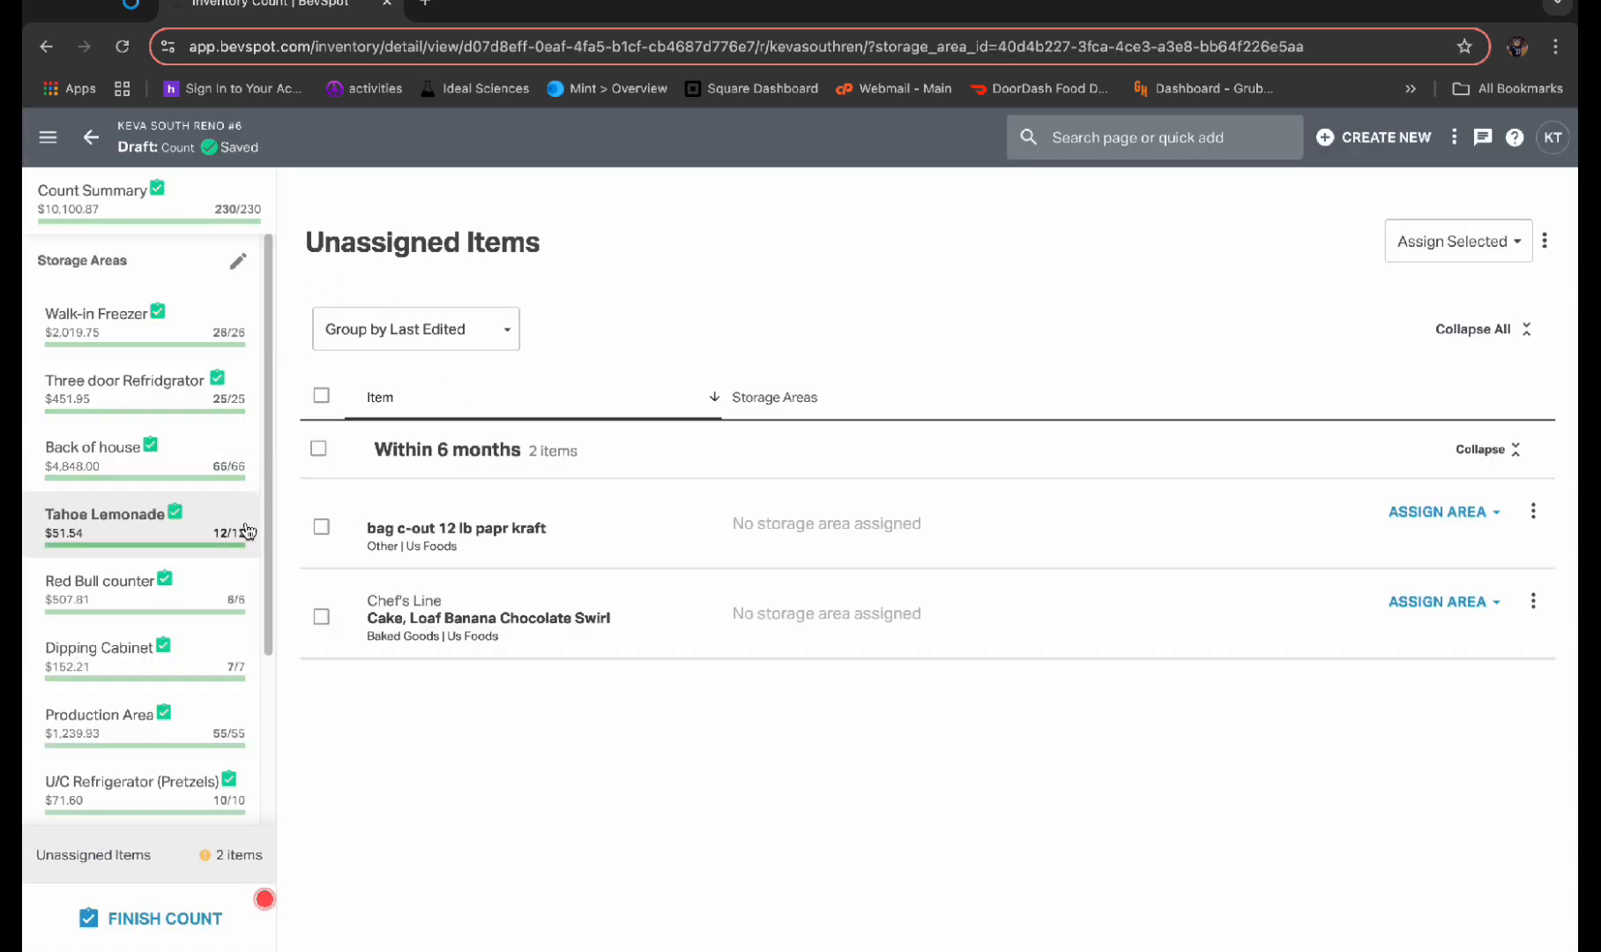
scroll(133, 397, down, 3)
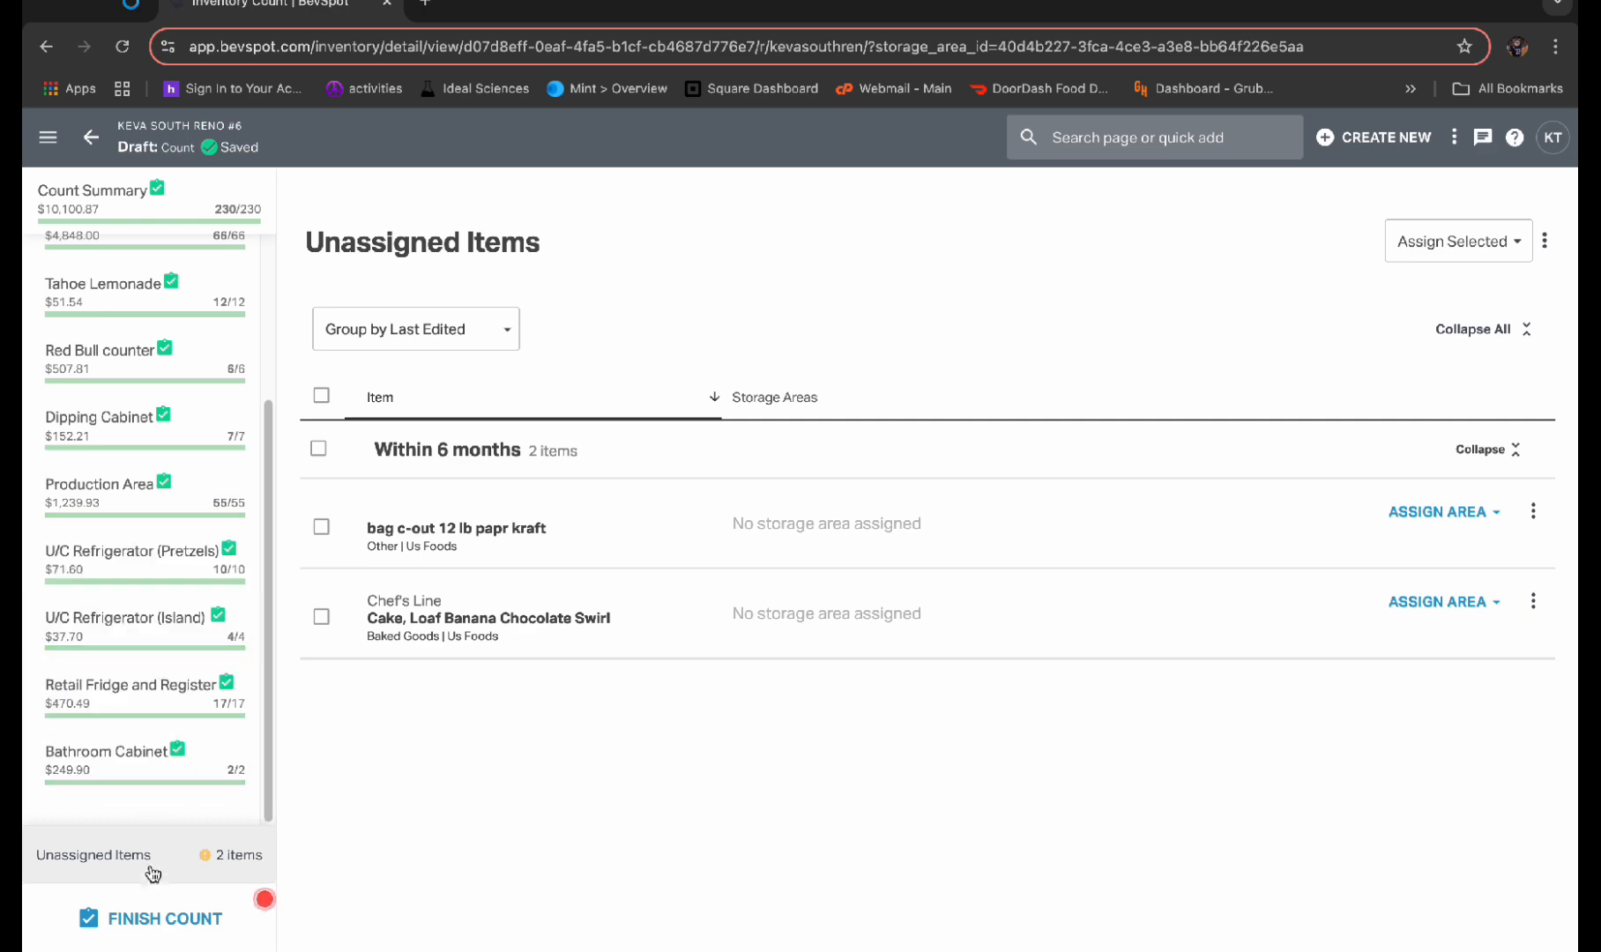
click(150, 917)
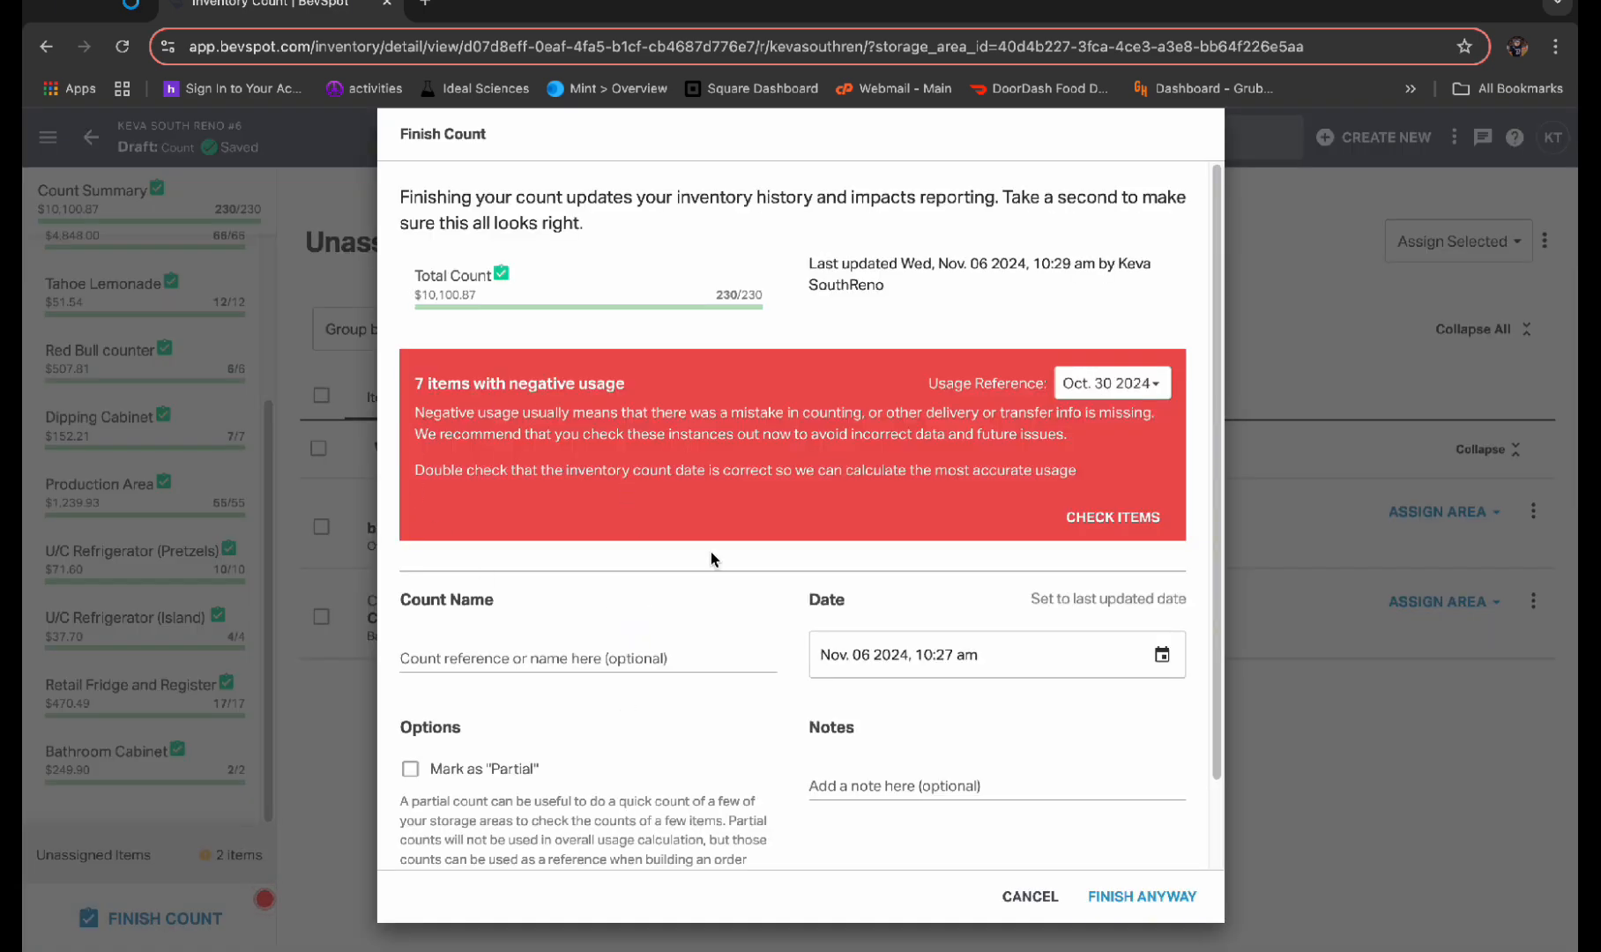
click(1135, 522)
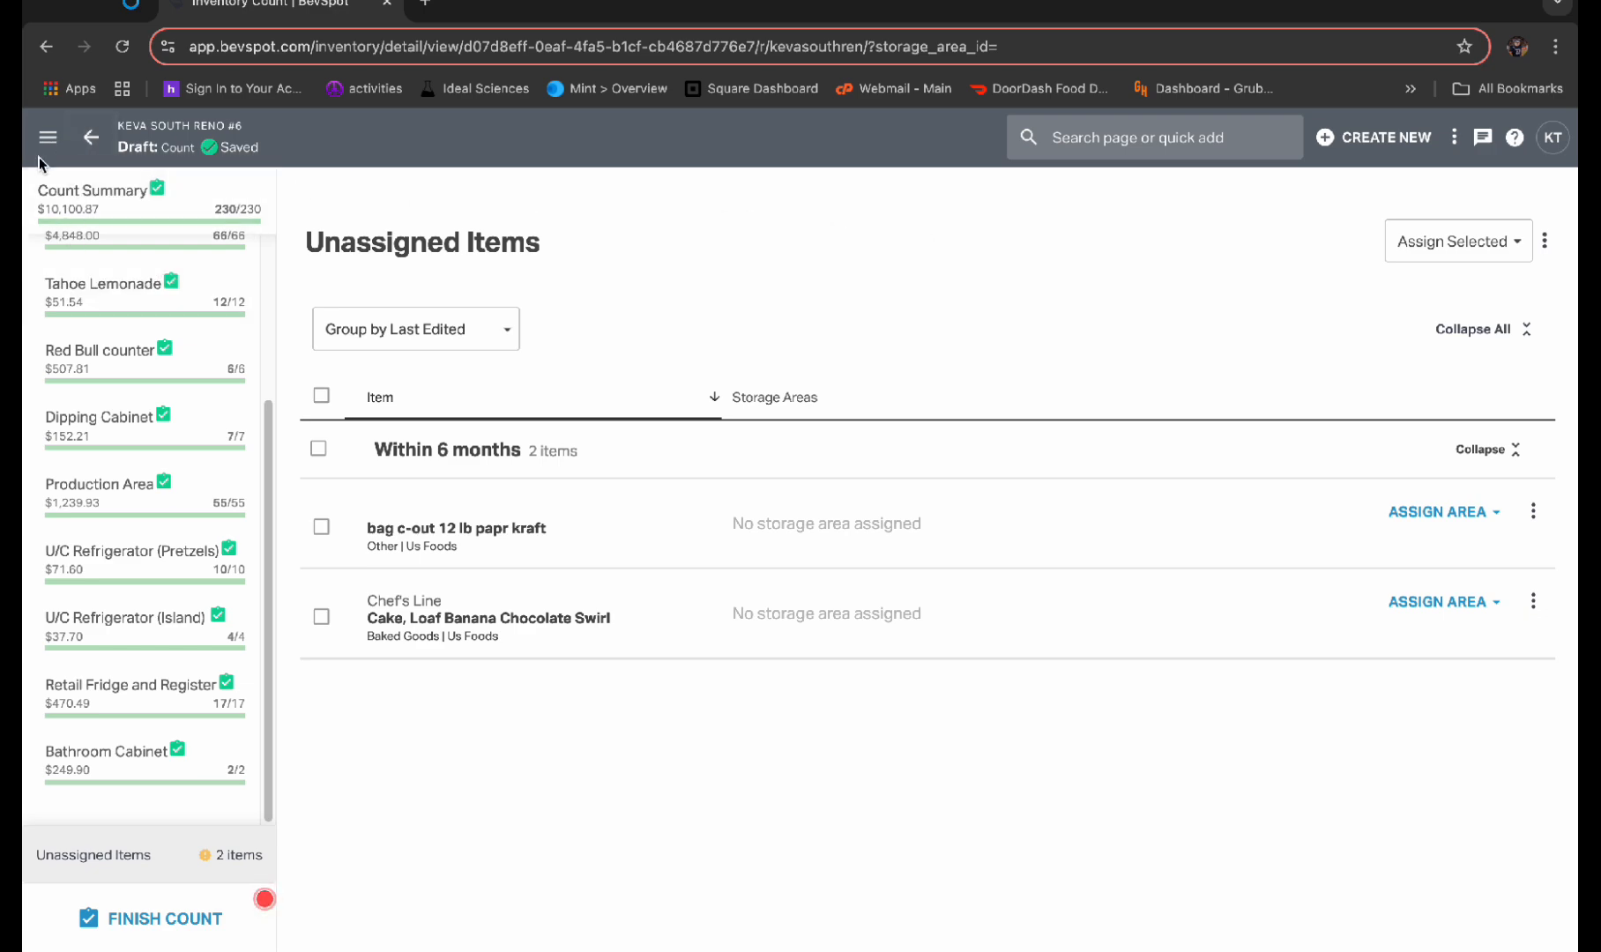
Recheck the negative-usage items of the draft count and leave the count unfinished
click(191, 908)
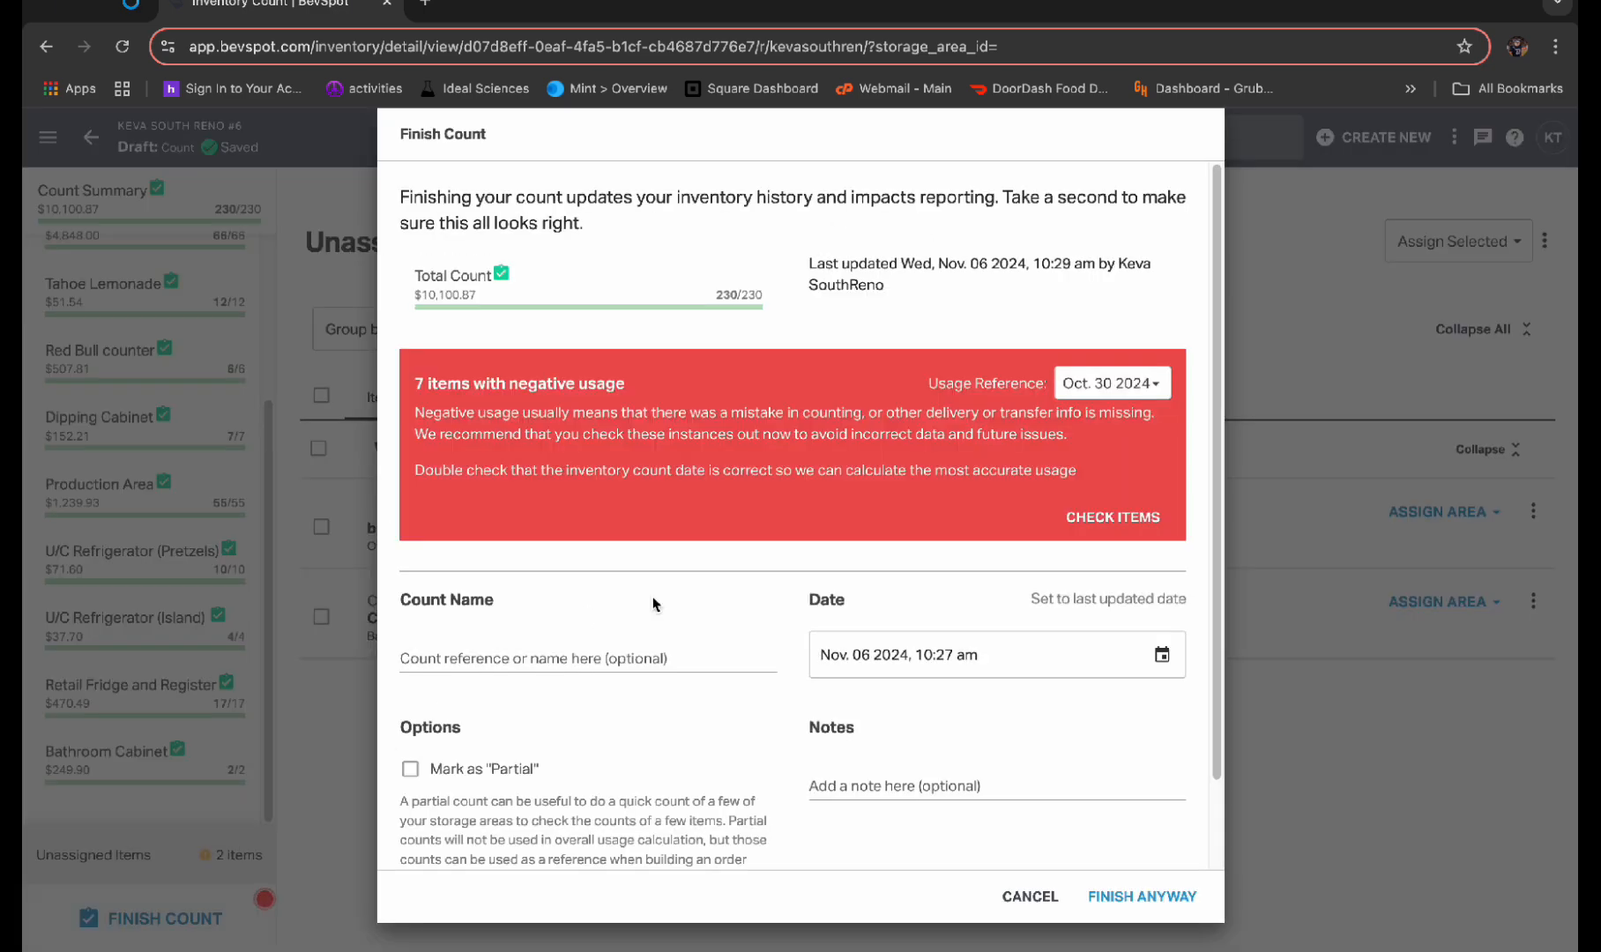
click(1135, 525)
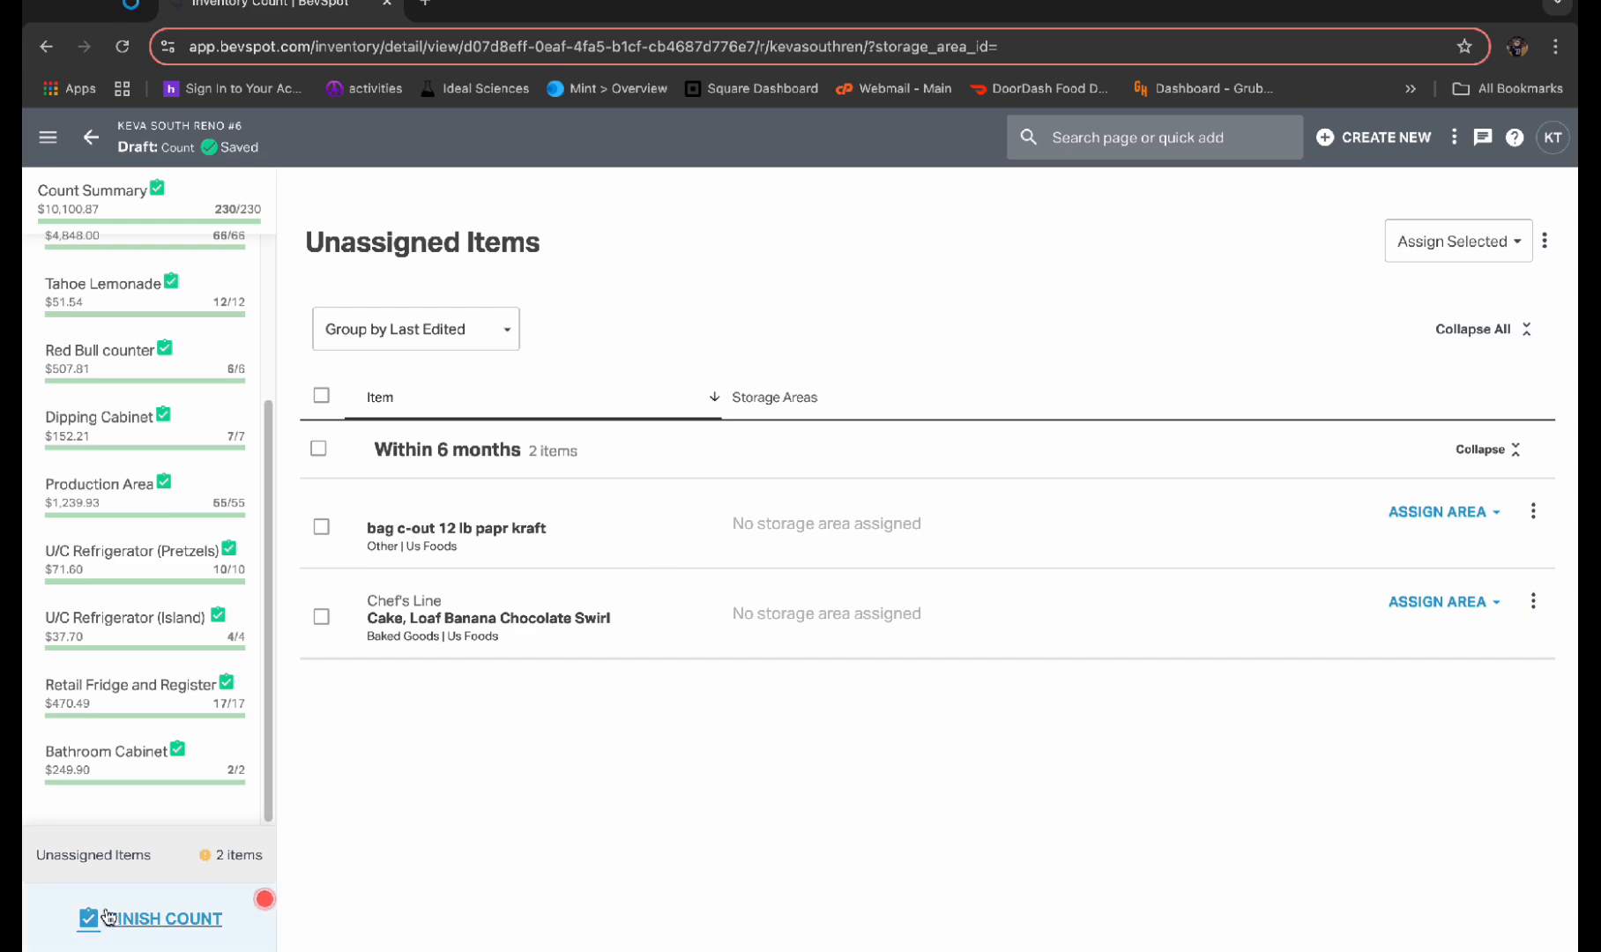
click(167, 918)
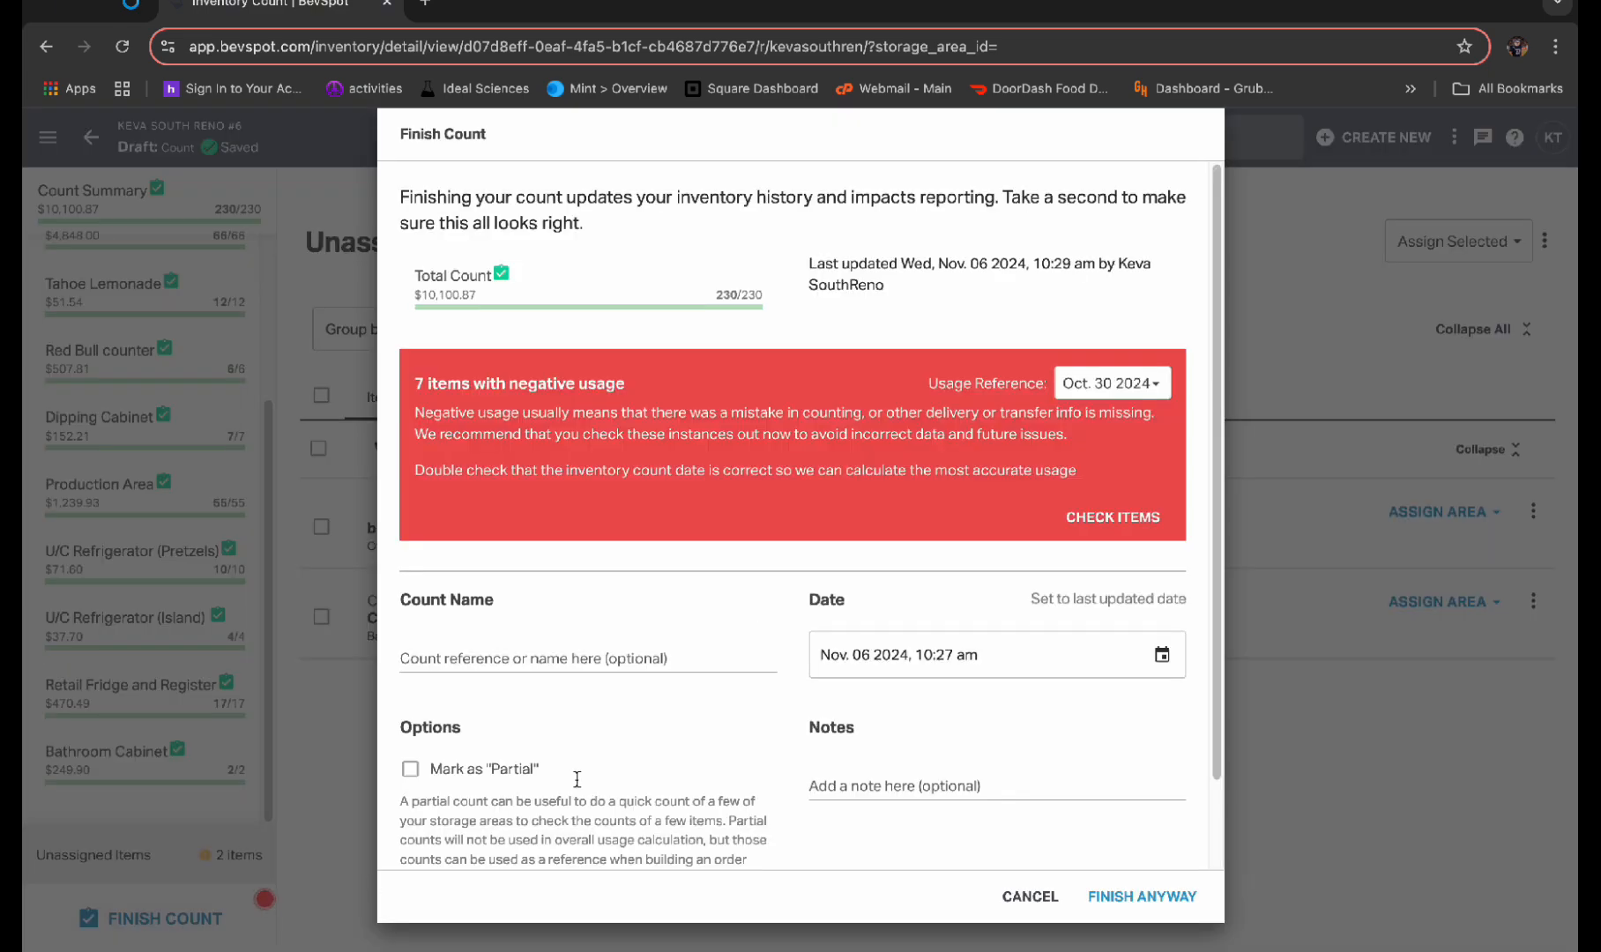
click(1010, 899)
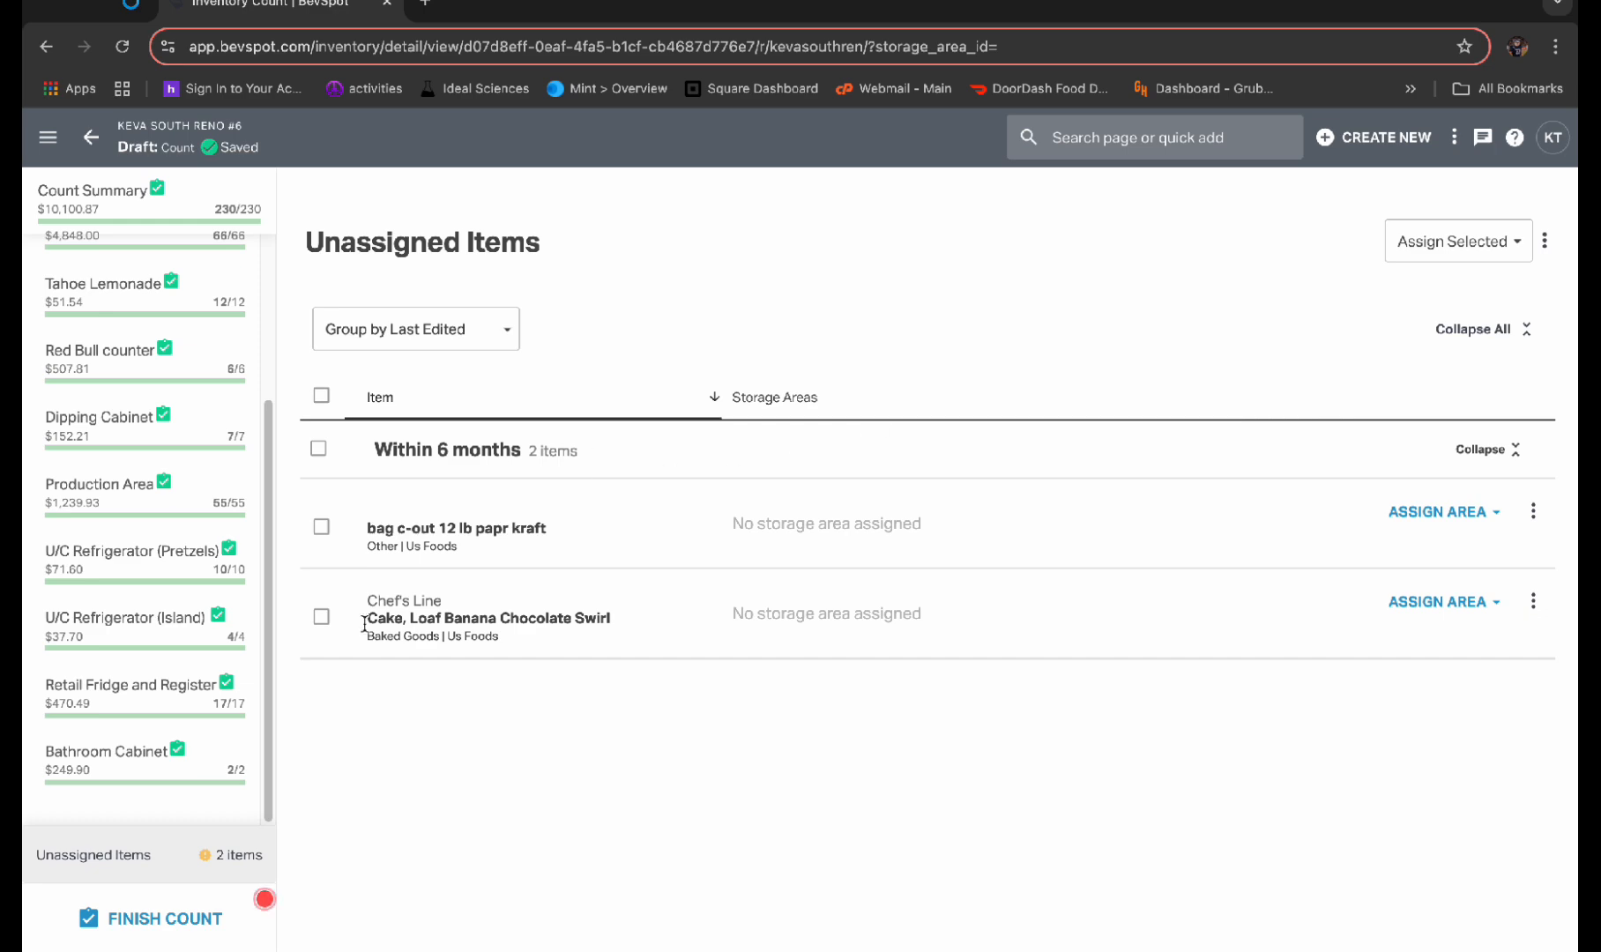
Finish the inventory count despite the negative usage, entering the counter's first name as the count name
click(213, 926)
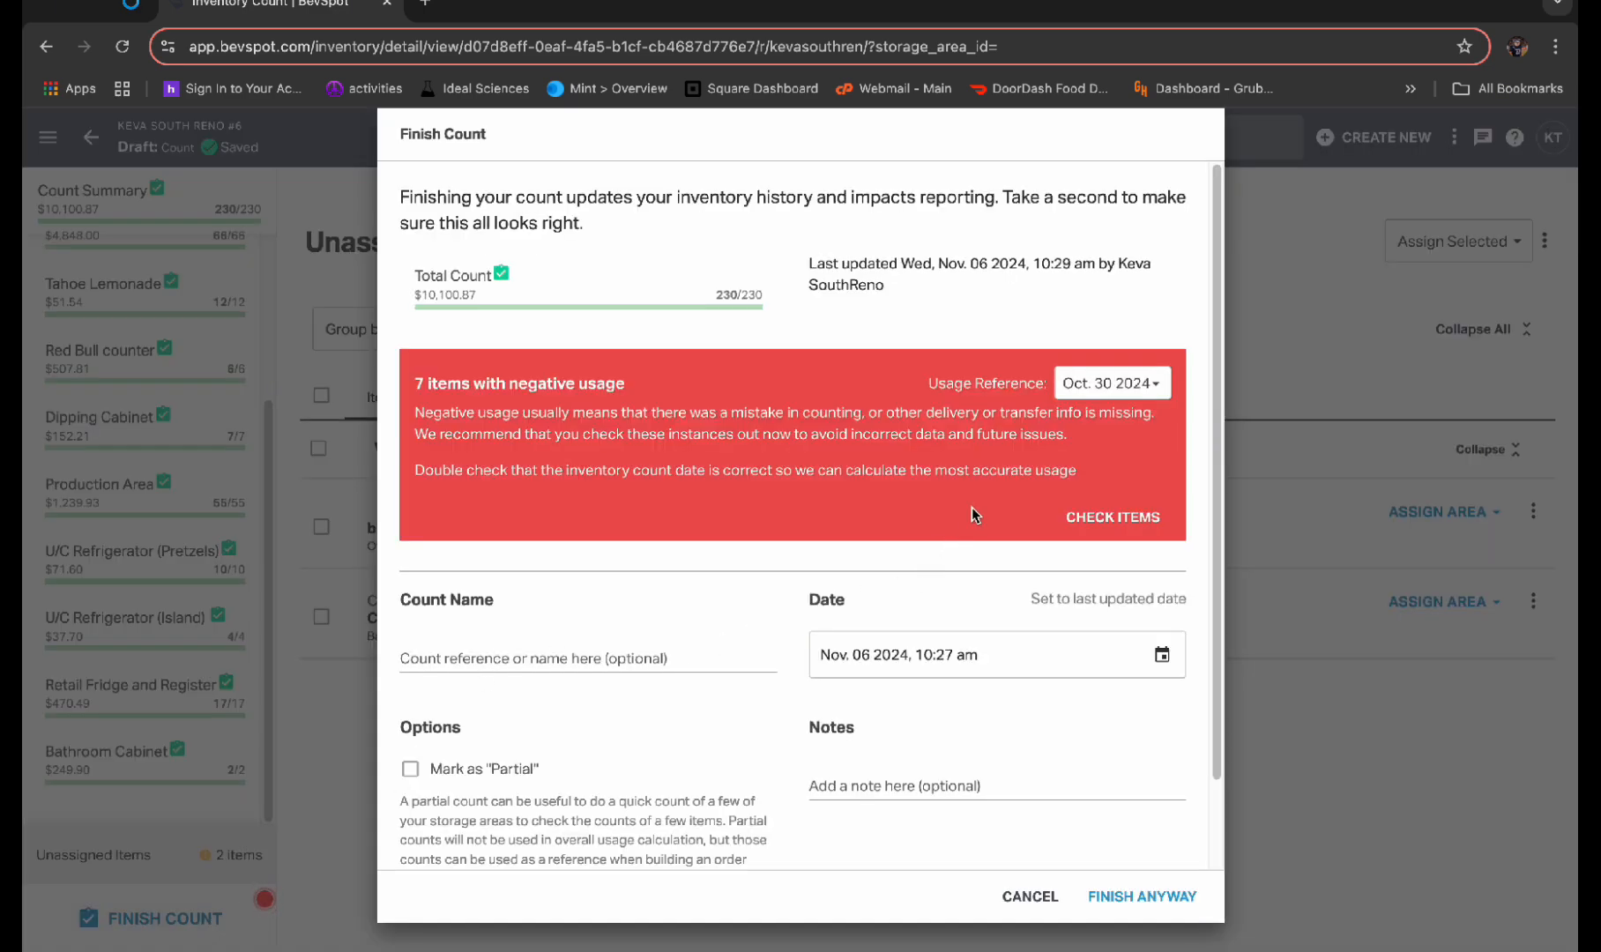
scroll(666, 578, down, 2)
click(498, 563)
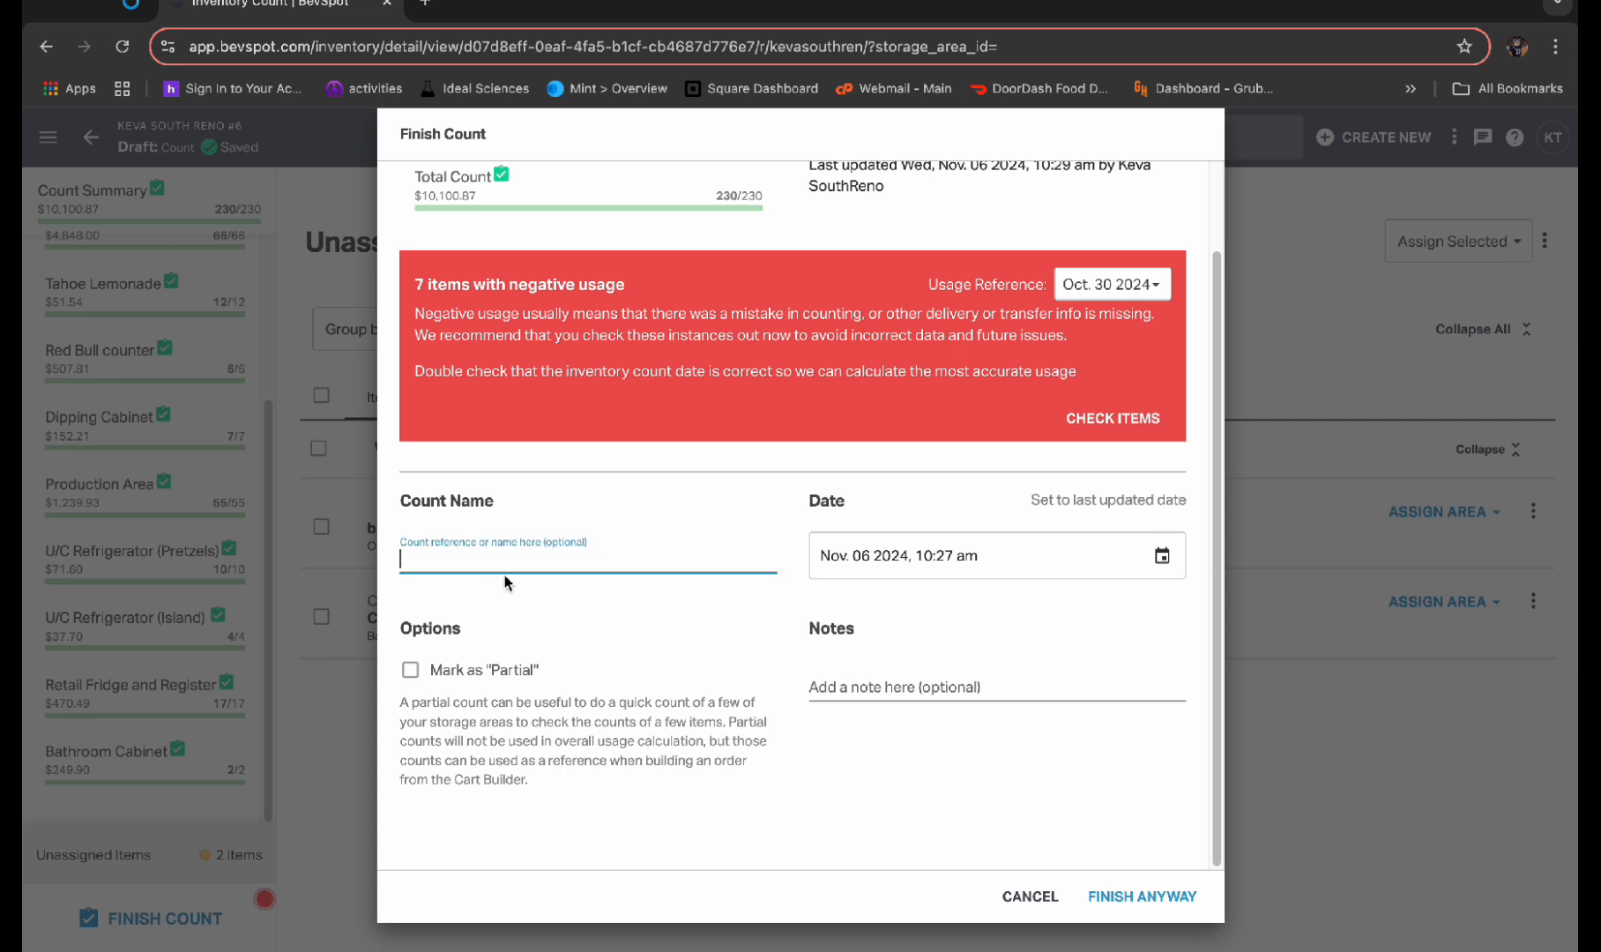
text(Sydney)
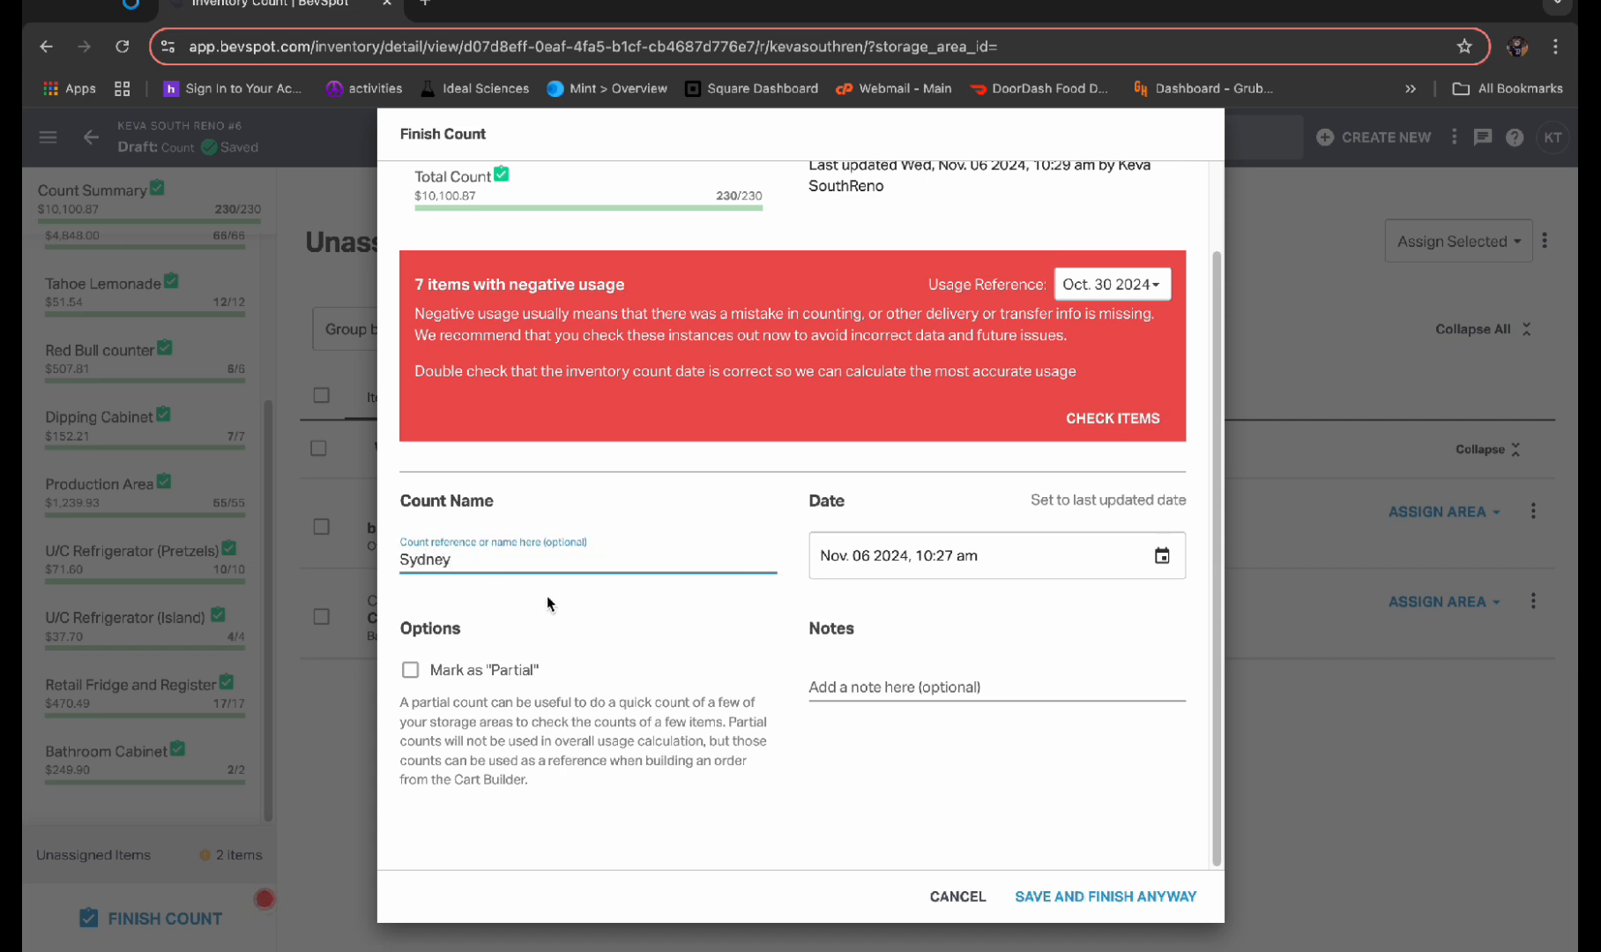
click(1129, 906)
click(1132, 908)
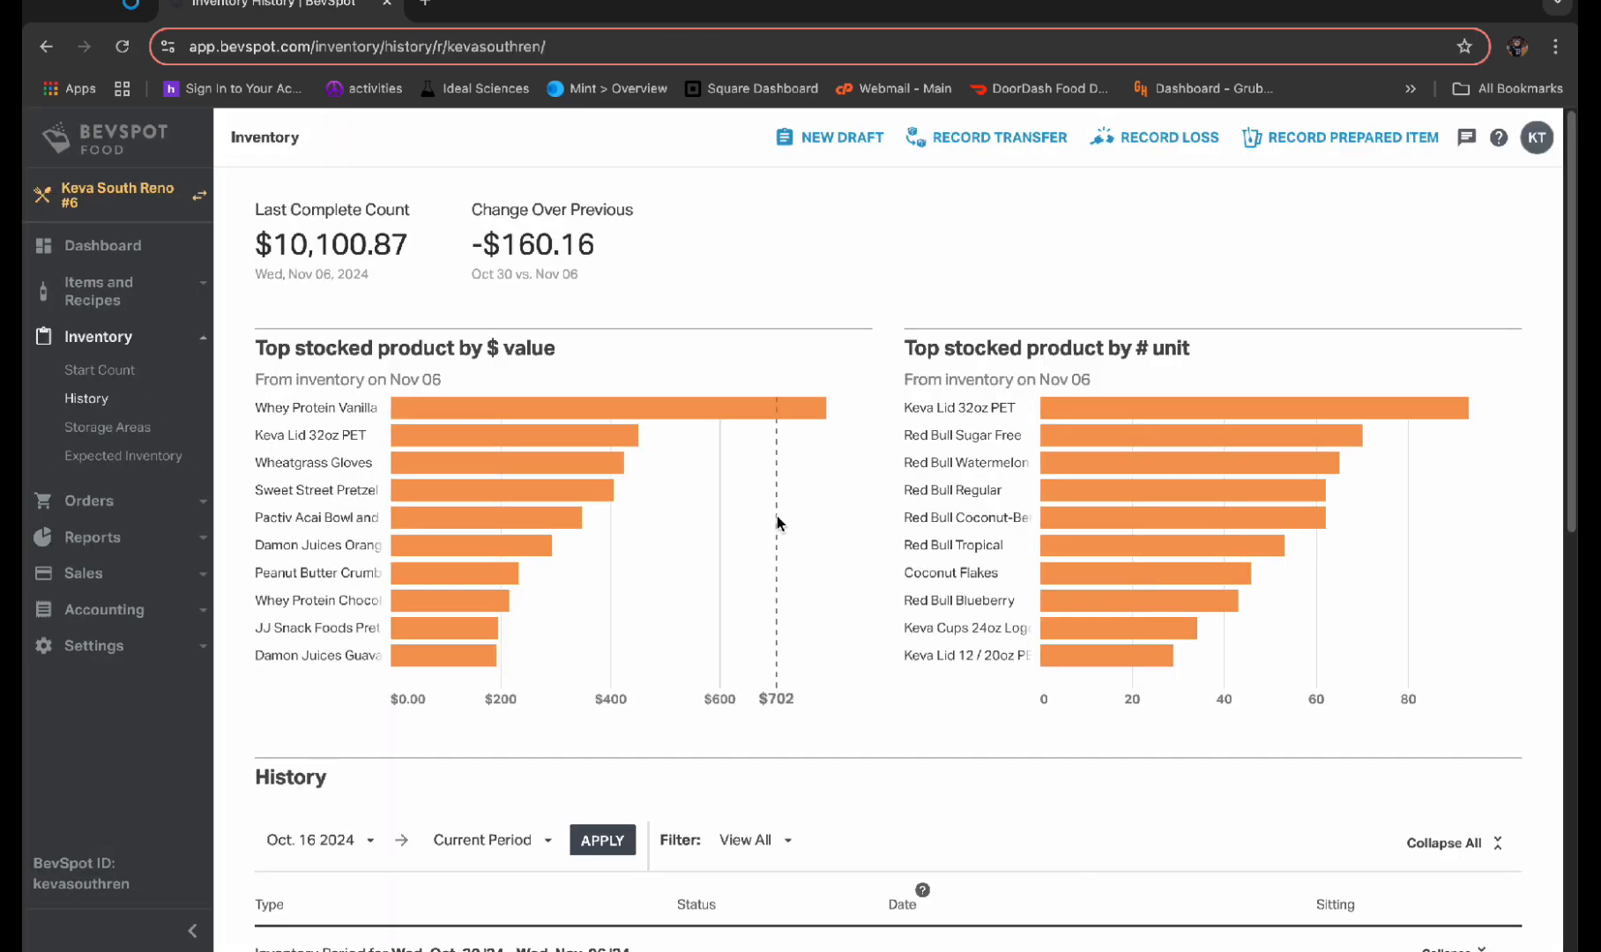
Open the finalized Wed 11/6/24 inventory from the inventory history
mouse_move(739, 423)
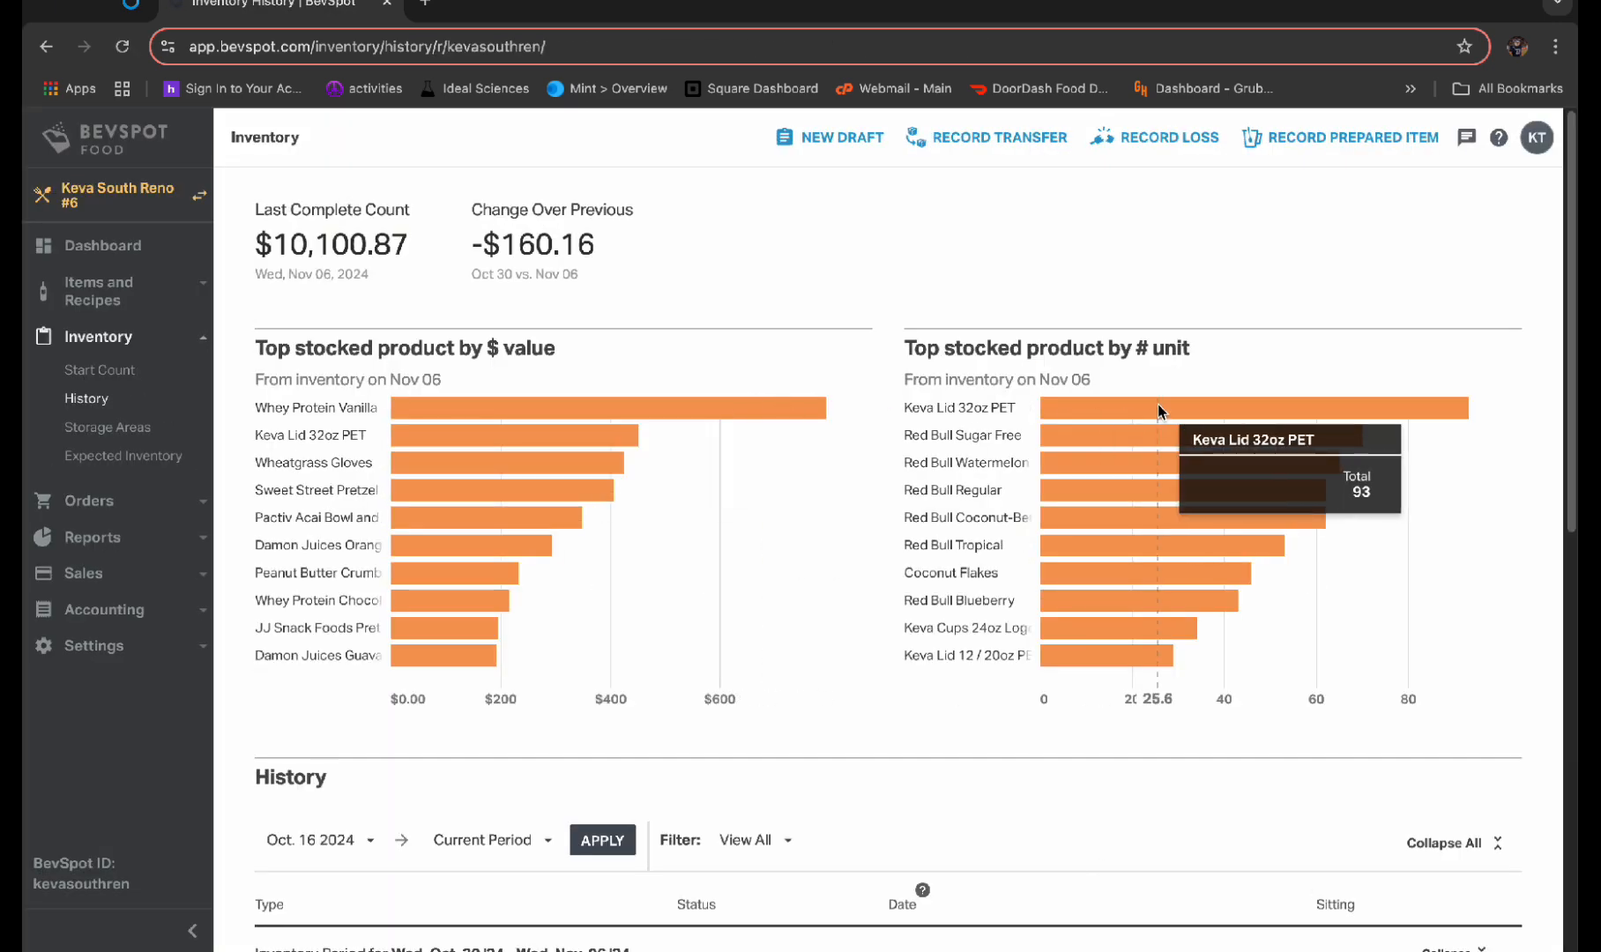
scroll(694, 709, down, 5)
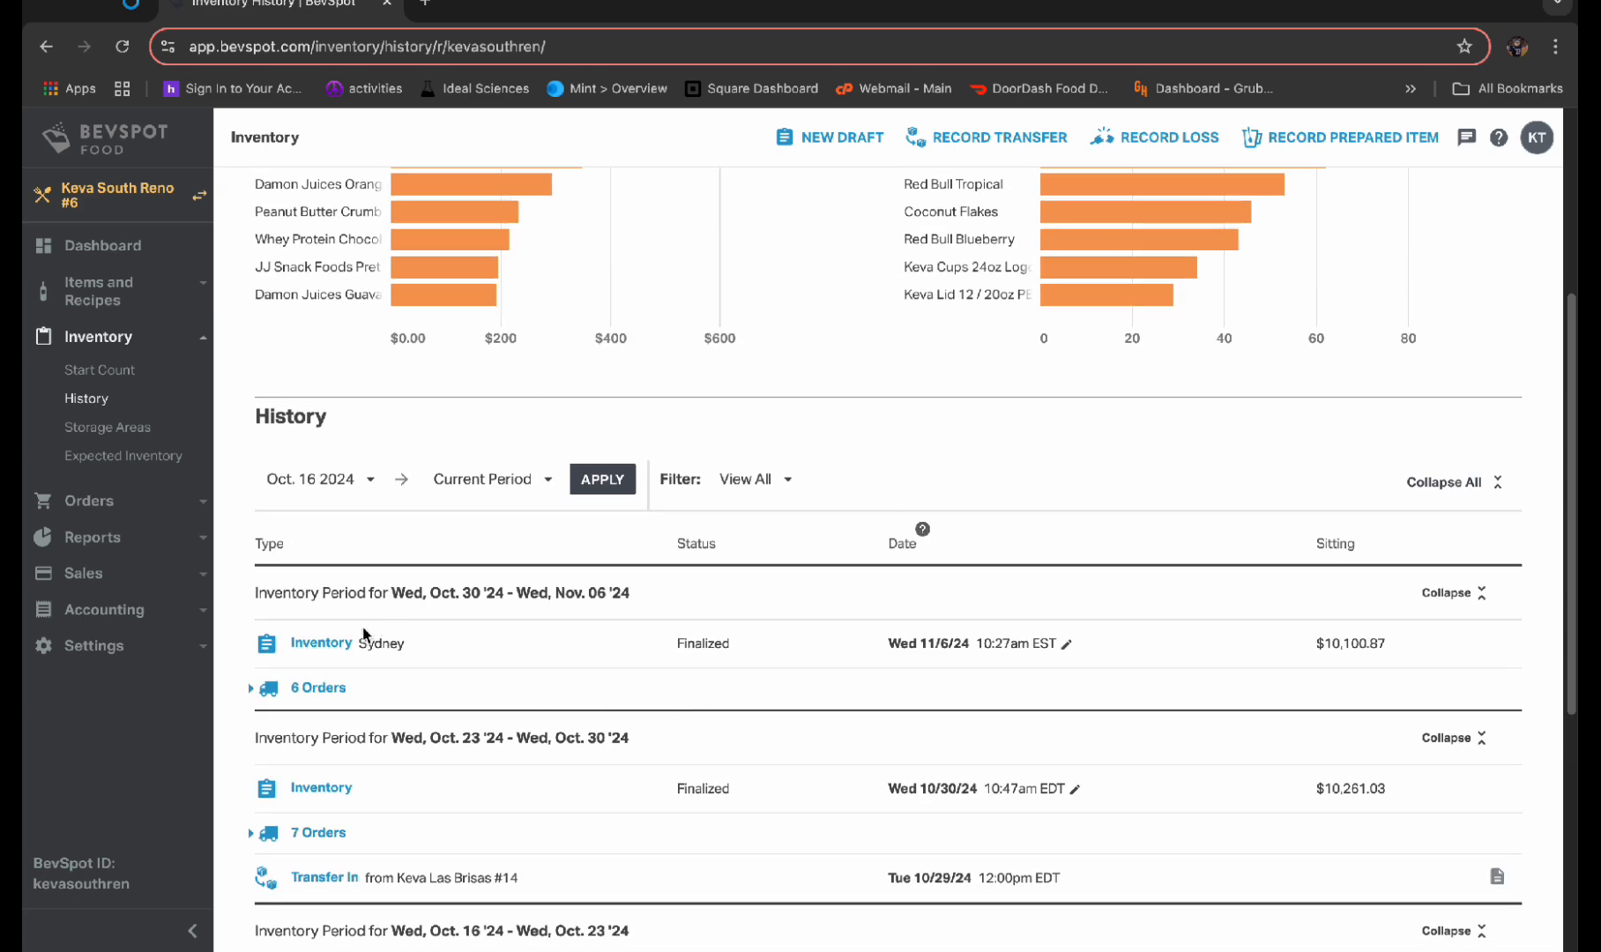
click(328, 650)
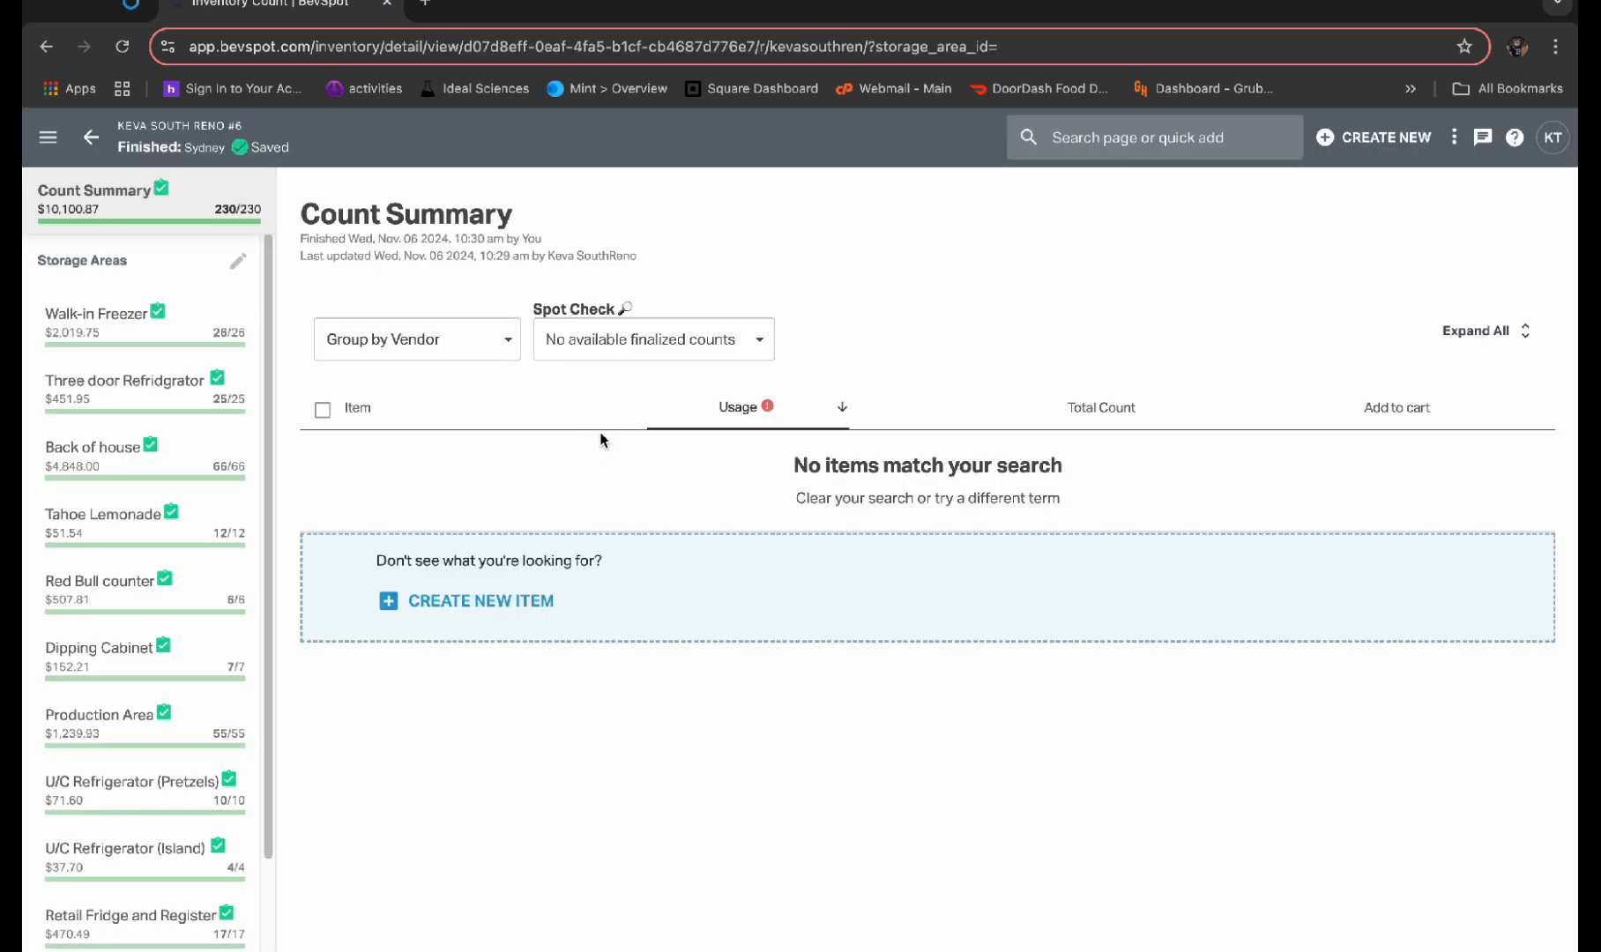
Search the finished count for "whey" to view its usage and counts, and clear the search
click(1150, 128)
text(whey)
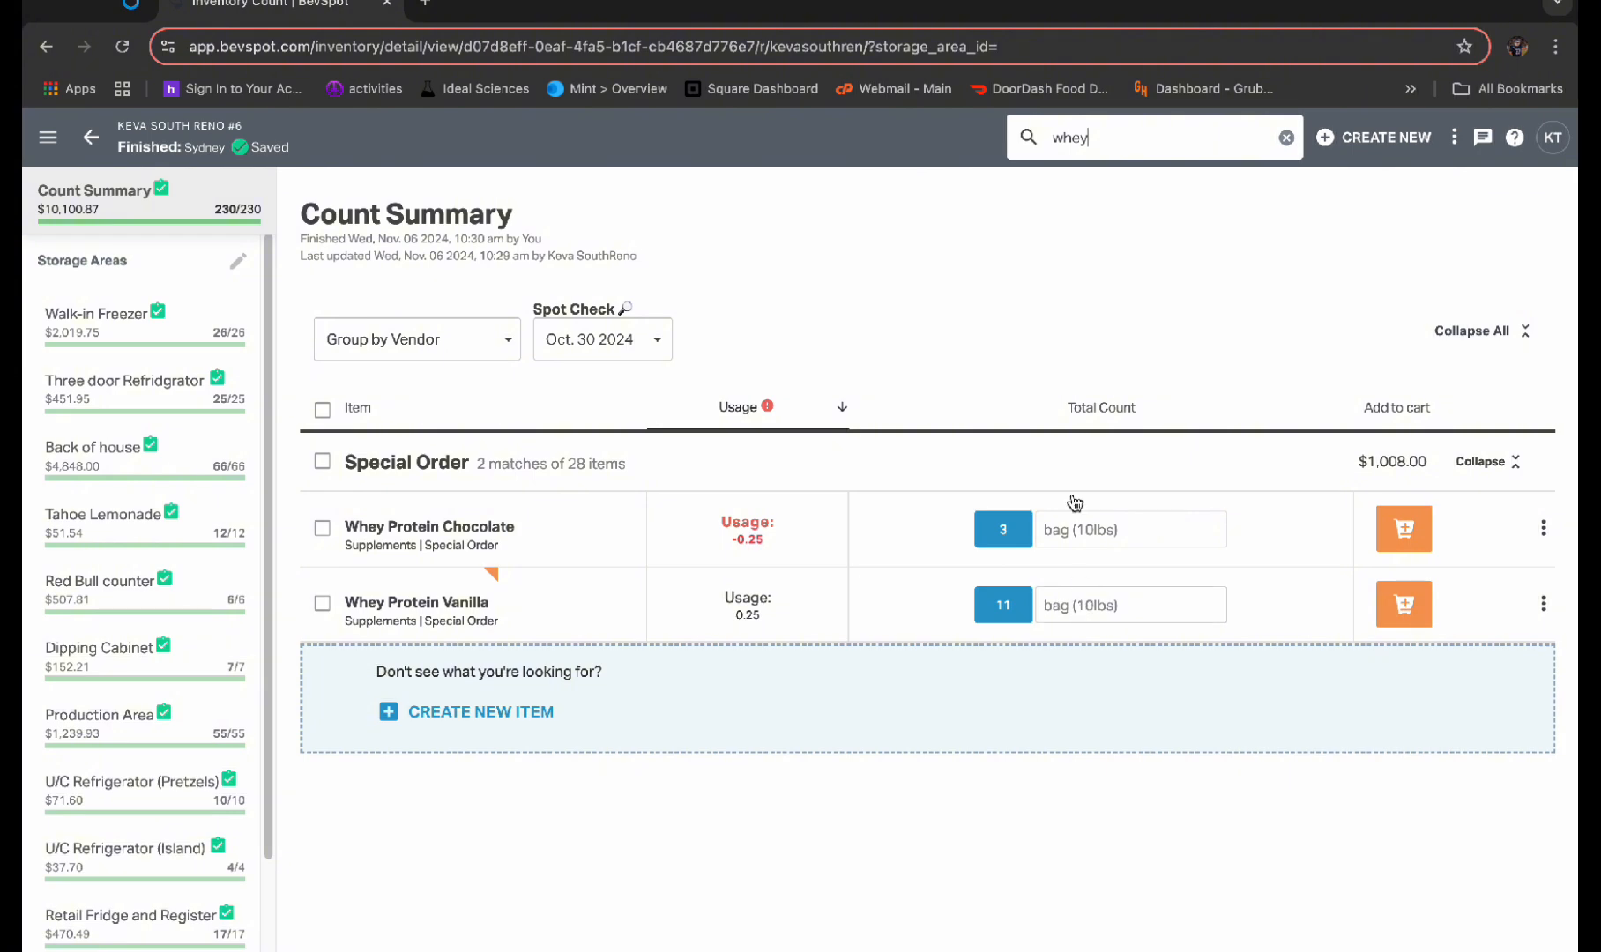
click(1287, 138)
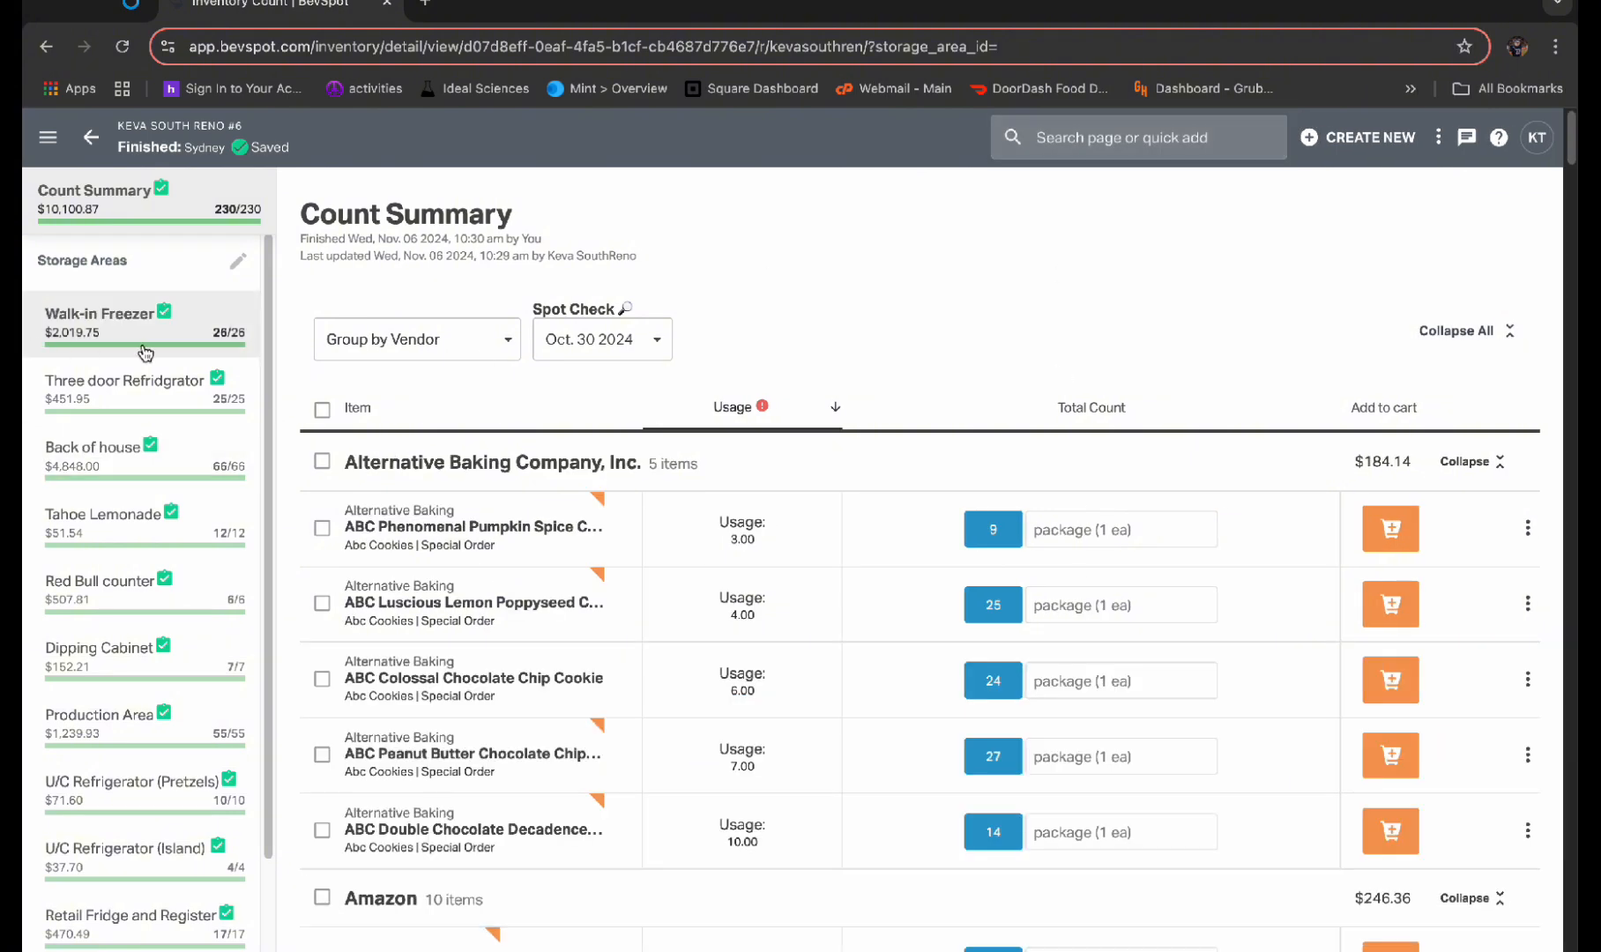
Open the Bathroom Cabinet storage area of the finished count and review its item counts
scroll(123, 494, down, 1)
scroll(122, 505, down, 1)
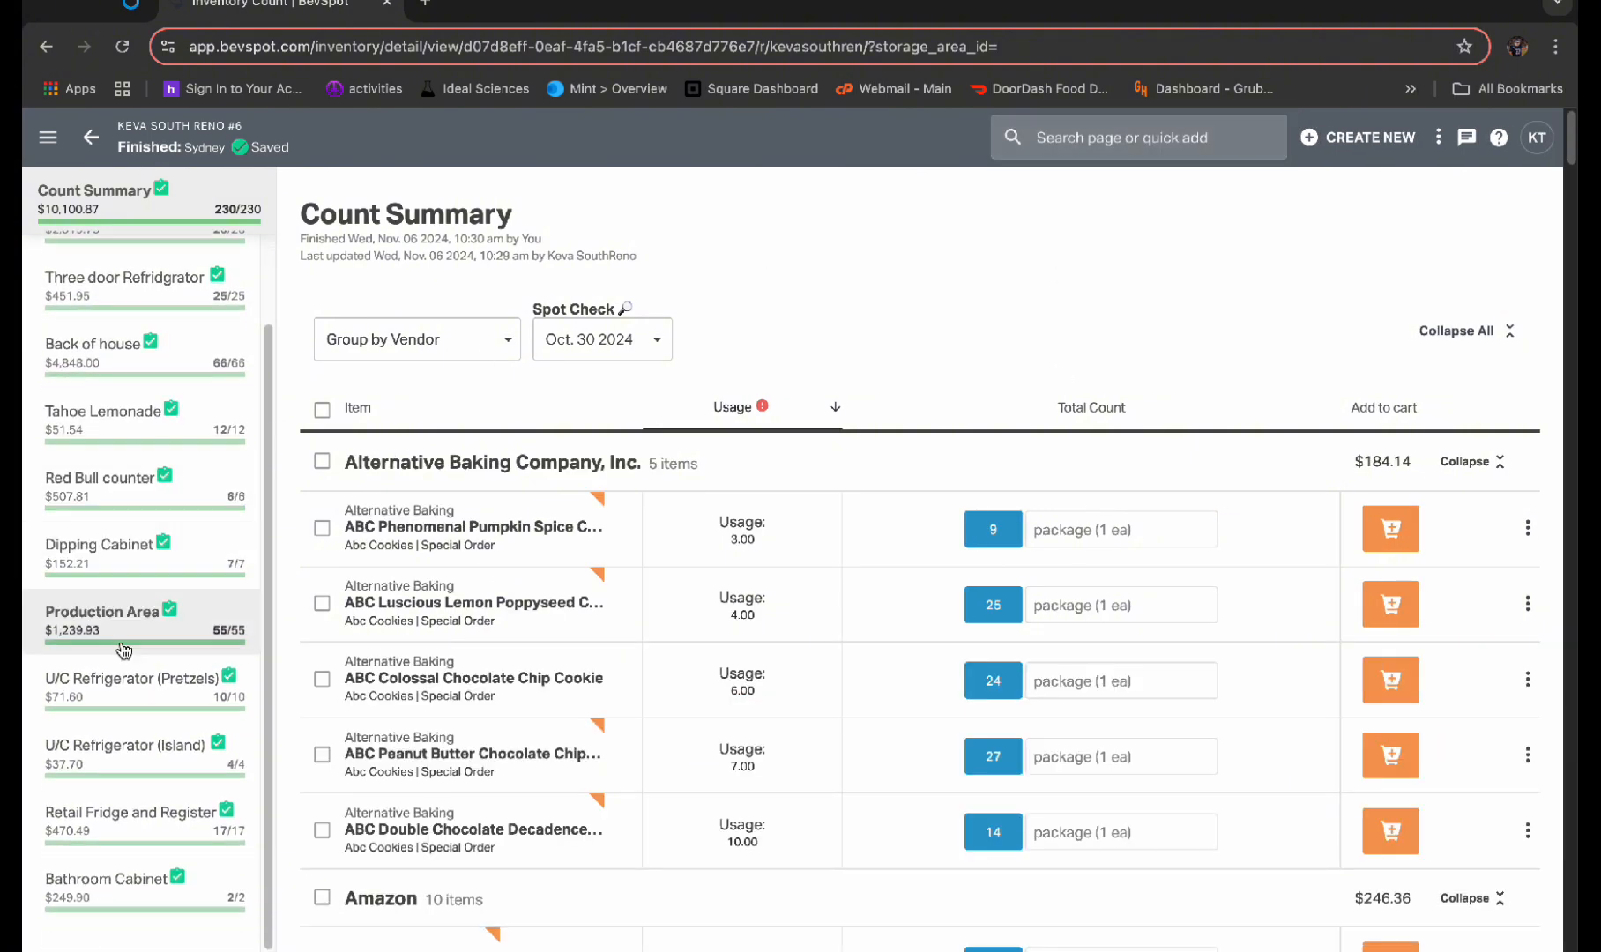
click(141, 886)
scroll(895, 673, down, 1)
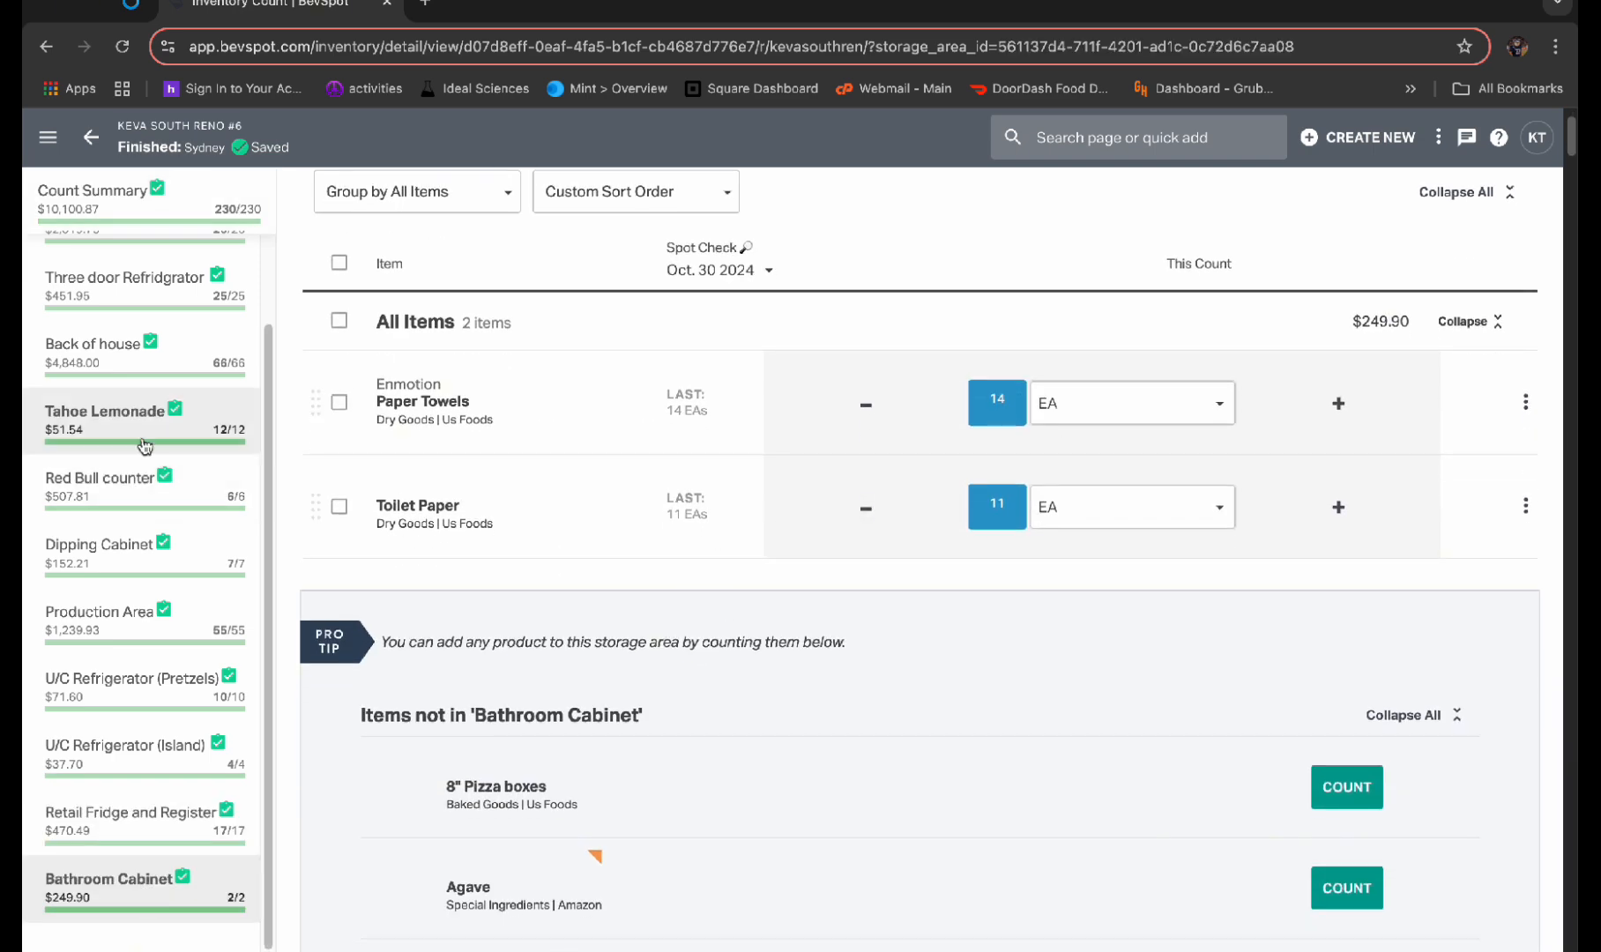
Open the Back of house storage area and compare its current counts with the last ones, from Cleaning Supplies through Juices
click(97, 348)
scroll(1179, 616, down, 4)
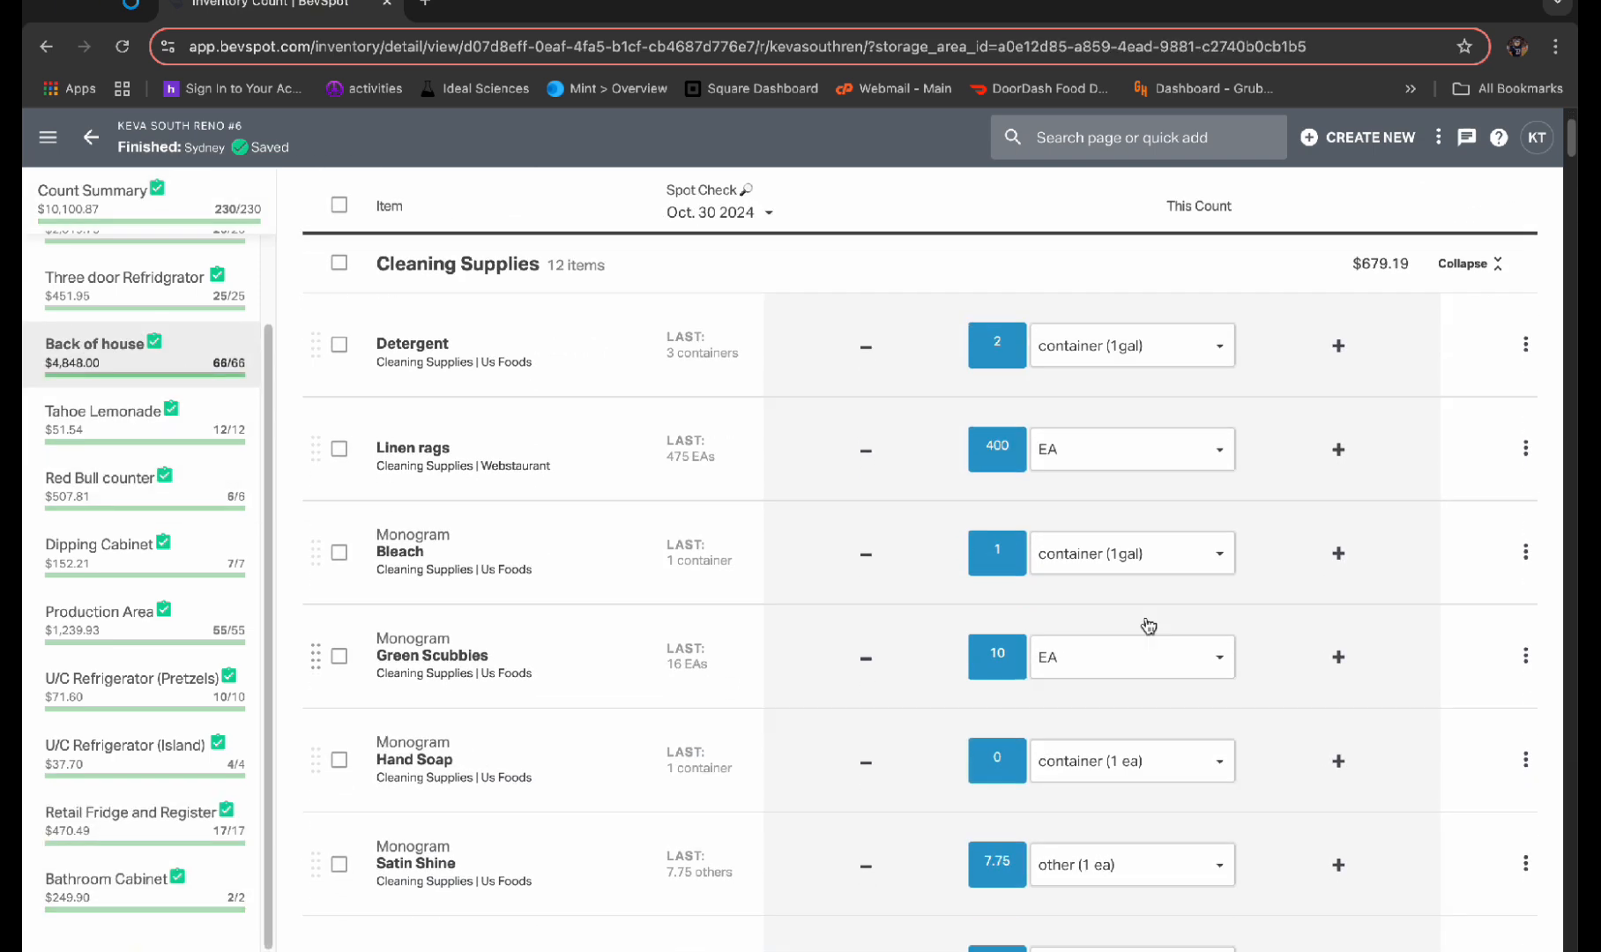
scroll(967, 526, down, 9)
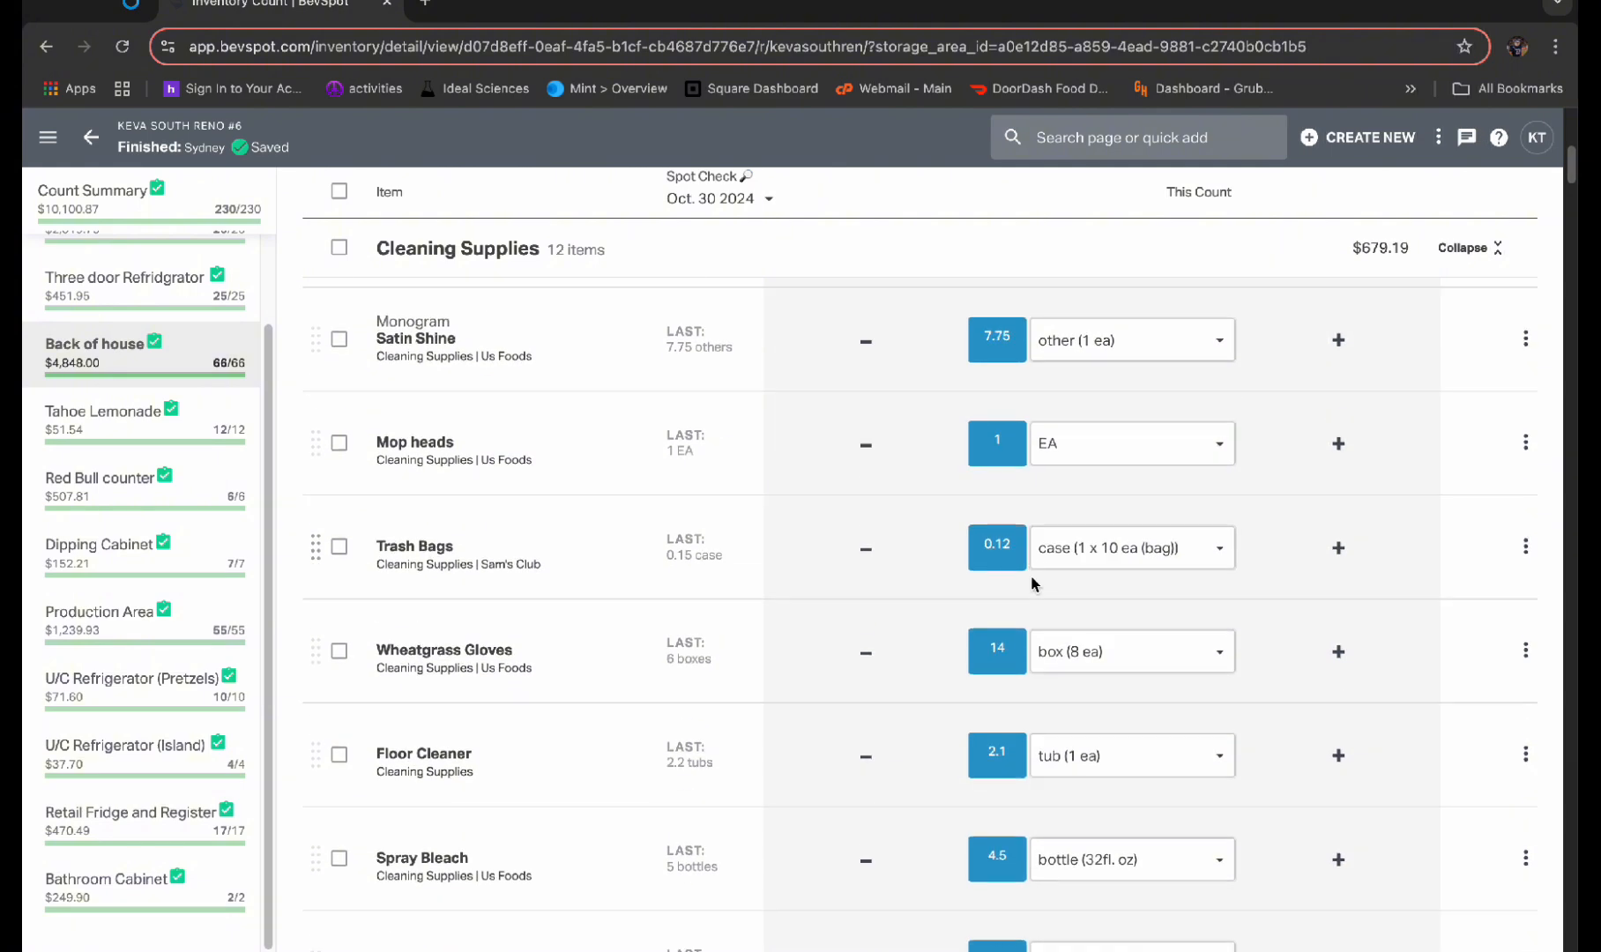
scroll(1033, 583, down, 2)
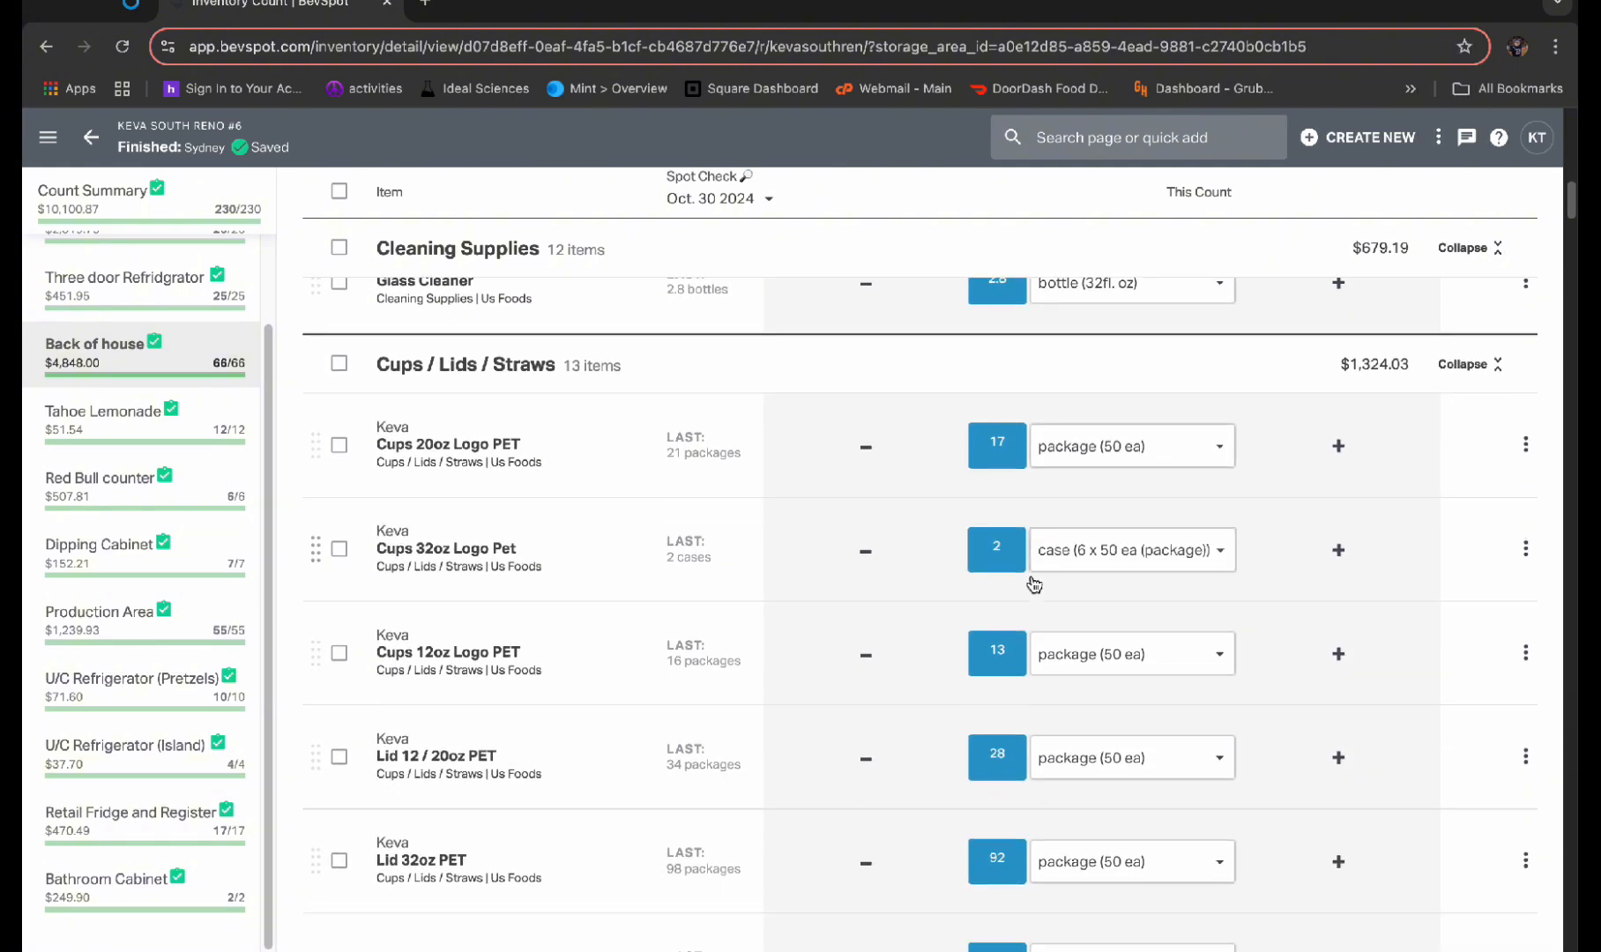
scroll(1093, 484, down, 3)
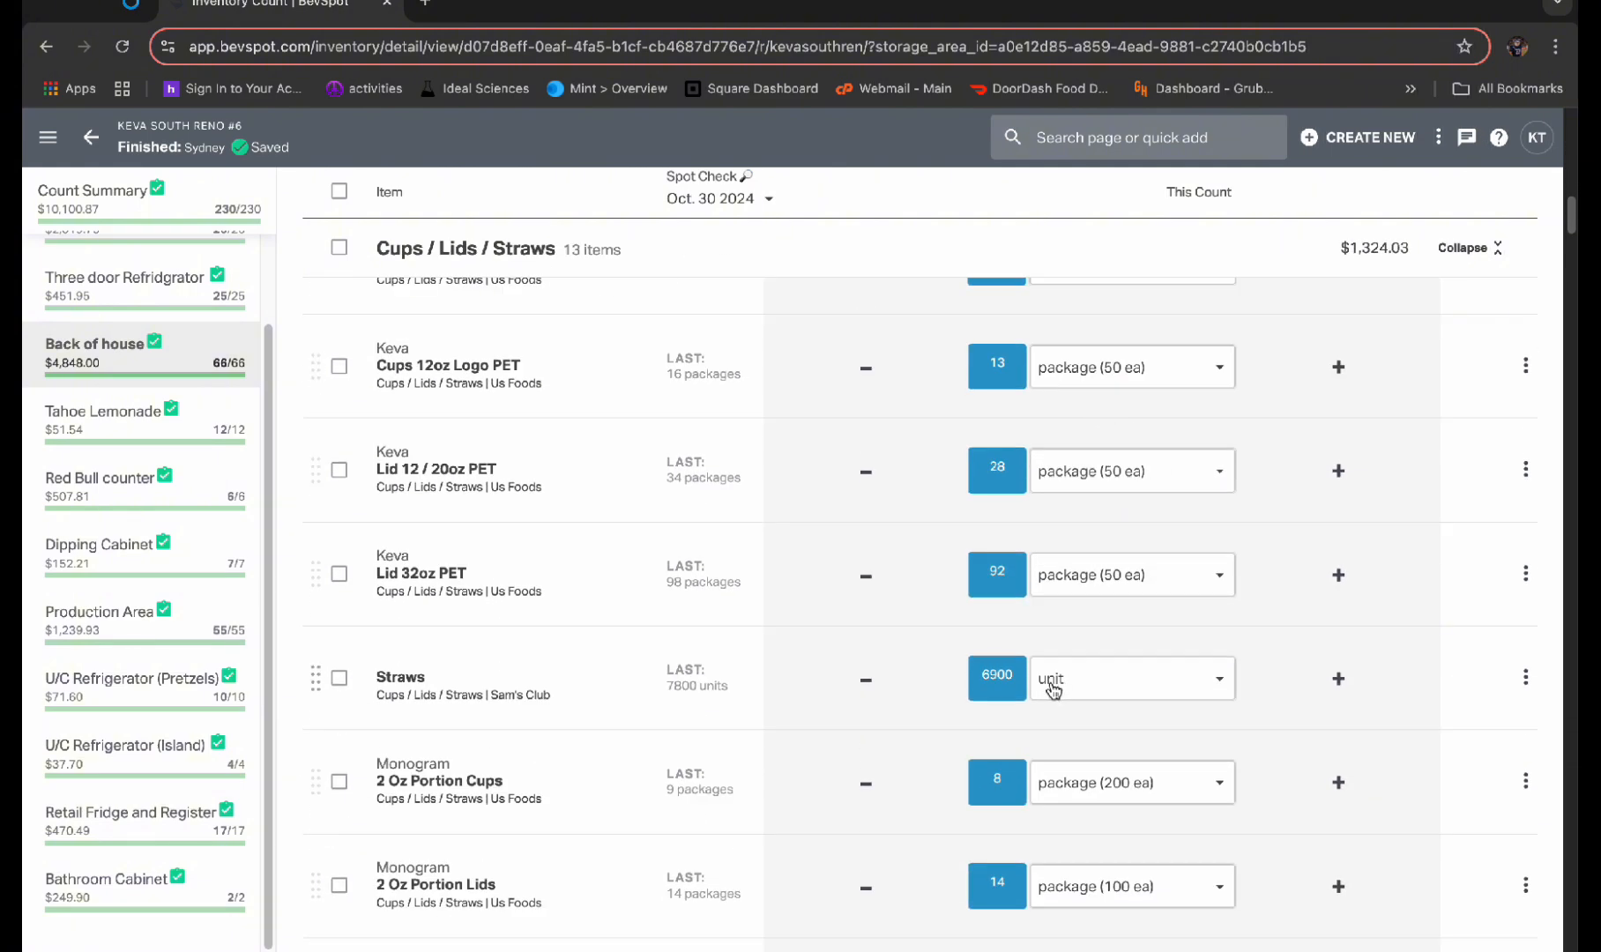
scroll(1081, 804, down, 2)
scroll(804, 641, up, 2)
scroll(792, 629, up, 6)
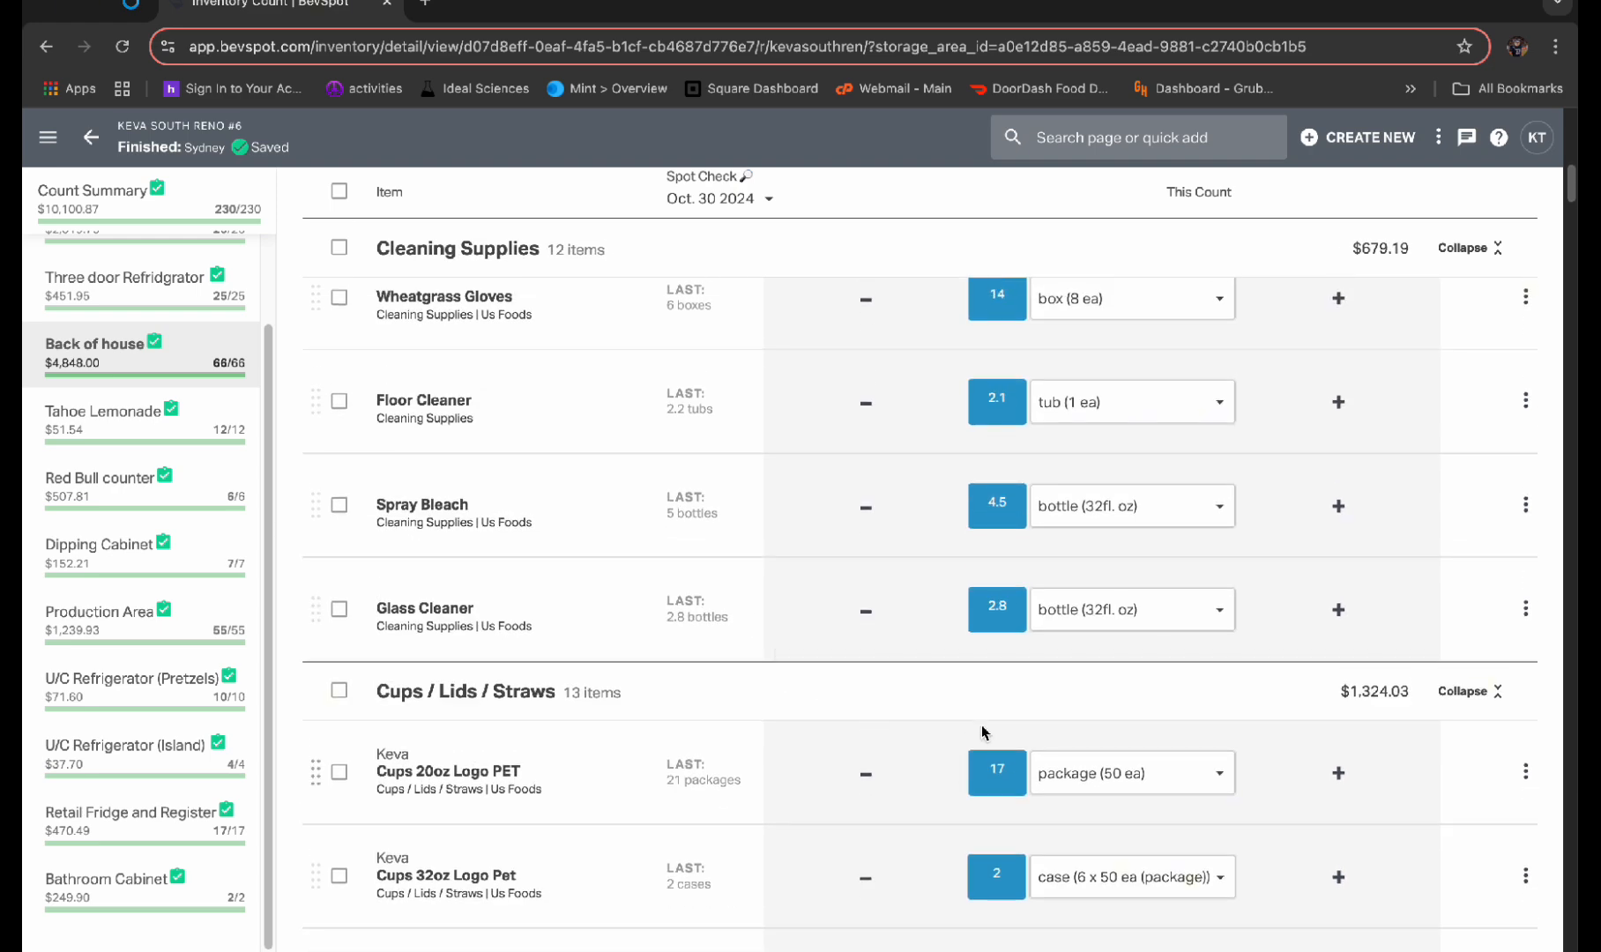
scroll(985, 732, down, 6)
scroll(1002, 596, down, 6)
scroll(1083, 740, down, 9)
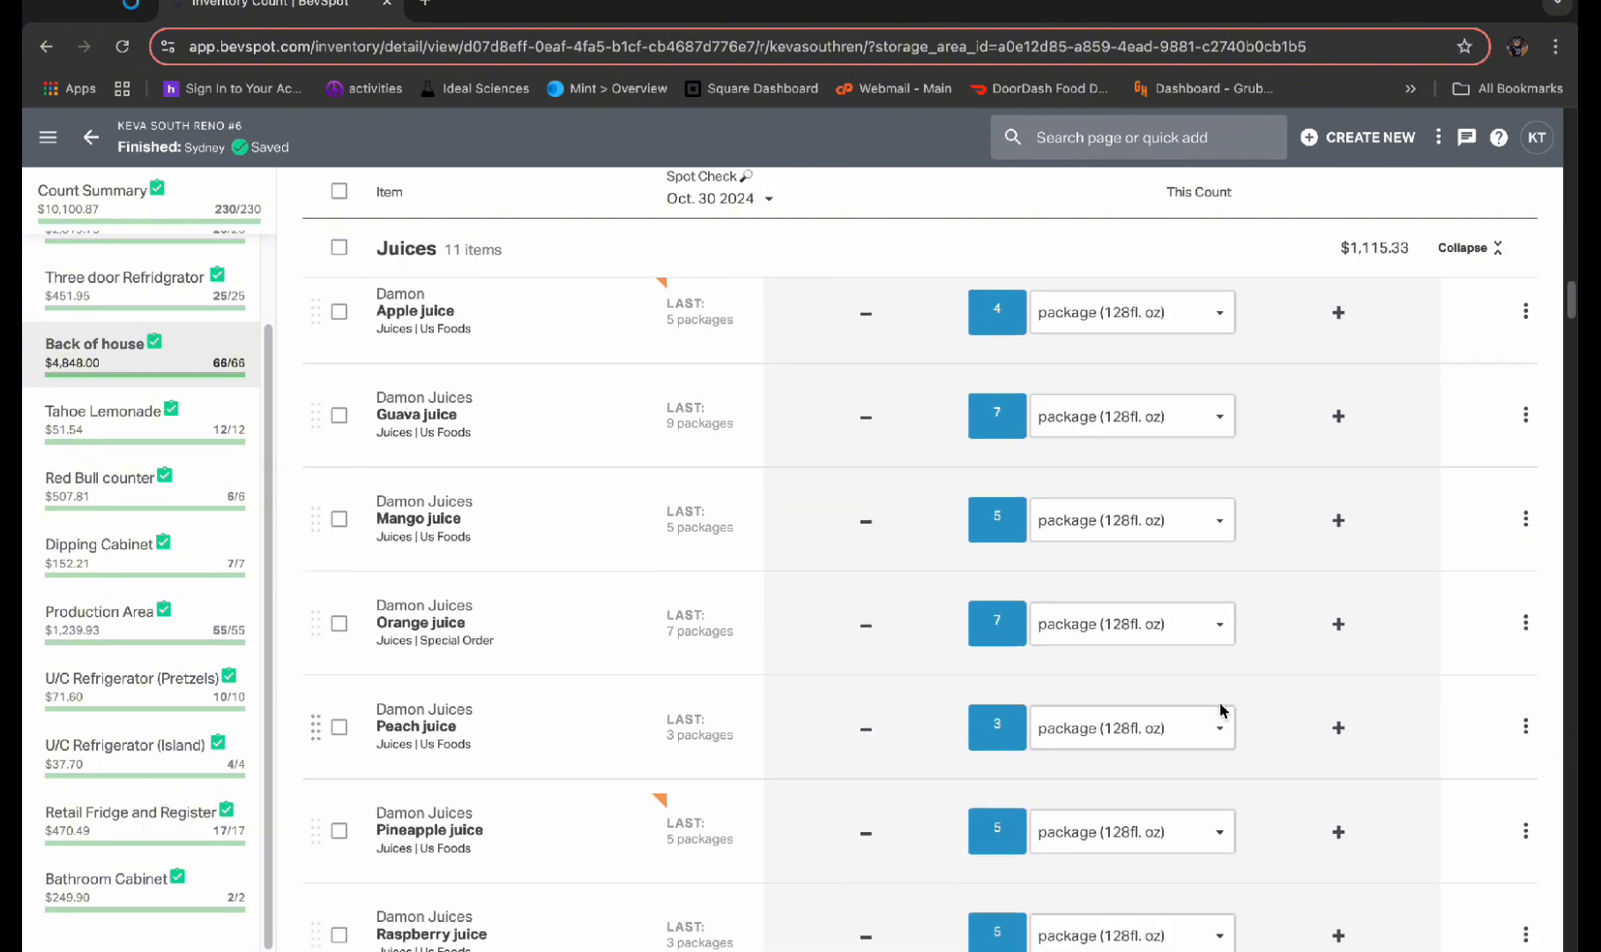
Finish reviewing the Juices counts, open the order Cart Builder, and expand the Us Foods vendor's items
scroll(1119, 710, down, 4)
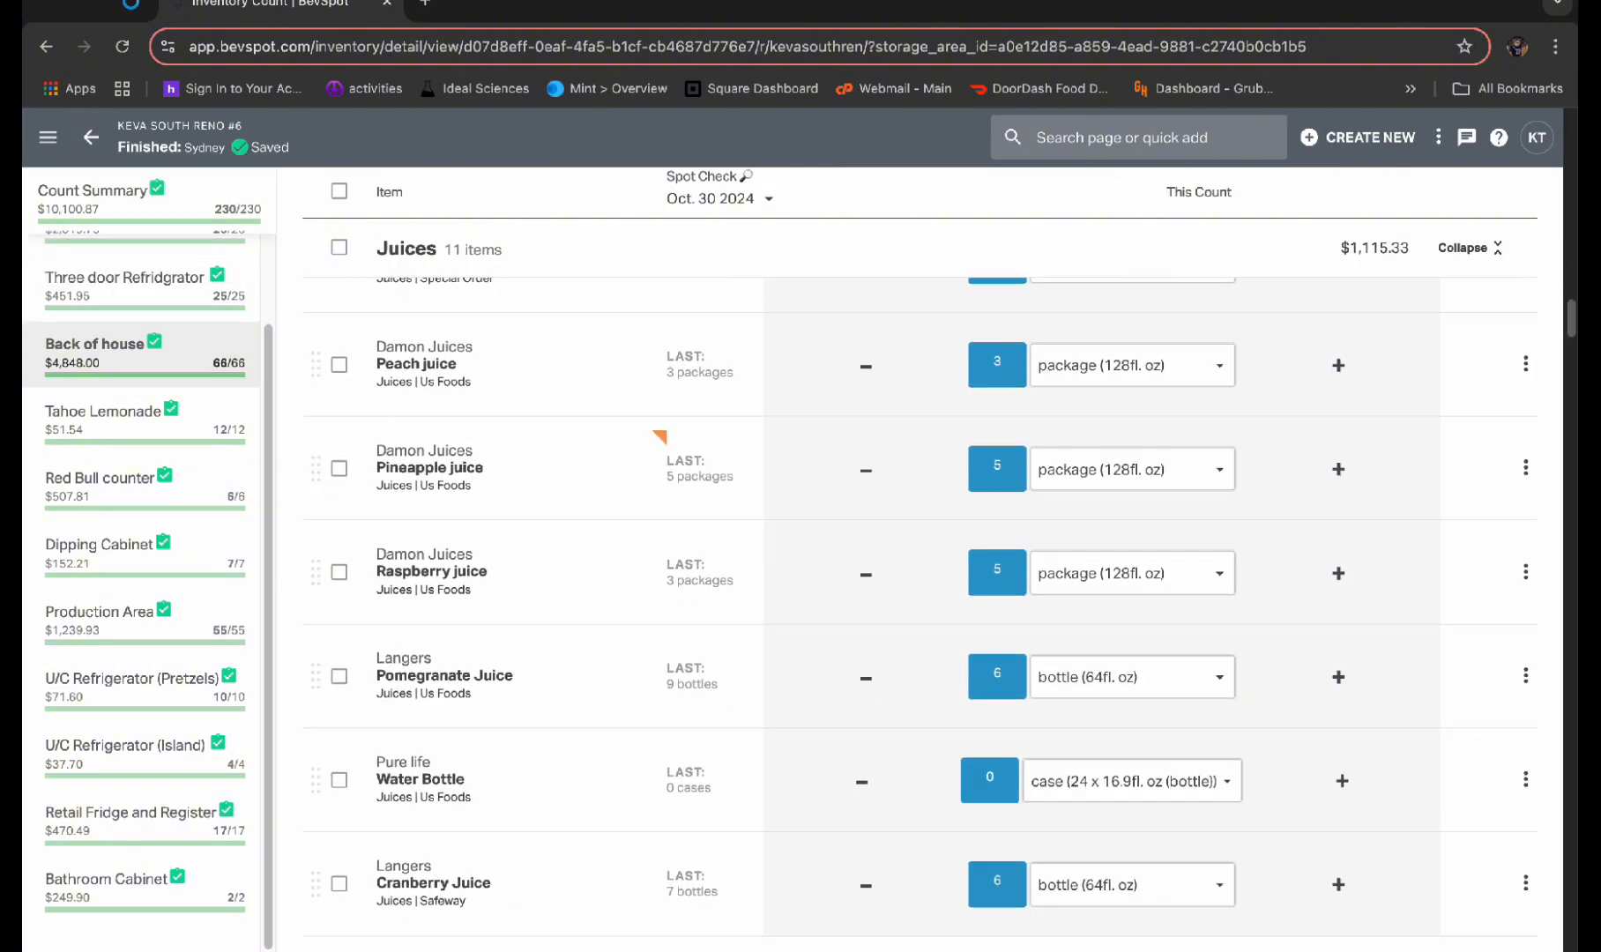
click(53, 139)
click(98, 506)
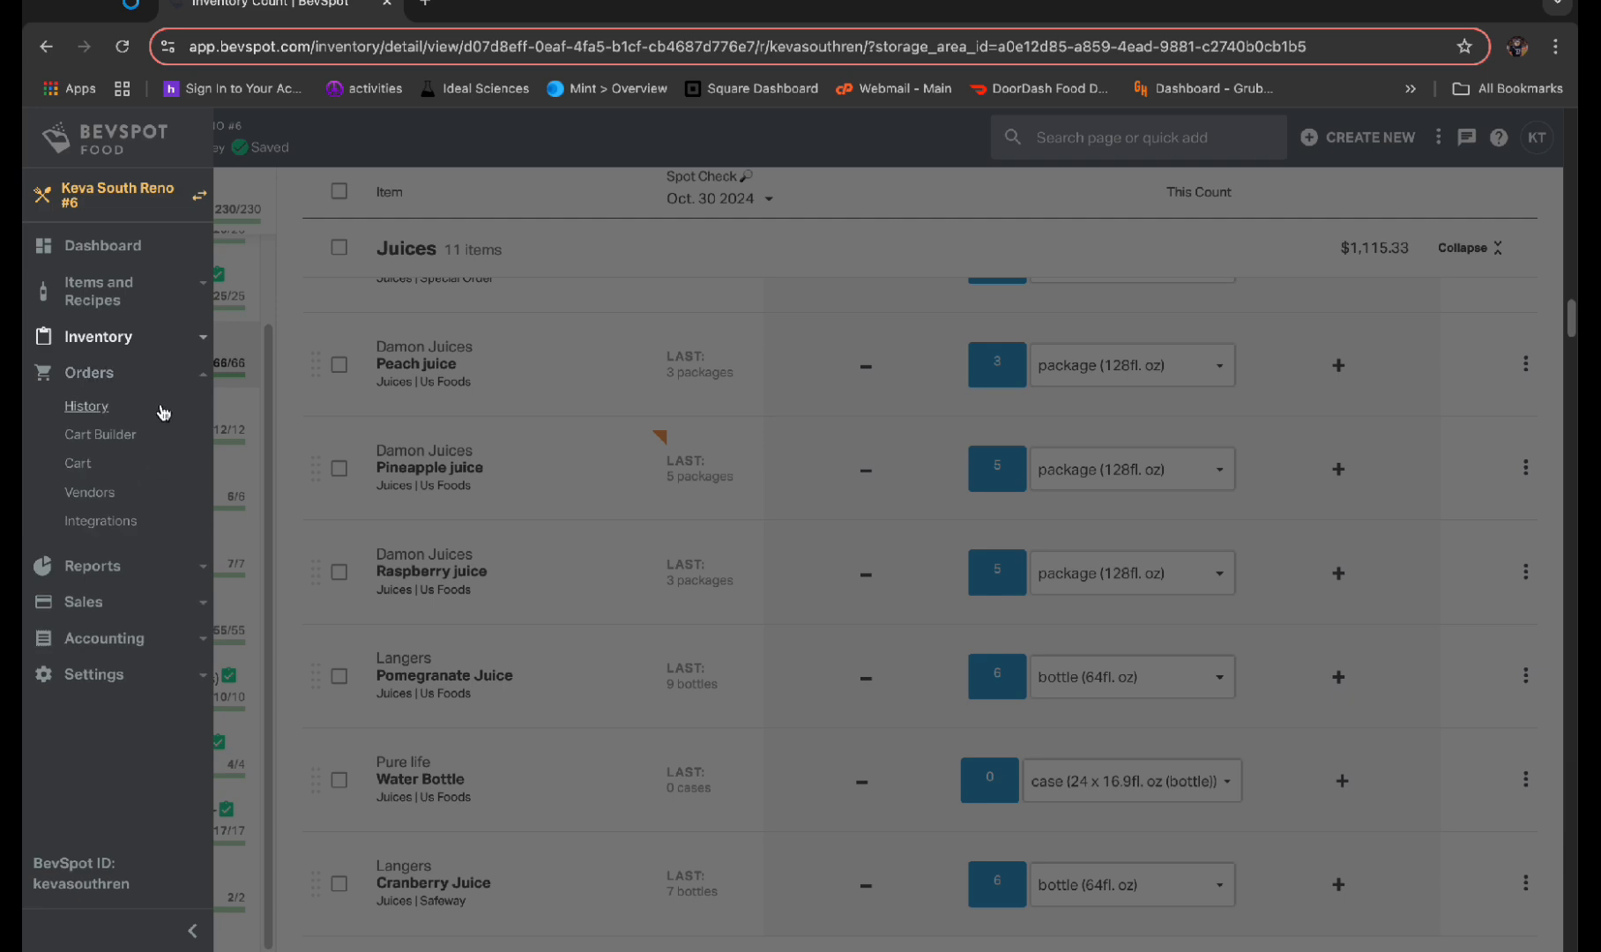
click(124, 434)
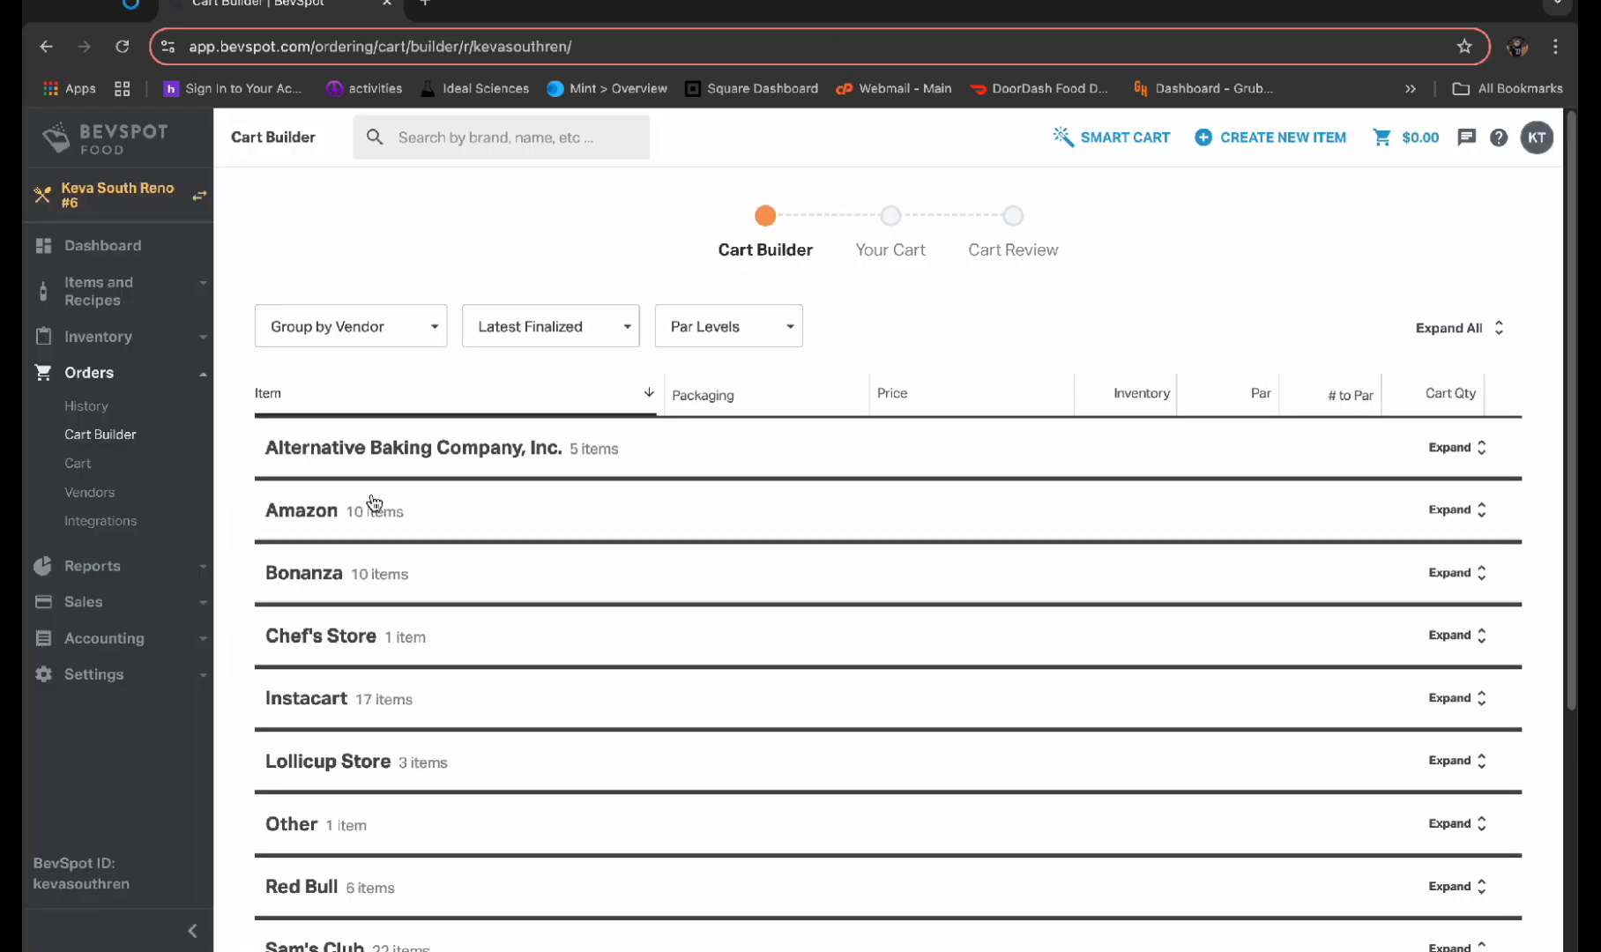
scroll(475, 593, down, 3)
click(411, 832)
scroll(672, 624, down, 4)
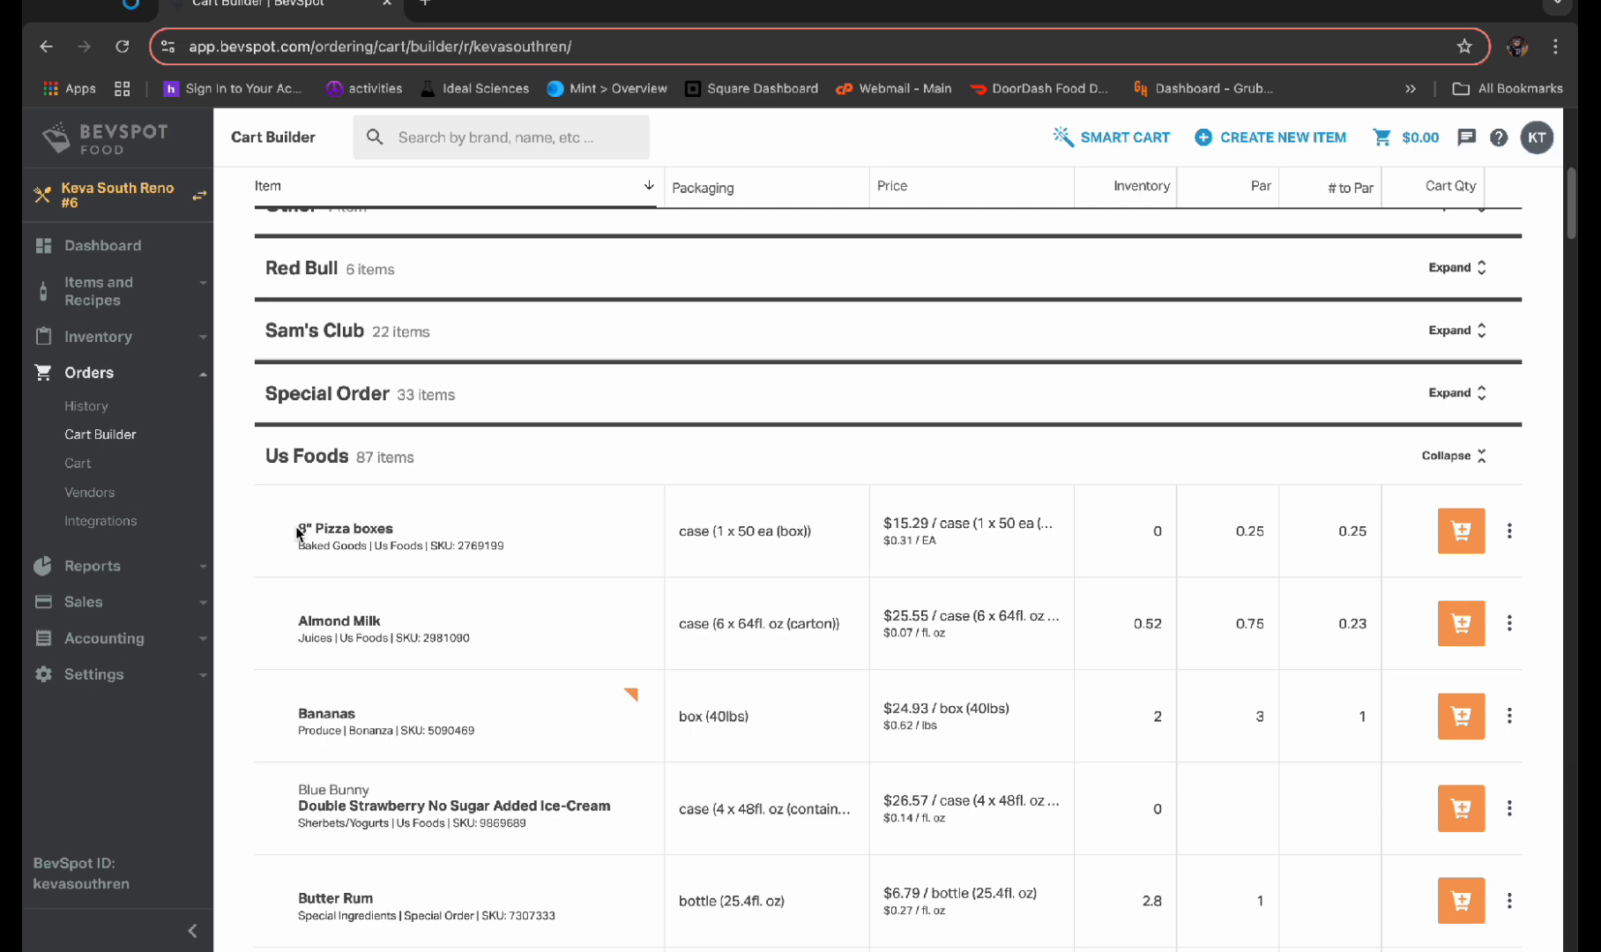
Check the 8" Pizza boxes details and add 1 case of Almond Milk from Us Foods to the cart
mouse_move(406, 553)
scroll(886, 465, down, 2)
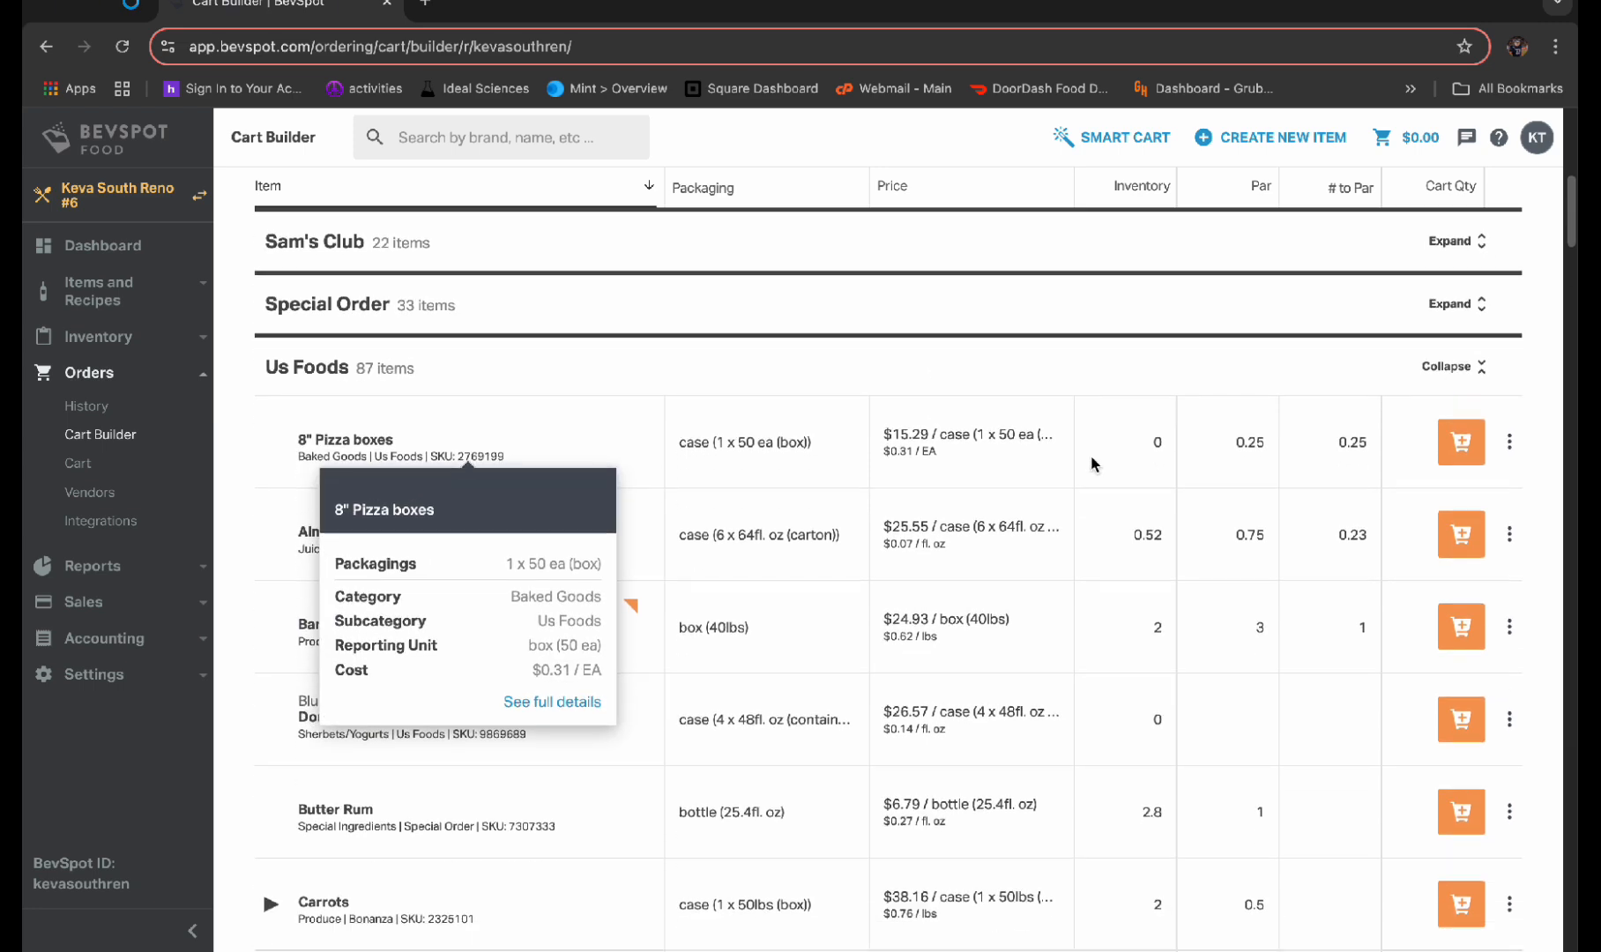
click(1478, 518)
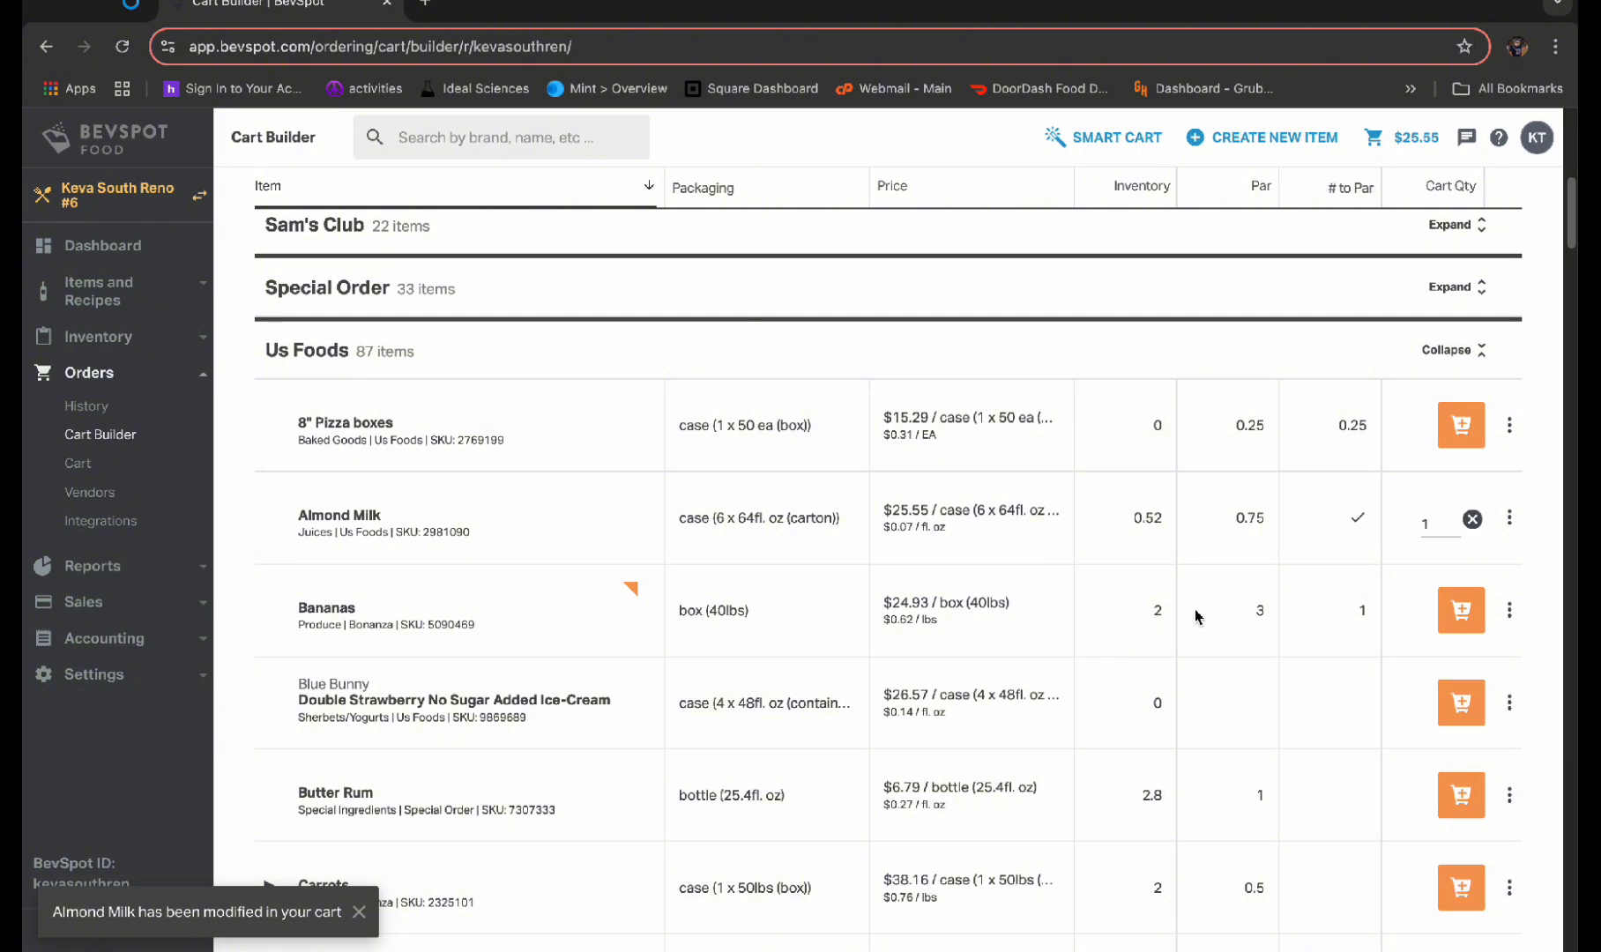
scroll(1071, 667, down, 2)
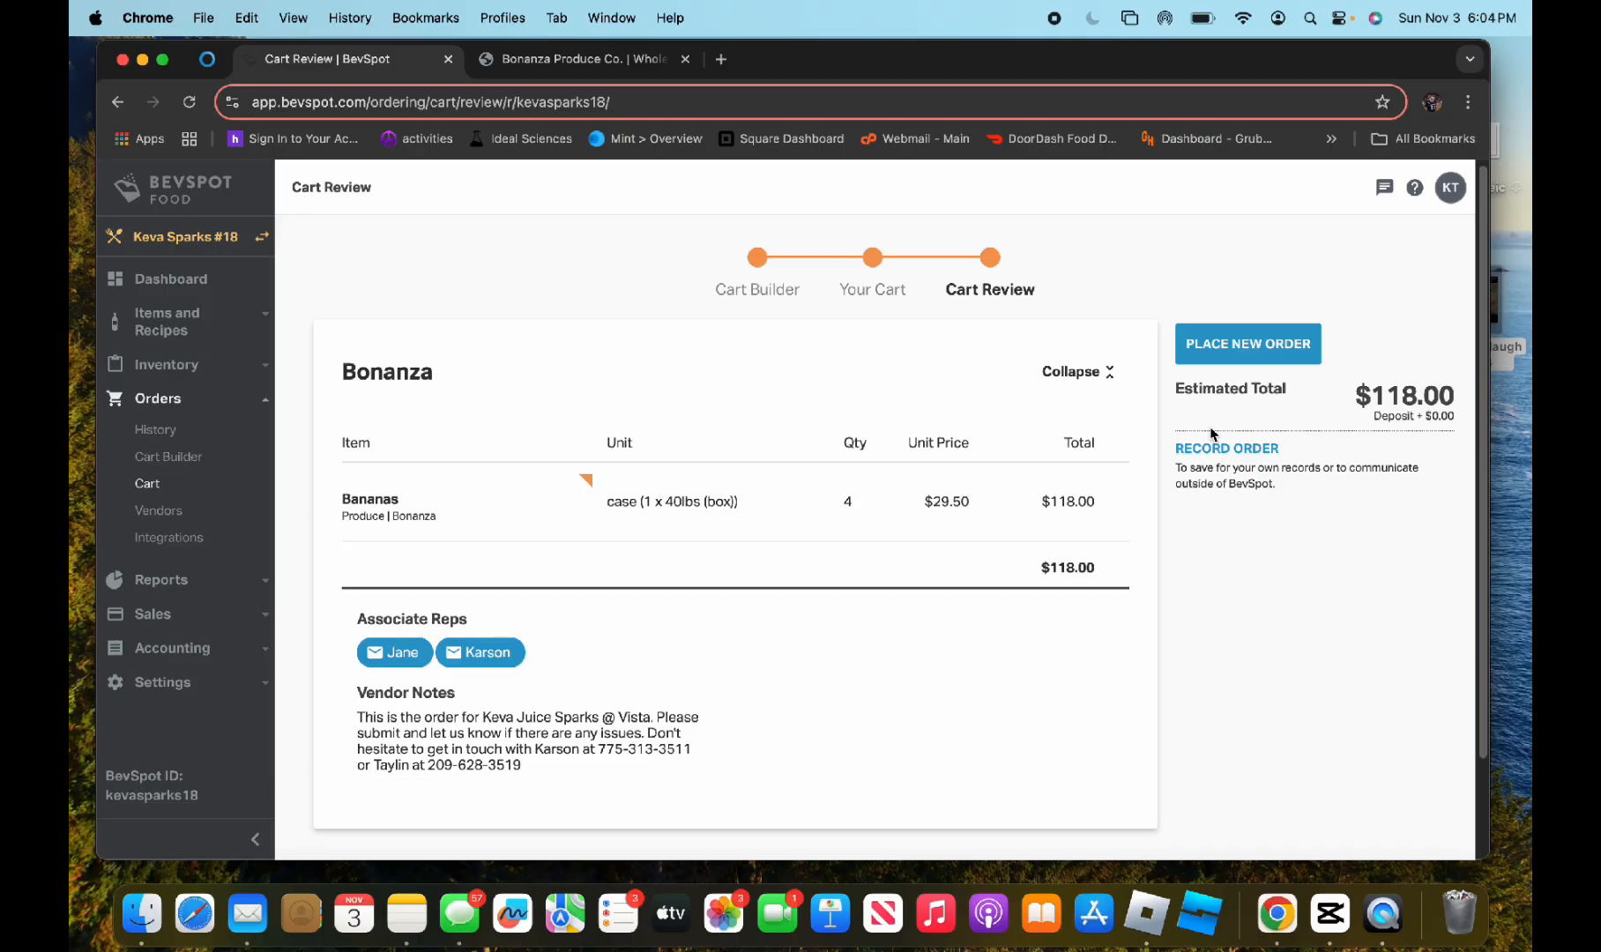
Record the Bonanza order in the order history with the date November 3, 2024 at 5:04 PM
click(1212, 449)
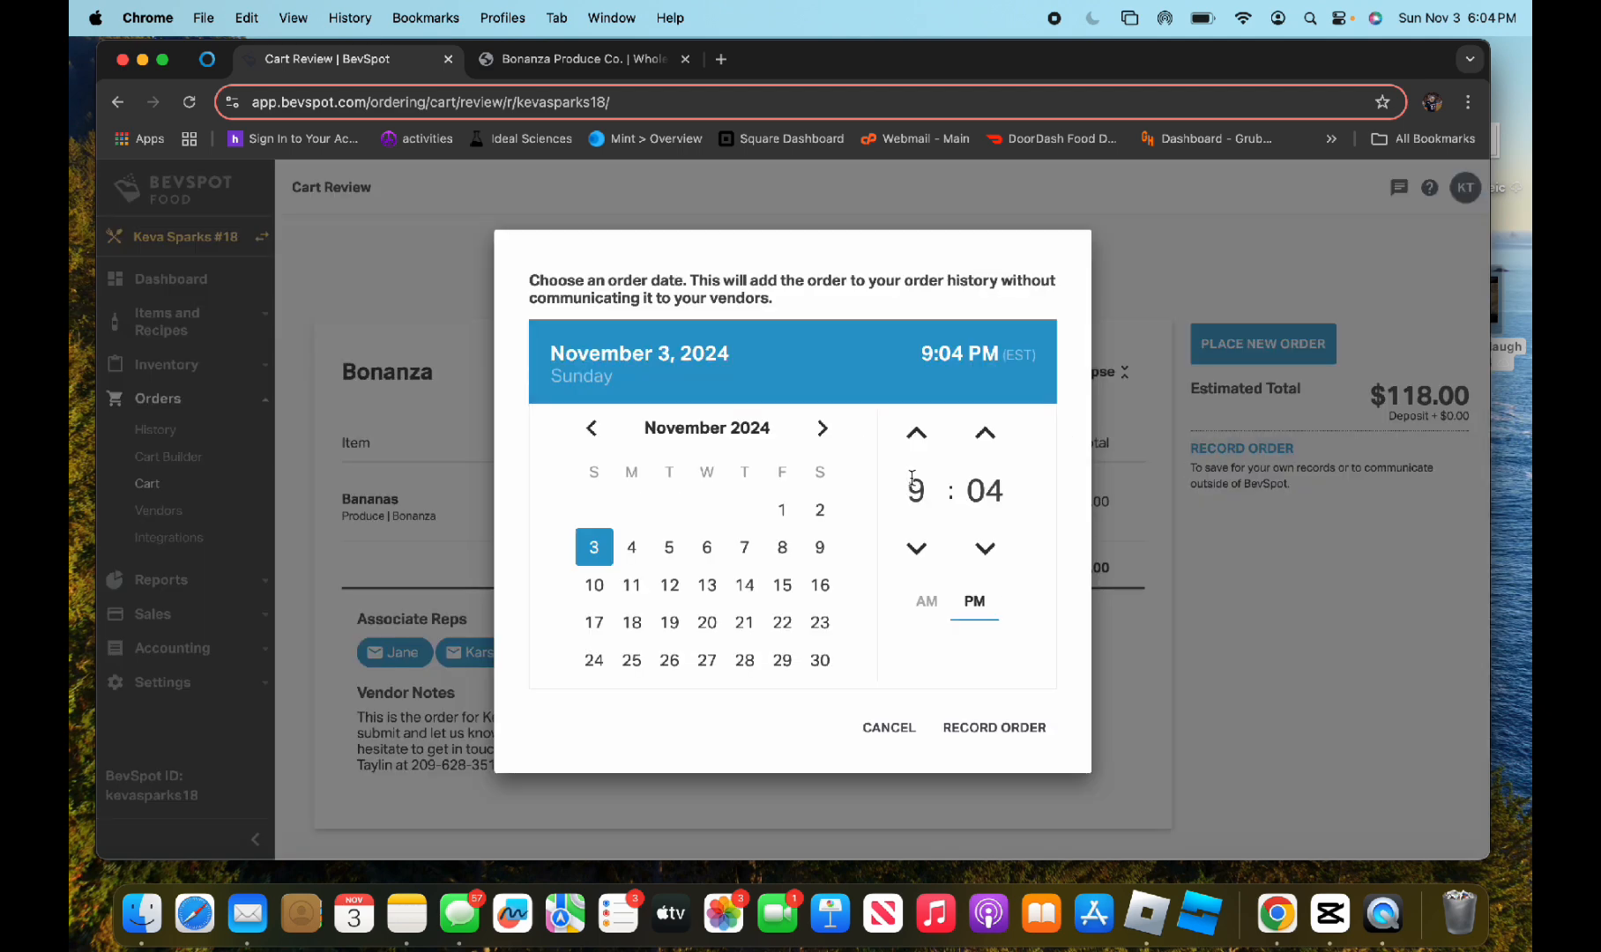
click(918, 434)
click(916, 550)
click(916, 550)
click(916, 550)
click(916, 550)
click(1023, 727)
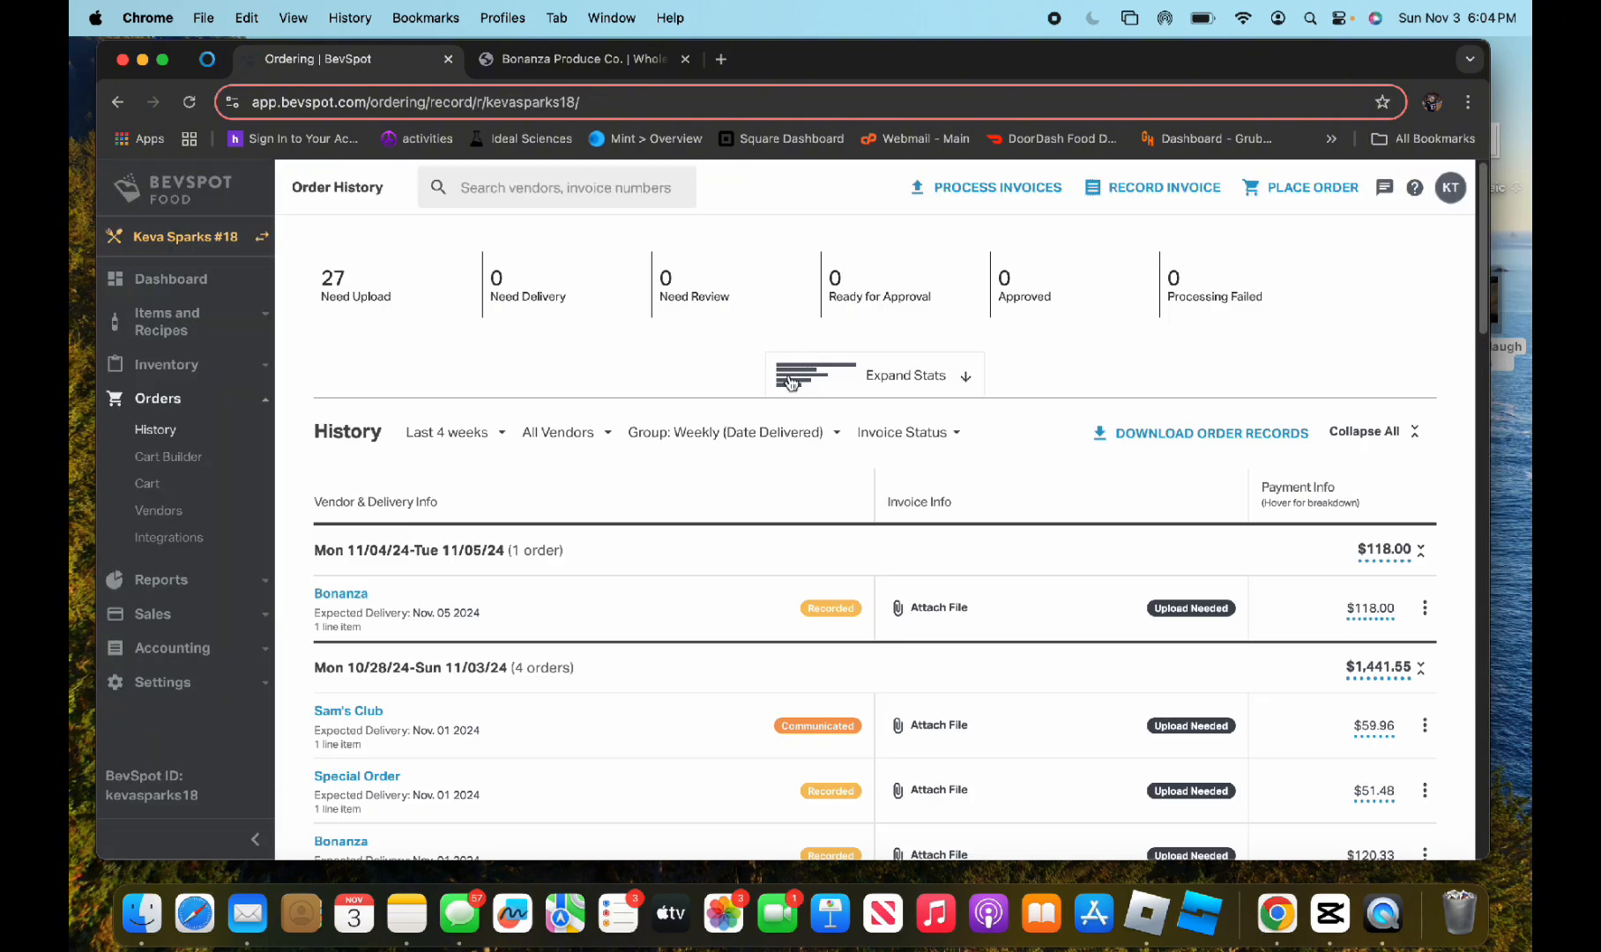
Open the recorded Bonanza order and set its delivery to Nov. 04 2024, 10:00 am
click(365, 595)
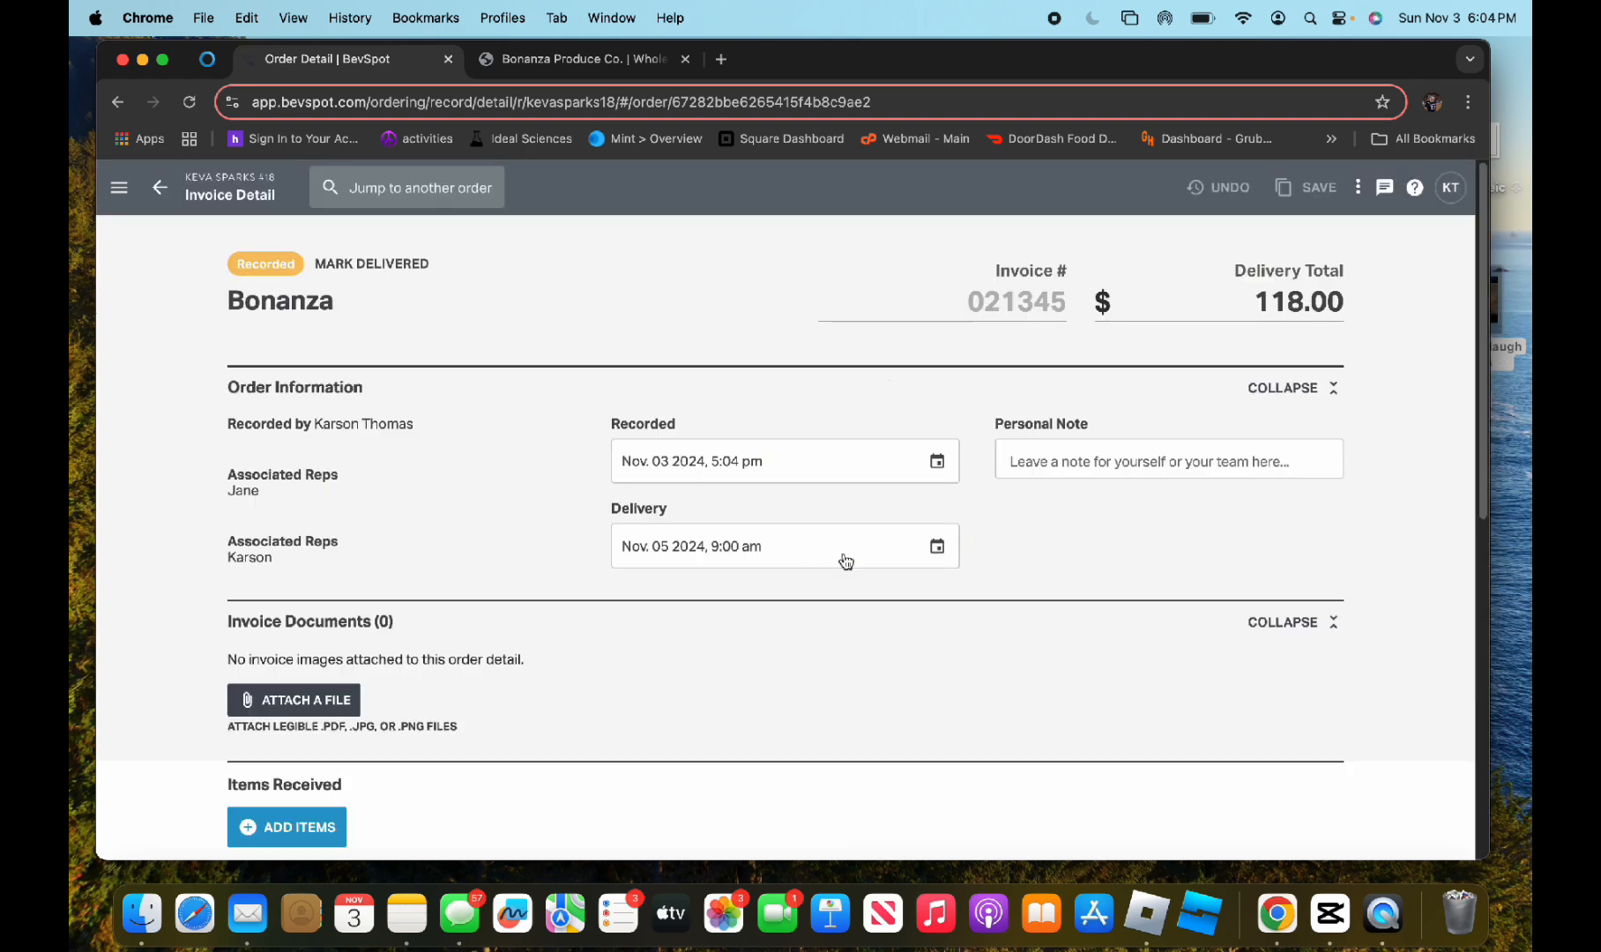
click(842, 558)
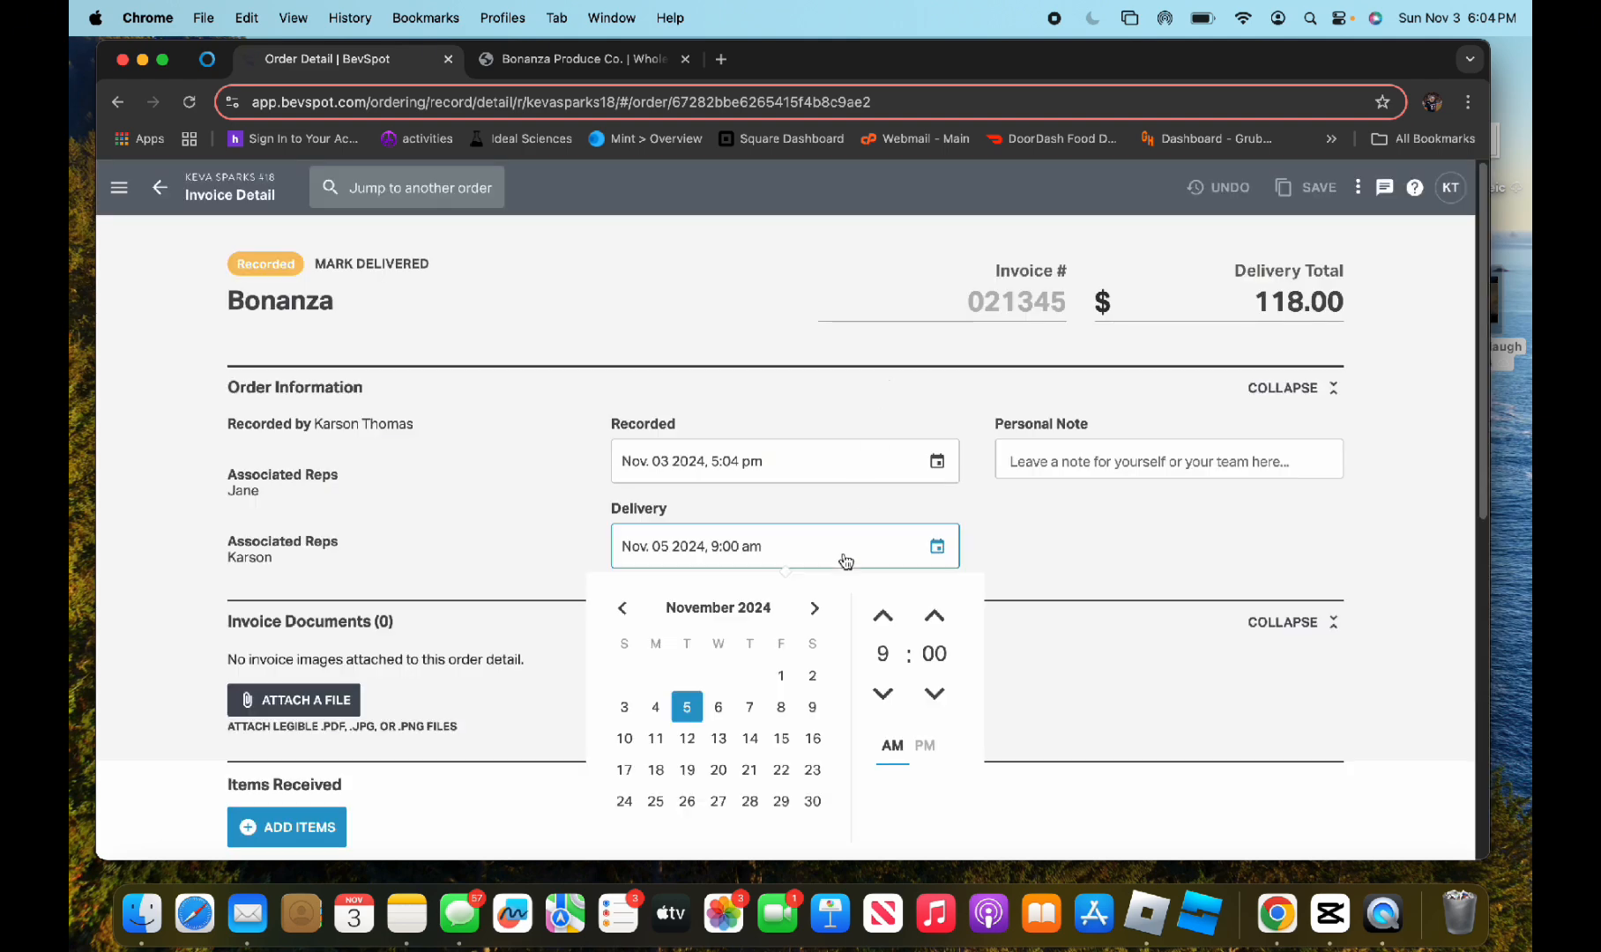
click(662, 708)
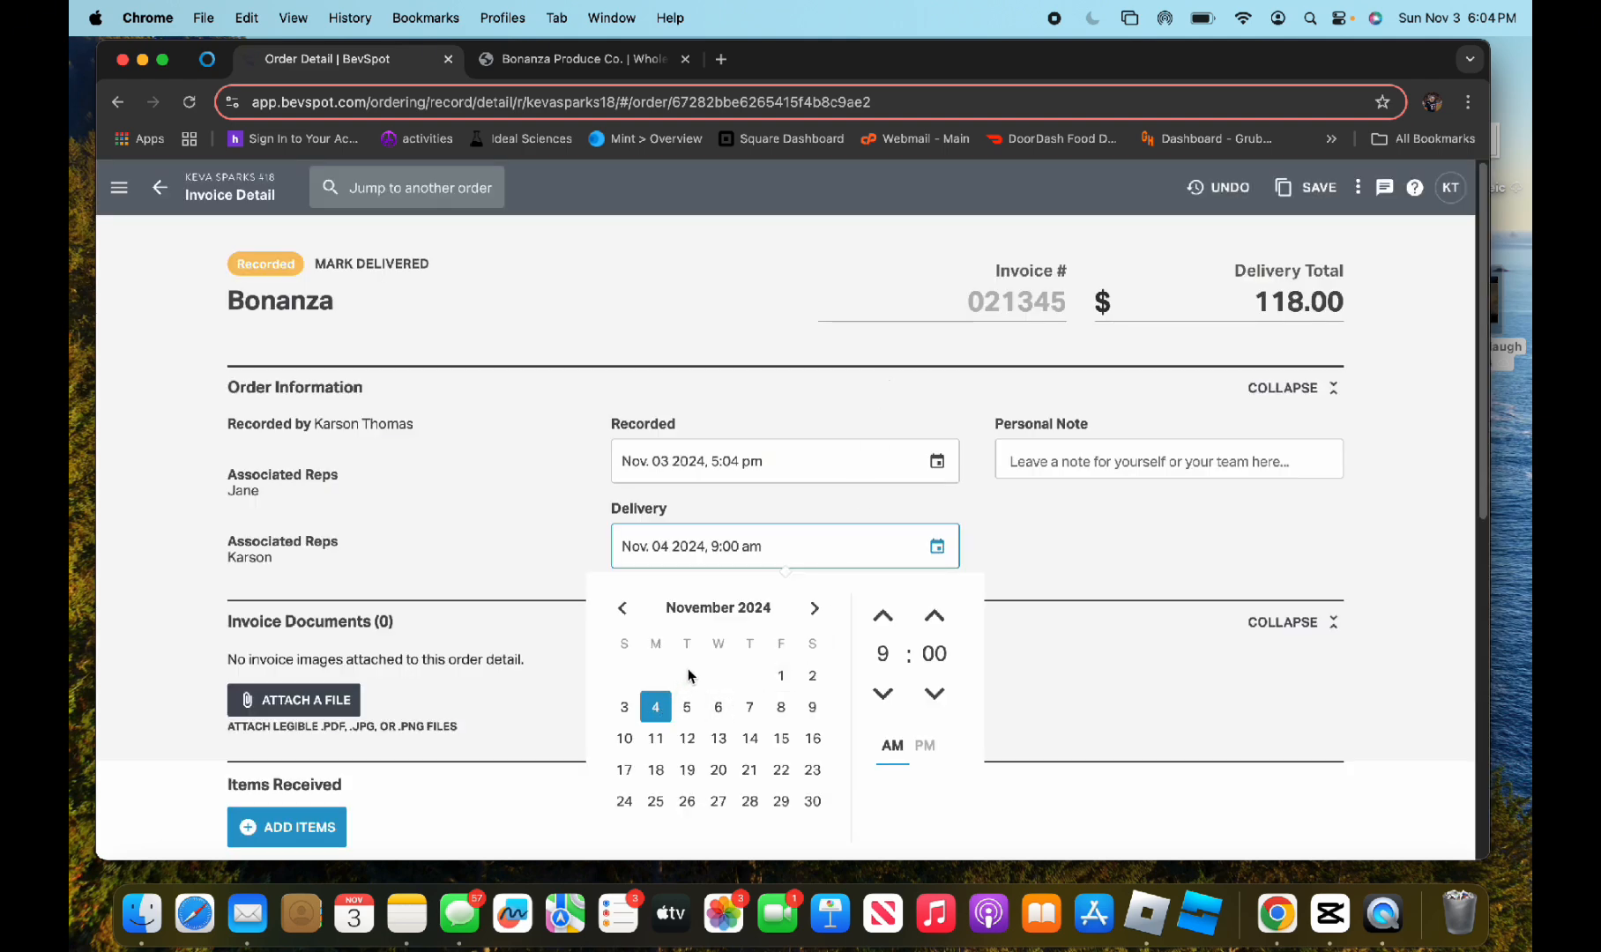
click(883, 615)
Paste the invoice number into the Bonanza order, save it, and return to the order history
click(990, 296)
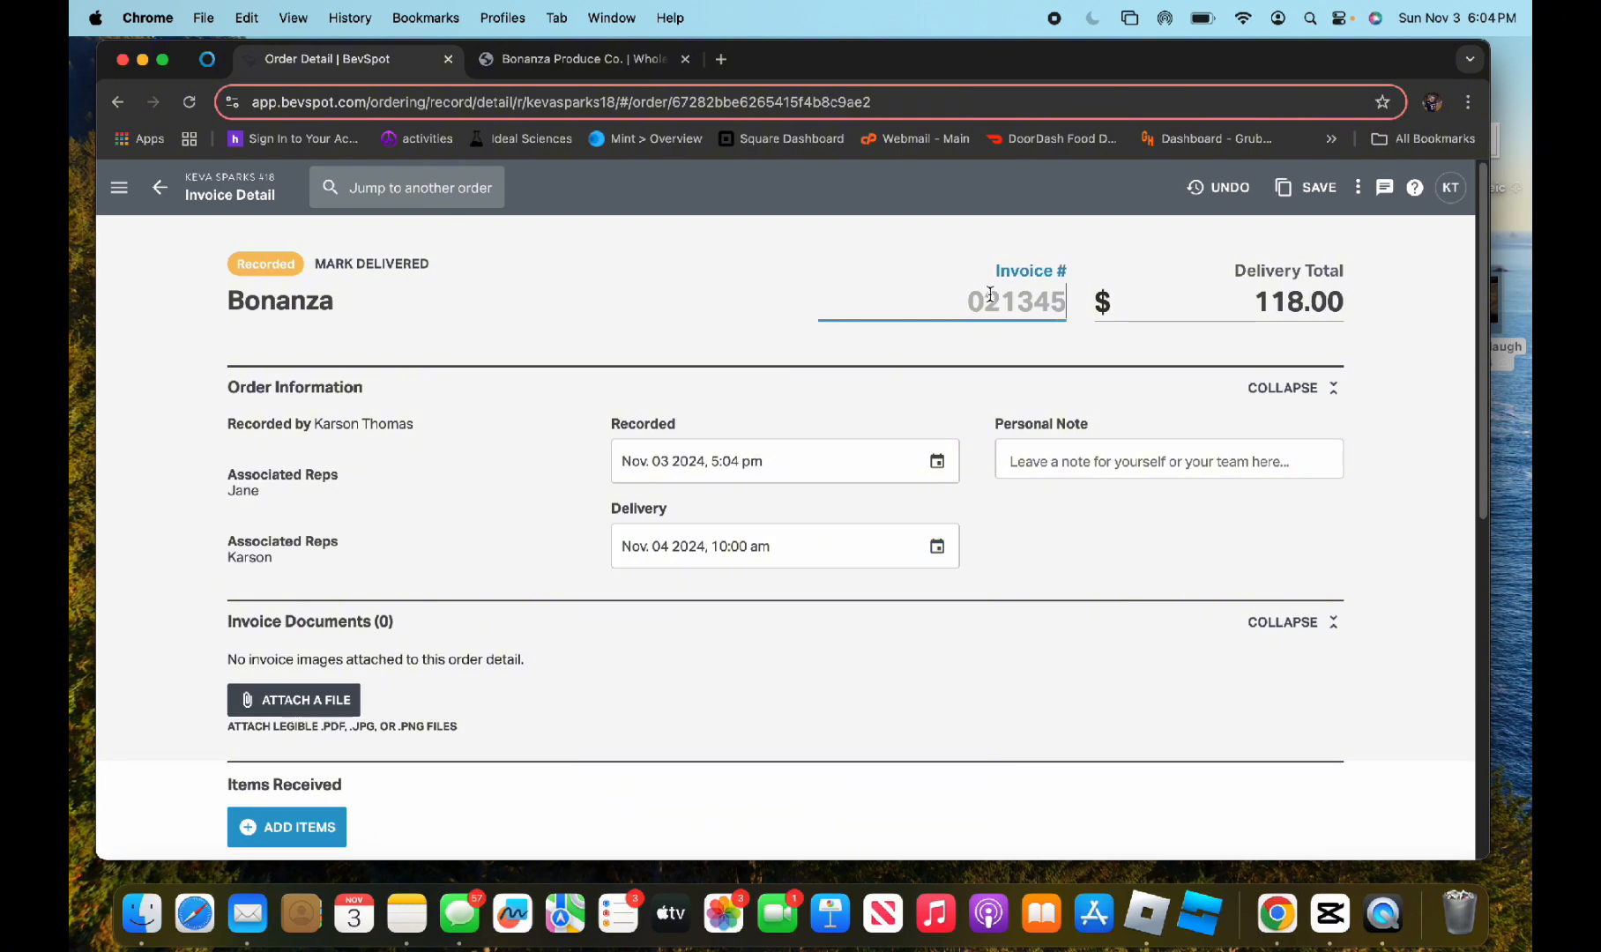
text(03767688)
click(1155, 283)
click(1304, 194)
scroll(768, 512, down, 3)
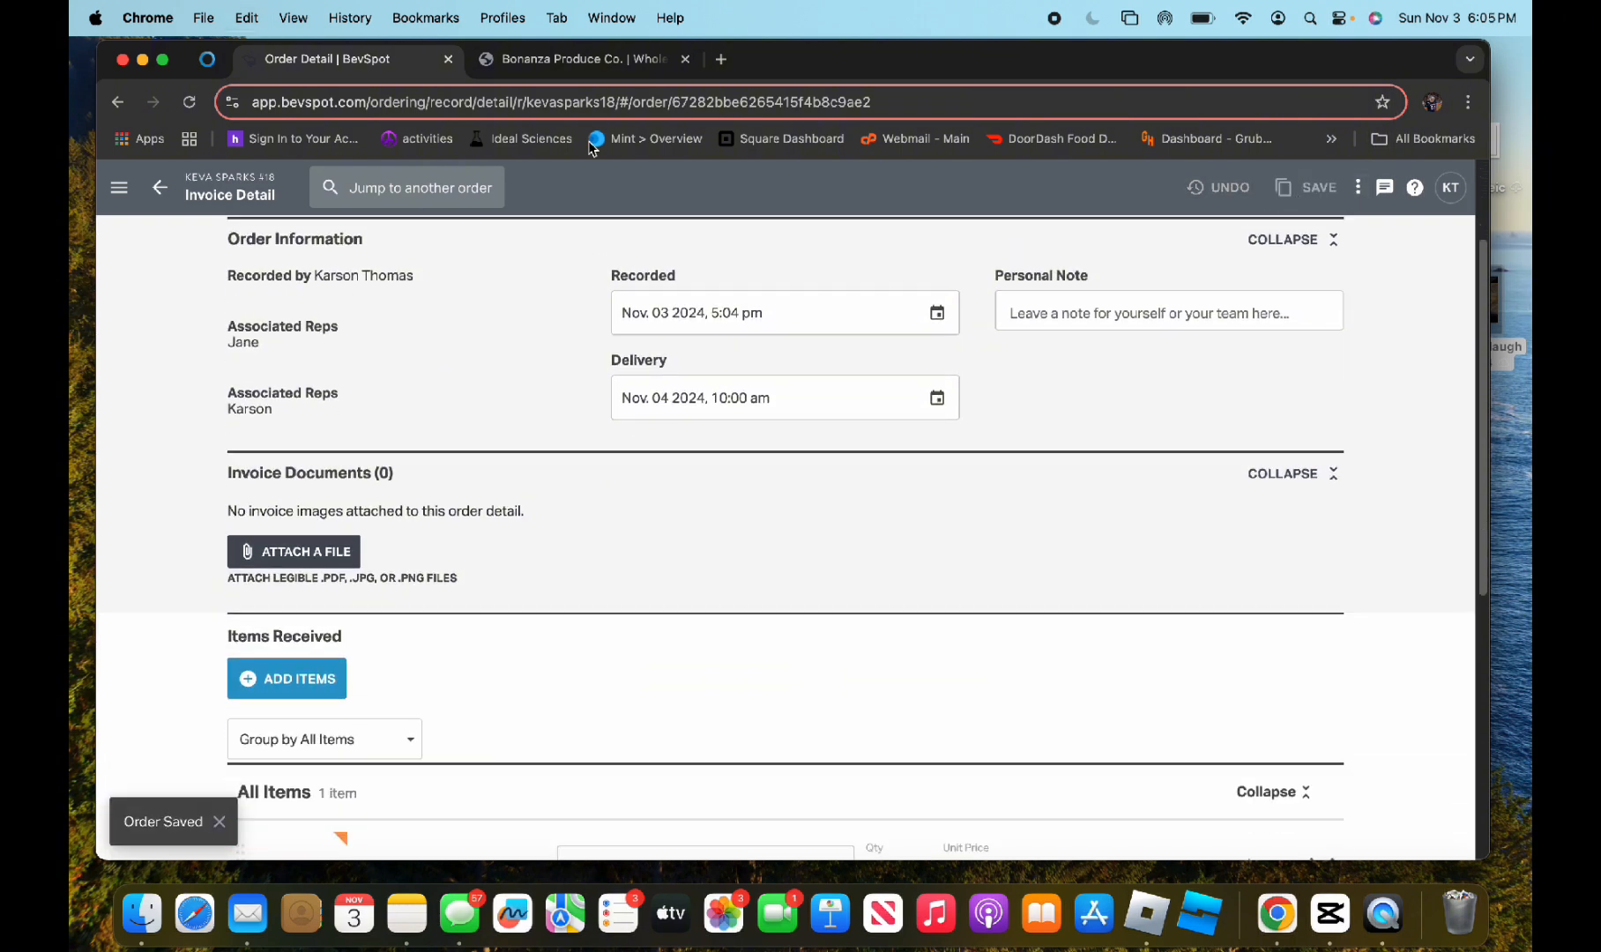
click(168, 187)
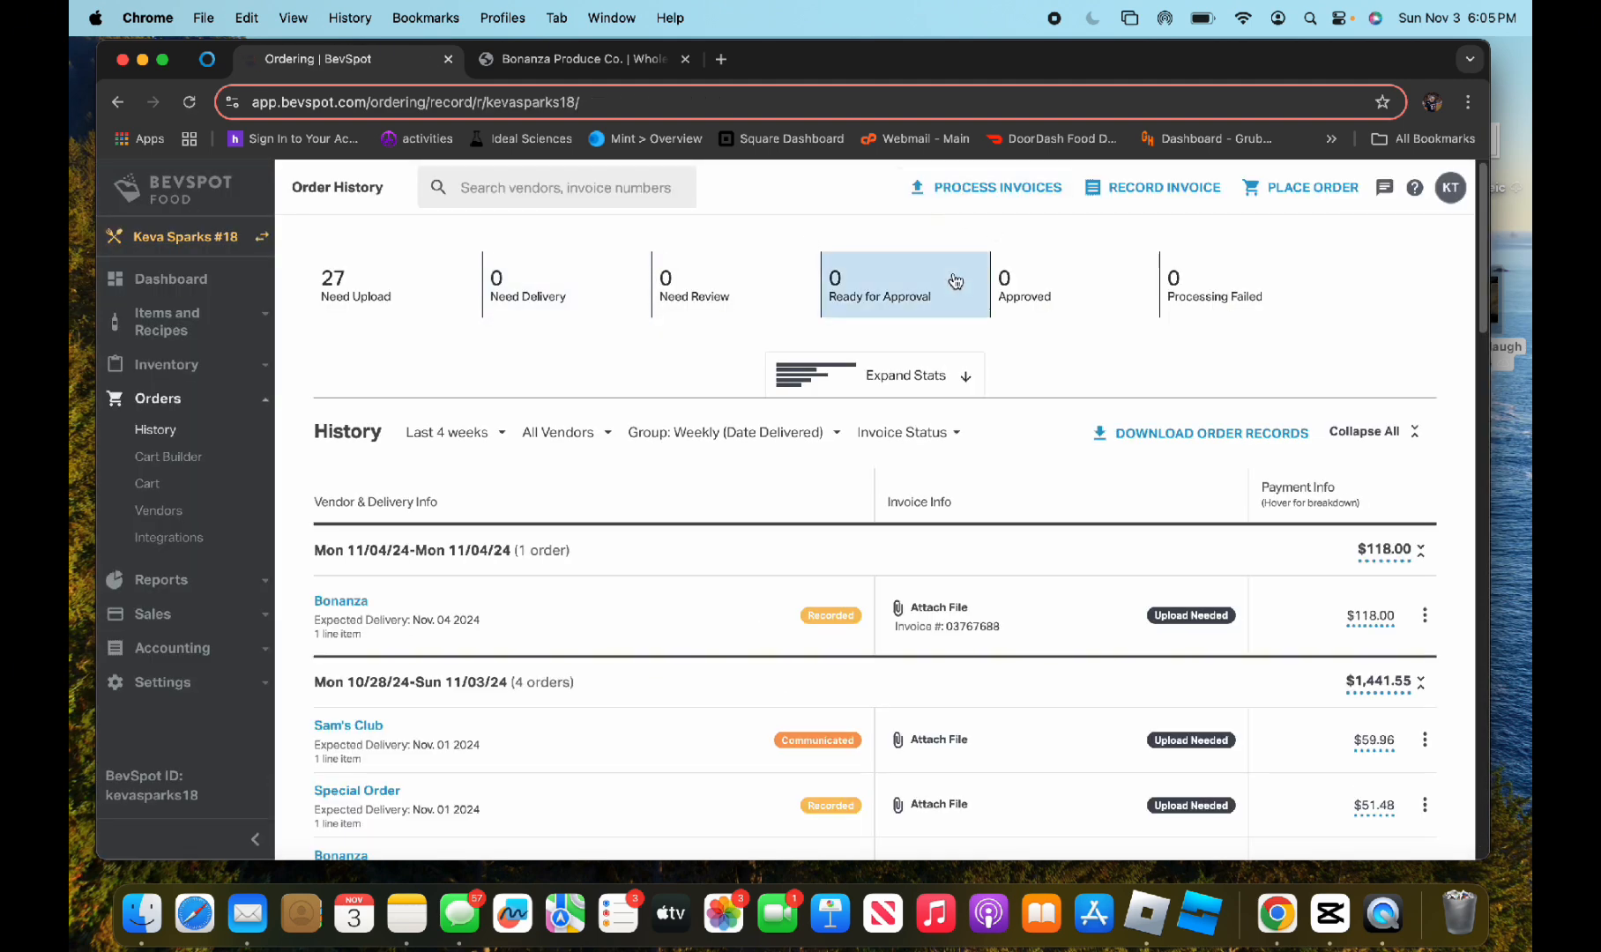
Open the inventory history and start recording a transfer sent from Keva Sparks #18 to Keva Spanish Springs #68
click(199, 363)
click(182, 422)
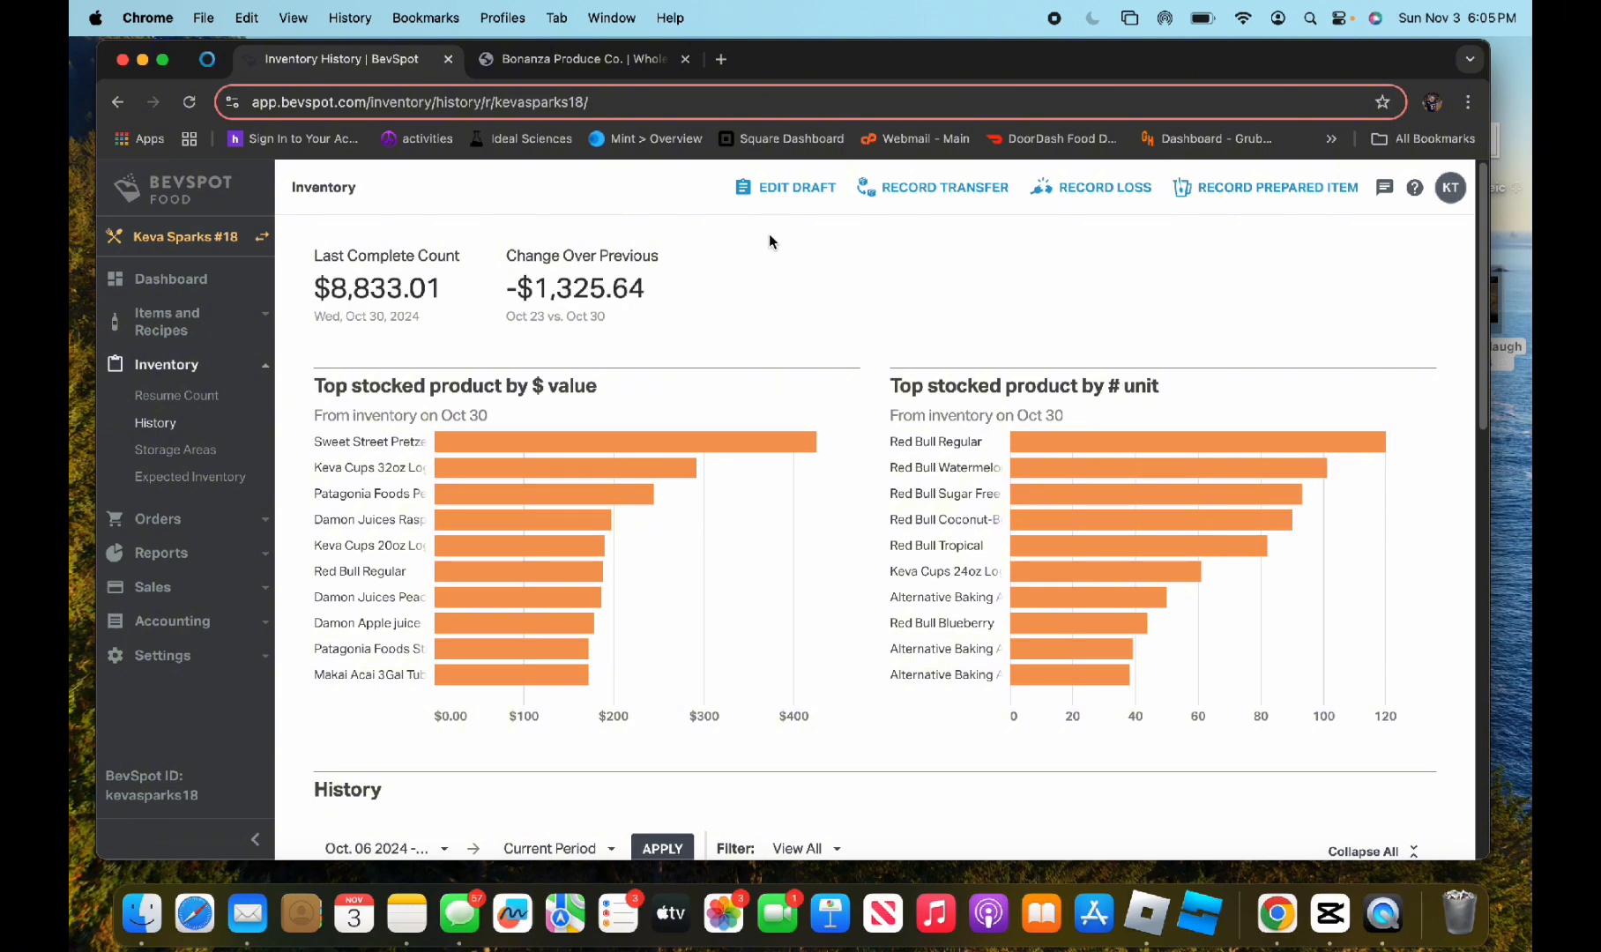
click(937, 212)
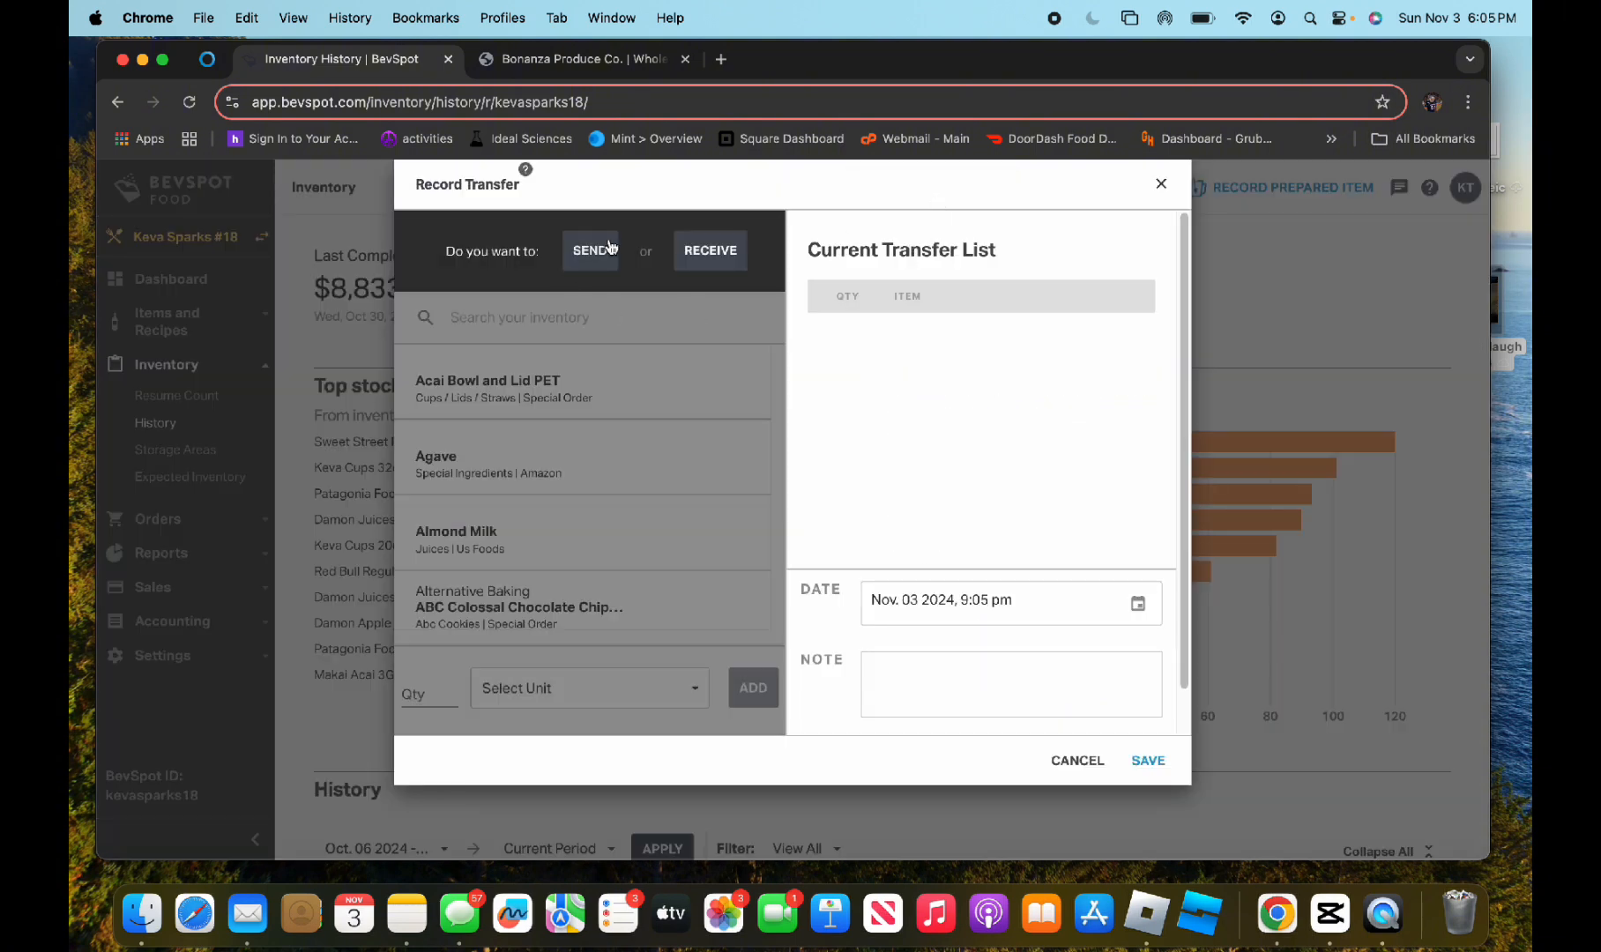
click(609, 247)
click(495, 333)
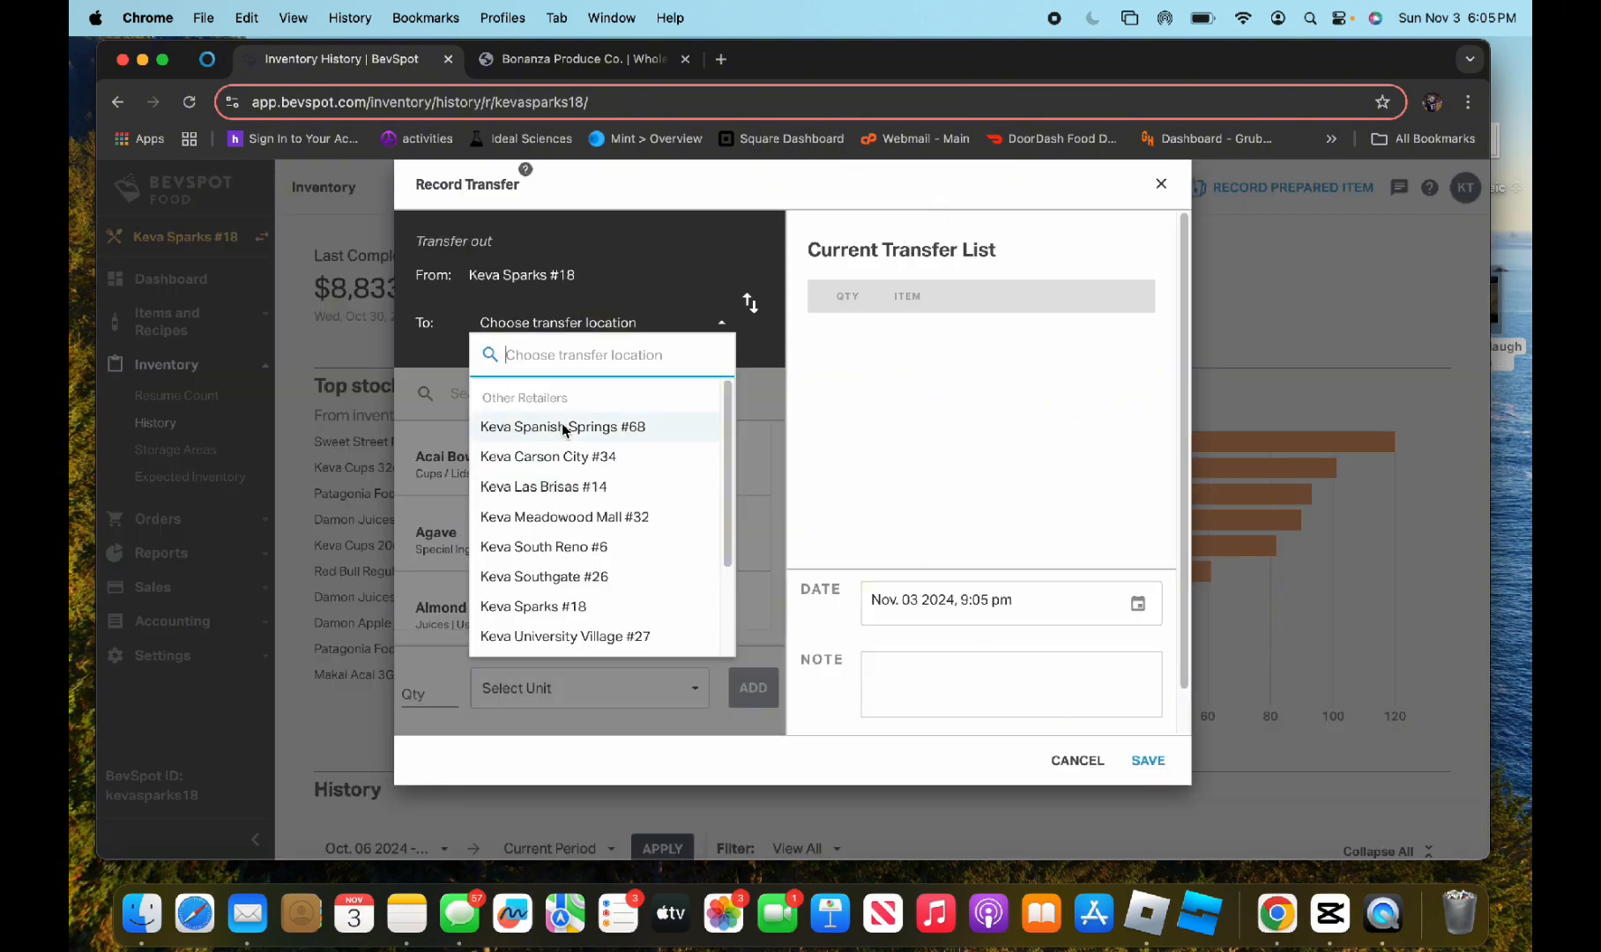
click(561, 426)
Search the transfer inventory for "bana", add Bananas by the box (40lbs) to the transfer list, and go to the transfer note
click(530, 394)
text(bana)
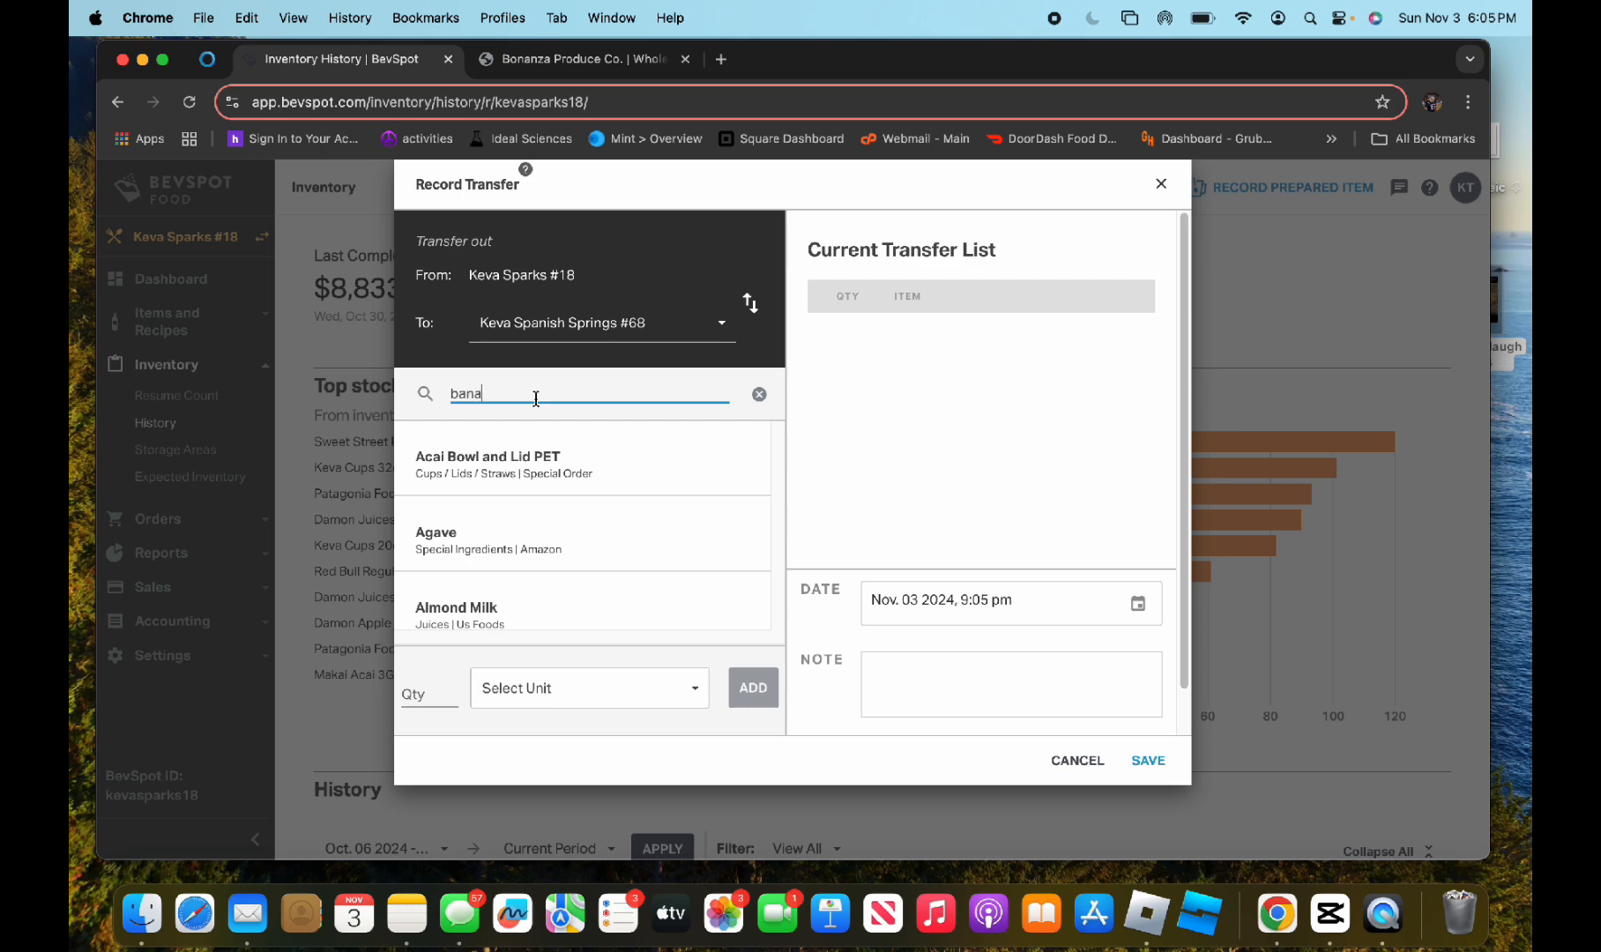
click(573, 472)
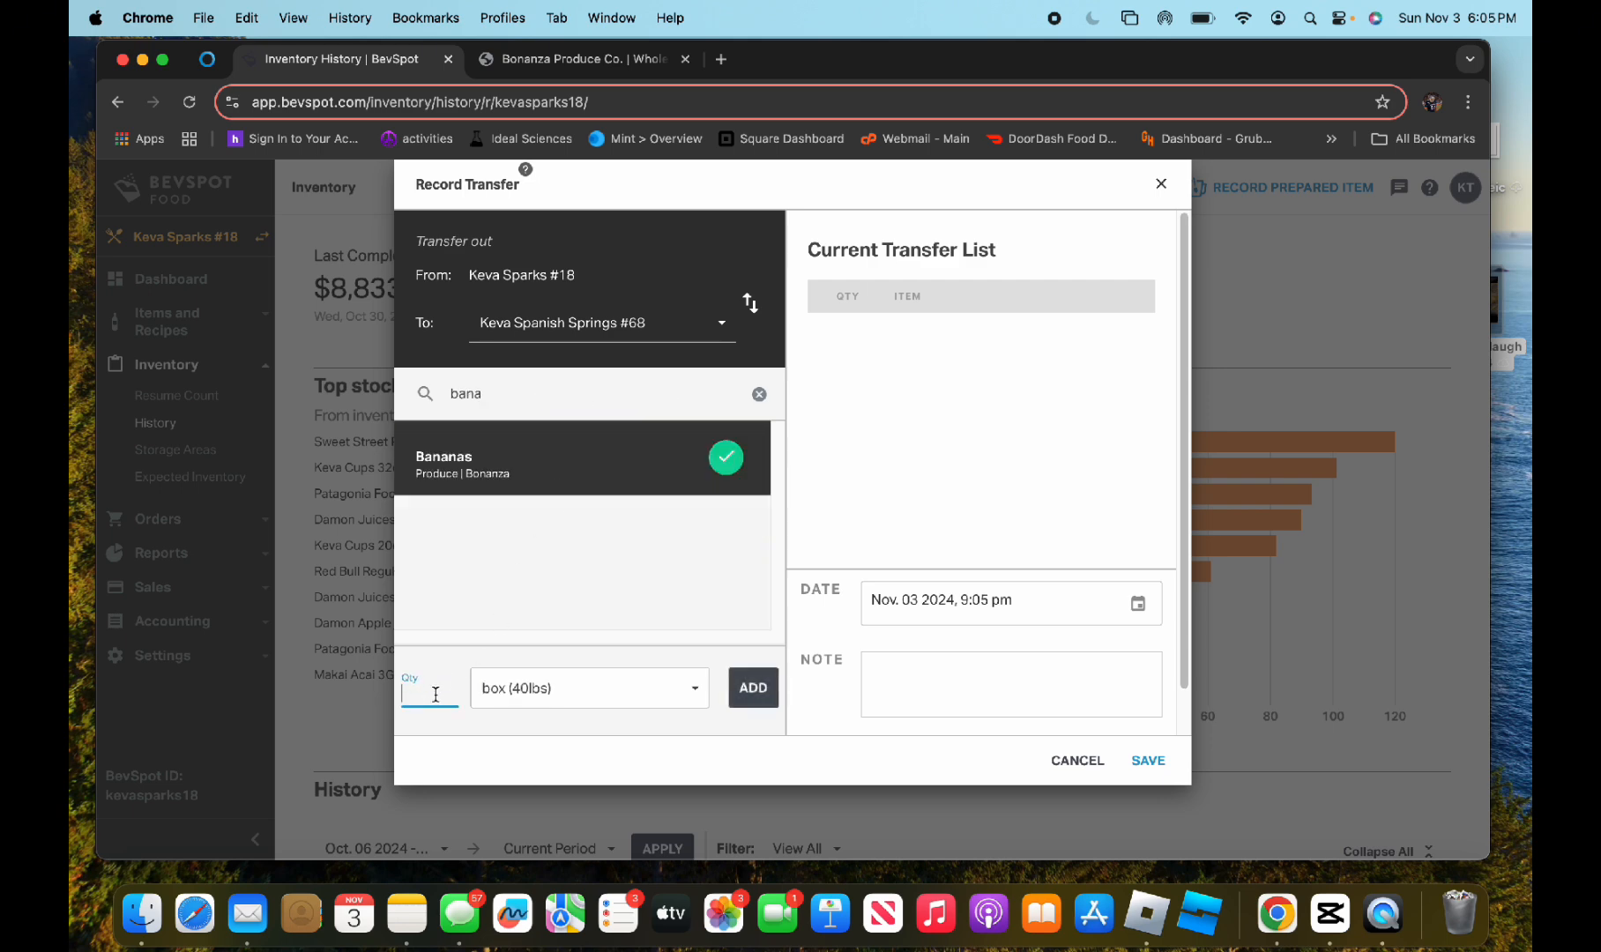
click(753, 687)
click(919, 663)
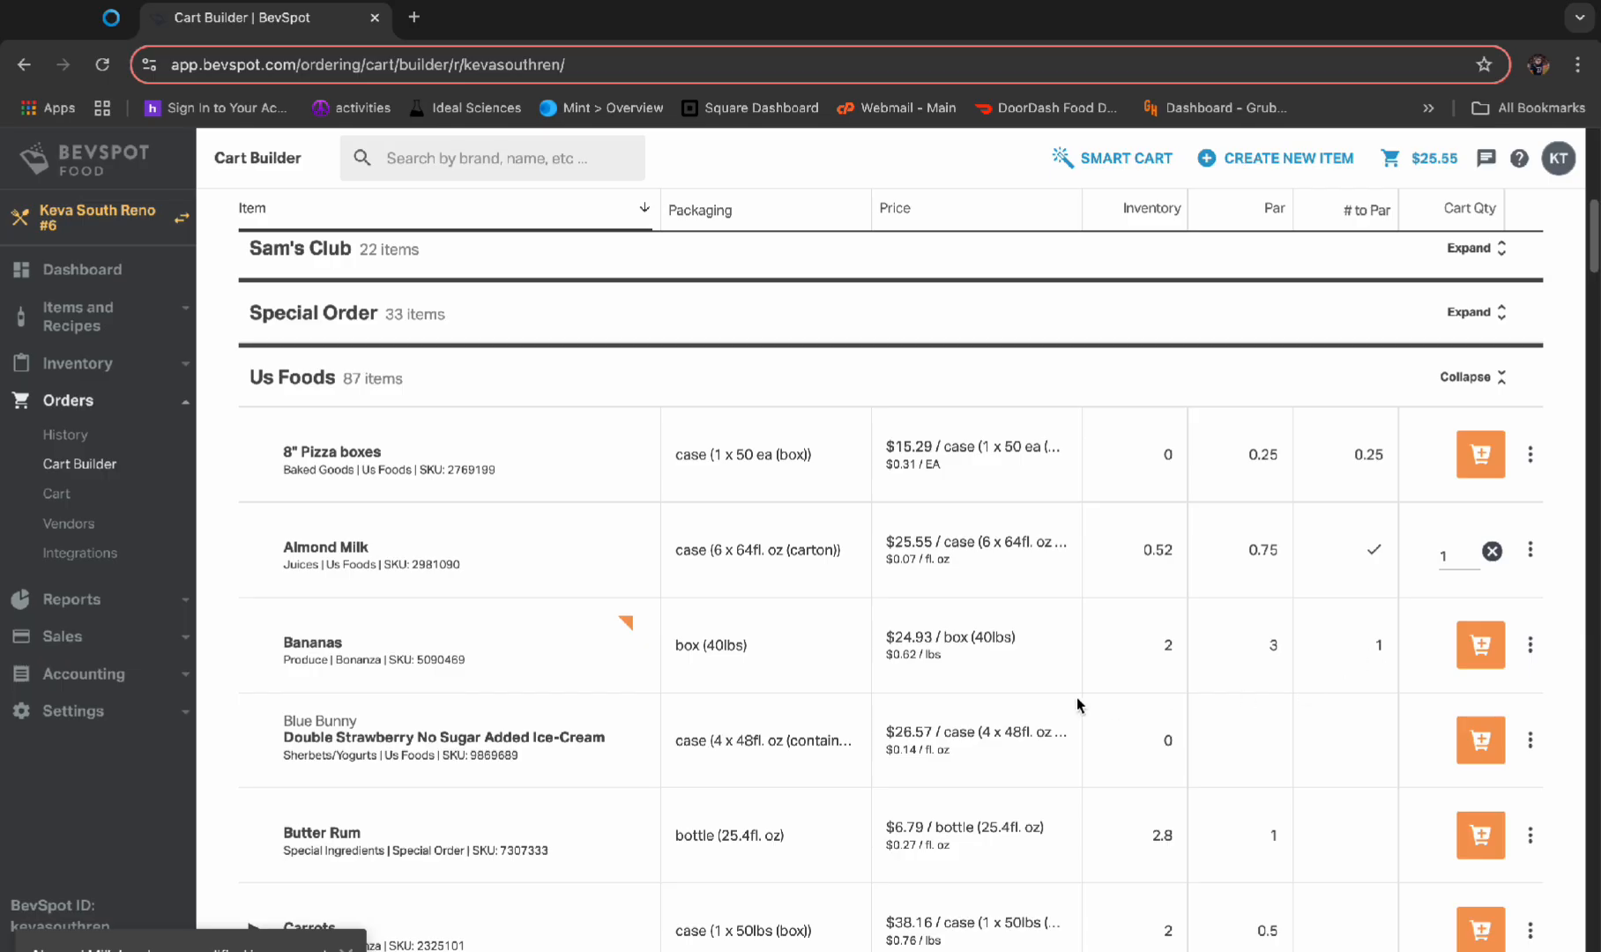
Compare Us Foods inventory with par levels in the Keva South Reno #6 Cart Builder and add 1 case of Cup Carriers
scroll(1111, 706, down, 5)
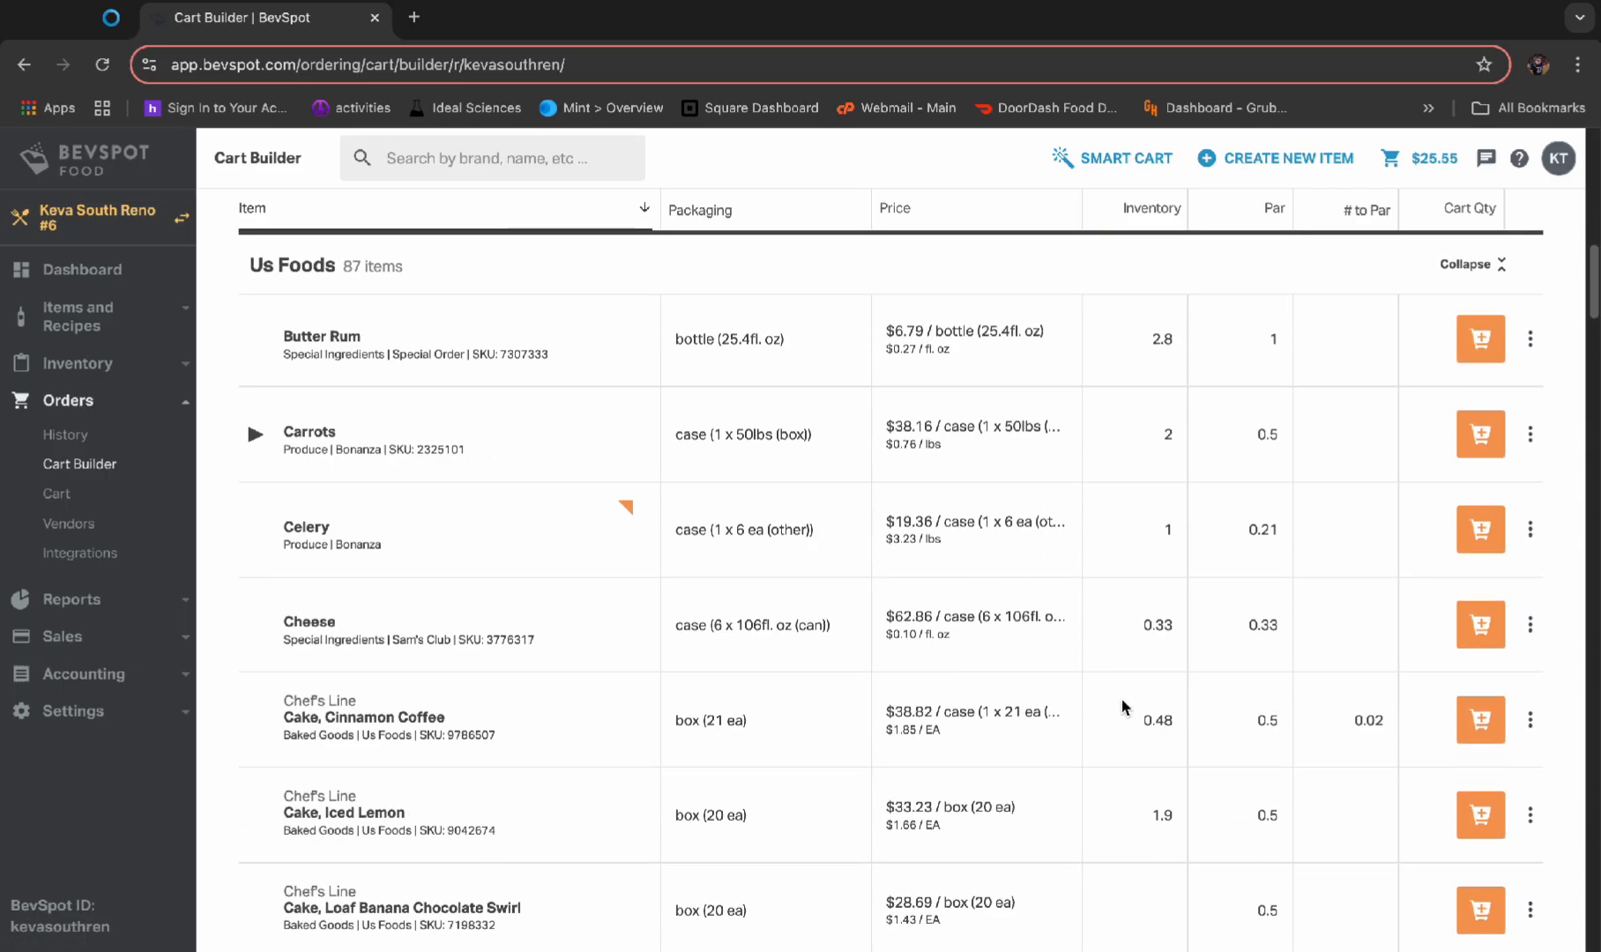
scroll(1111, 692, down, 3)
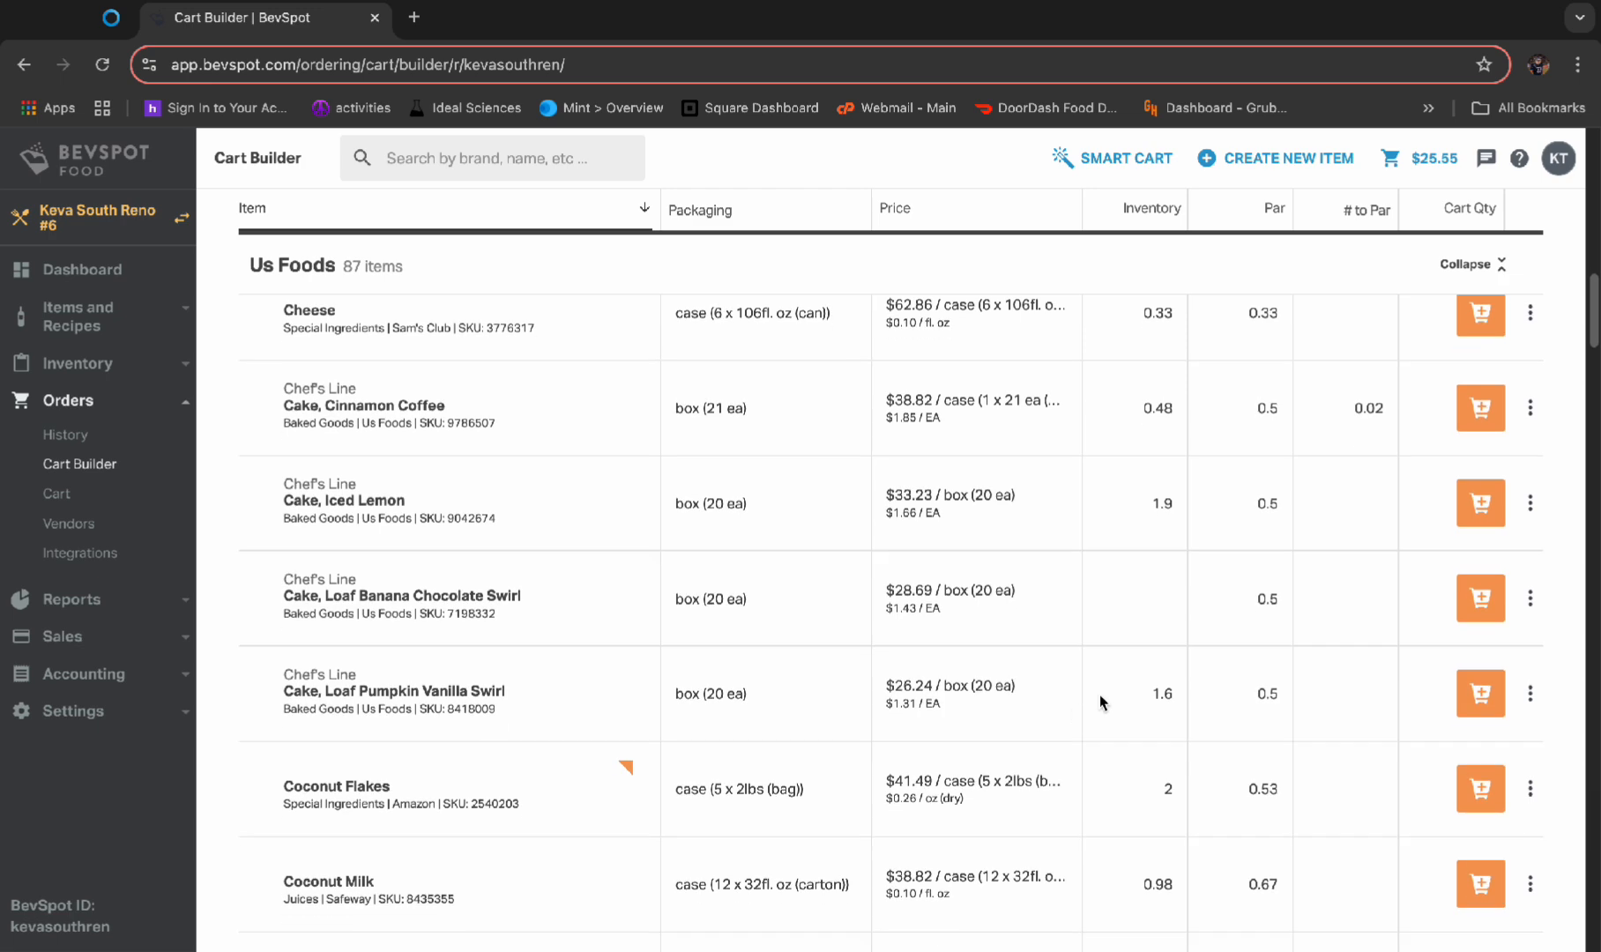
scroll(1269, 710, down, 2)
scroll(1224, 721, down, 1)
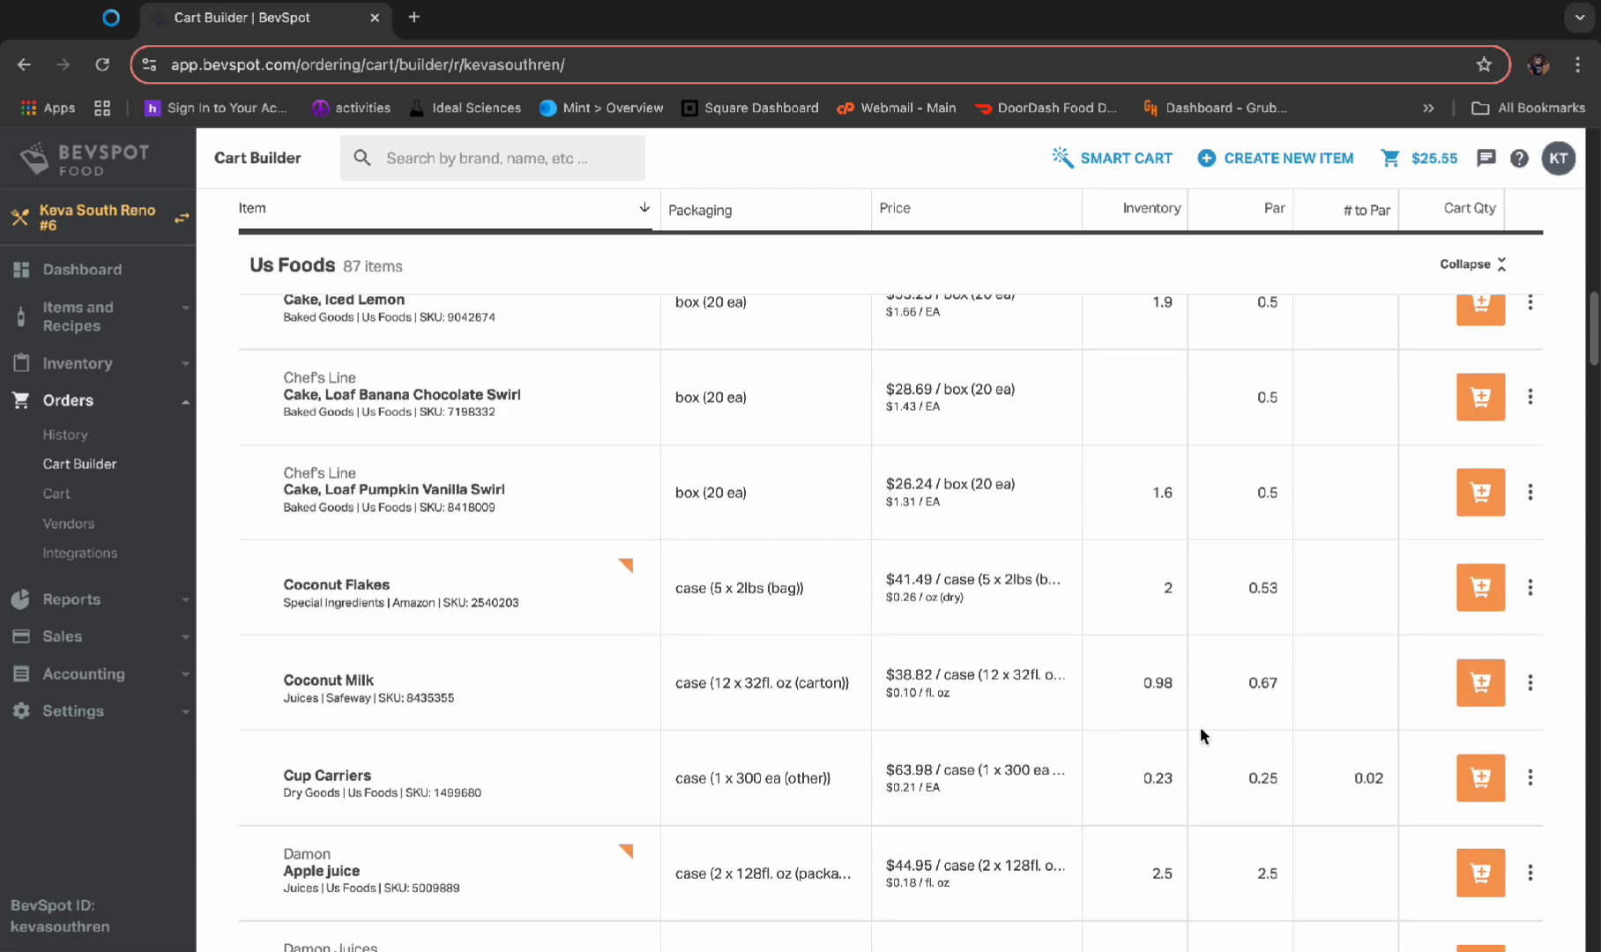
scroll(1224, 722, down, 1)
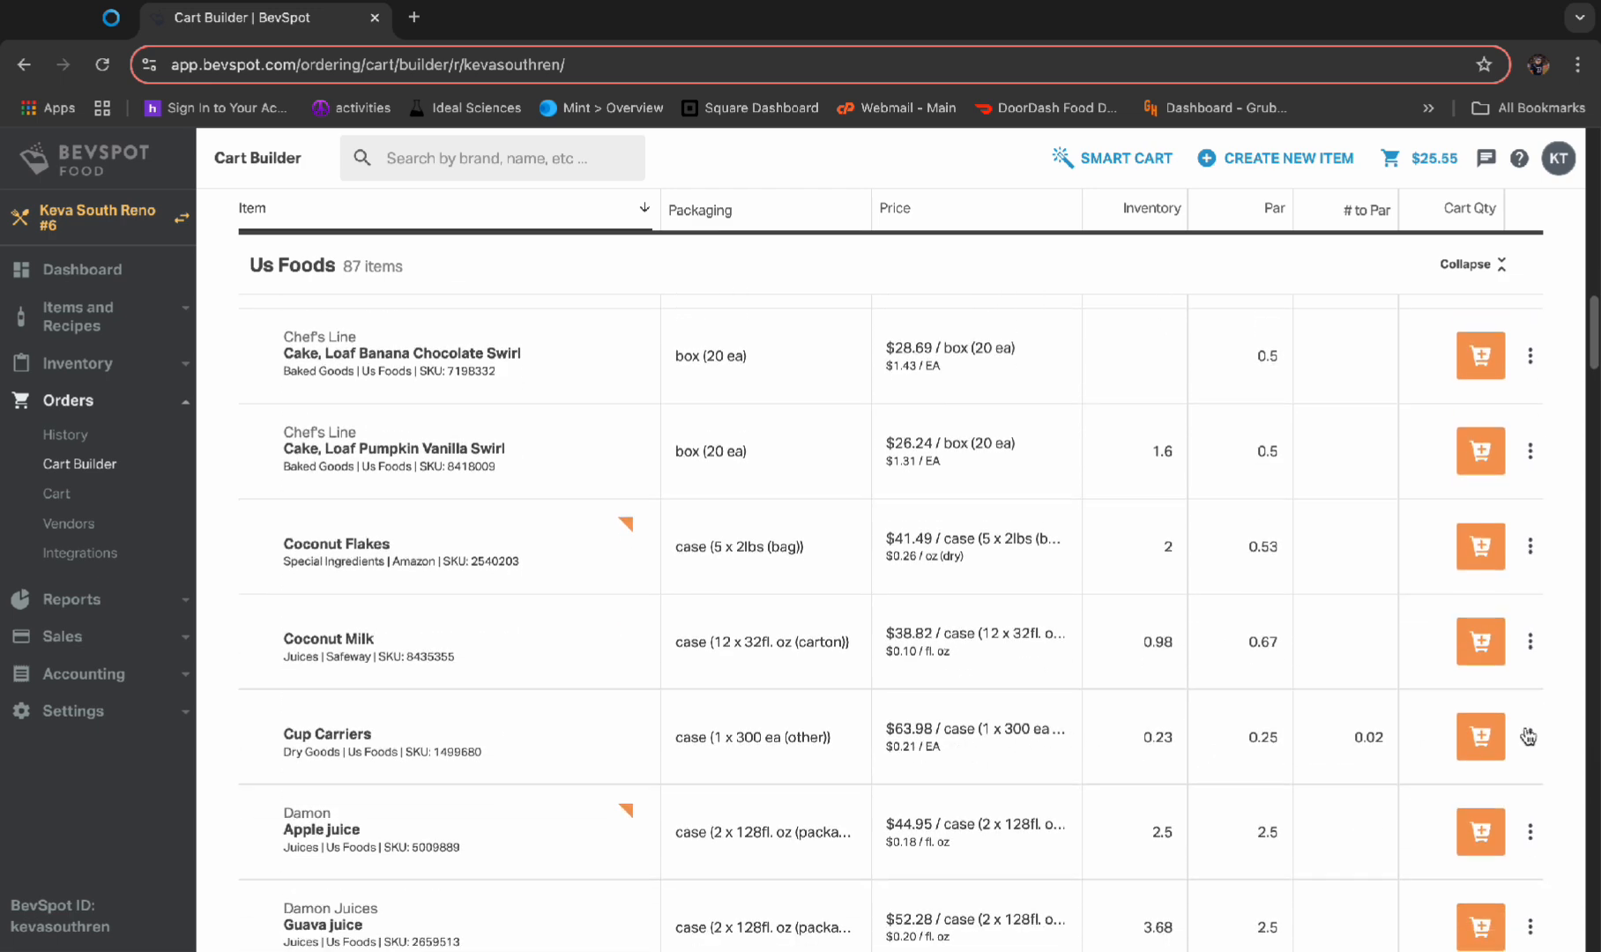
click(1495, 745)
Add 1 case of Damon Apple juice from the Us Foods items to the cart
scroll(1309, 732, down, 3)
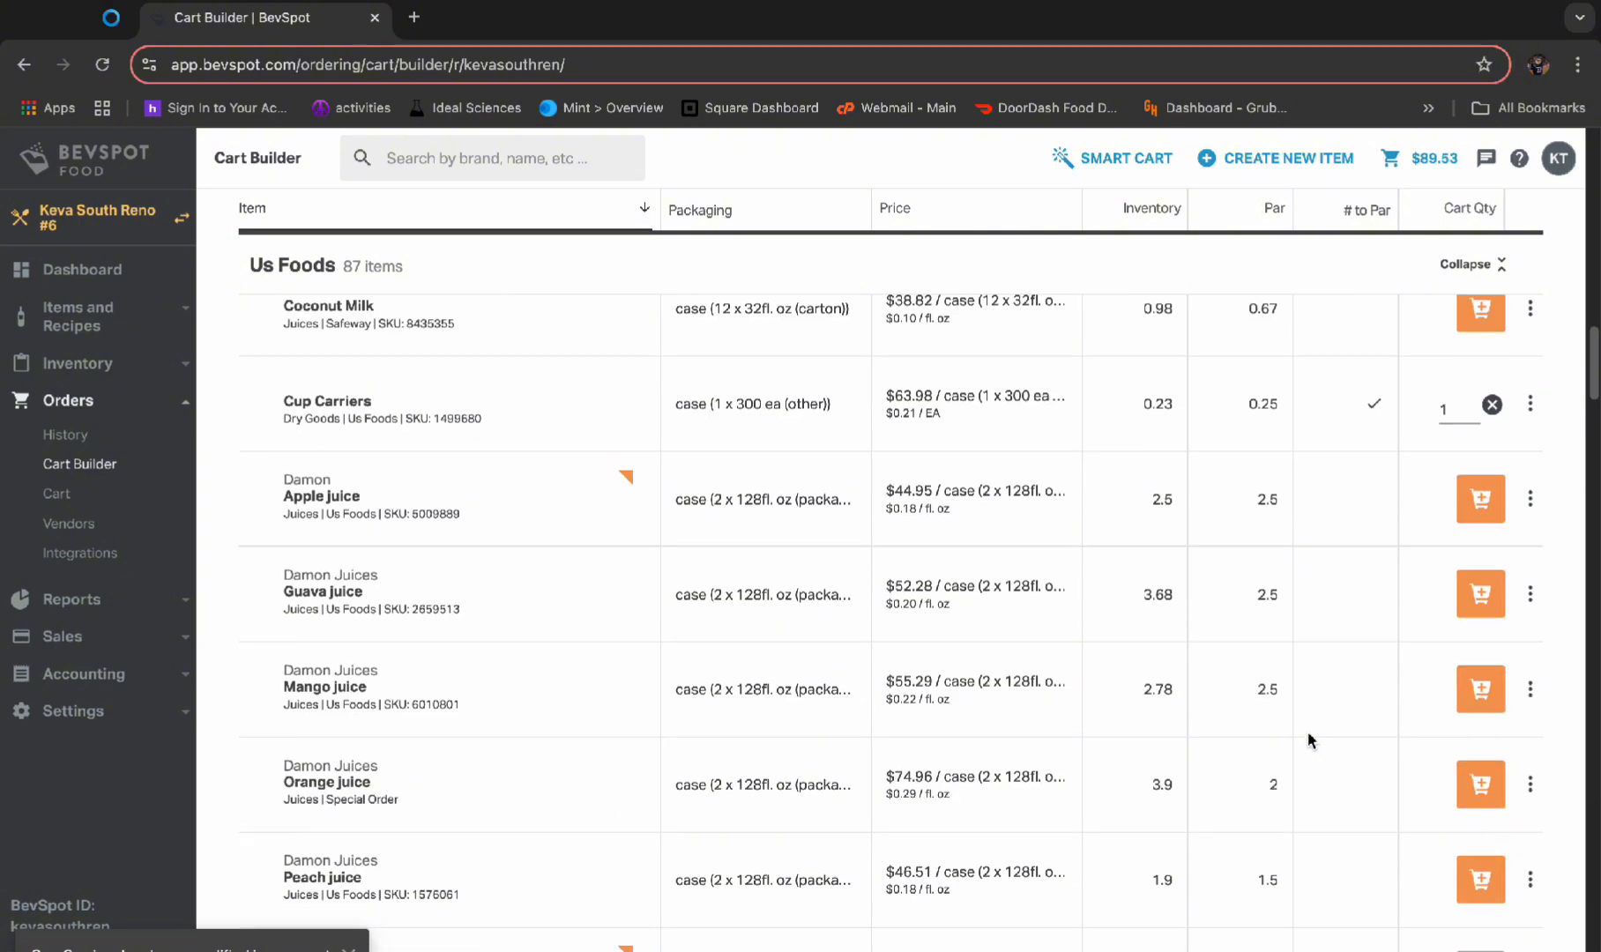
scroll(1273, 602, down, 1)
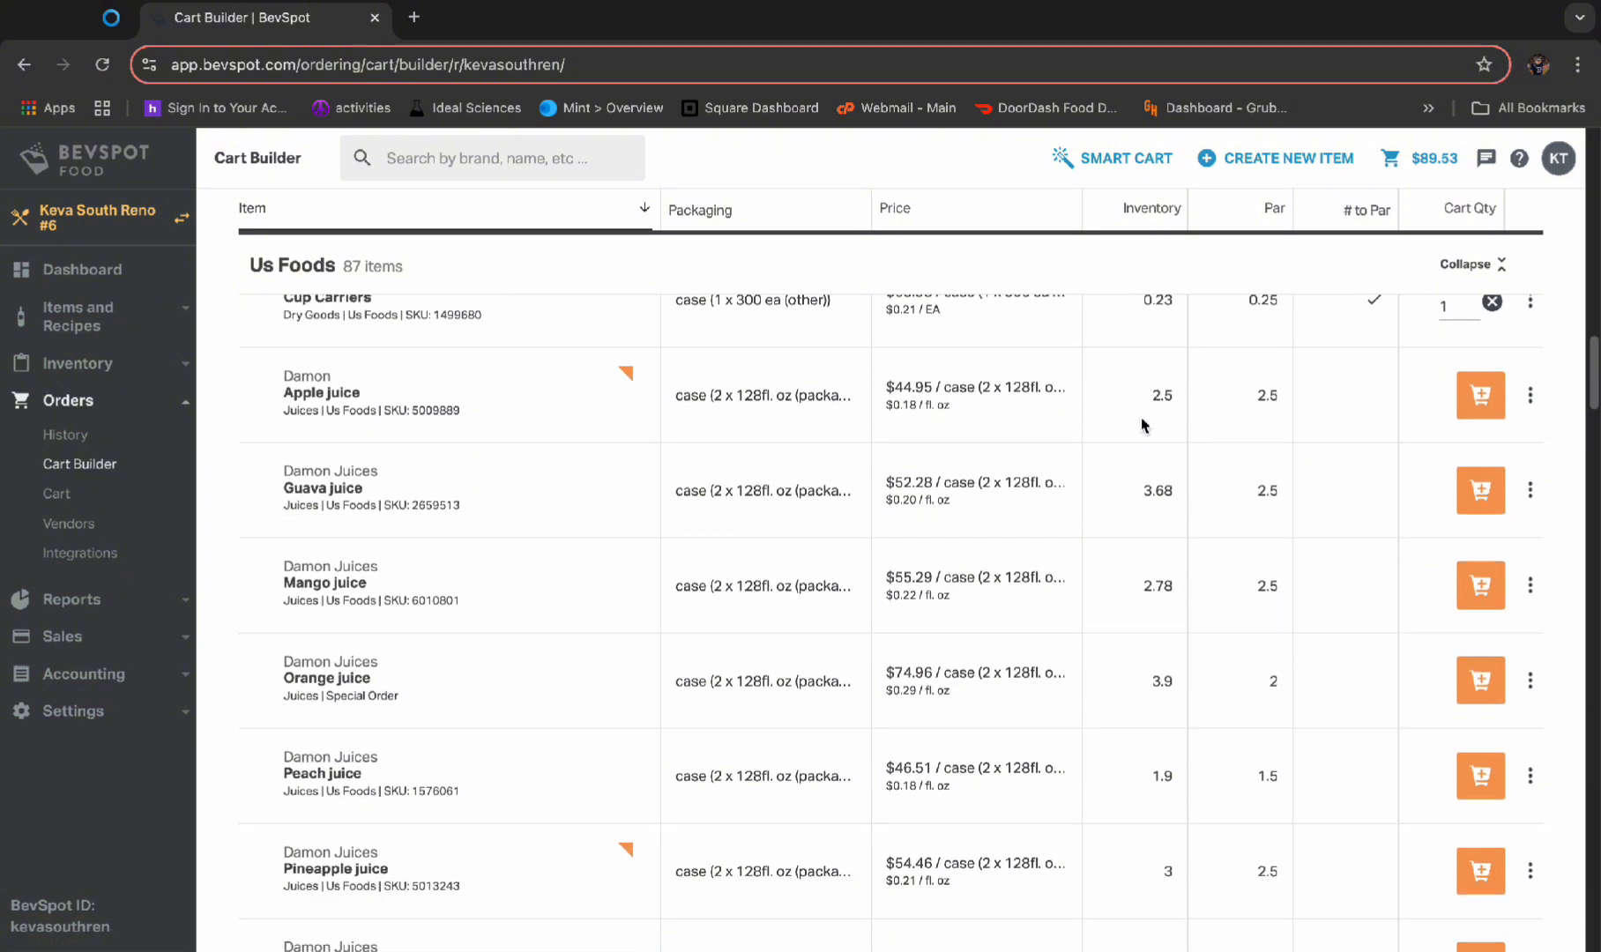
click(1480, 395)
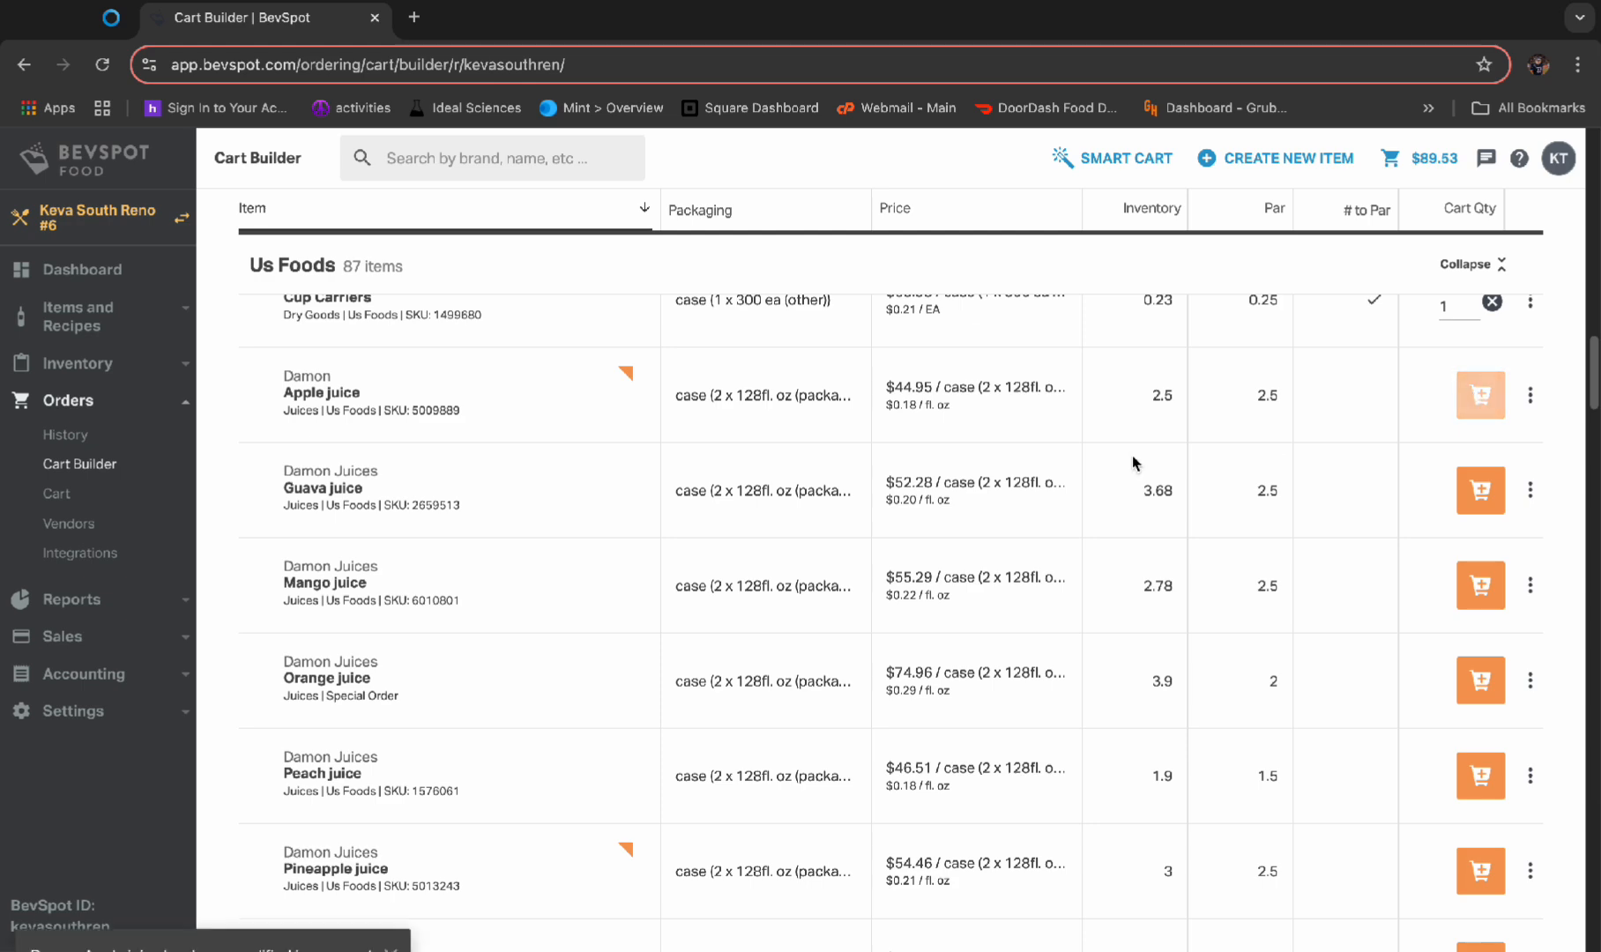
Add 1 case of Hershey Chocolate and the JJ Snack Foods Bavarian Pretzel from Us Foods to the cart
scroll(1164, 734, down, 1)
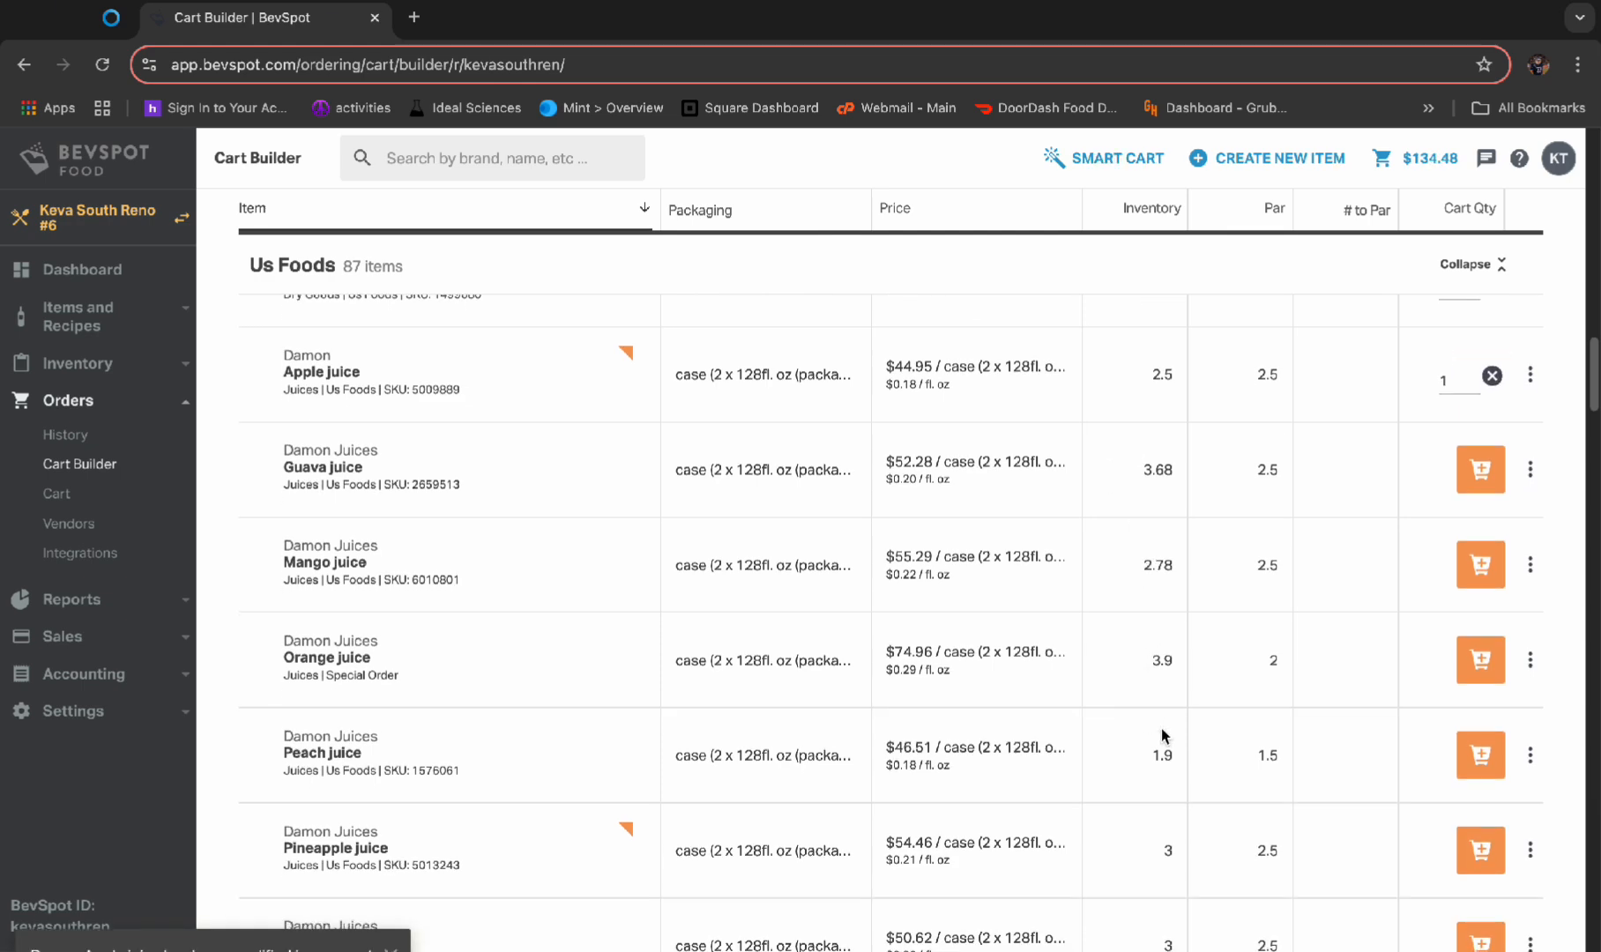
scroll(1304, 815, down, 3)
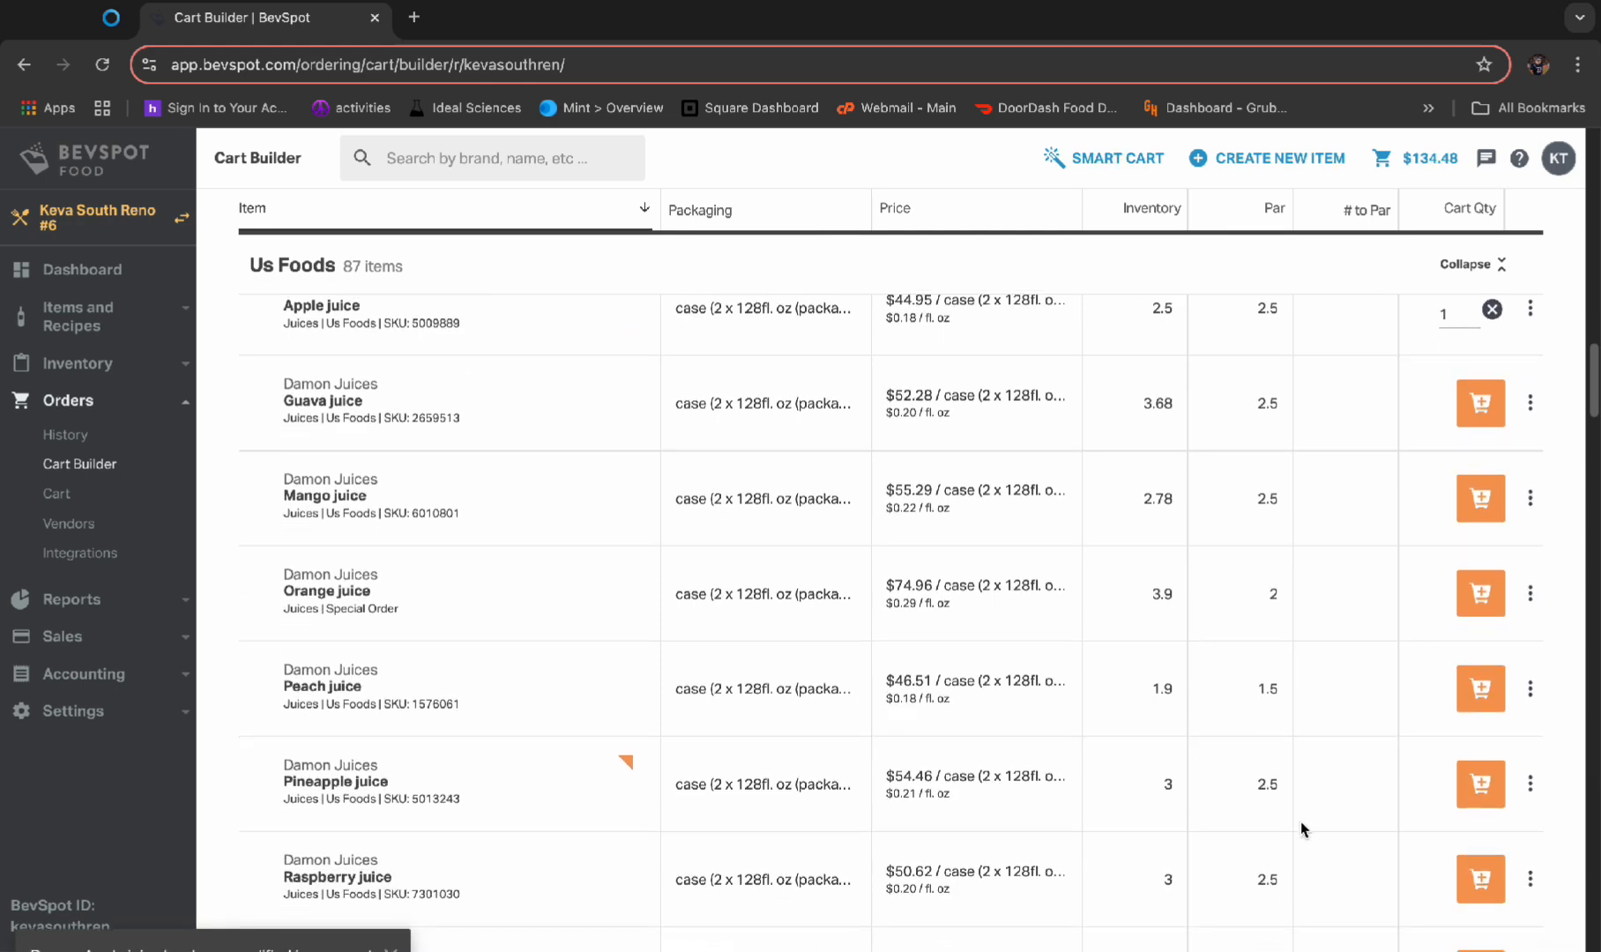
scroll(1290, 832, down, 3)
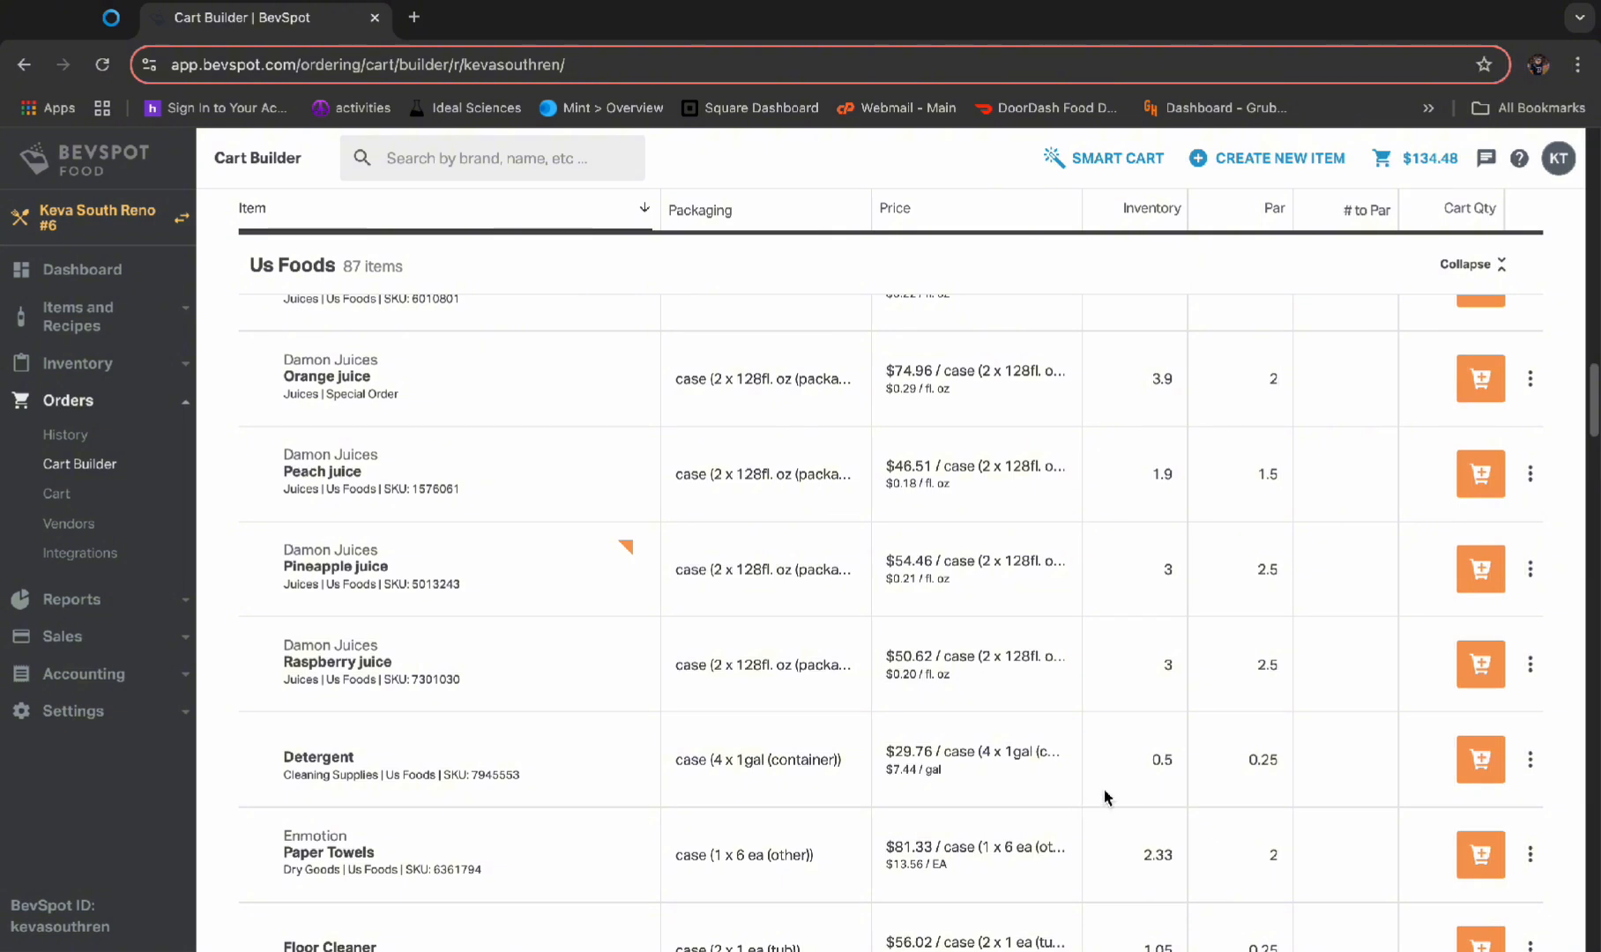
scroll(1350, 806, down, 10)
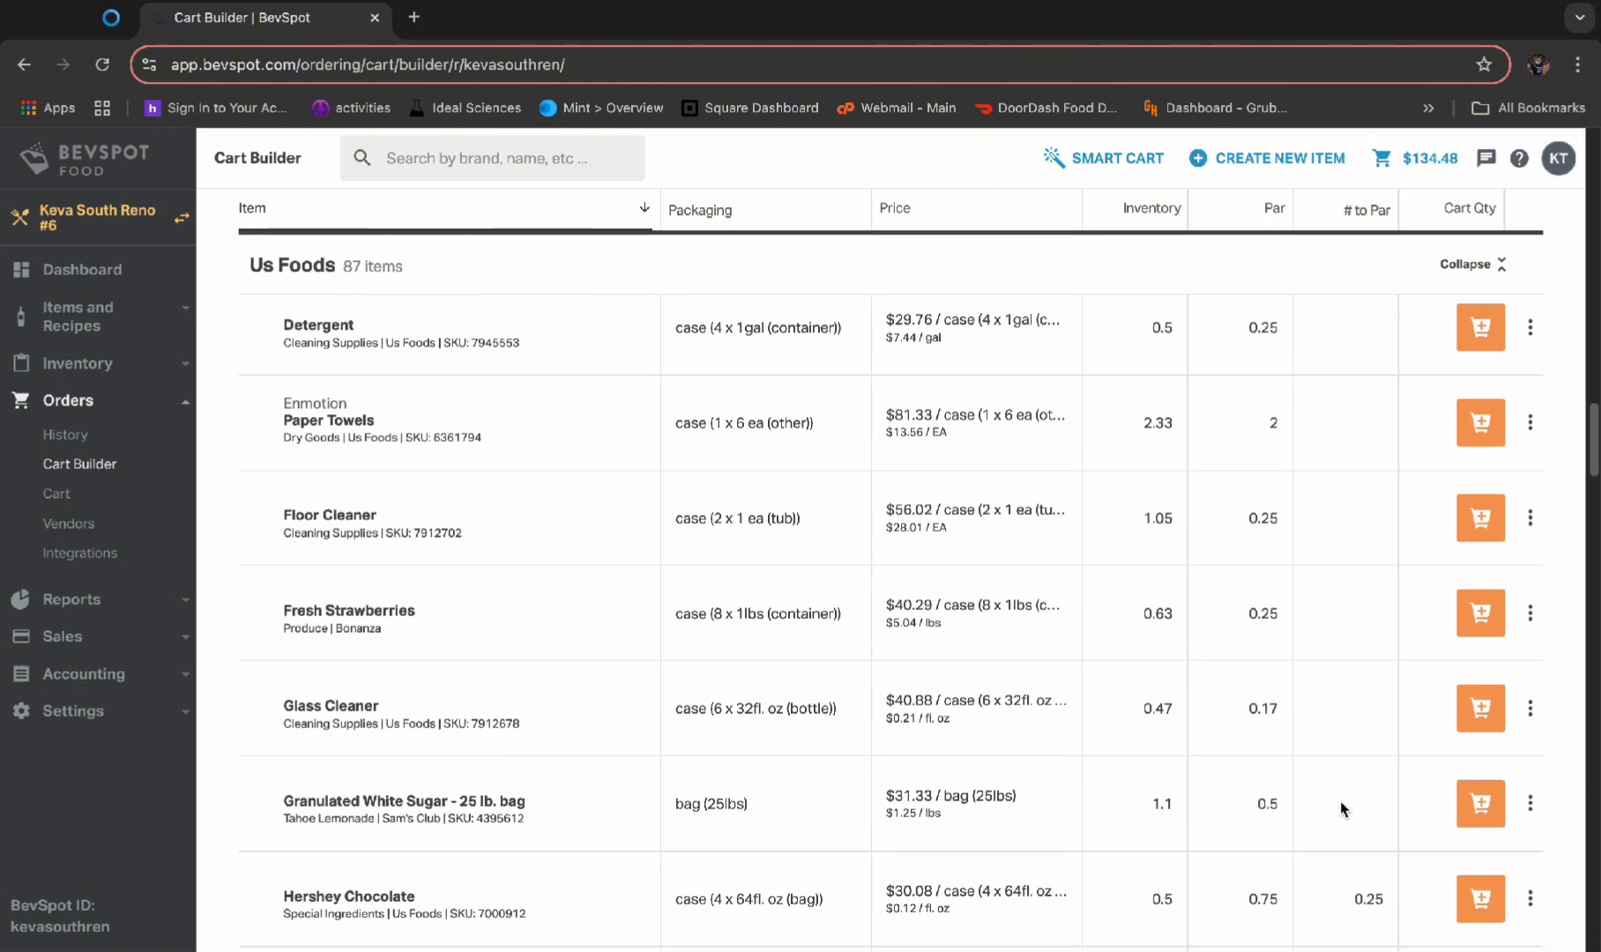
scroll(1341, 809, down, 1)
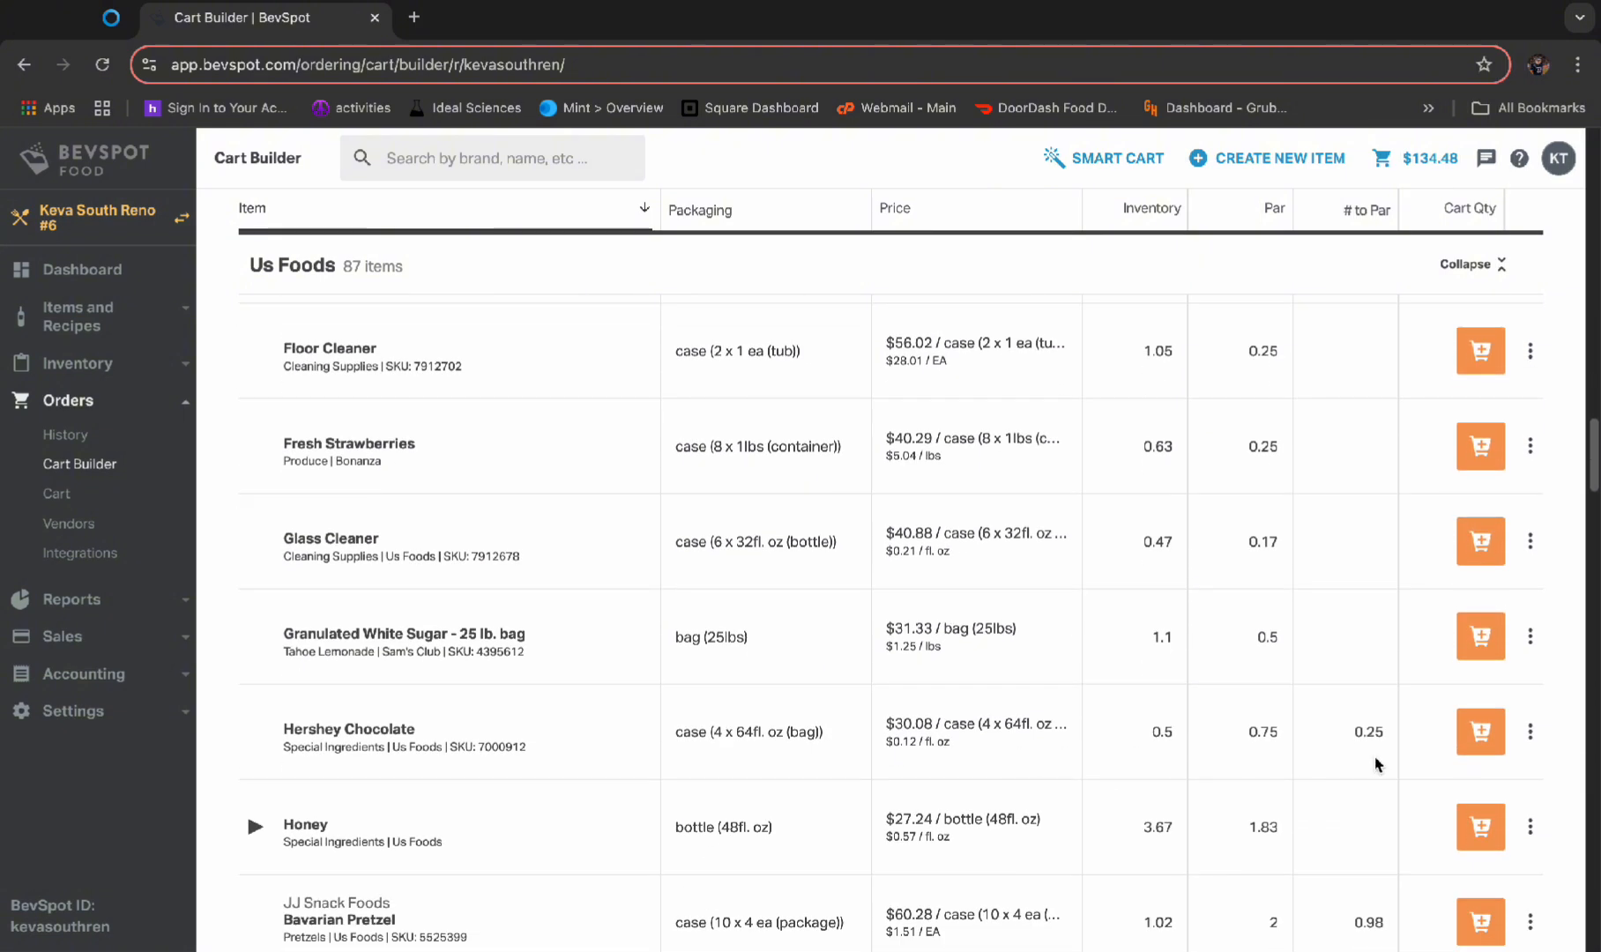
click(1487, 732)
scroll(1234, 776, down, 2)
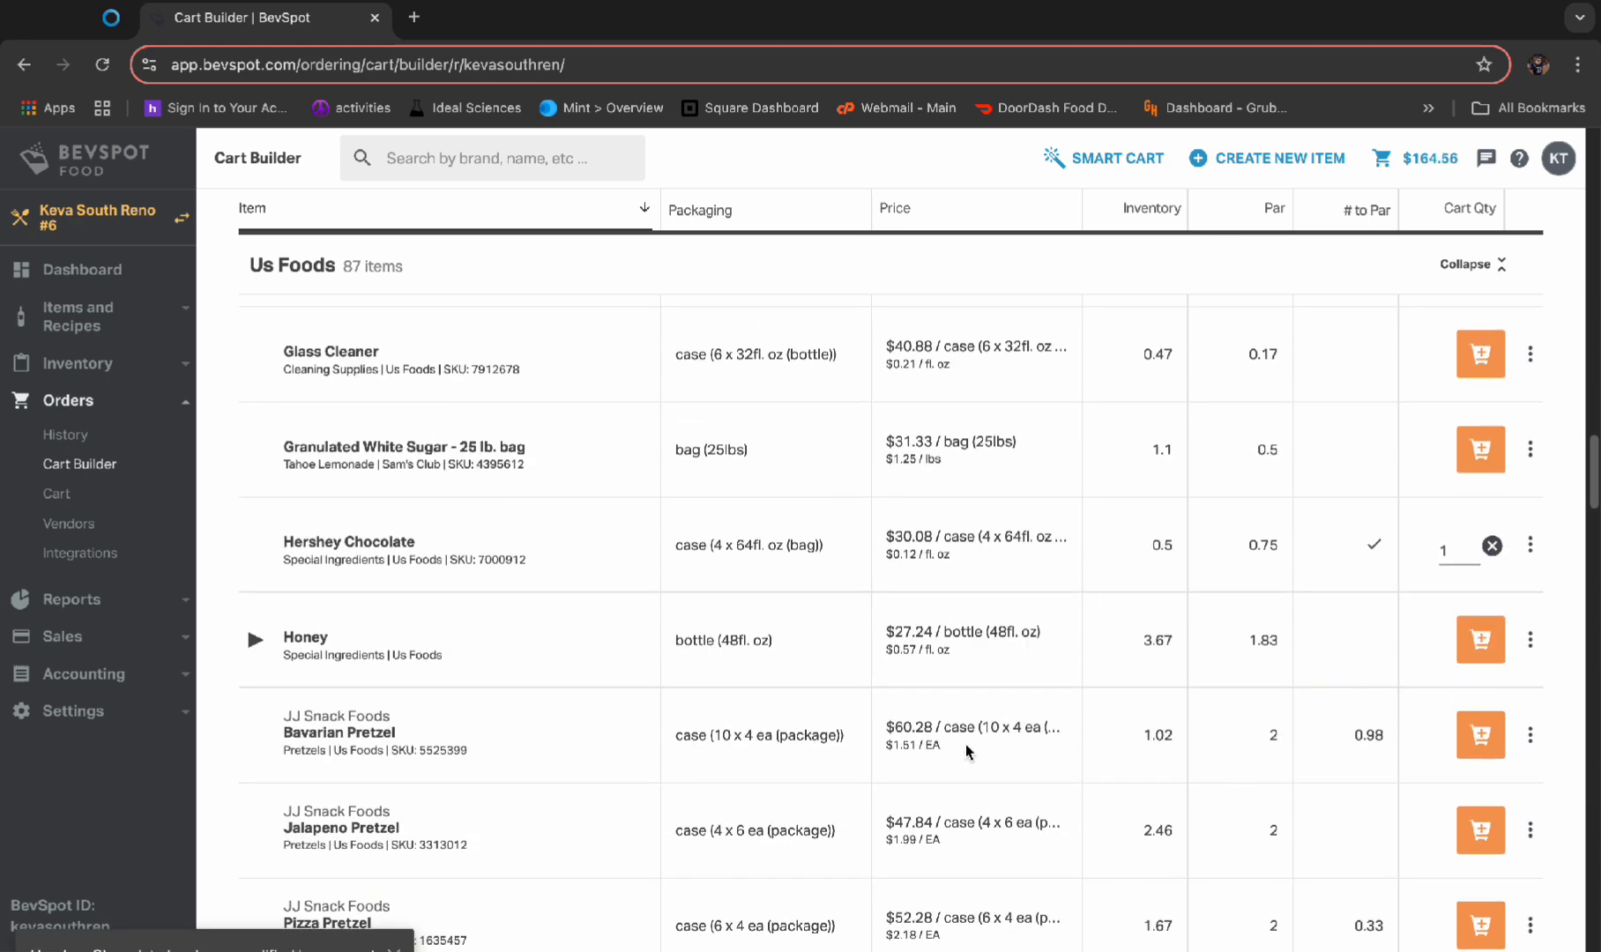
click(1480, 734)
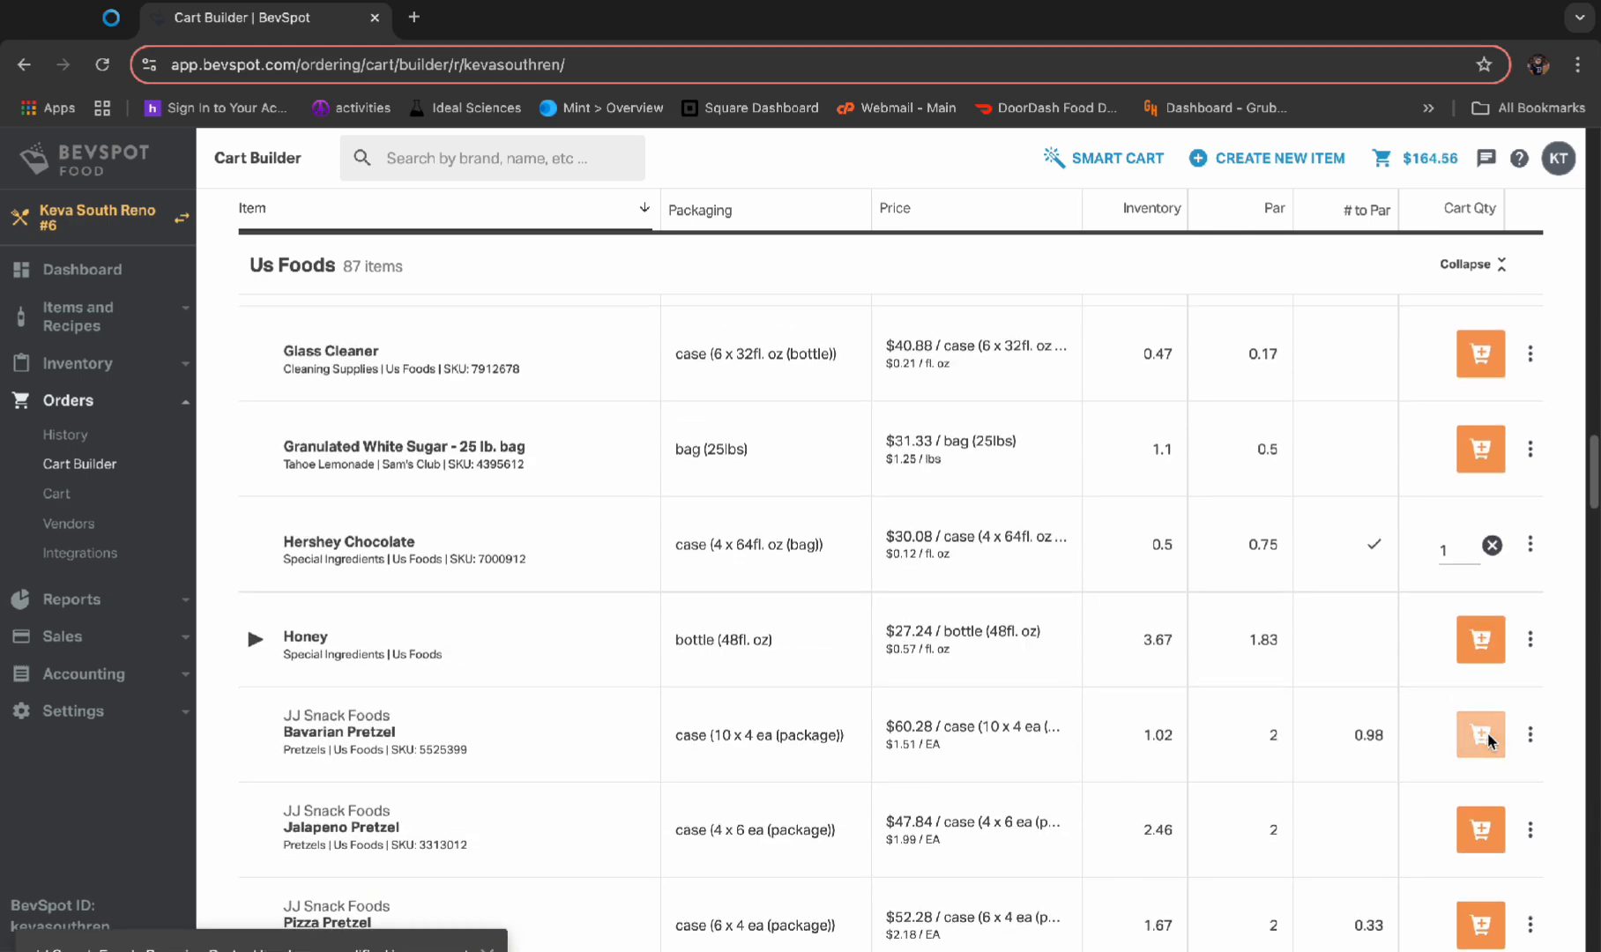
Add 1 case of JJ Snack Foods Pizza Pretzel and 1 case of Keva Cups 24oz Logo Foam to the cart
scroll(1289, 736, down, 2)
click(1471, 716)
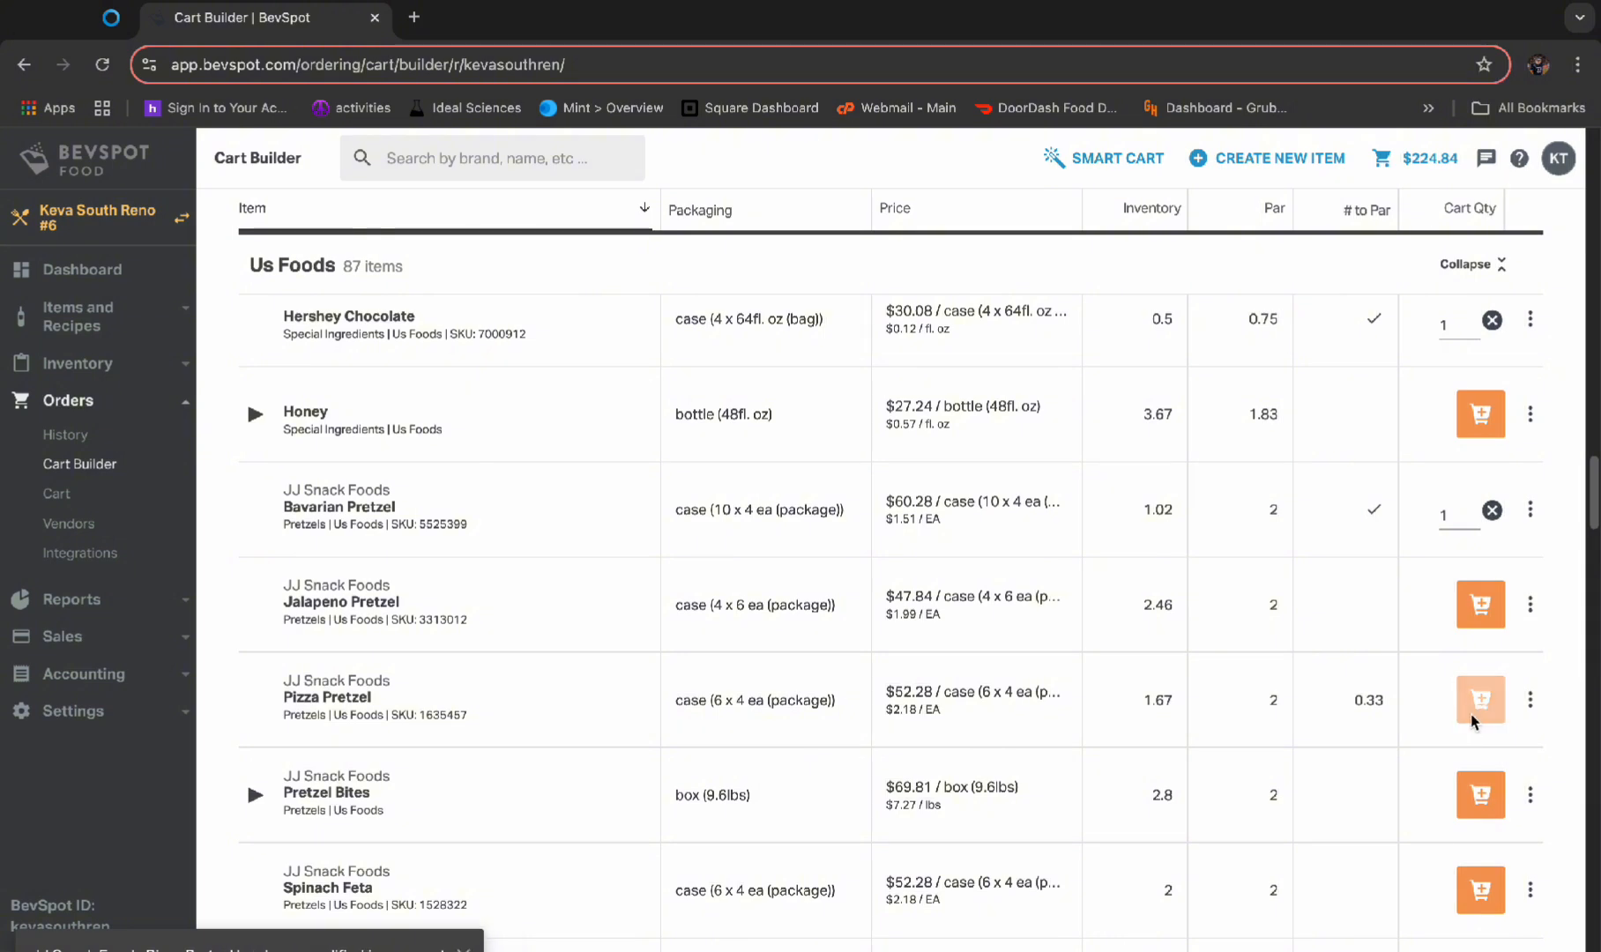
scroll(1307, 728, down, 1)
scroll(1303, 717, down, 5)
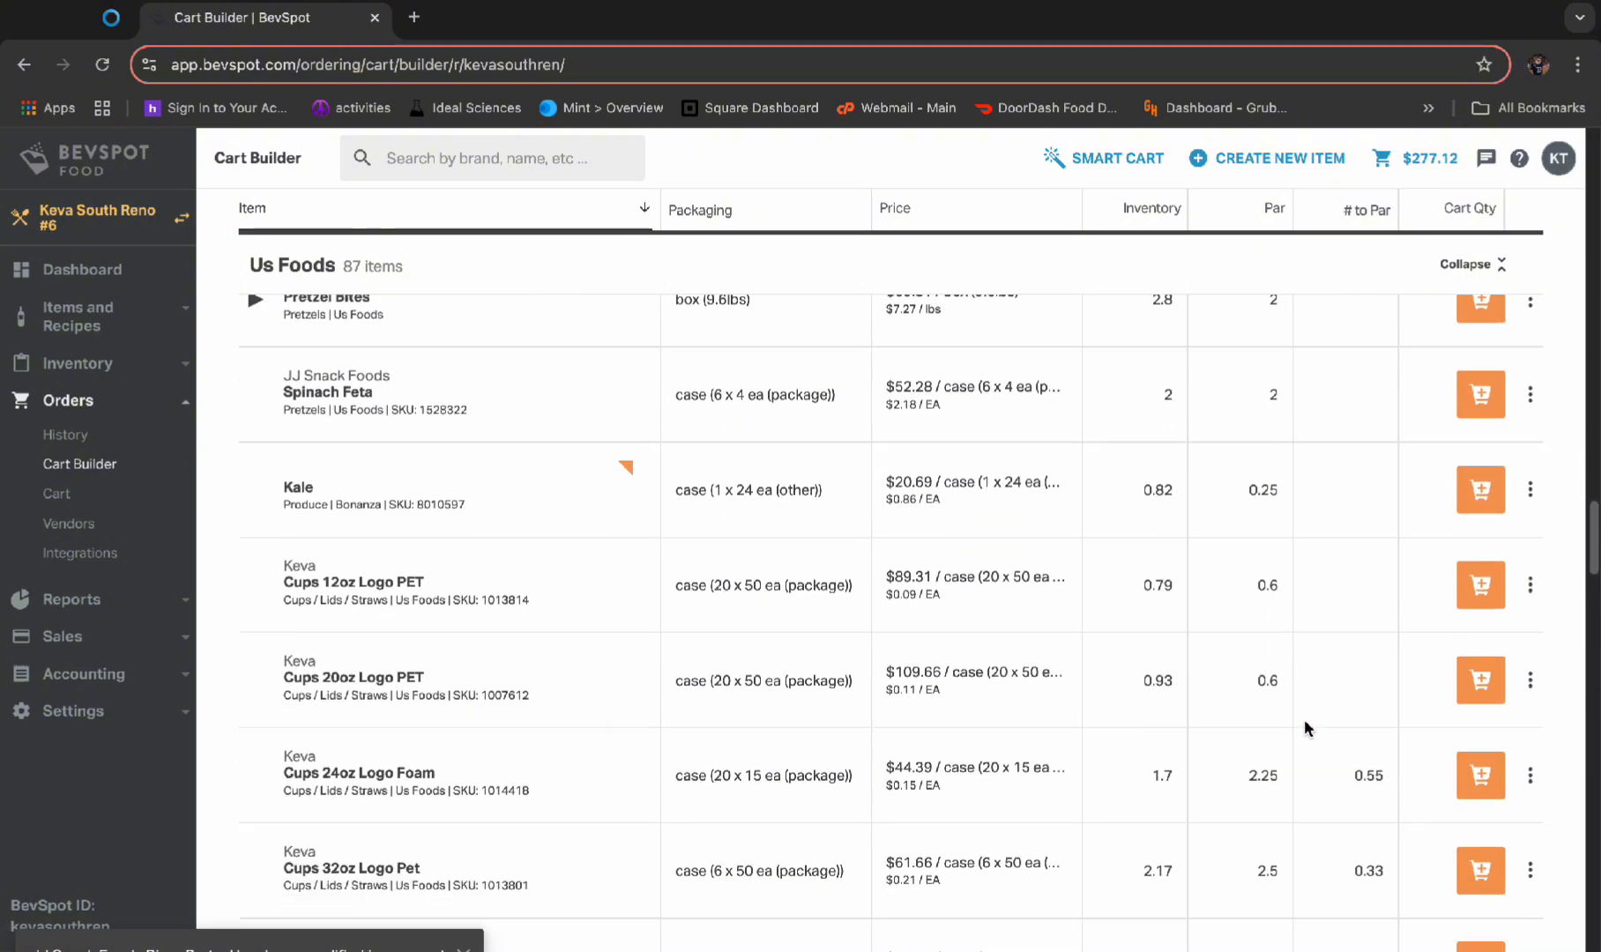
scroll(1305, 720, down, 1)
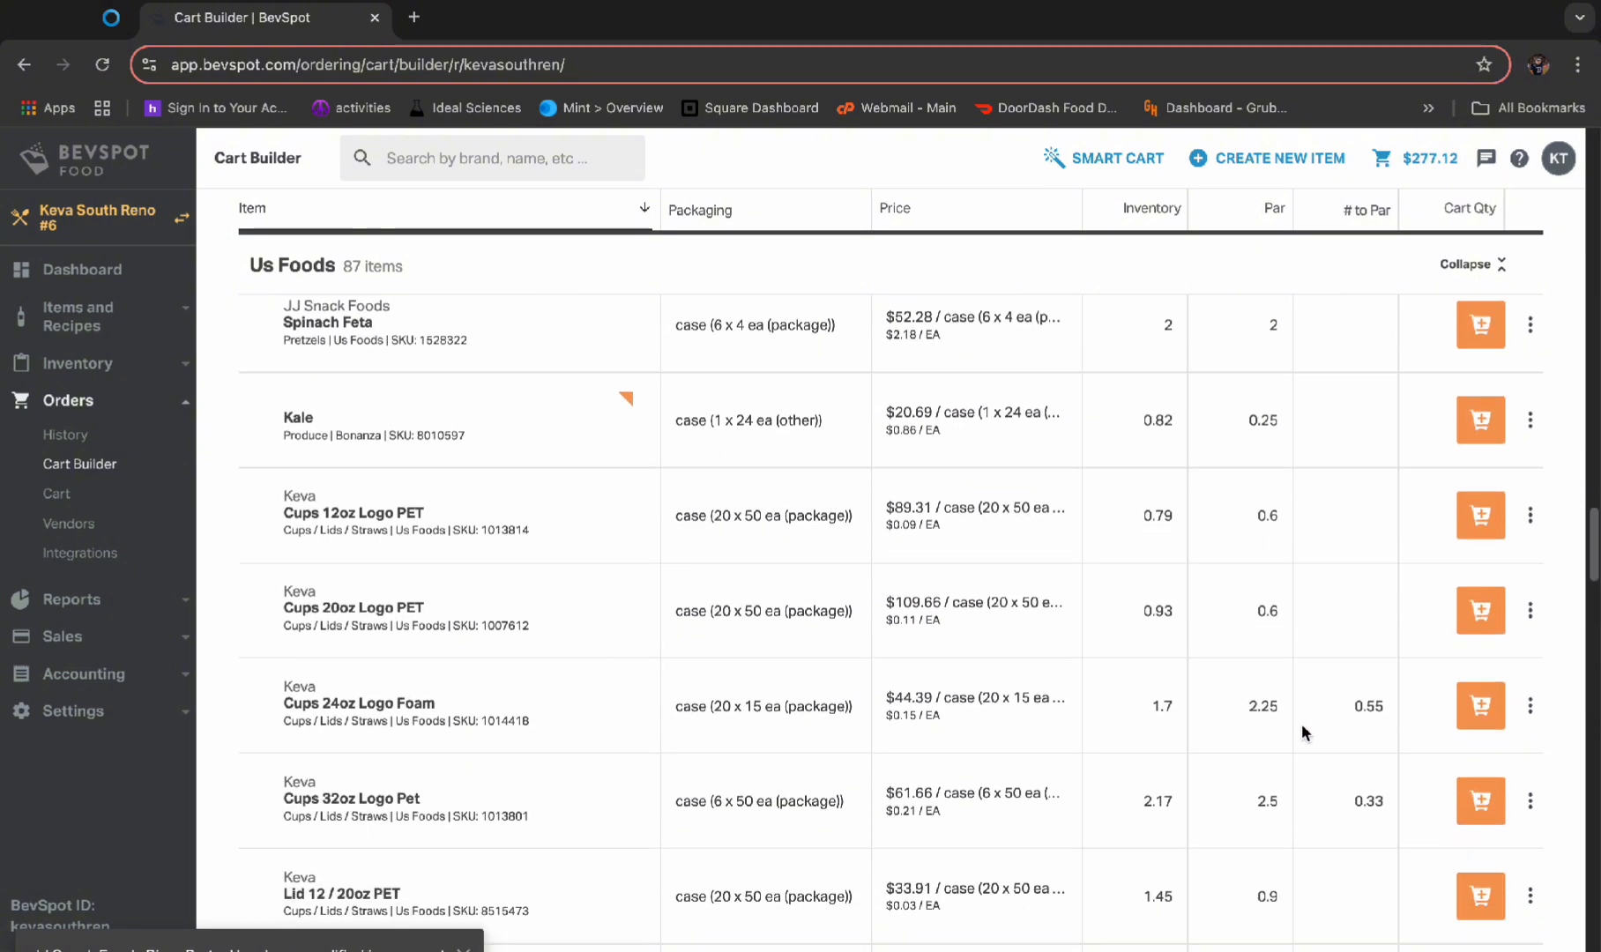
click(1482, 706)
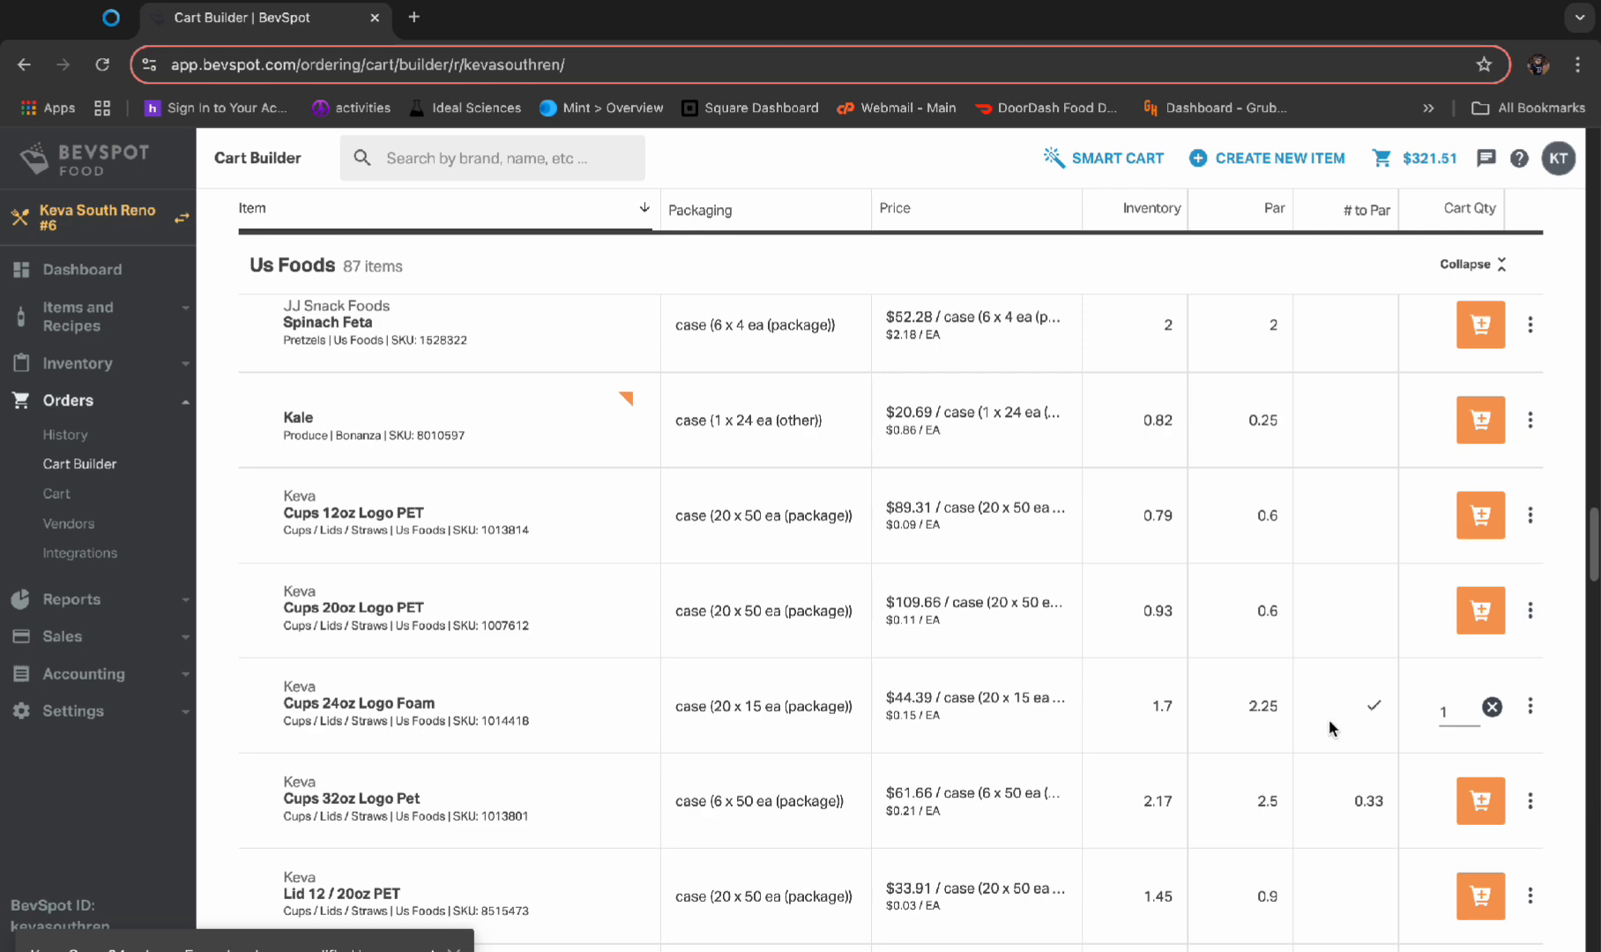
Add 1 case each of Keva Cups 32oz Logo Pet and Lids 24oz to the cart
scroll(1305, 736, down, 1)
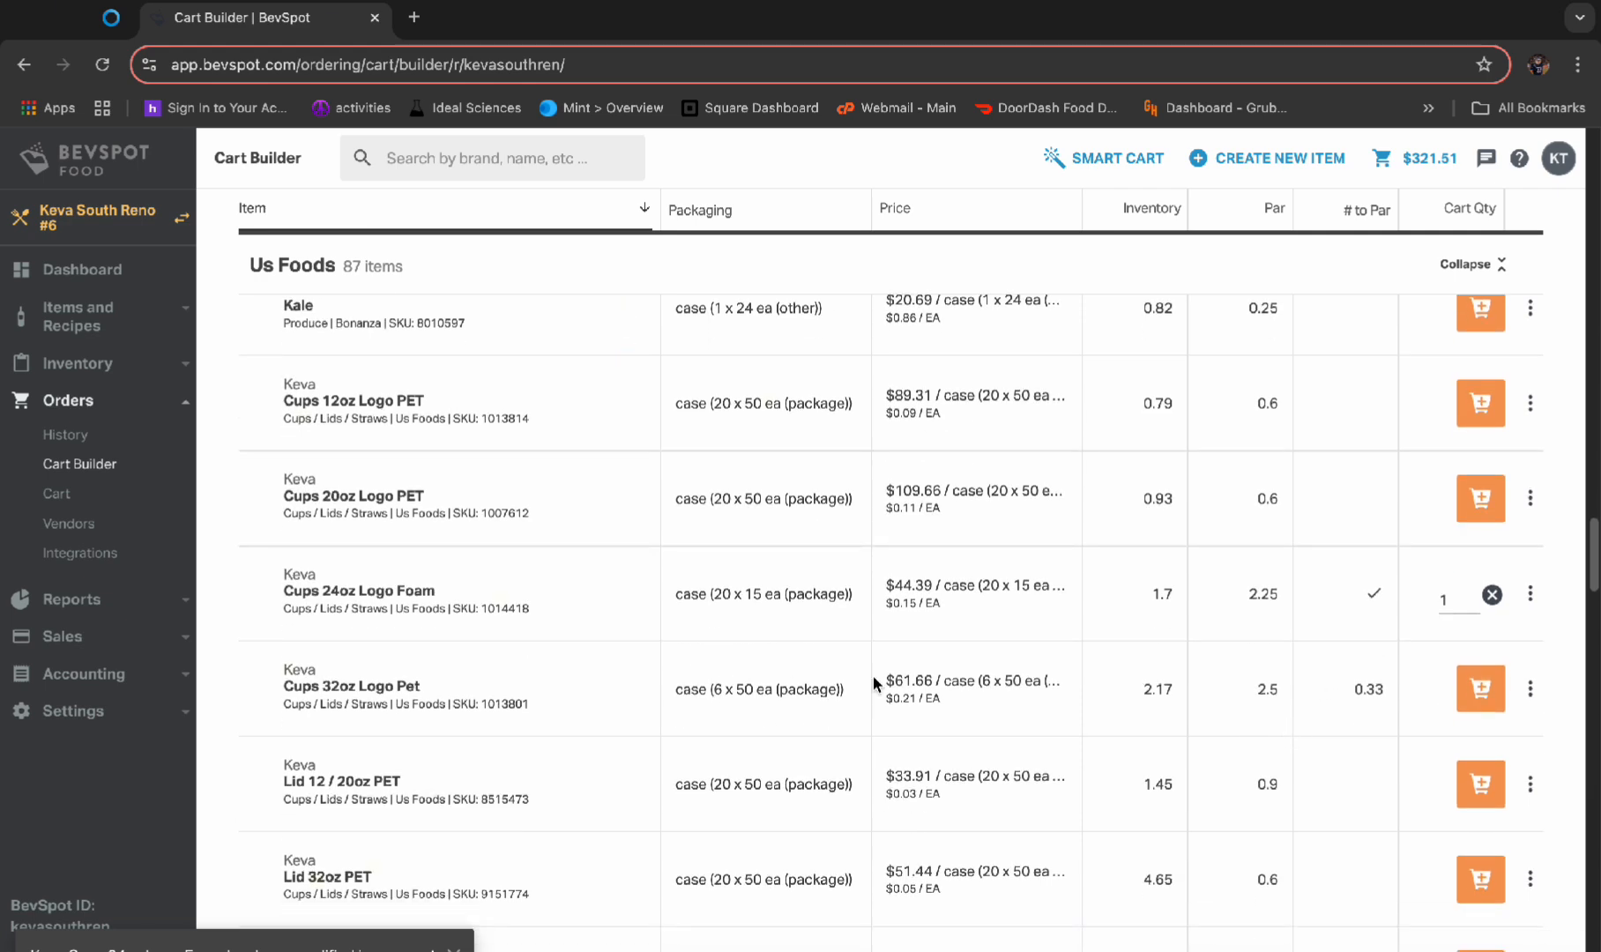
click(1468, 705)
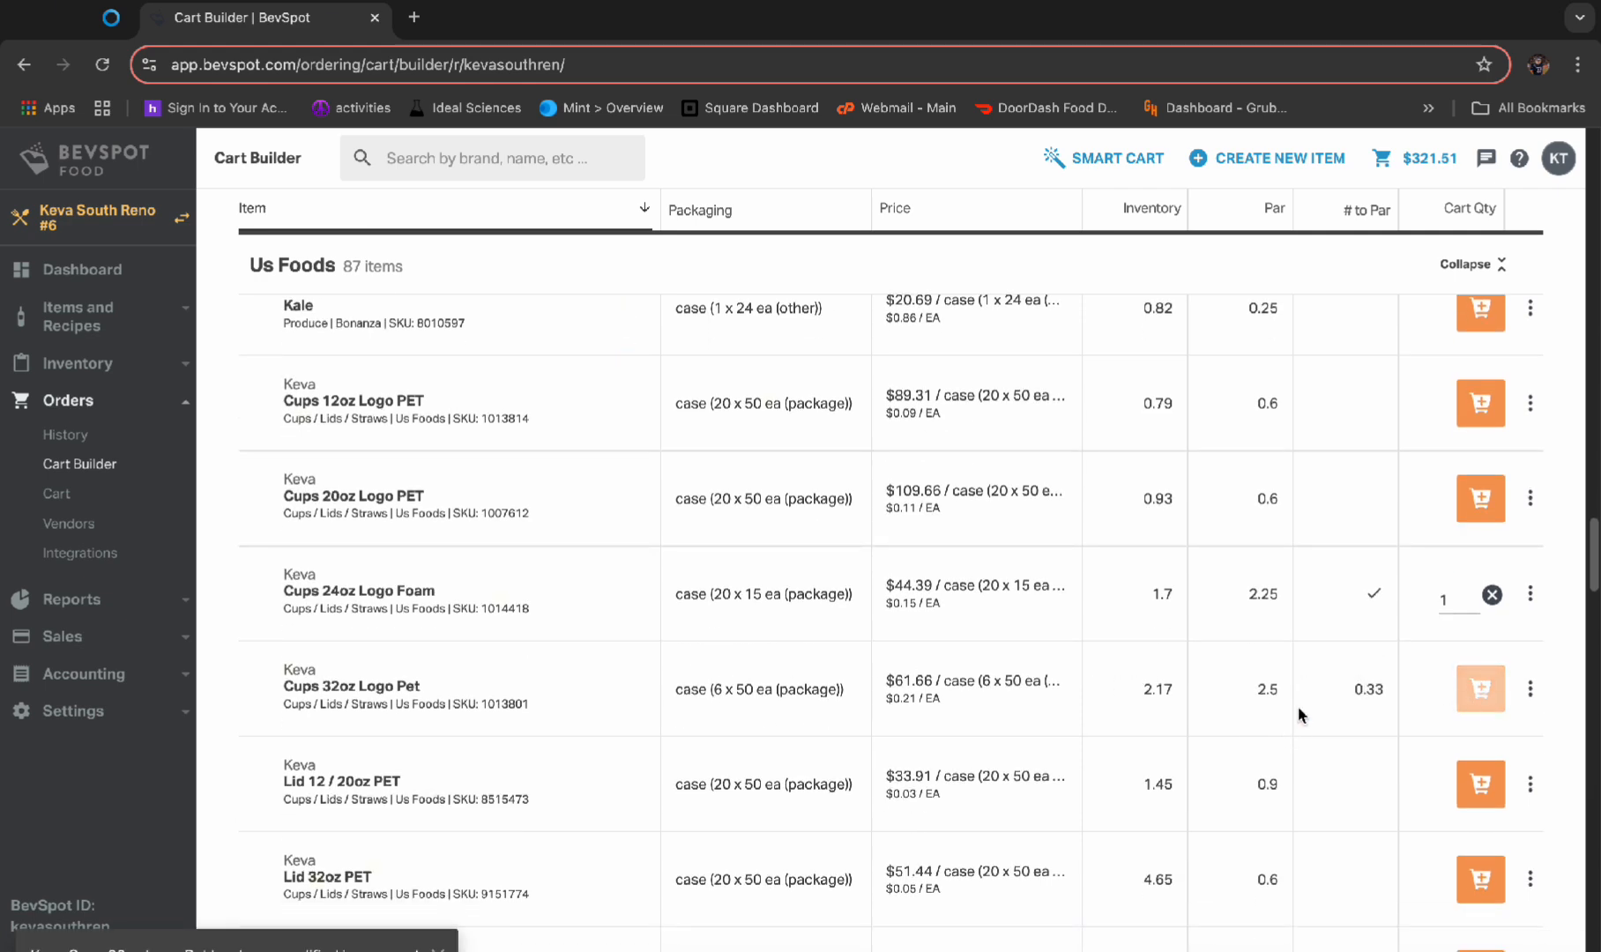
scroll(1320, 708, down, 3)
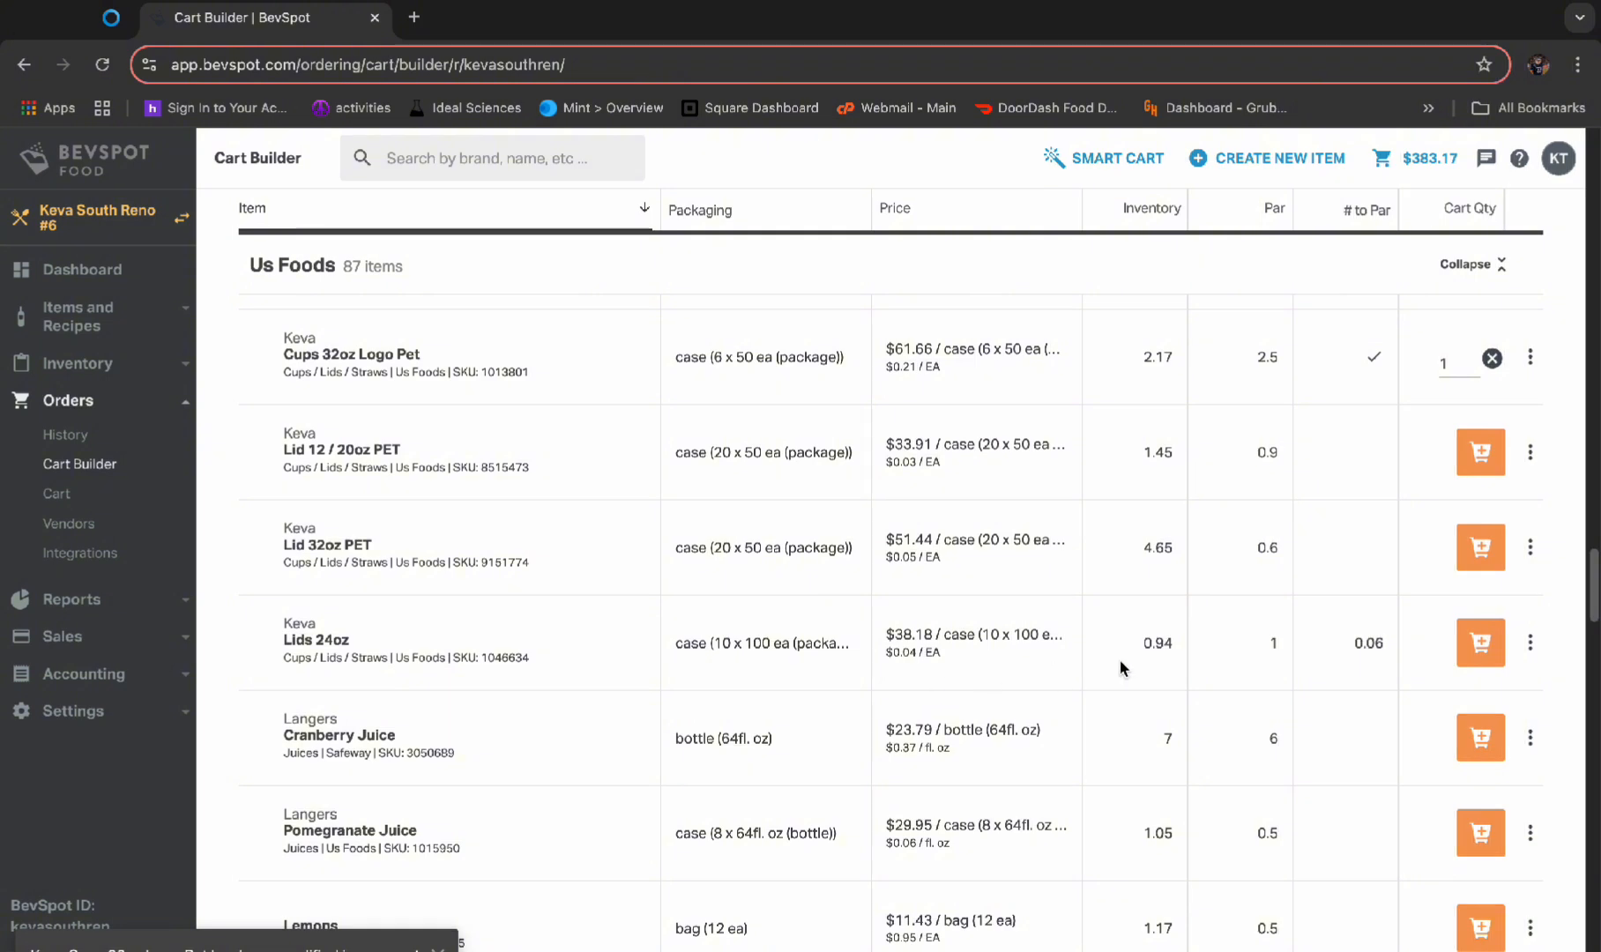
click(1481, 643)
Add 2 Makai Acai 3Gal Tubs and 1 case of Monogram Hand Soap to the cart
scroll(1323, 657, down, 4)
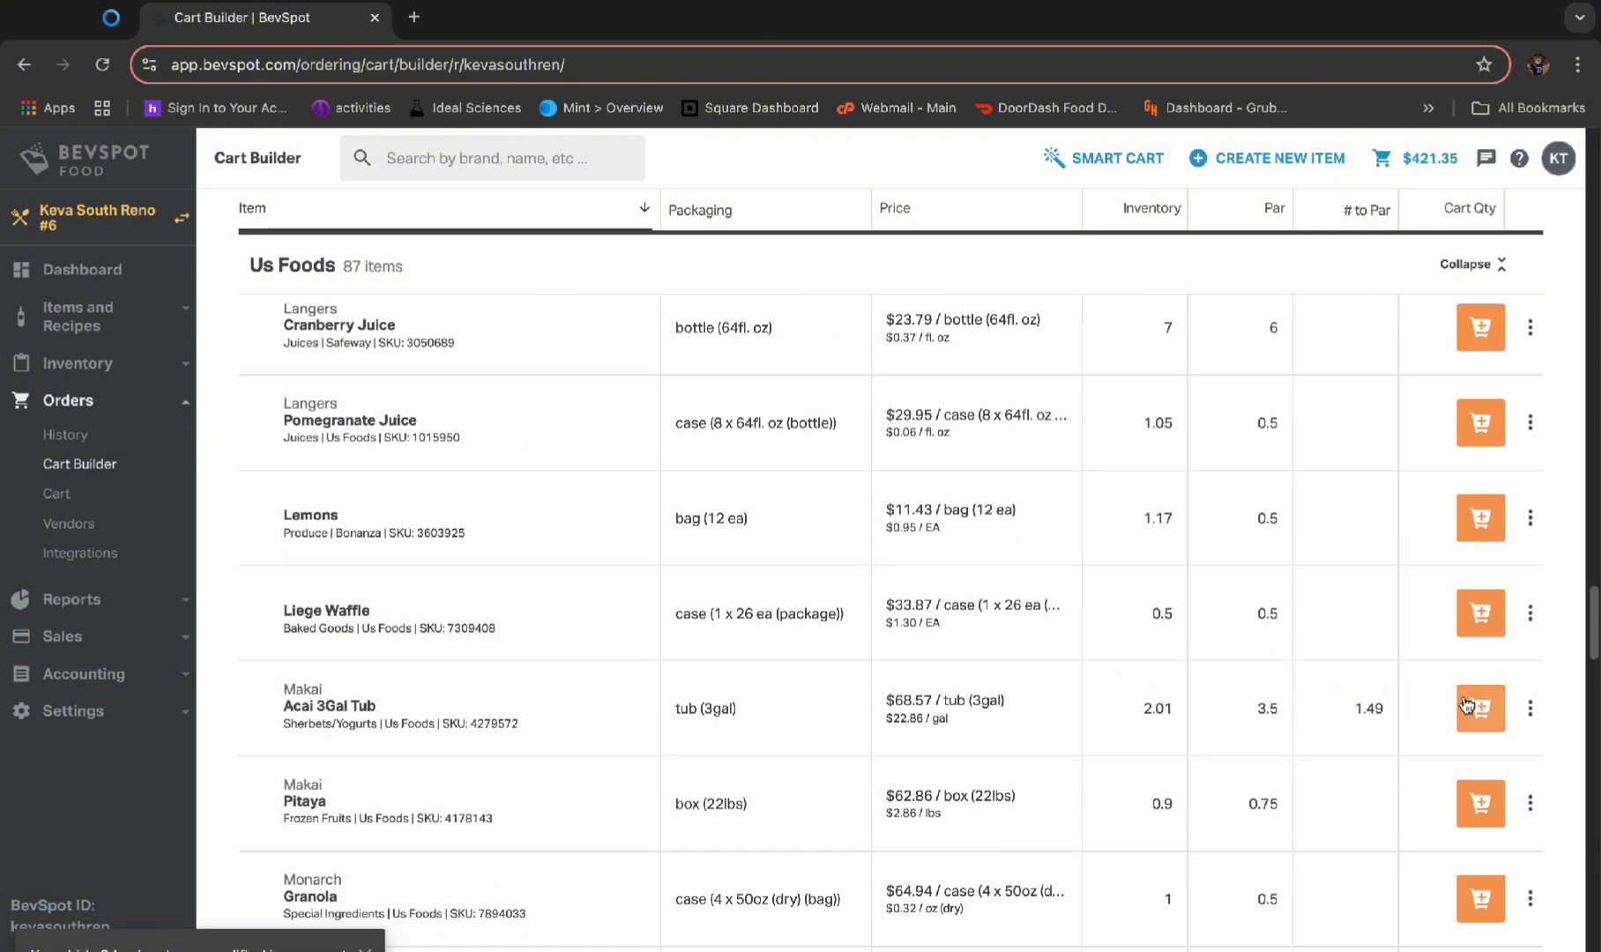
click(1467, 703)
click(1473, 708)
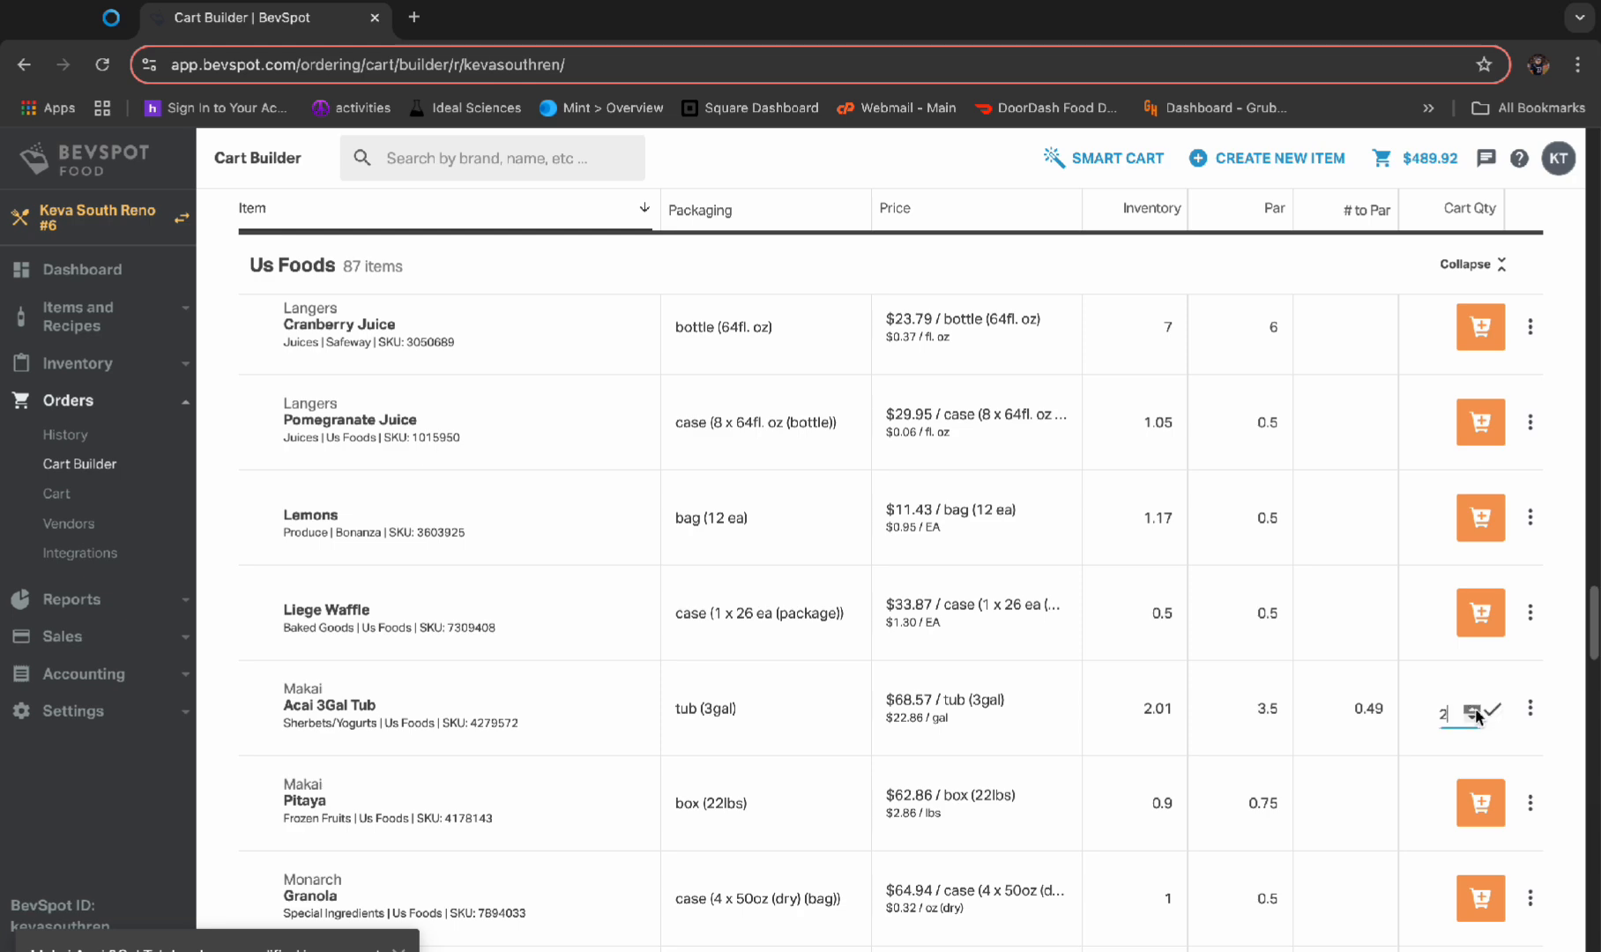
scroll(1416, 687, down, 10)
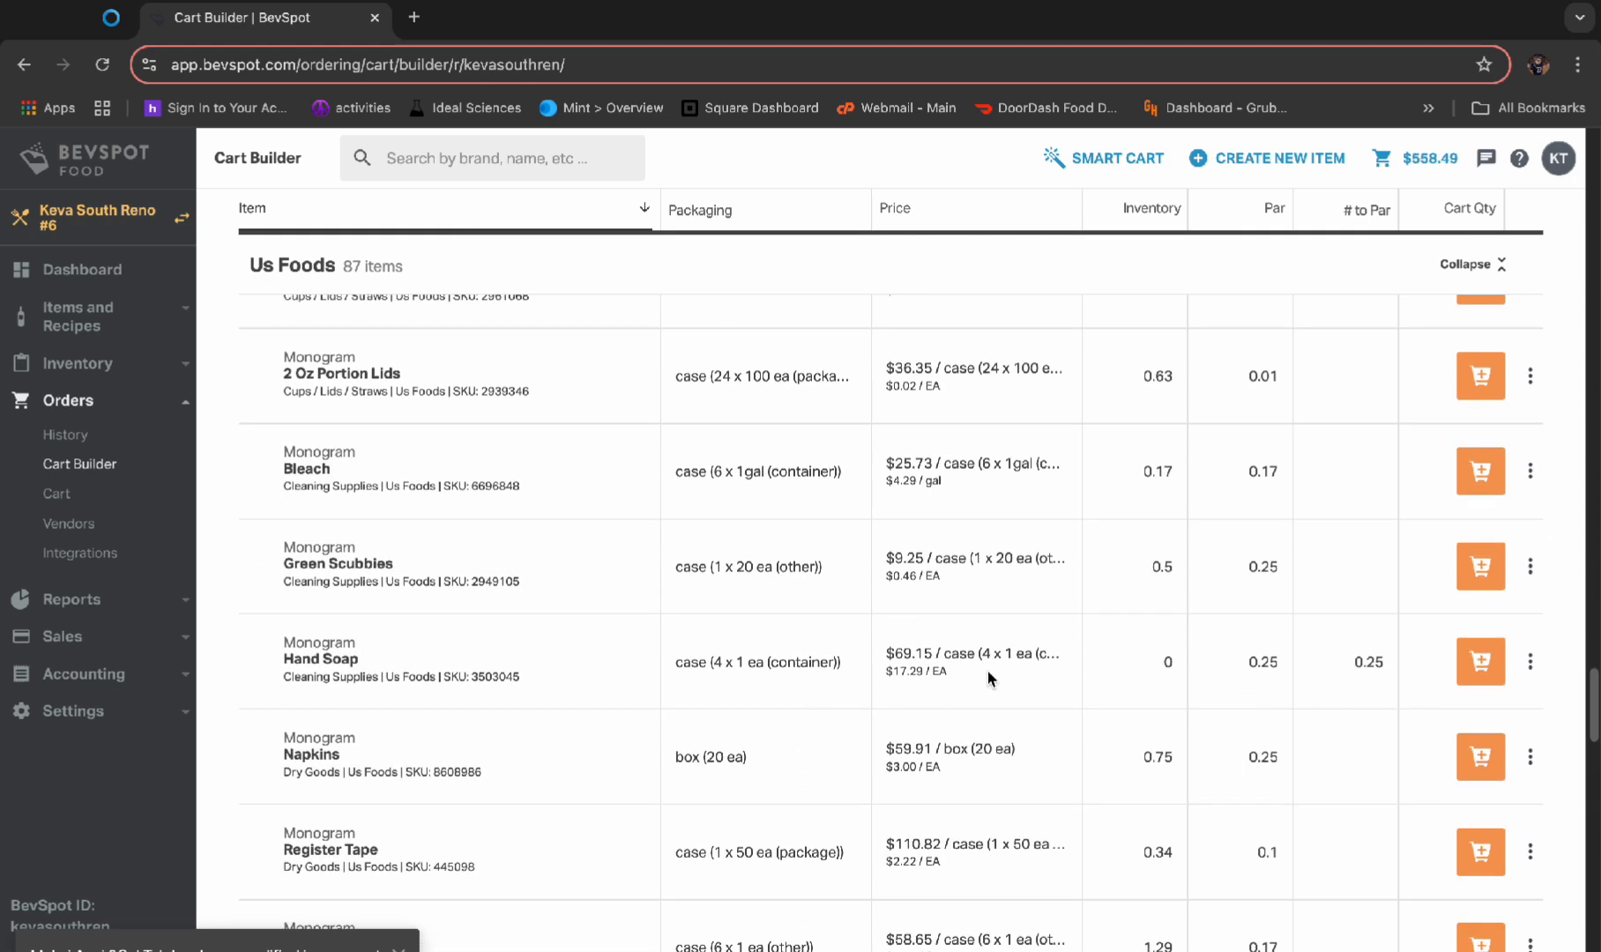
click(1499, 670)
Add 1 case of Nonfat Milk and 2 tubs of Oregon Ice-Cream Lime Sherbet to the cart
scroll(1385, 698, down, 4)
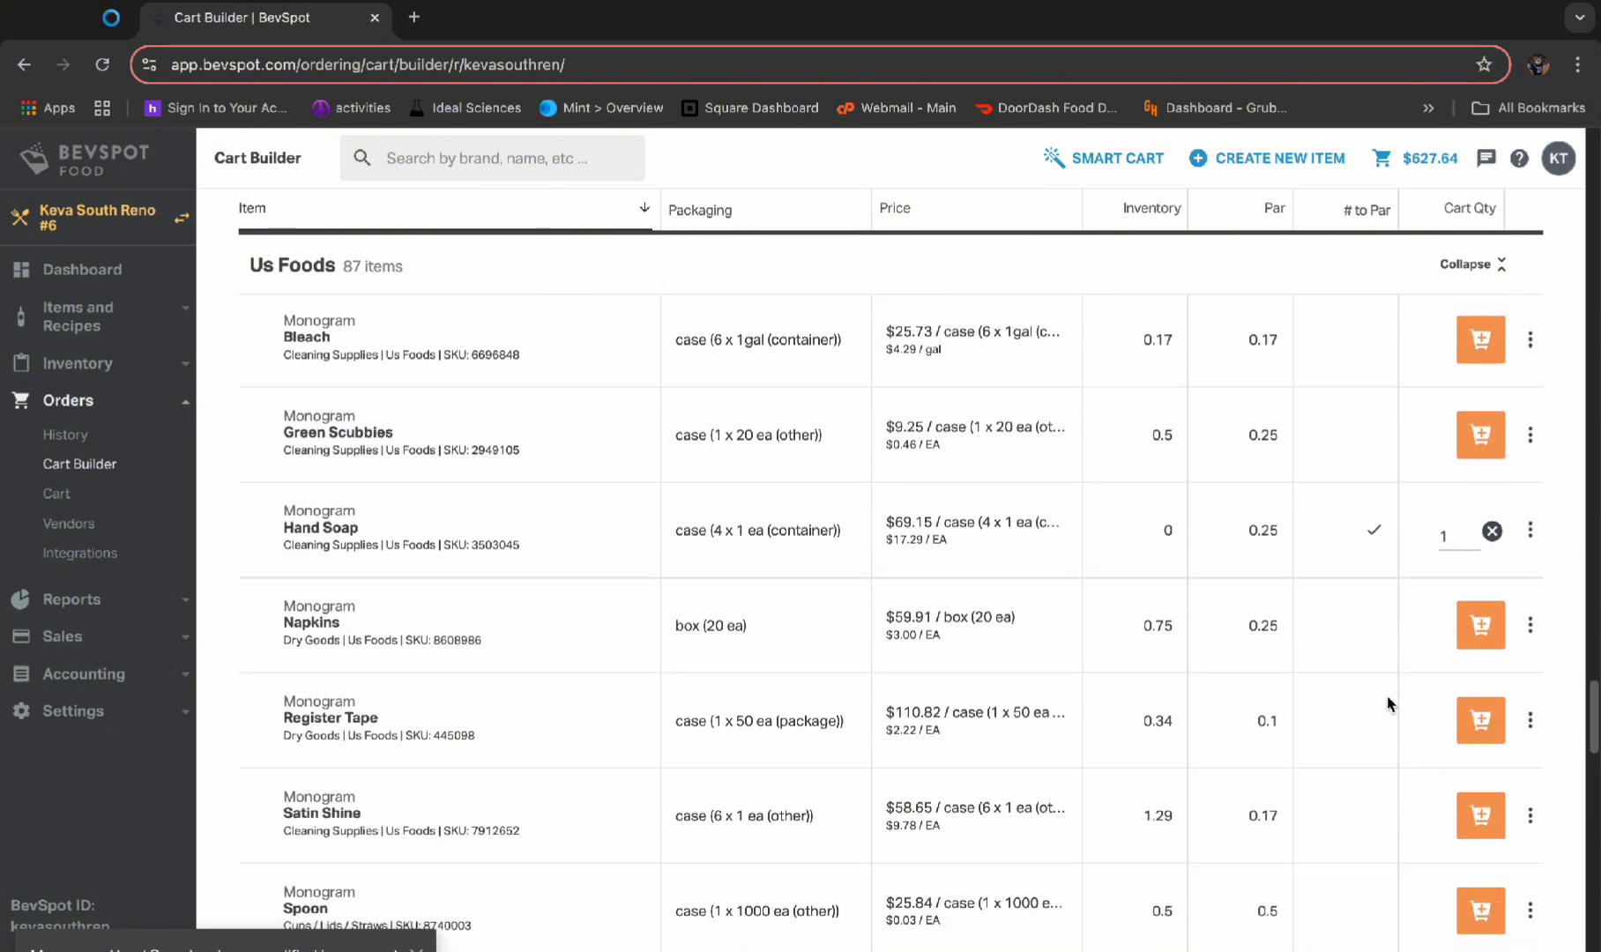
scroll(1384, 706, down, 4)
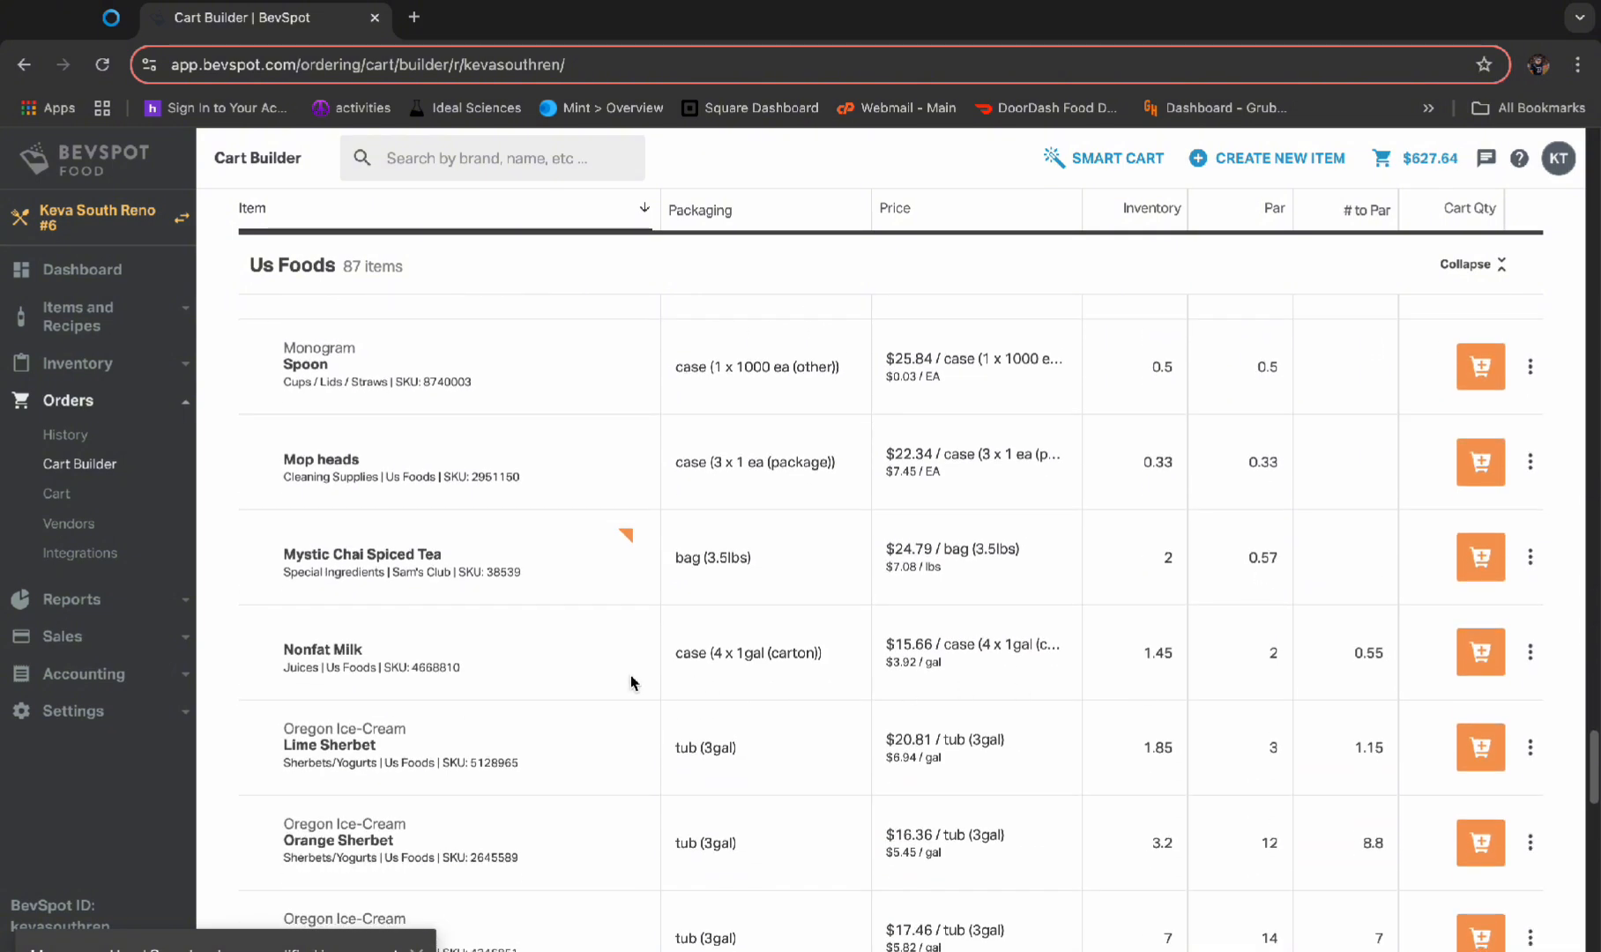
click(1482, 653)
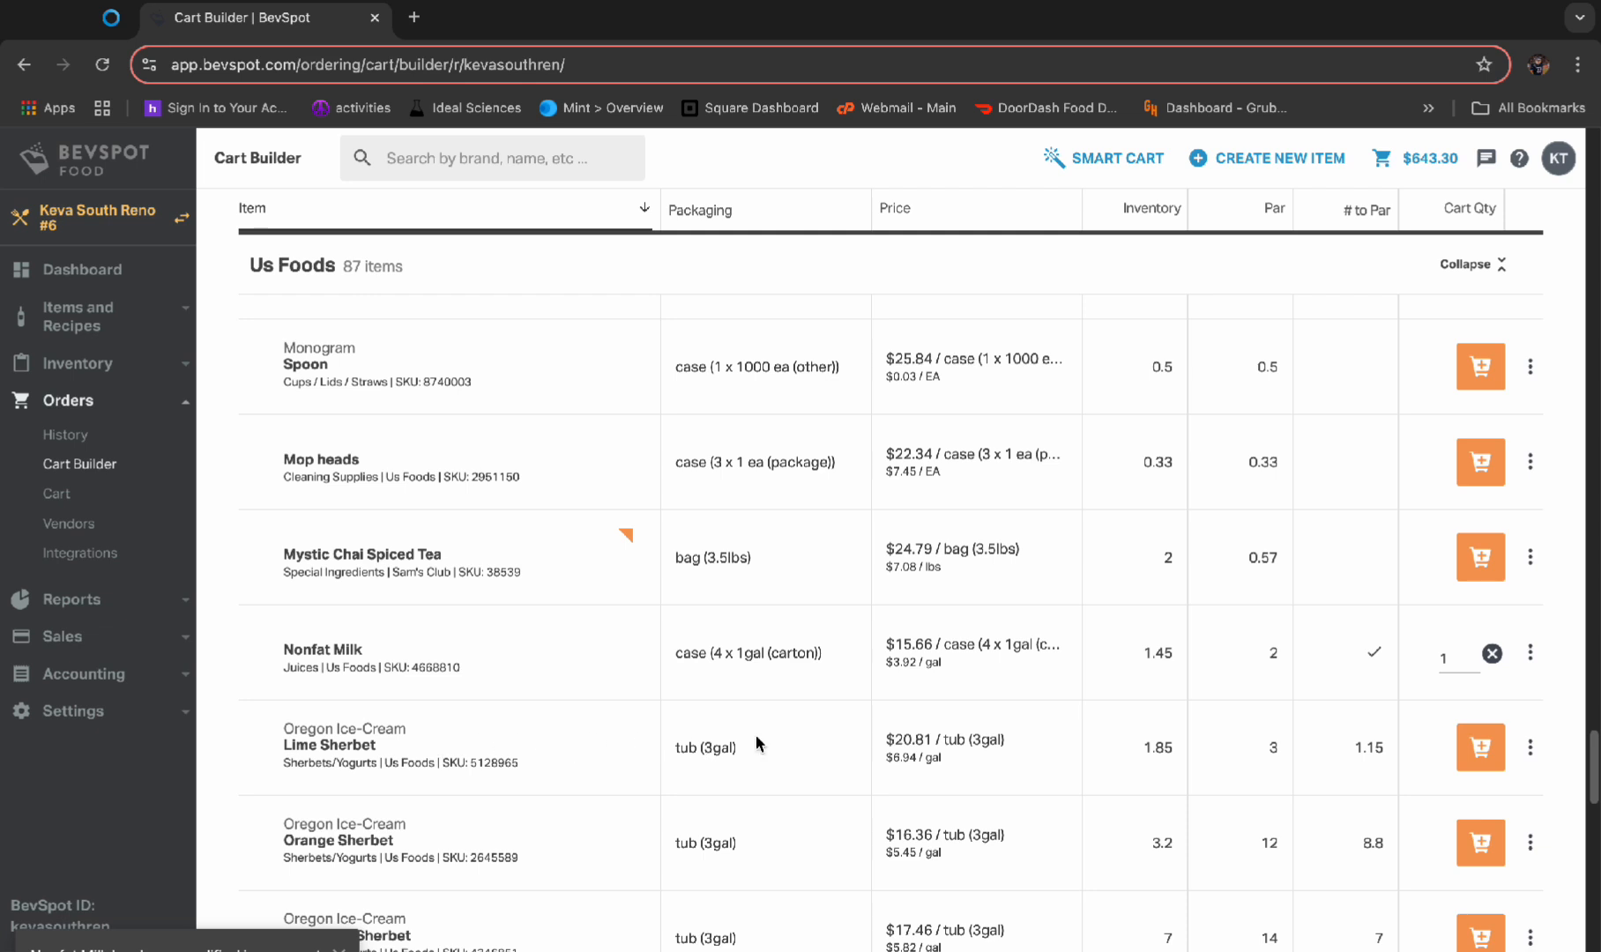
click(1475, 748)
drag(1455, 751, 1424, 746)
text(2)
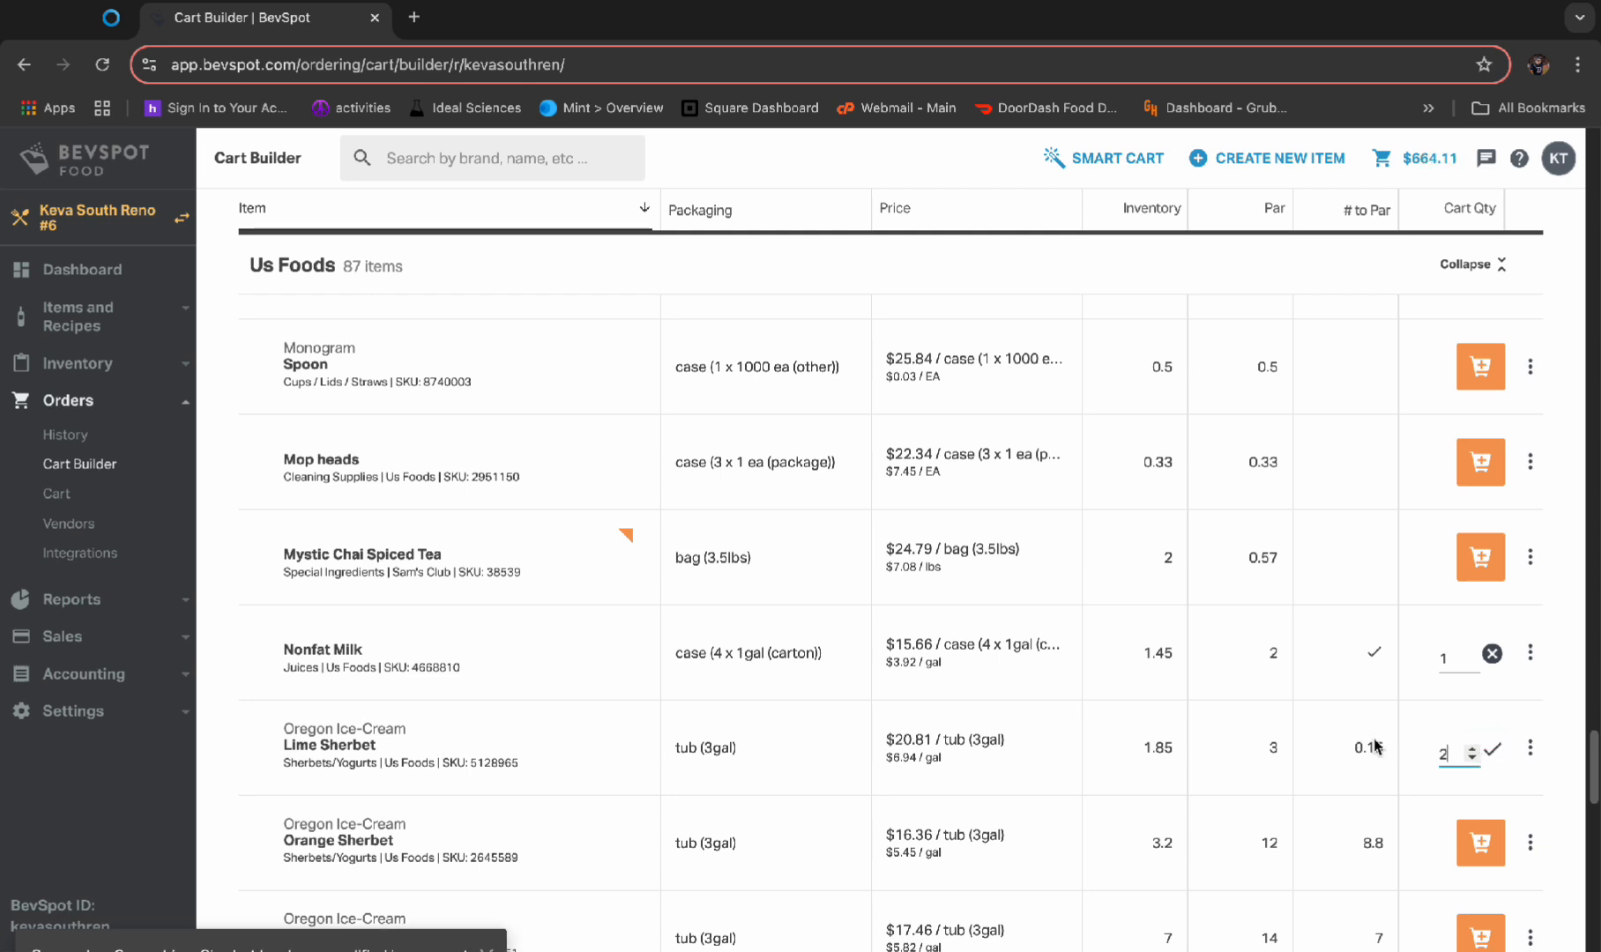
Add 9 tubs of Orange Sherbet and 7 tubs of Pineapple Sherbet to the cart
scroll(1379, 741, down, 1)
click(1464, 770)
triple_click(1470, 779)
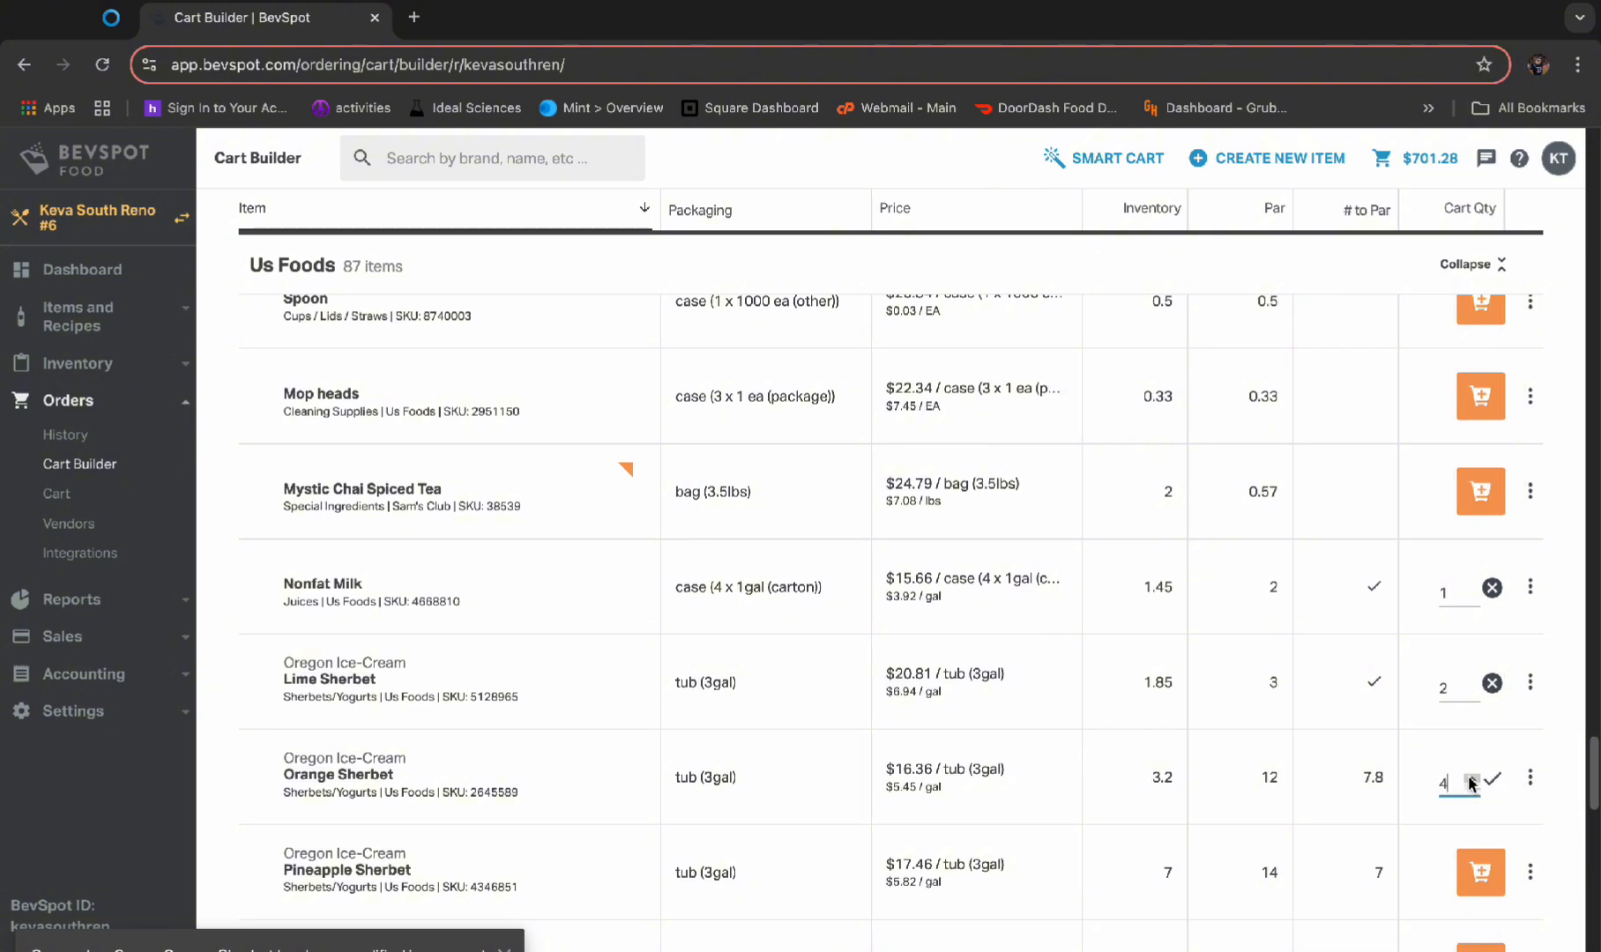
click(1471, 779)
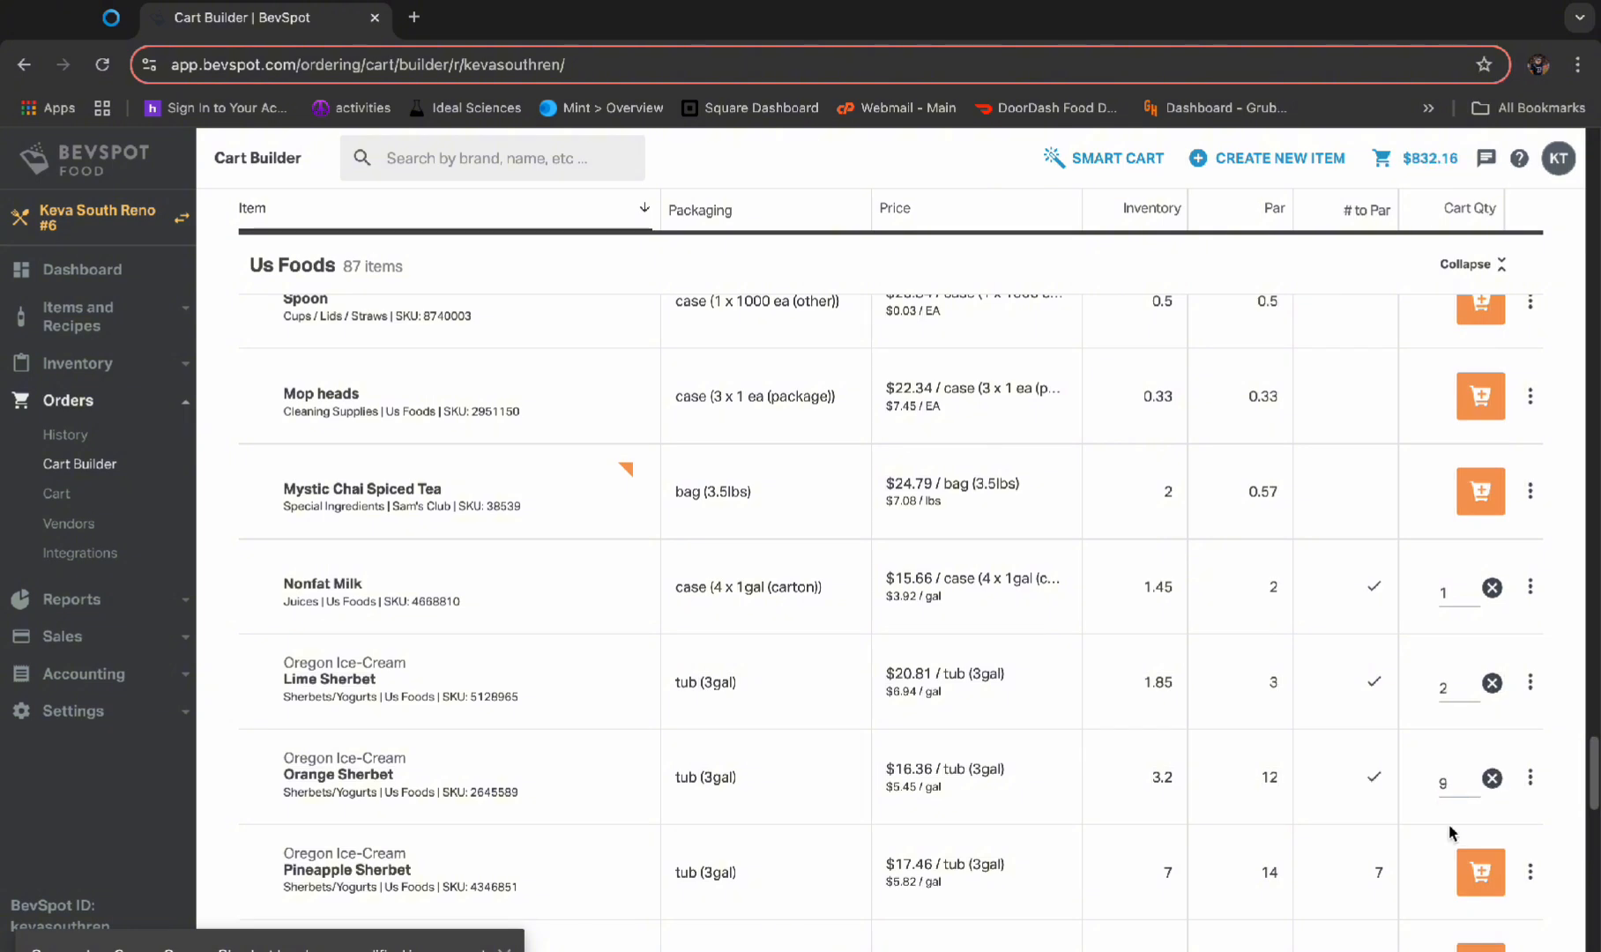
scroll(1247, 852, down, 1)
click(1481, 767)
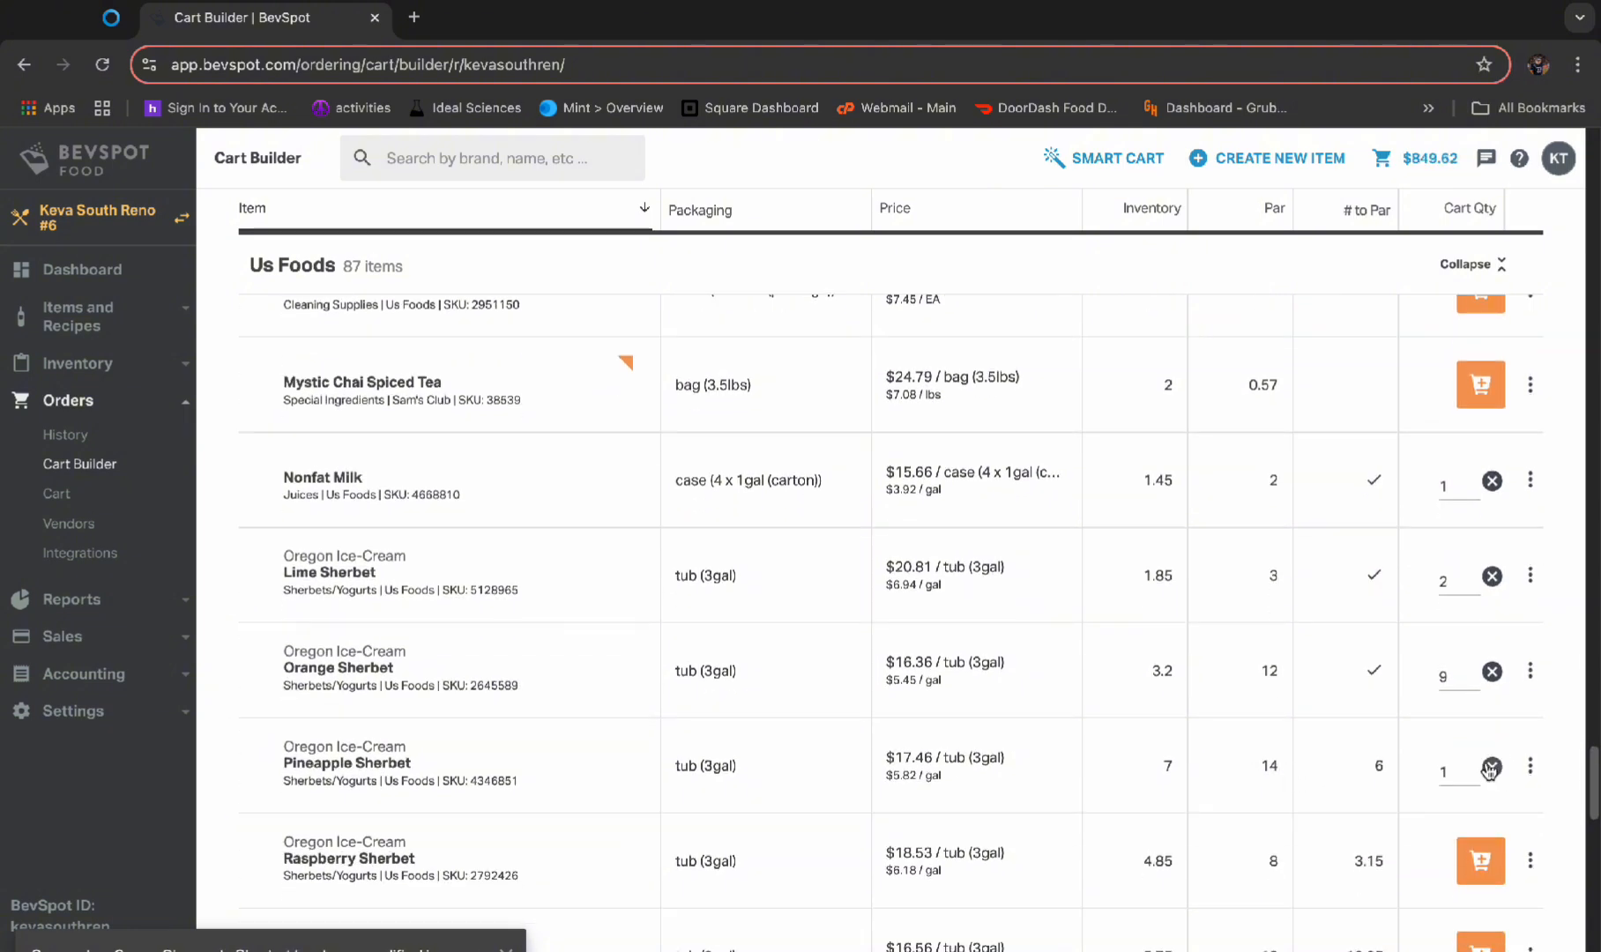
double_click(1470, 767)
double_click(1469, 767)
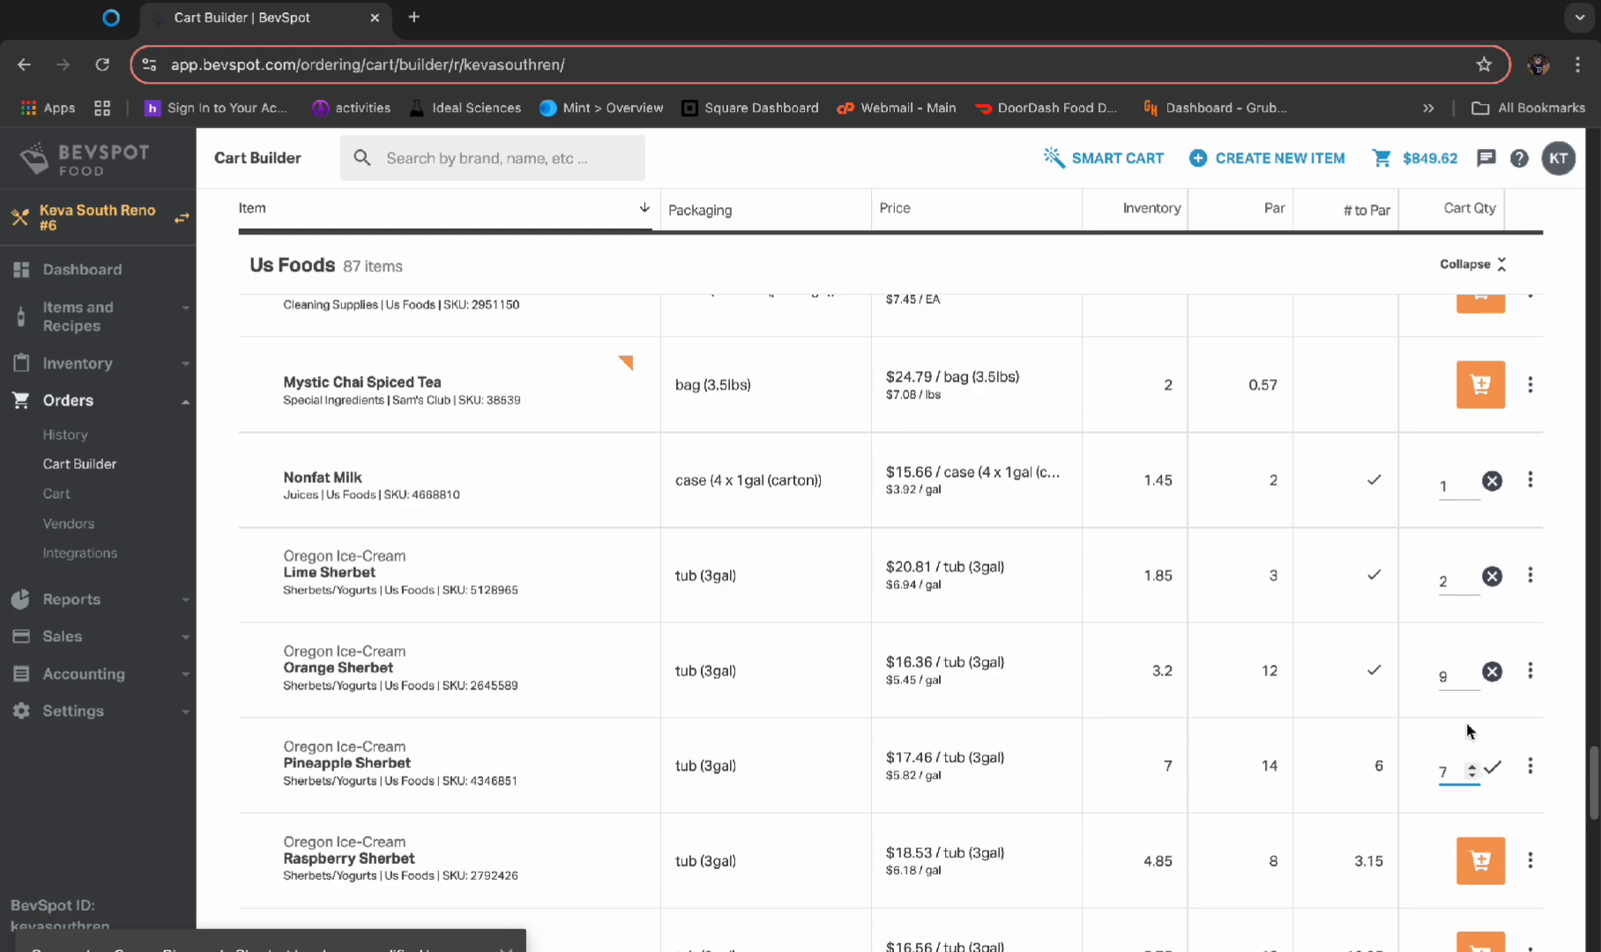
Add 4 tubs of Raspberry Sherbet and 13 tubs of Vanilla Yogurt to the cart
scroll(1438, 750, down, 1)
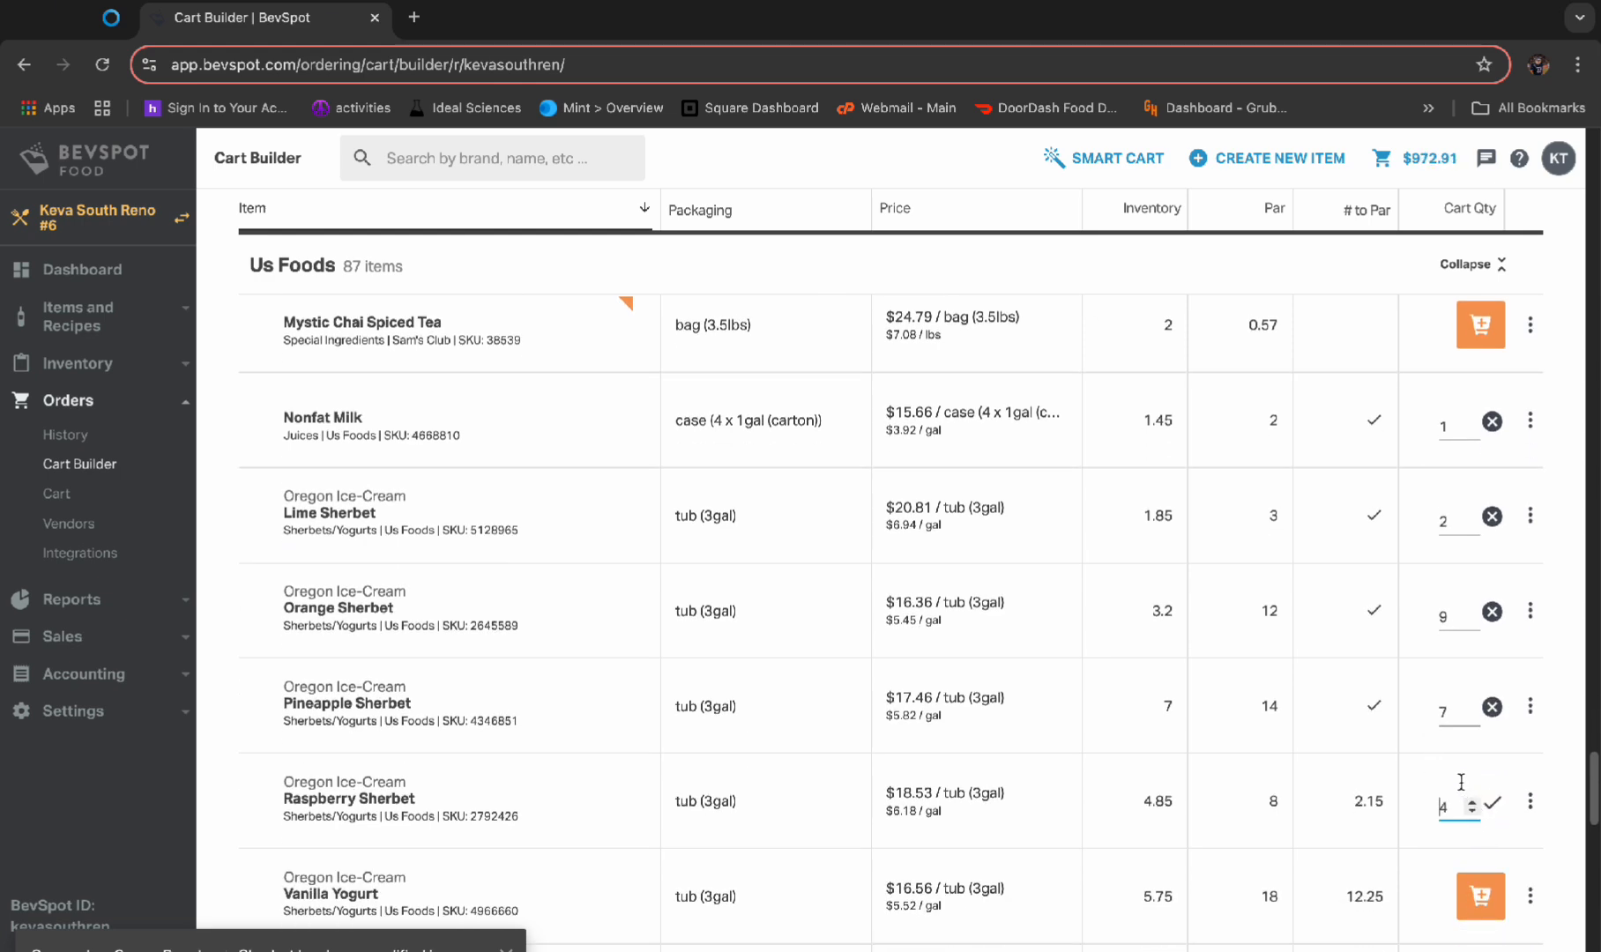
scroll(1464, 783, down, 2)
click(1481, 697)
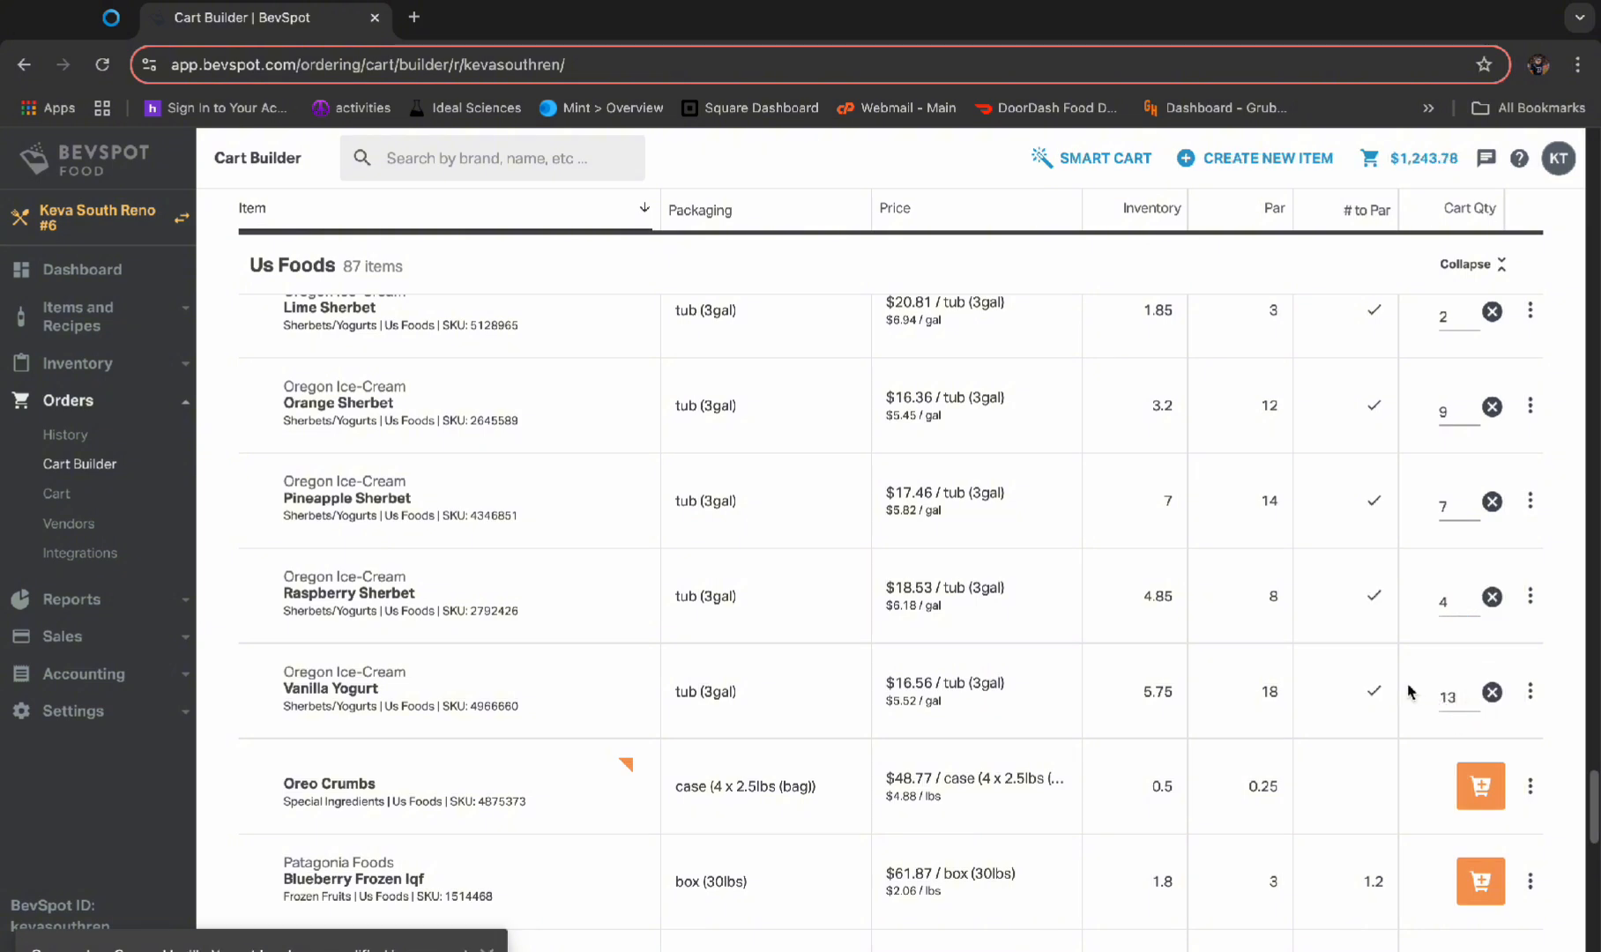
Add 1 box of Patagonia Foods Blueberry Frozen Iqf and 1 box of Mango Chunks Frozen Iqf to the cart
scroll(1408, 696, down, 2)
scroll(1390, 725, down, 1)
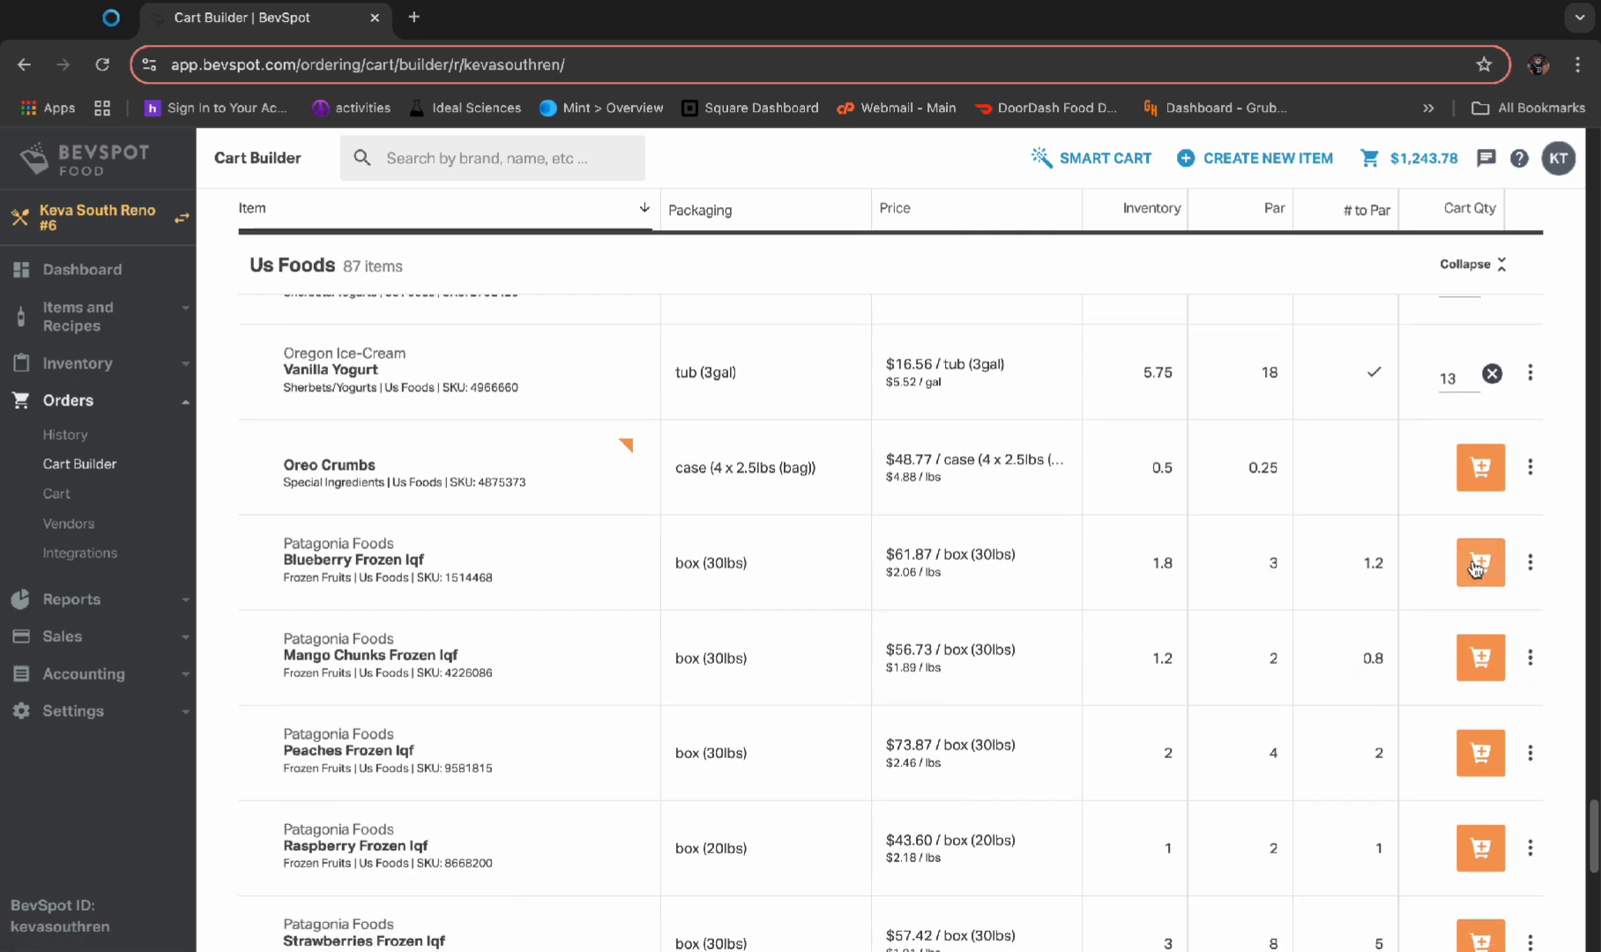
click(1477, 565)
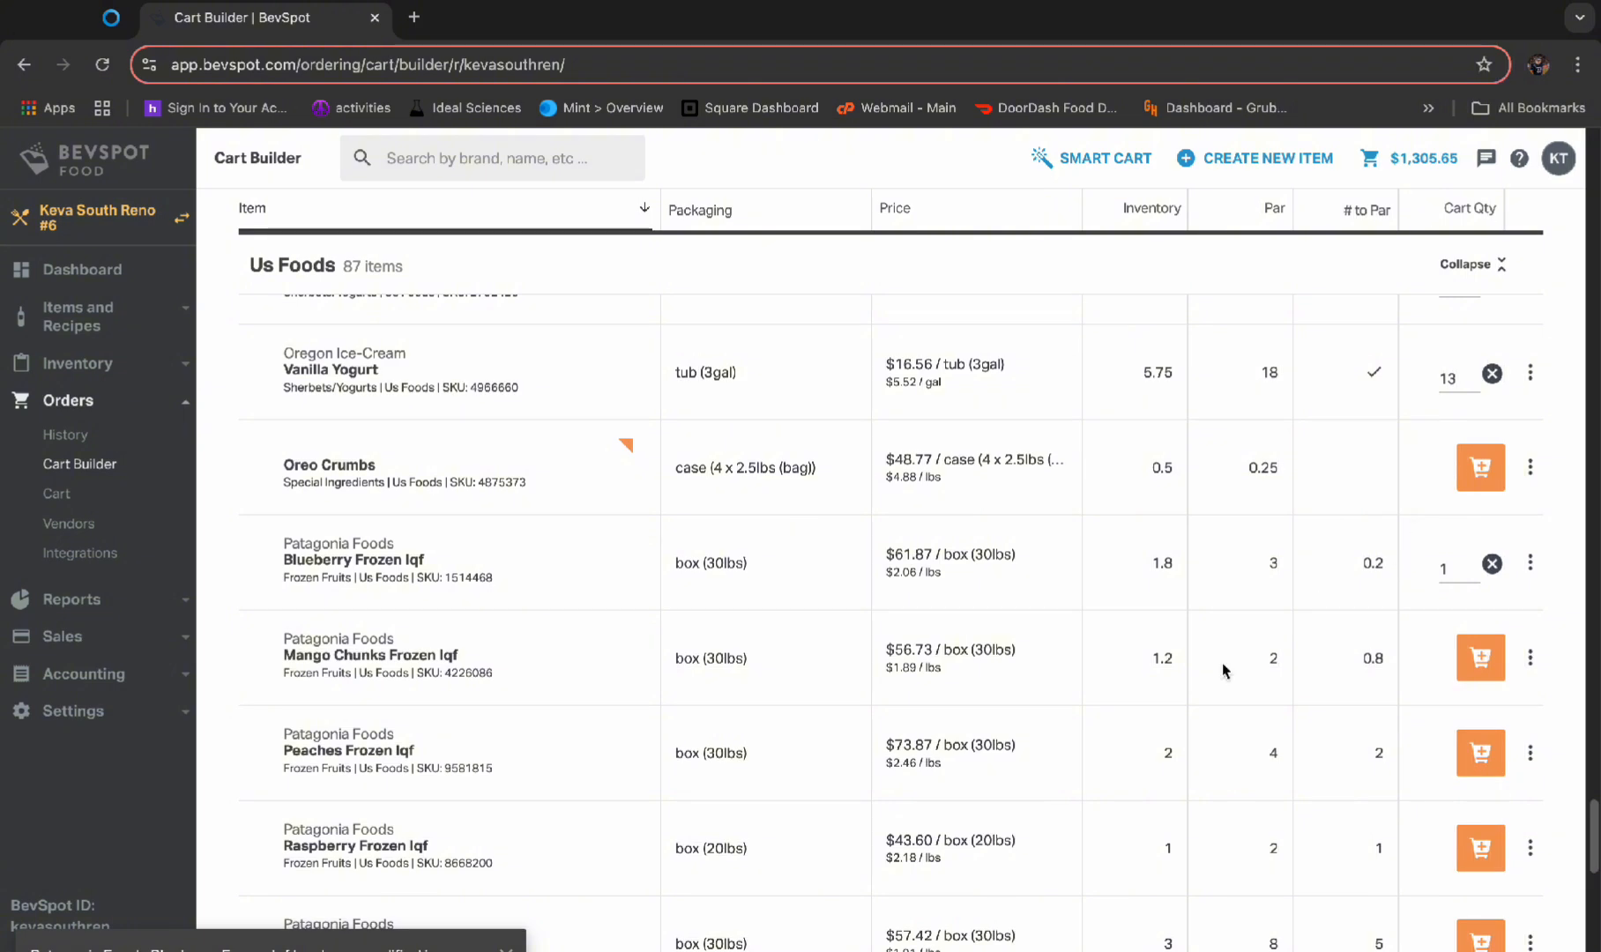
click(1471, 660)
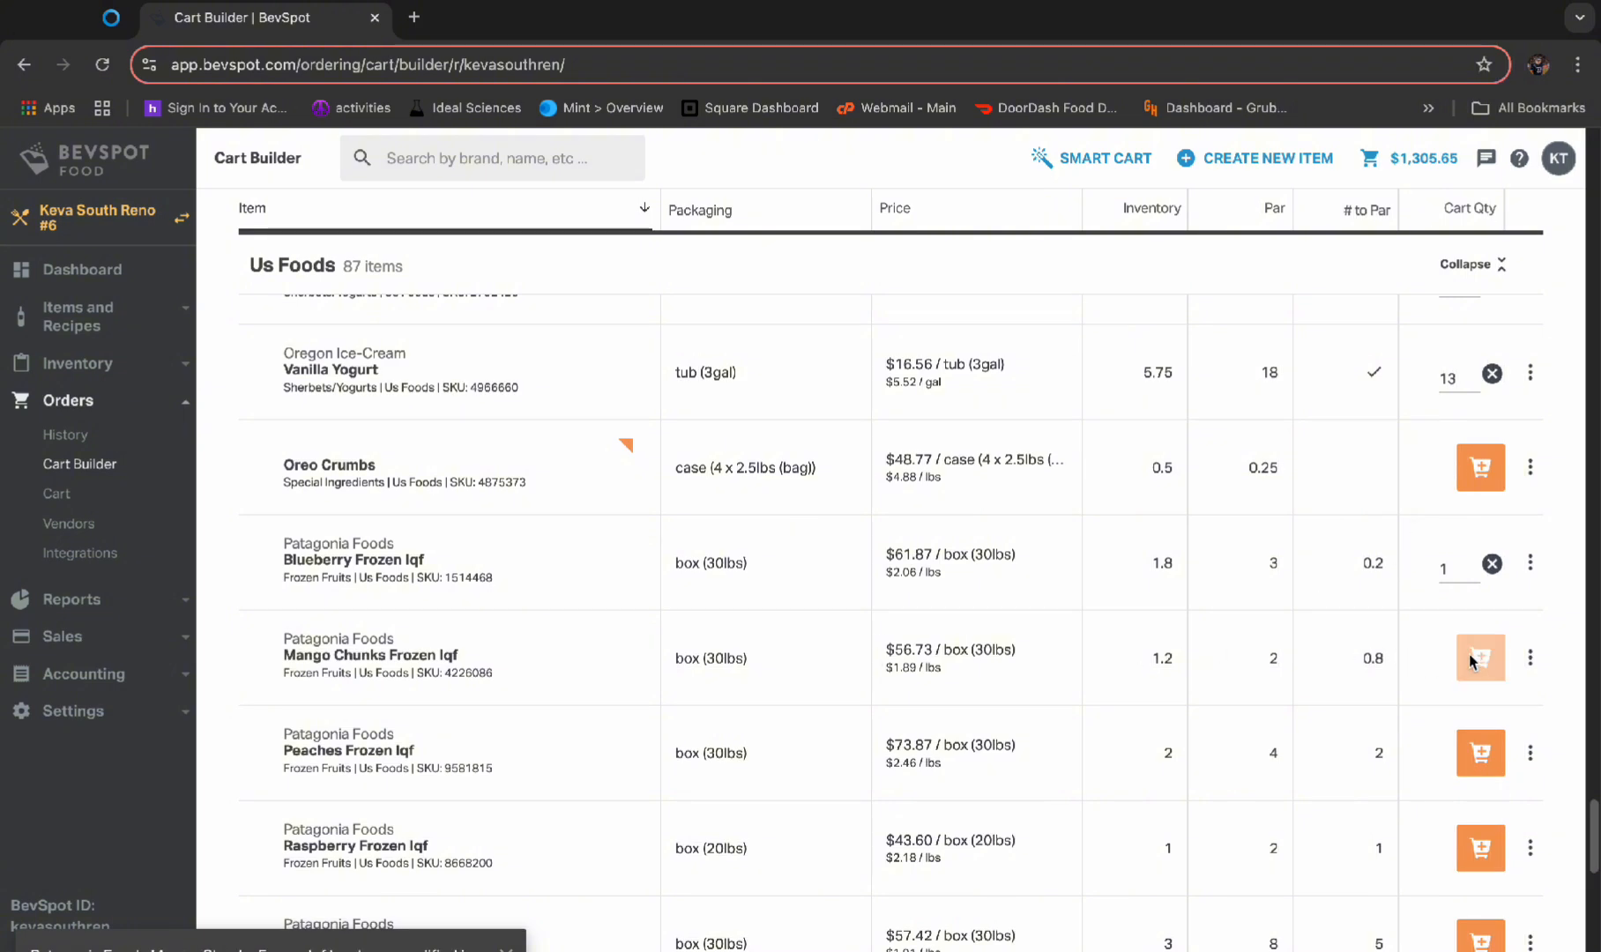
Add 2 boxes of Peaches Frozen Iqf and 1 box of Raspberry Frozen Iqf to the cart
click(1471, 762)
click(1472, 758)
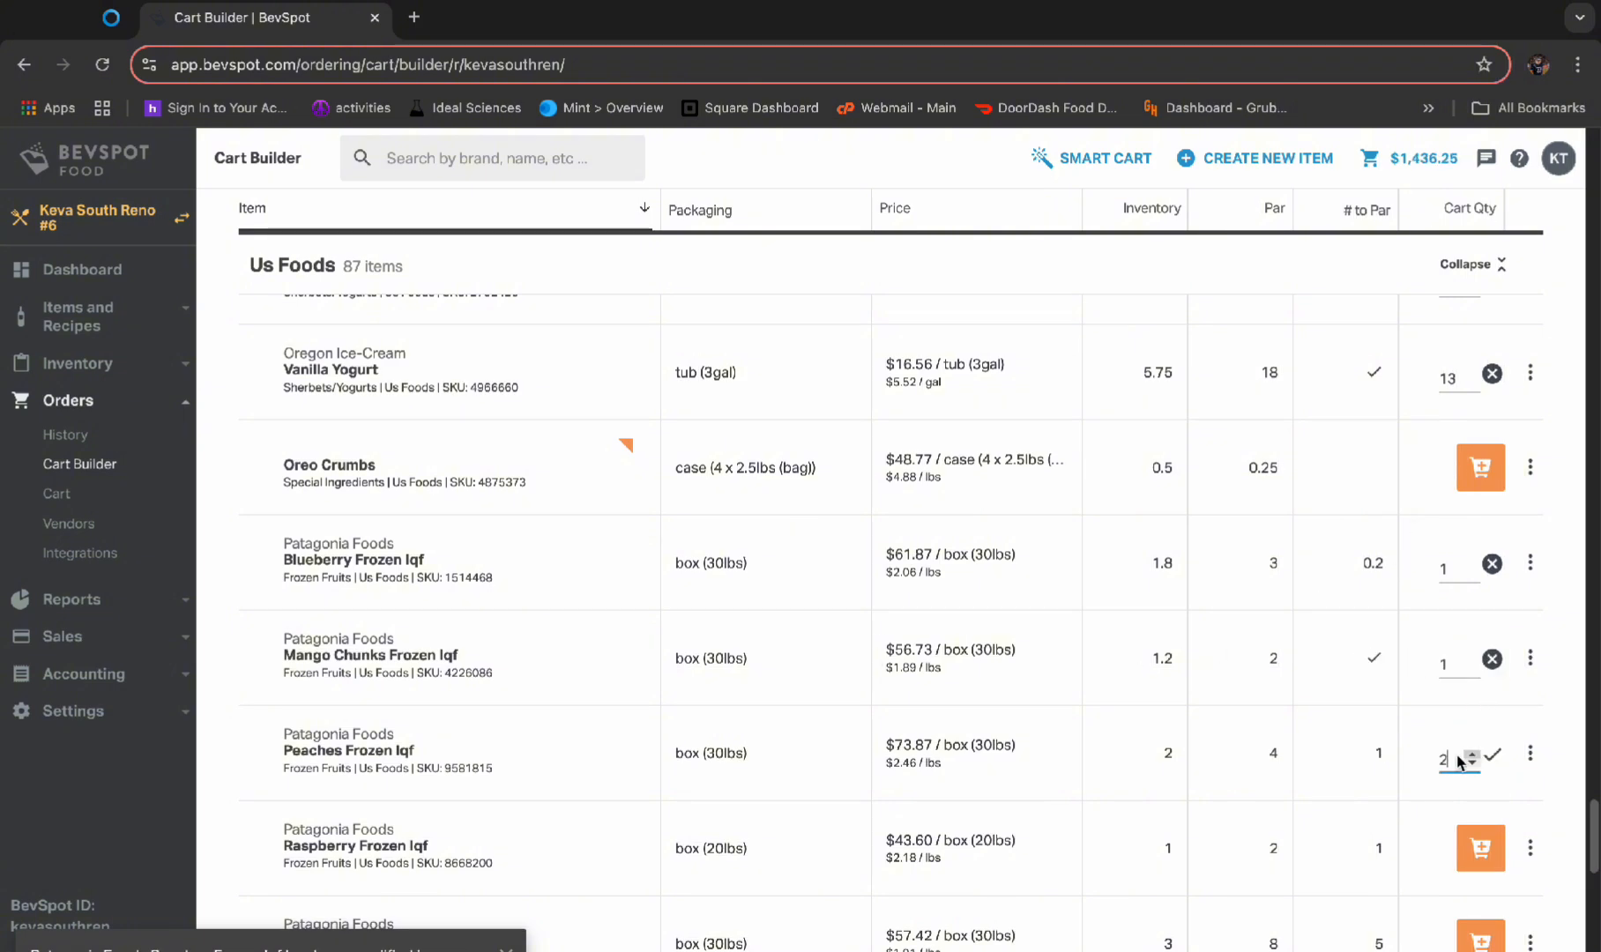
click(1481, 849)
Add 5 boxes of Patagonia Foods Strawberries Frozen Iqf to the cart
scroll(1293, 773, down, 1)
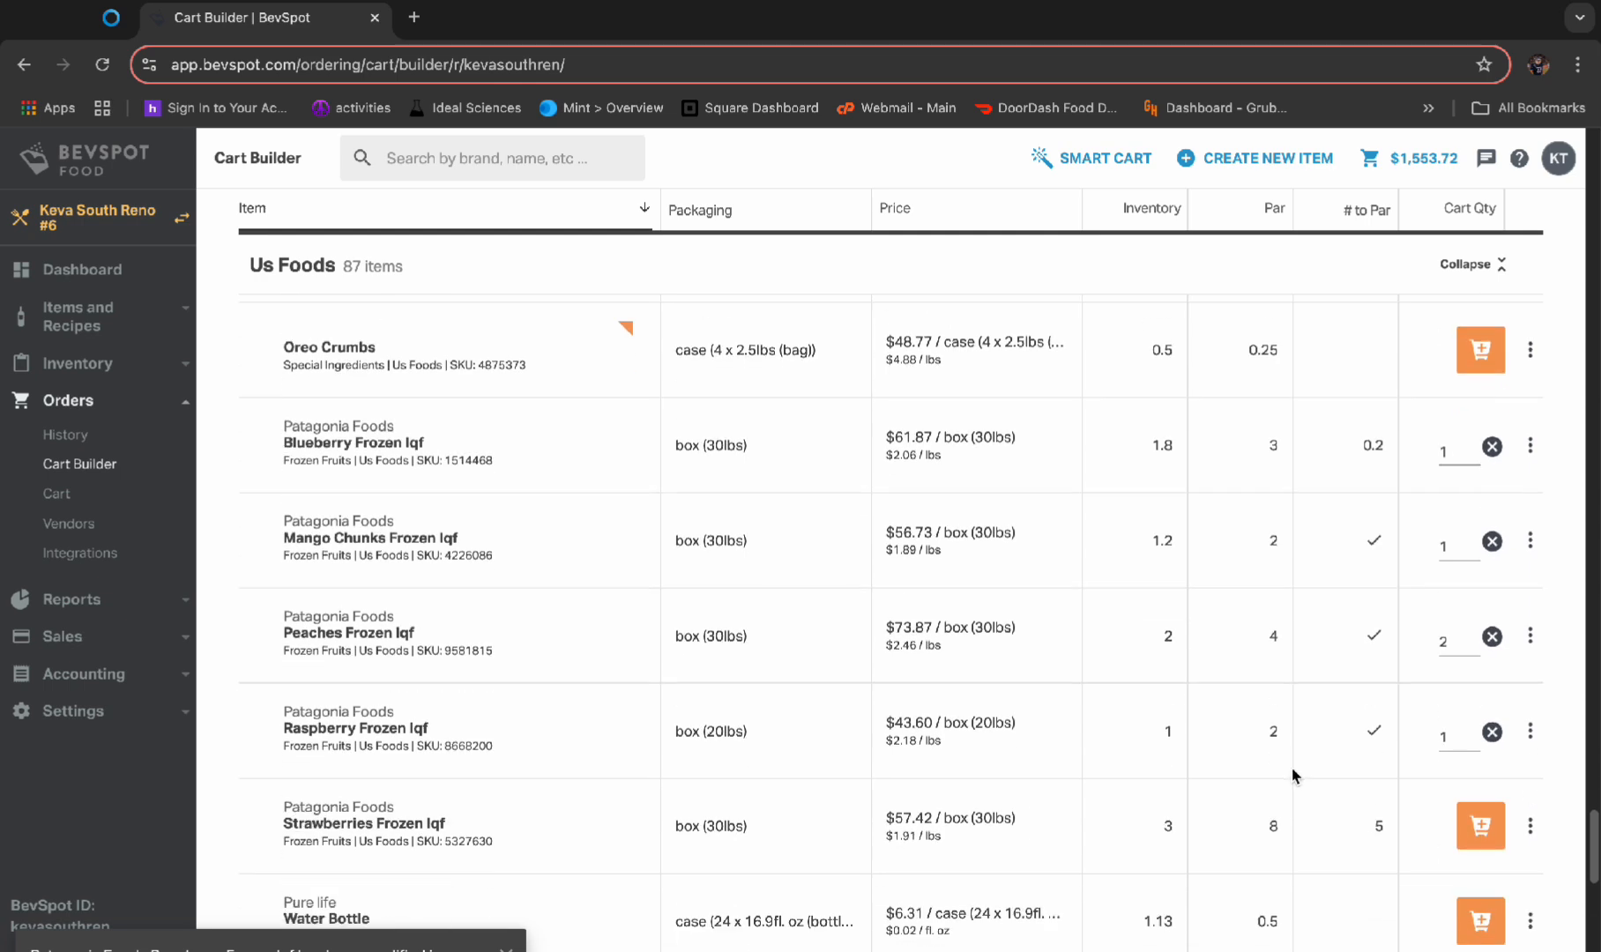
click(1471, 842)
click(1466, 829)
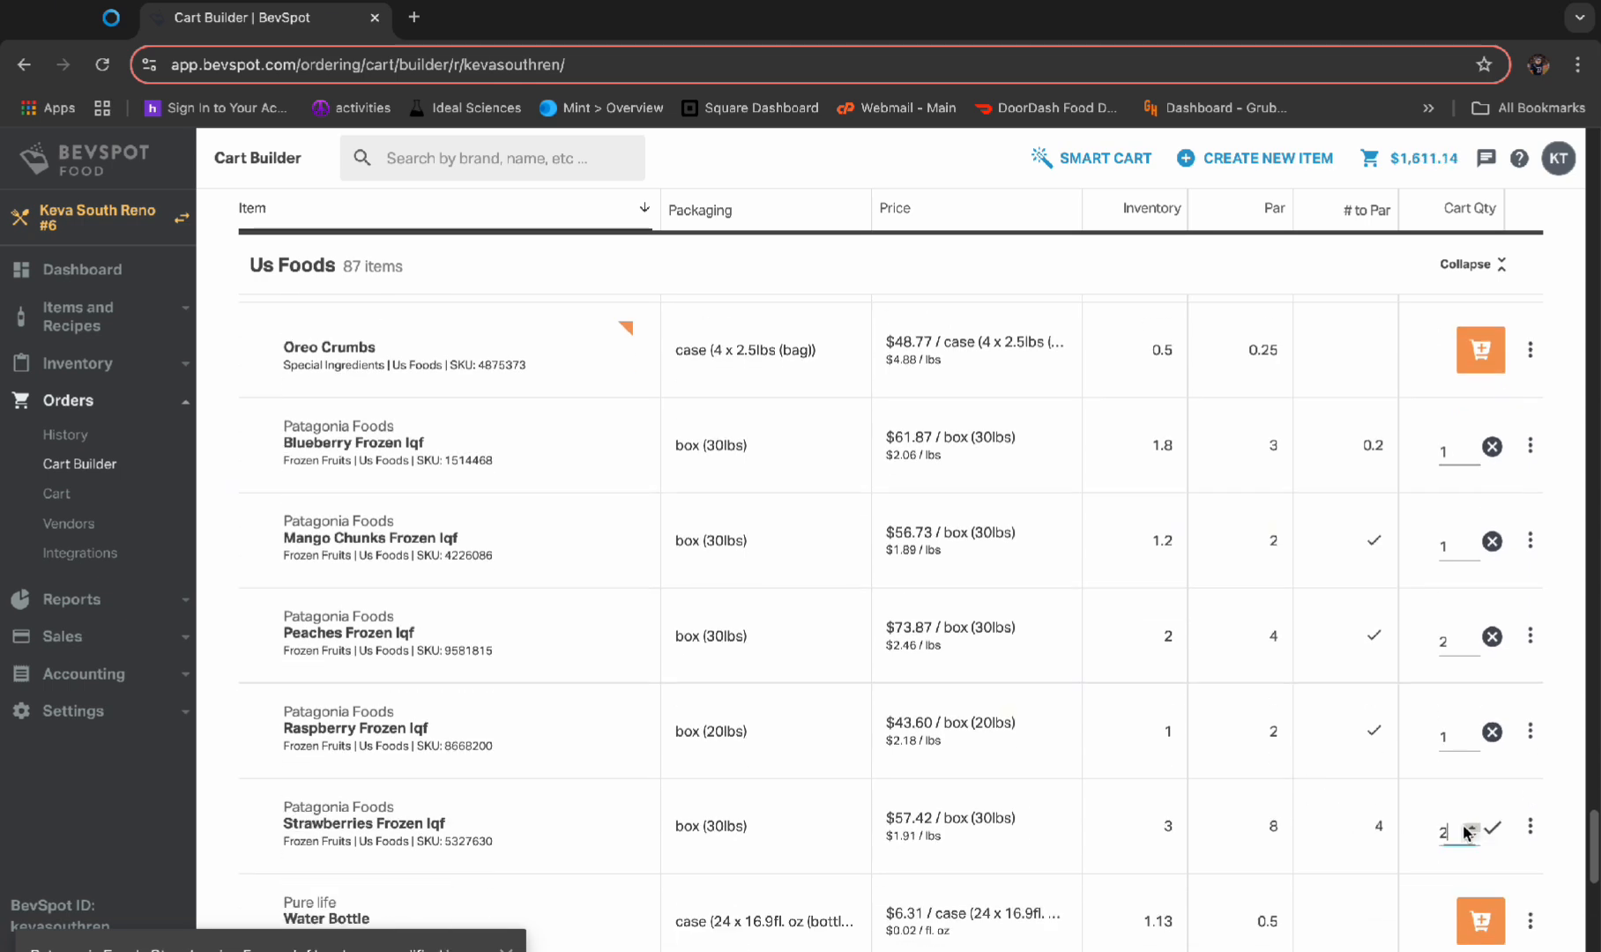
Check the remaining Us Foods items against par and take the finished cart to Cart Review
scroll(1362, 810, down, 4)
scroll(1363, 813, down, 6)
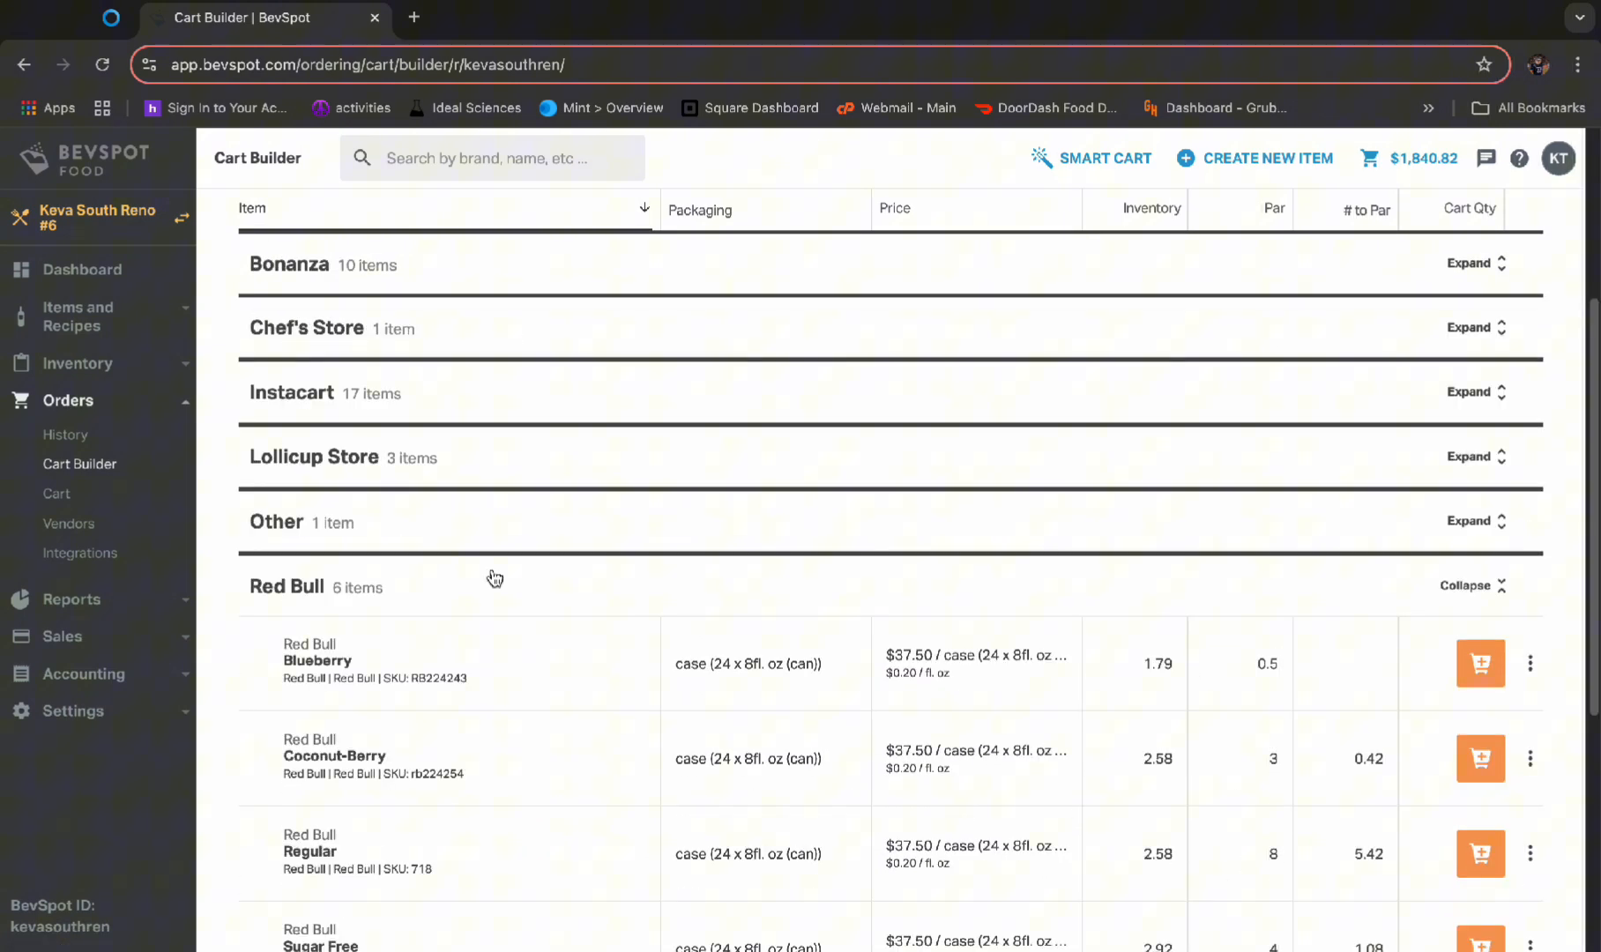
click(494, 578)
scroll(710, 429, up, 4)
click(1432, 193)
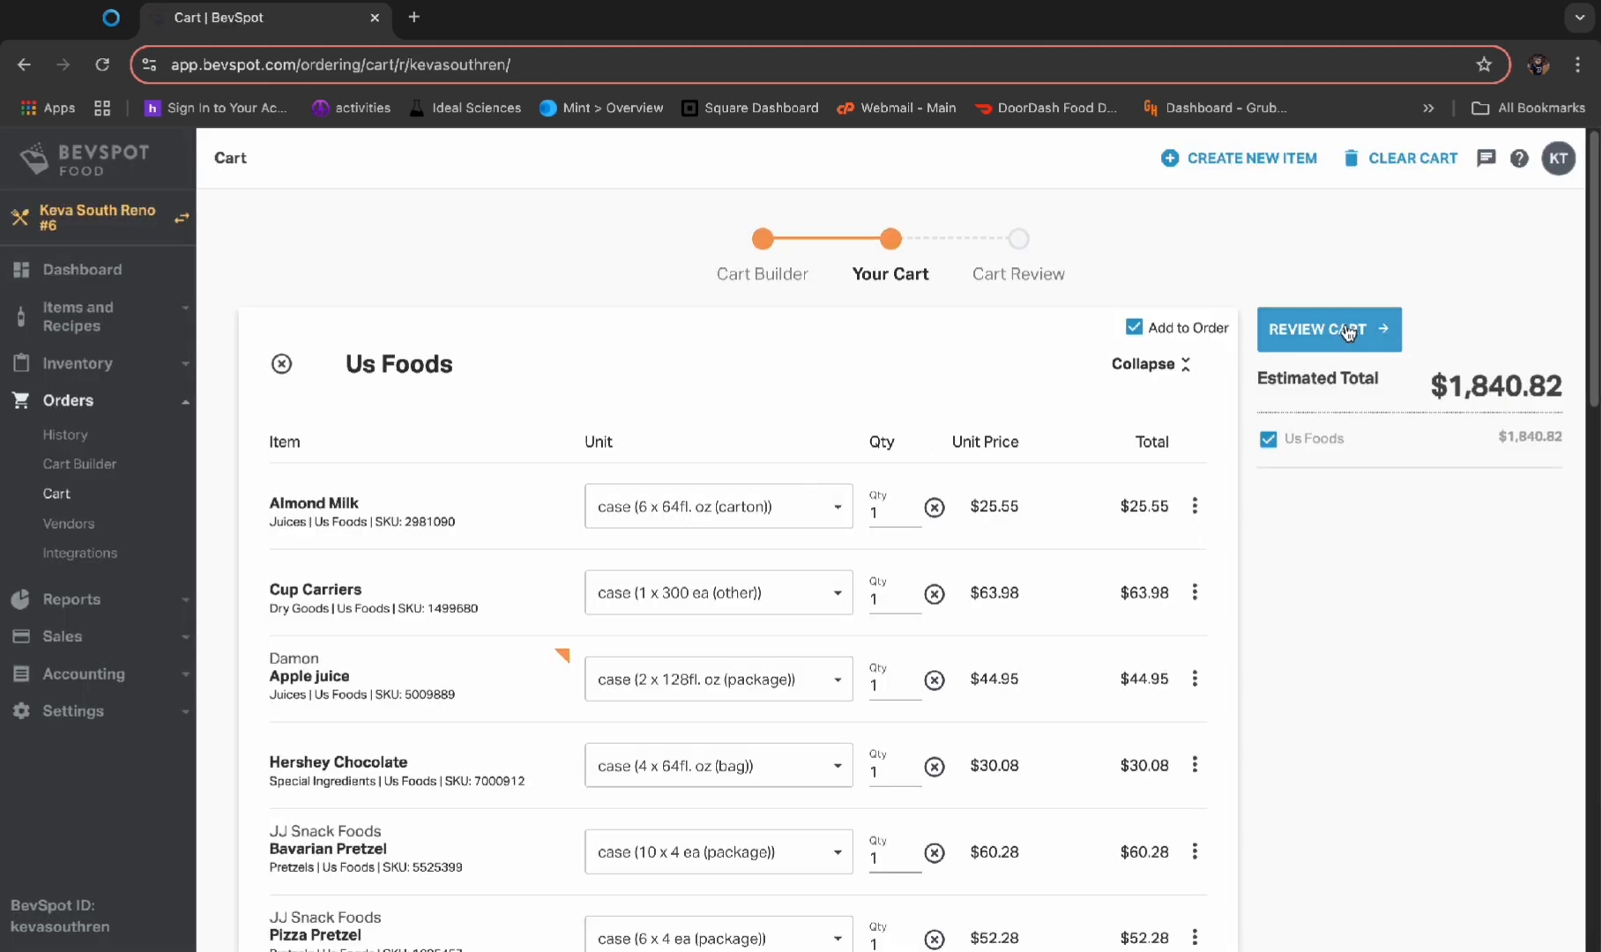
click(1346, 331)
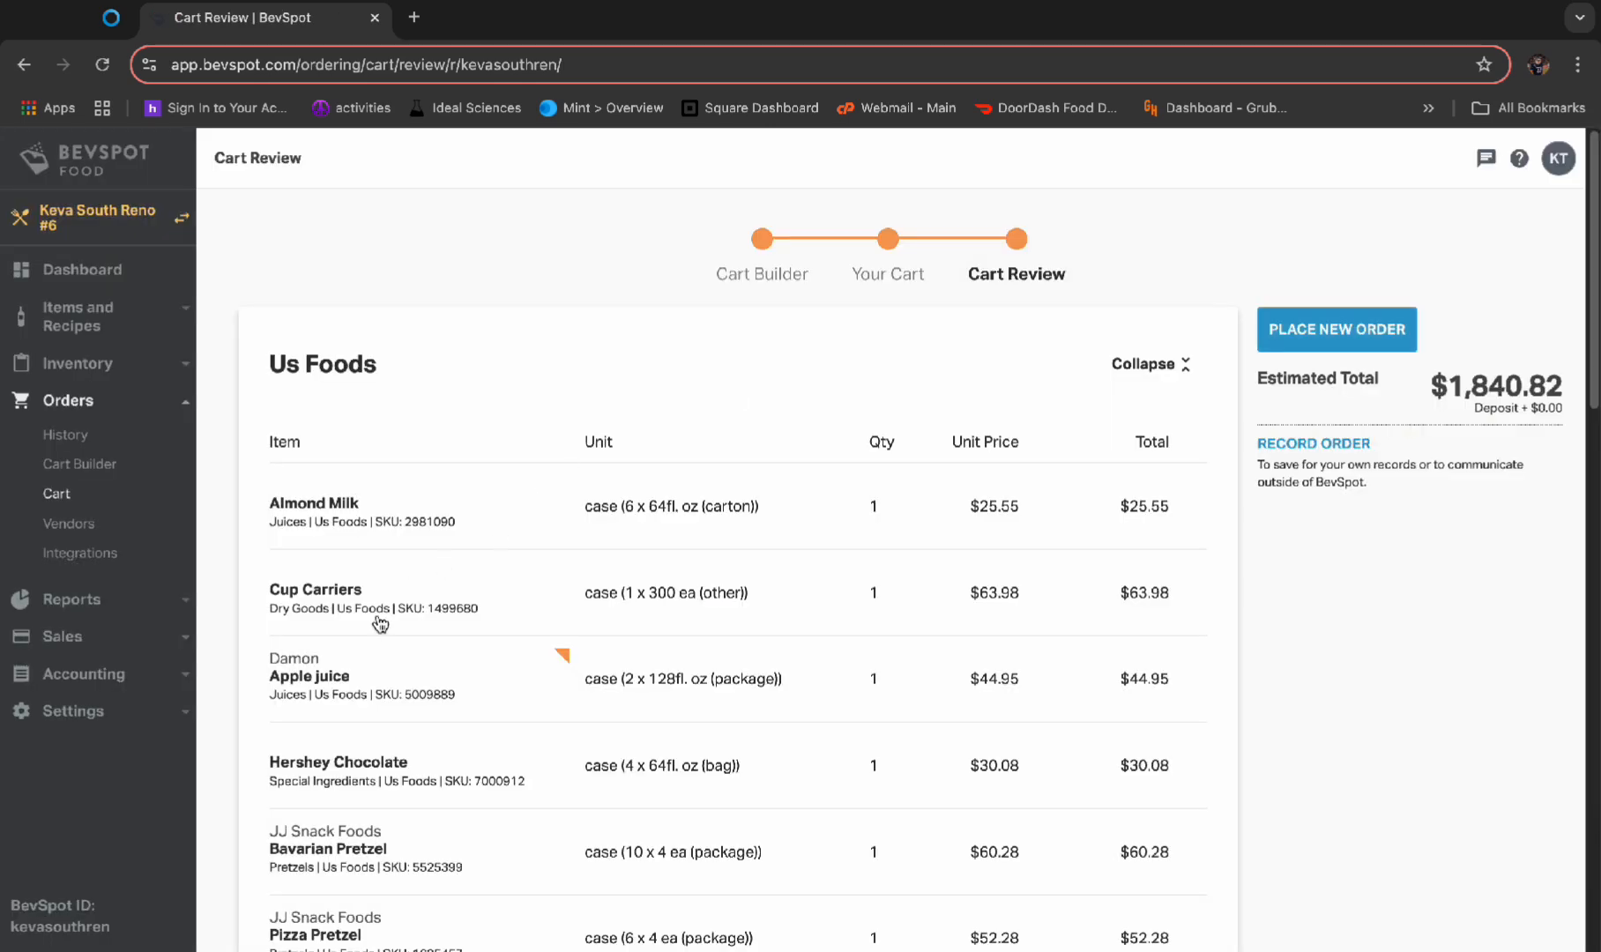
Look over the Us Foods order lines in Cart Review and place the new order
scroll(477, 624, down, 10)
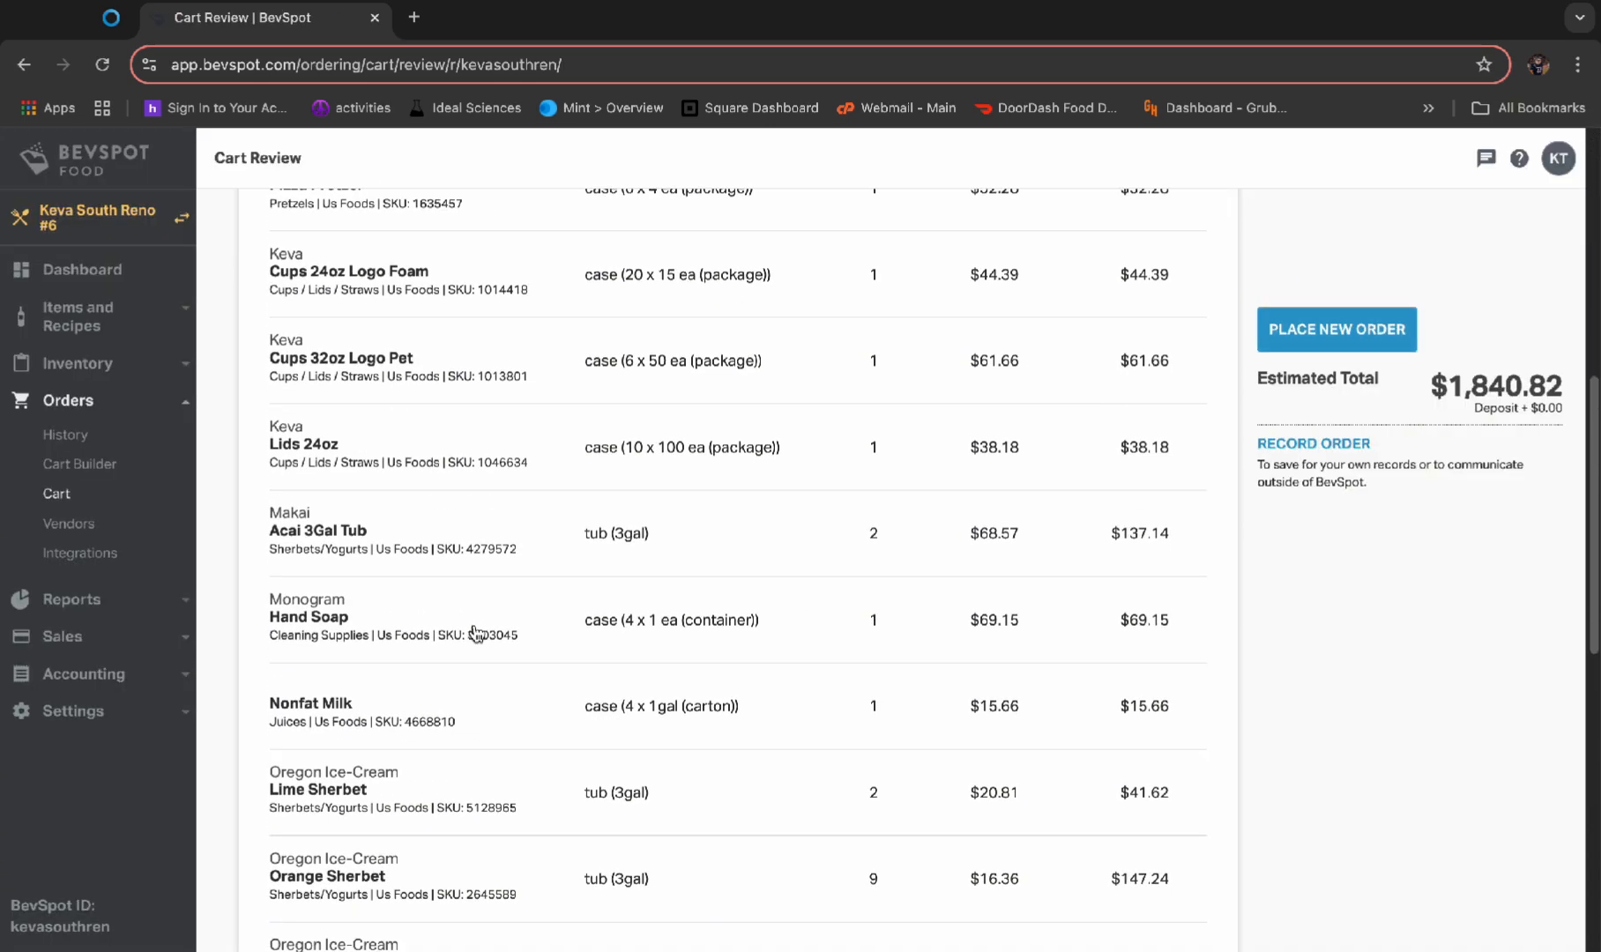
scroll(477, 652, down, 7)
scroll(731, 703, up, 3)
scroll(731, 705, up, 15)
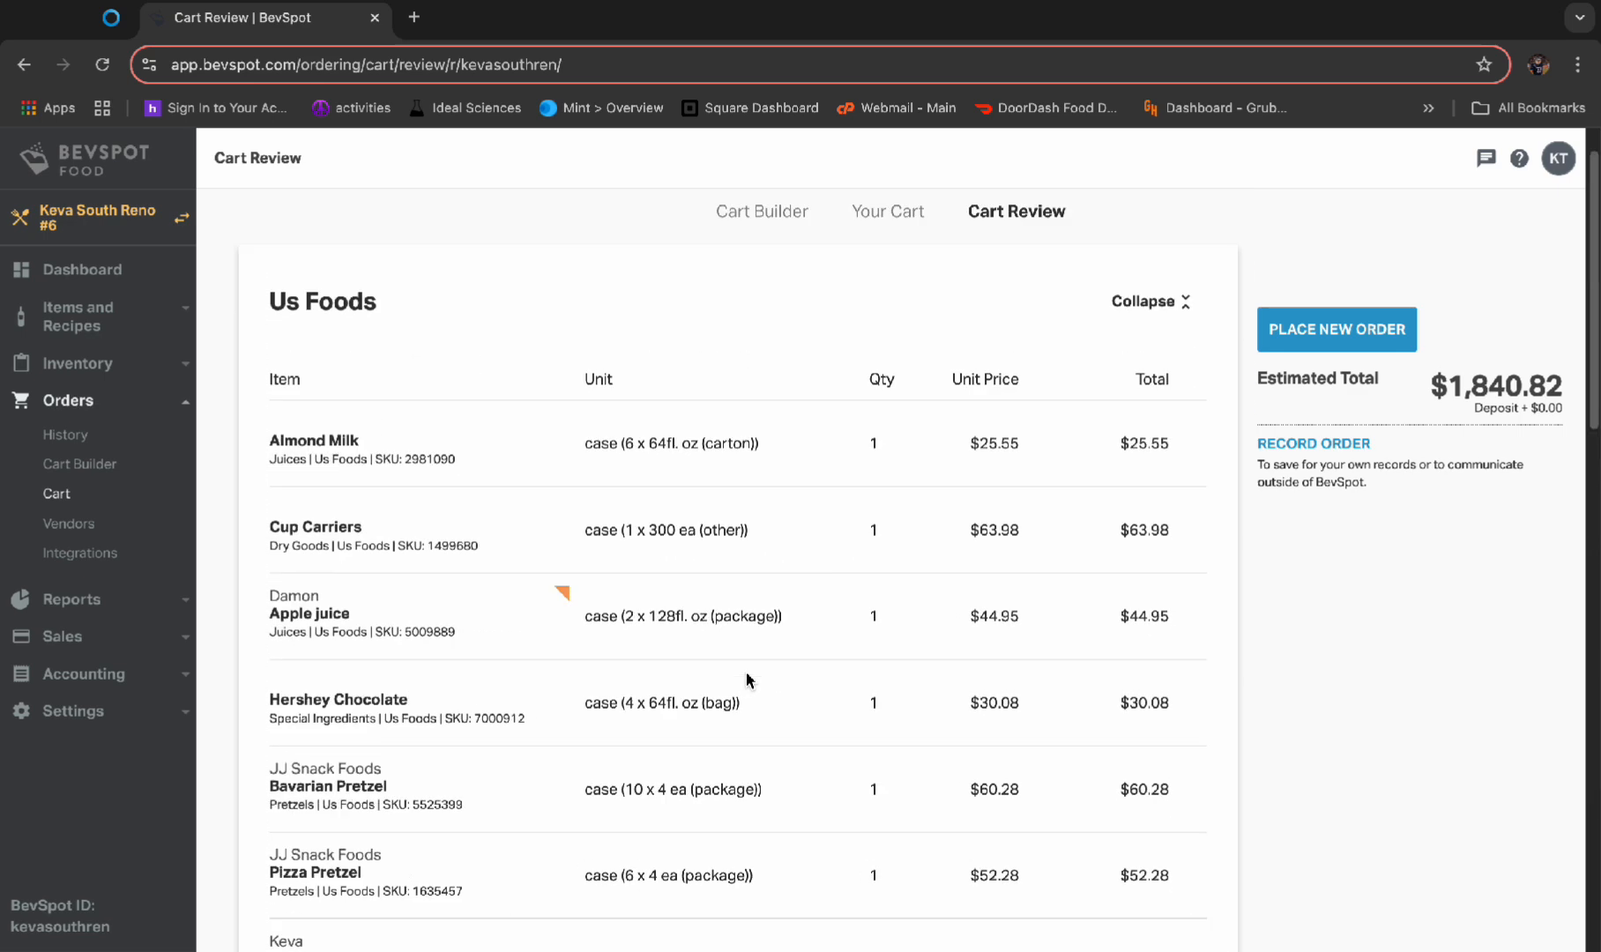
click(1338, 331)
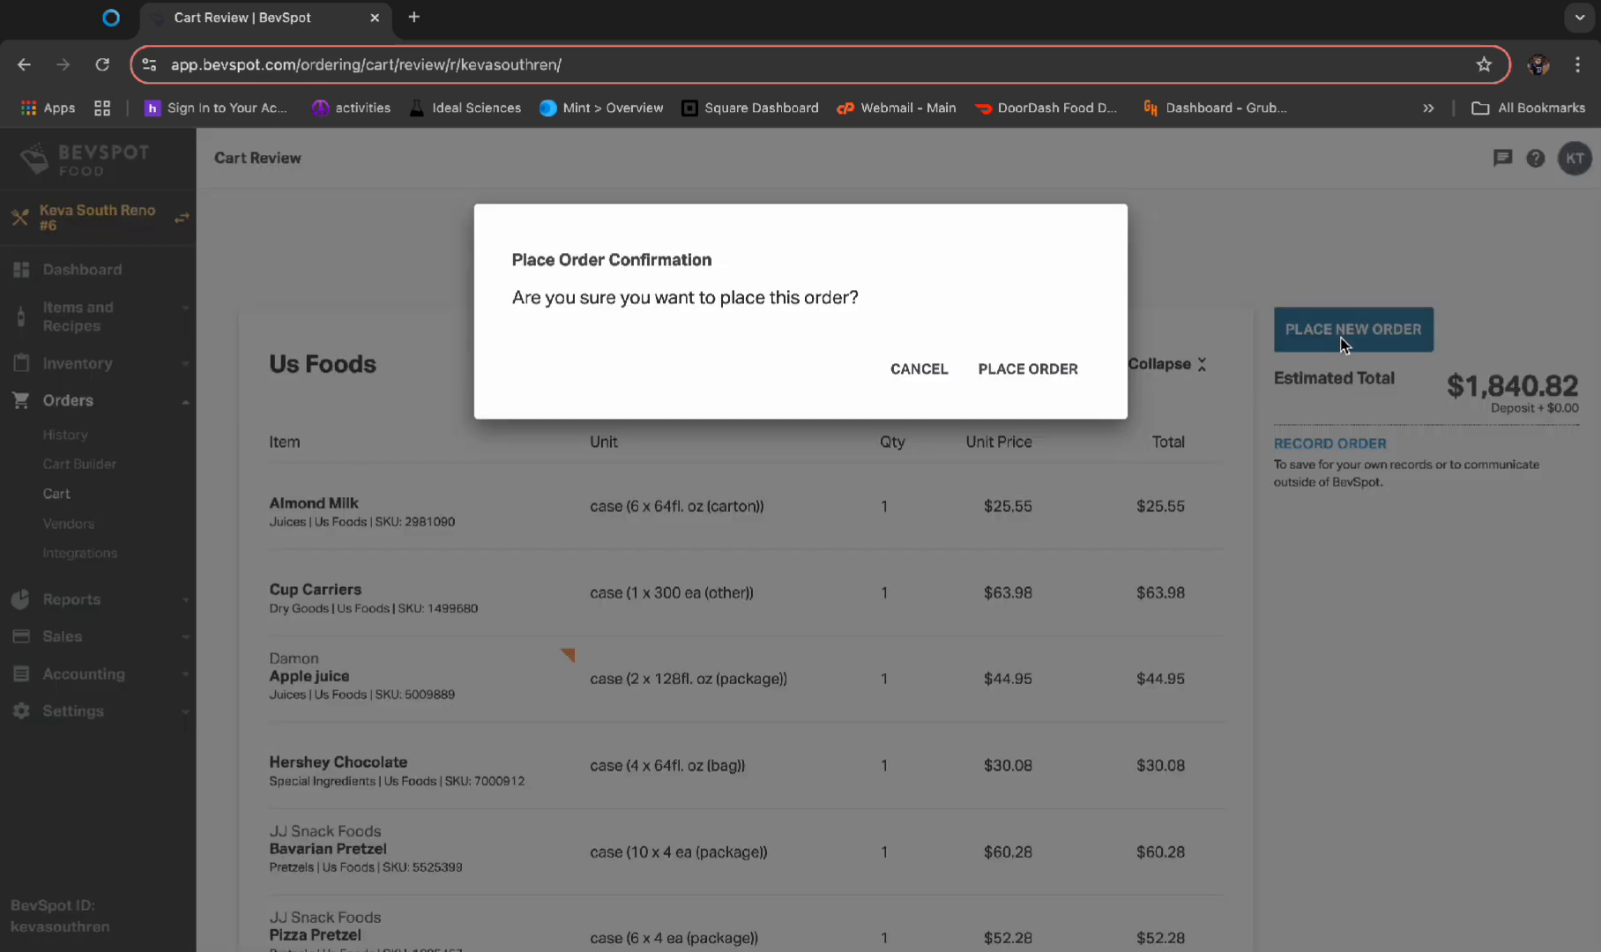
click(1029, 371)
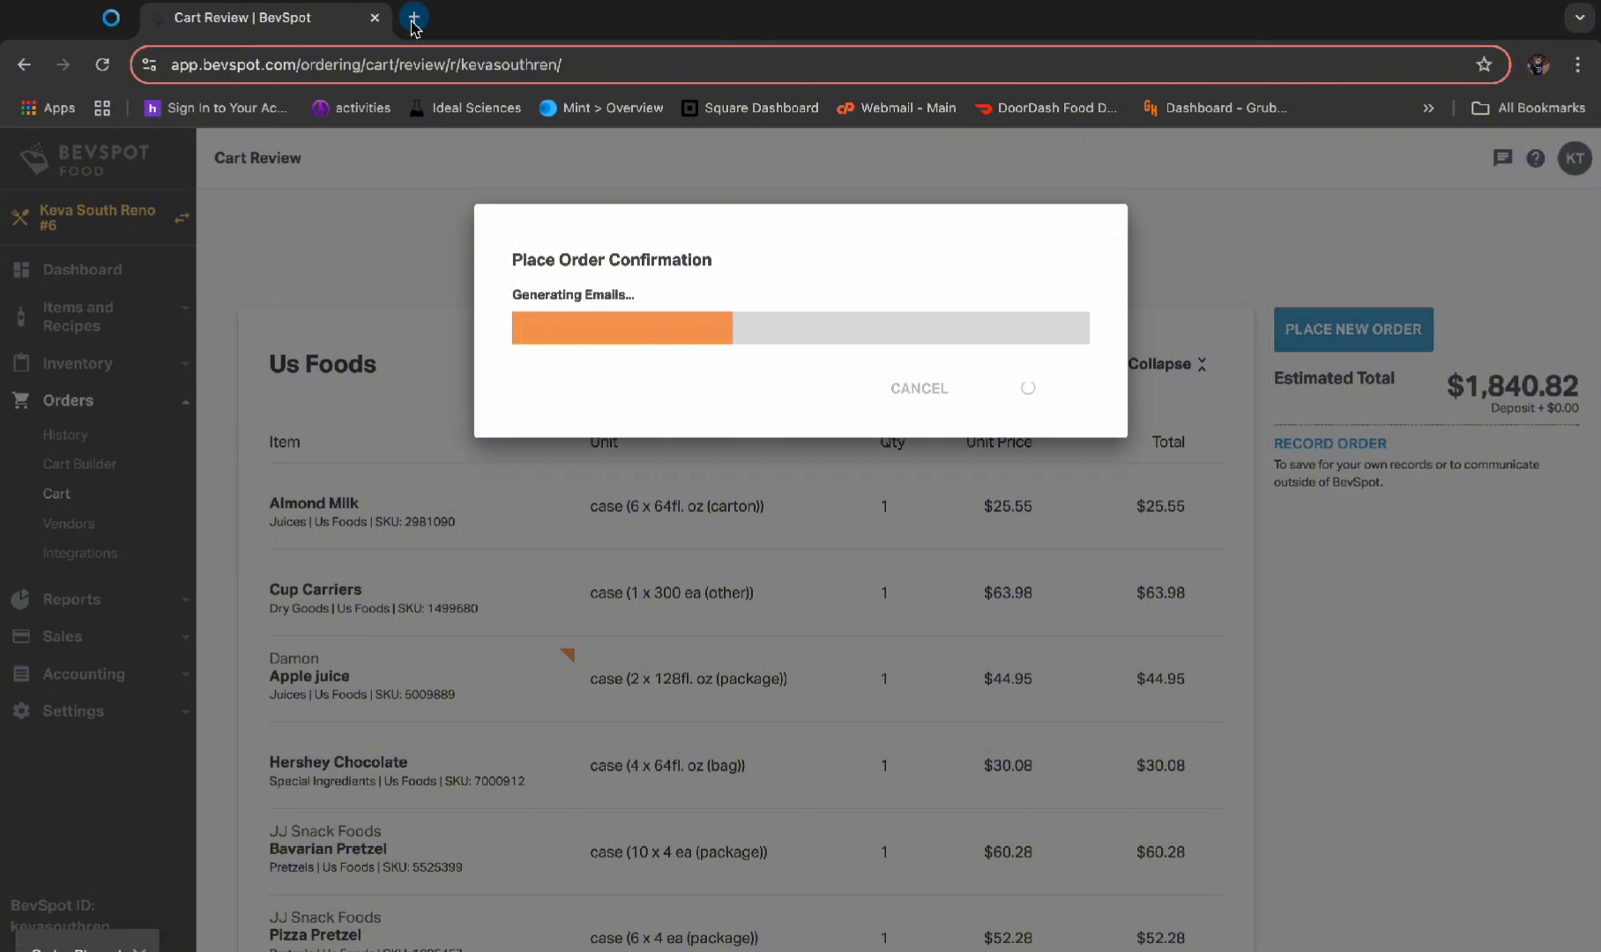
Open the US Foods website in a new browser tab and go to its online ordering portal
click(413, 18)
text(us)
key(Return)
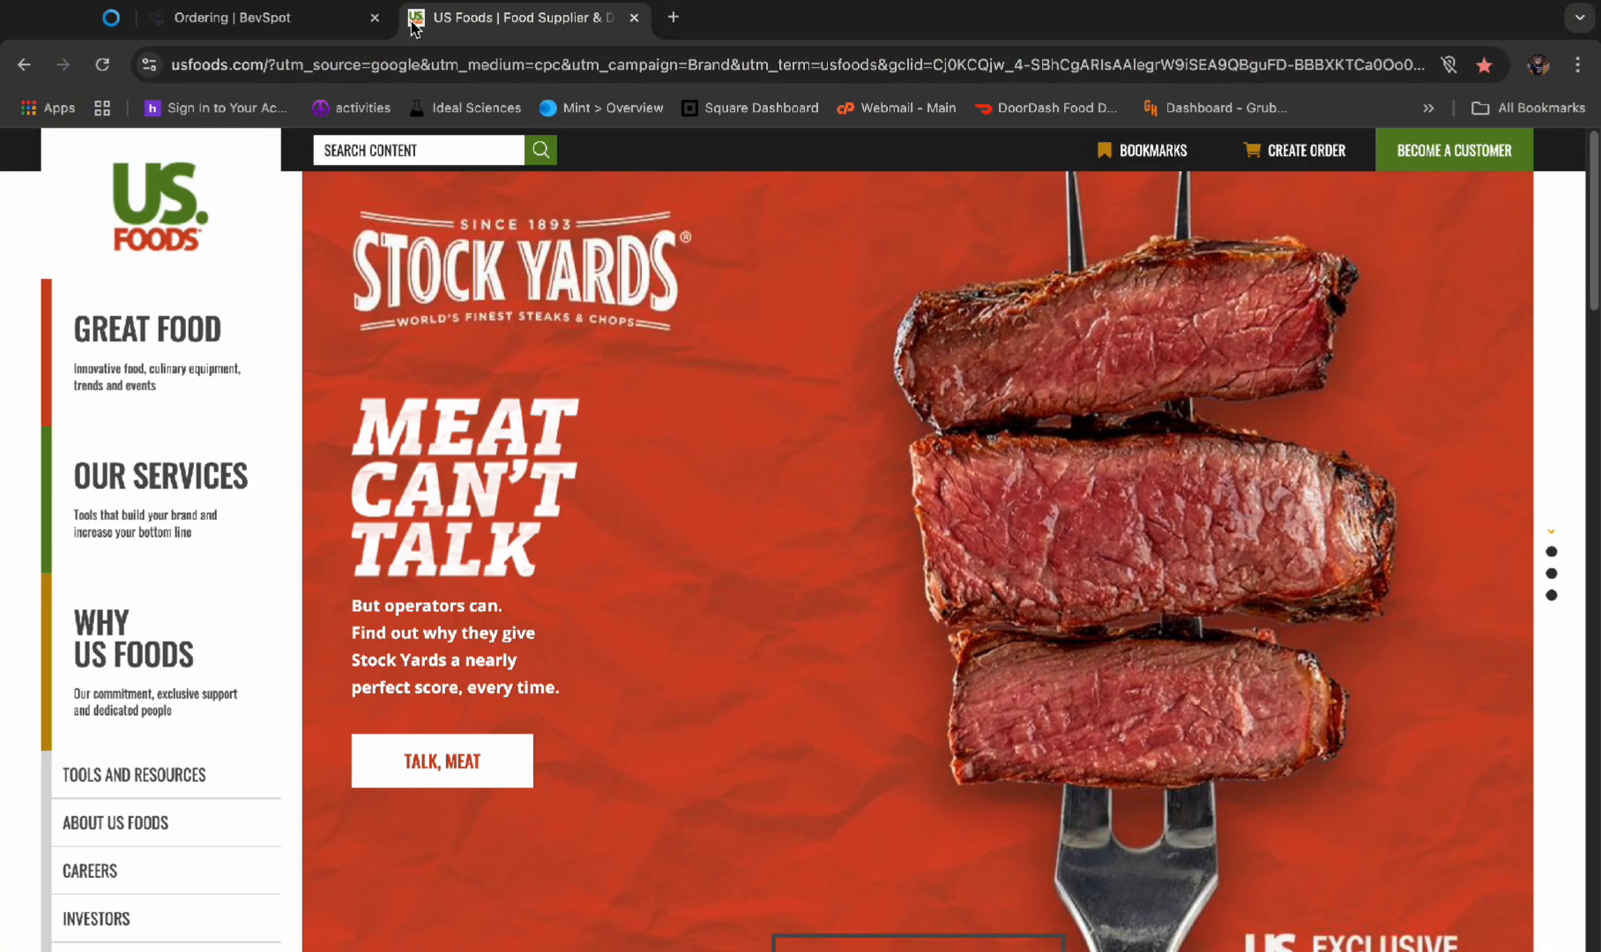
click(1297, 148)
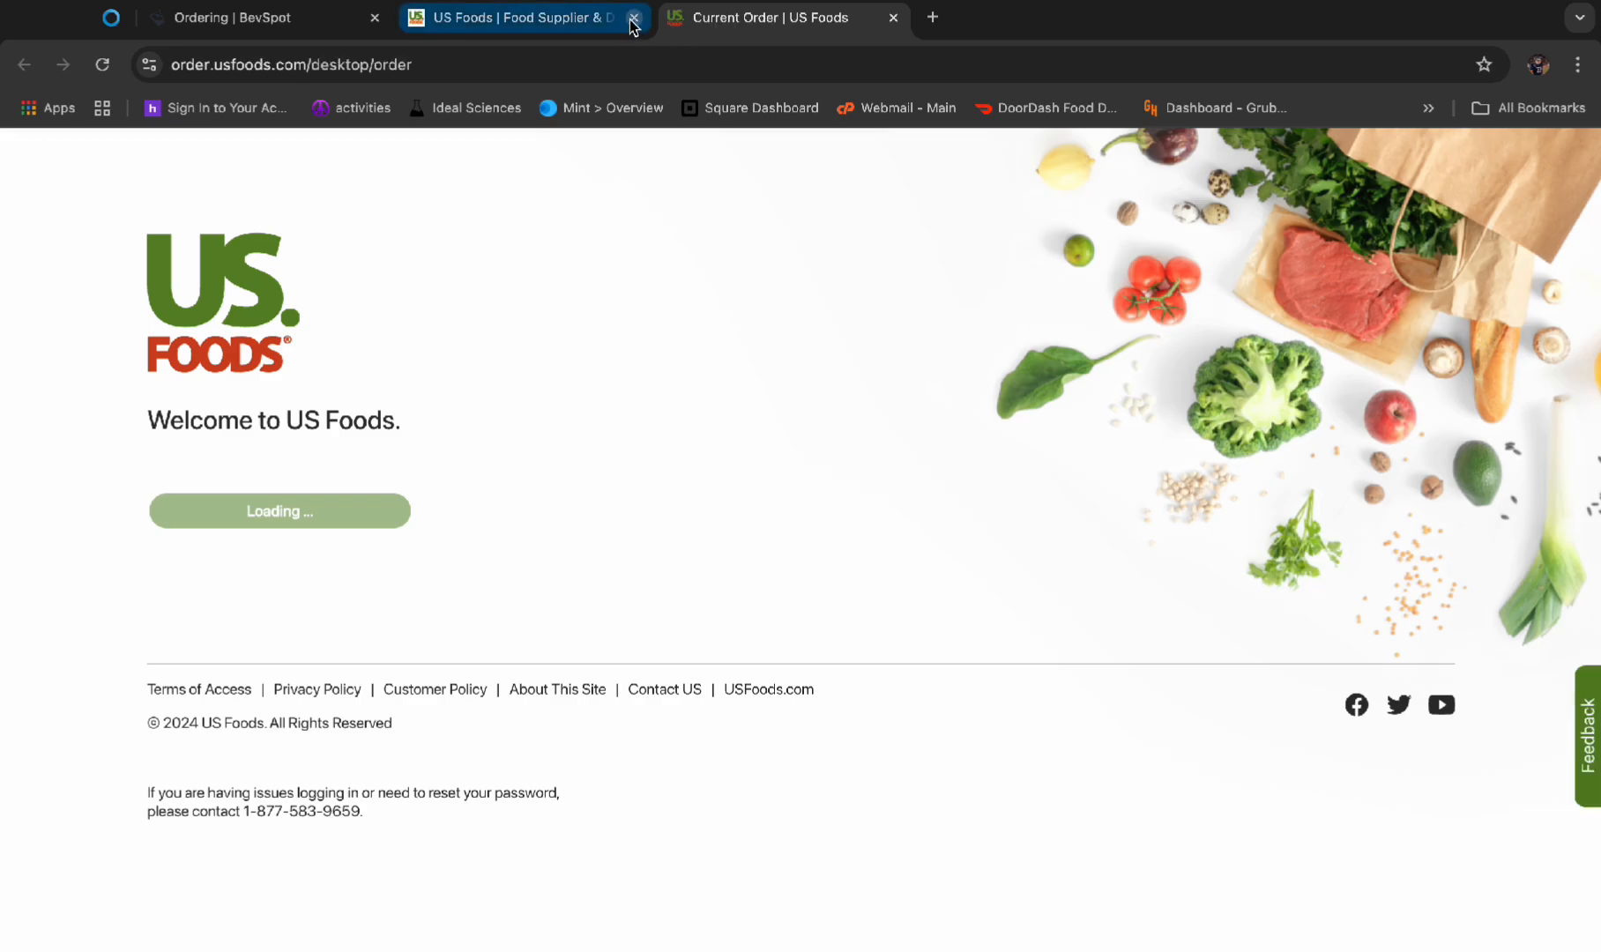
click(634, 17)
Switch the US Foods ordering location to Keva Juice South
click(397, 164)
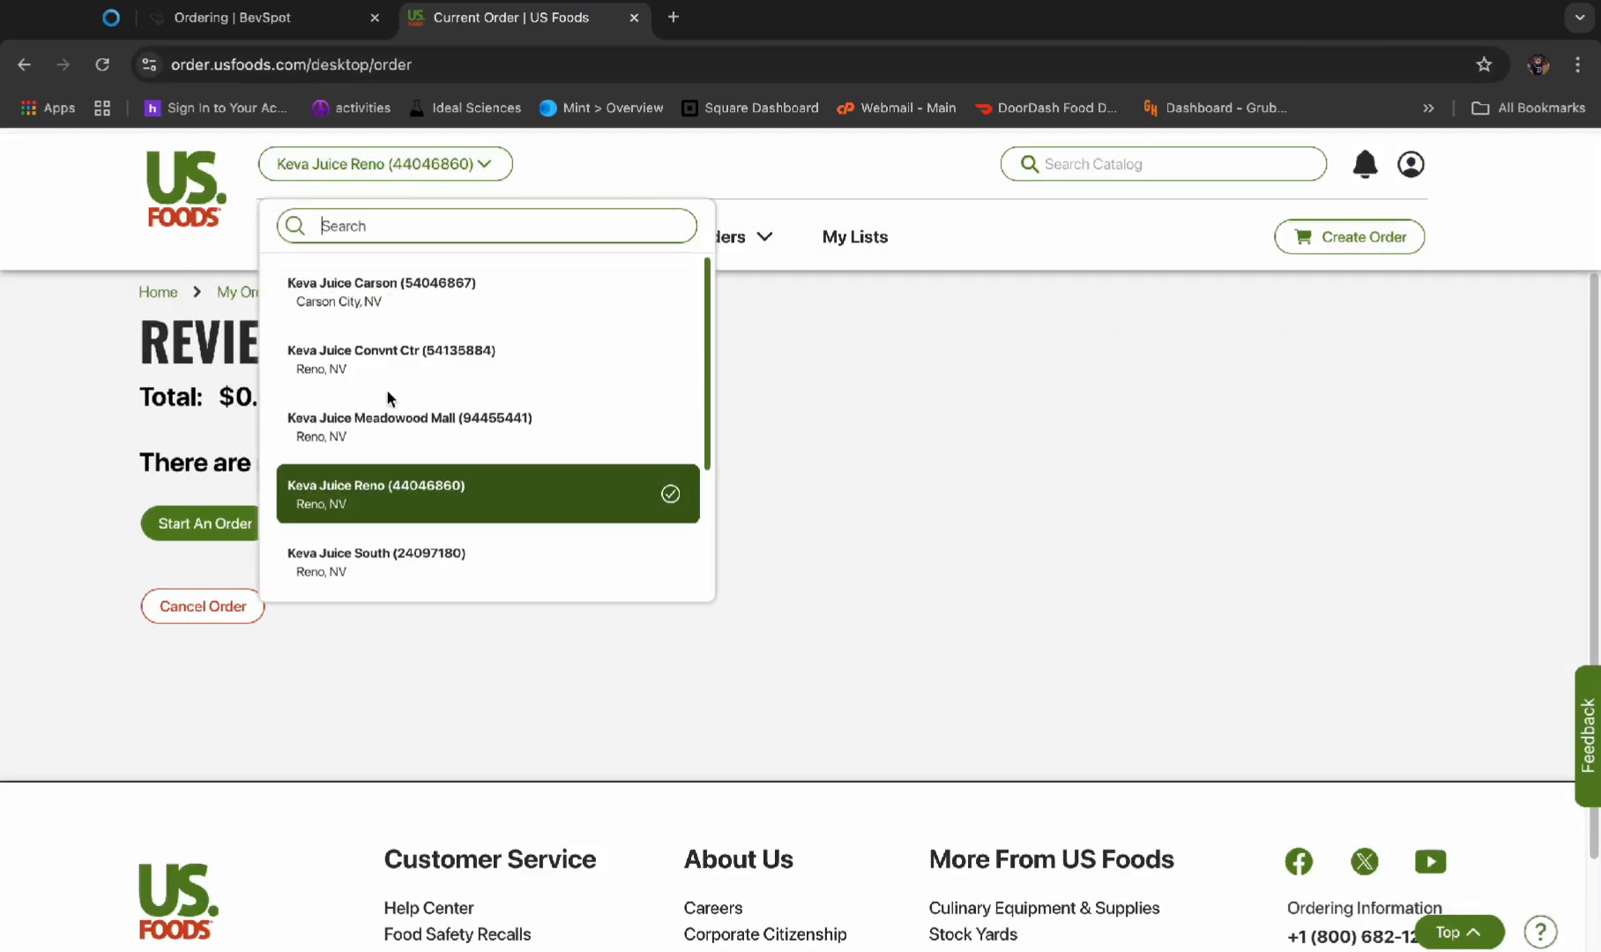
scroll(401, 529, down, 3)
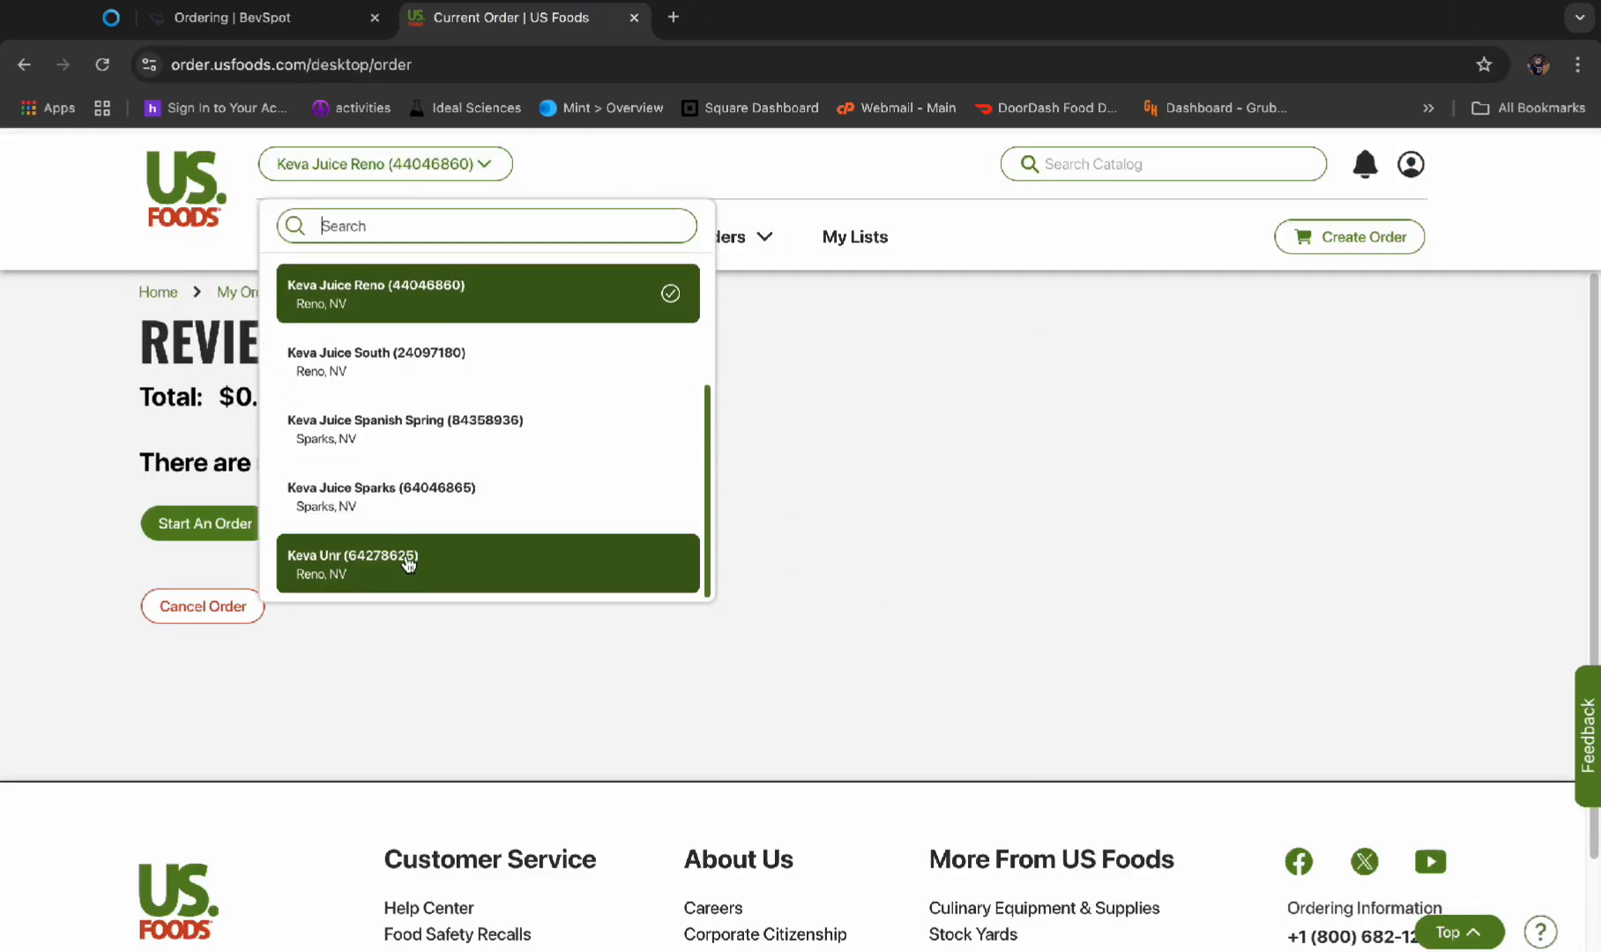
scroll(427, 441, up, 2)
click(426, 507)
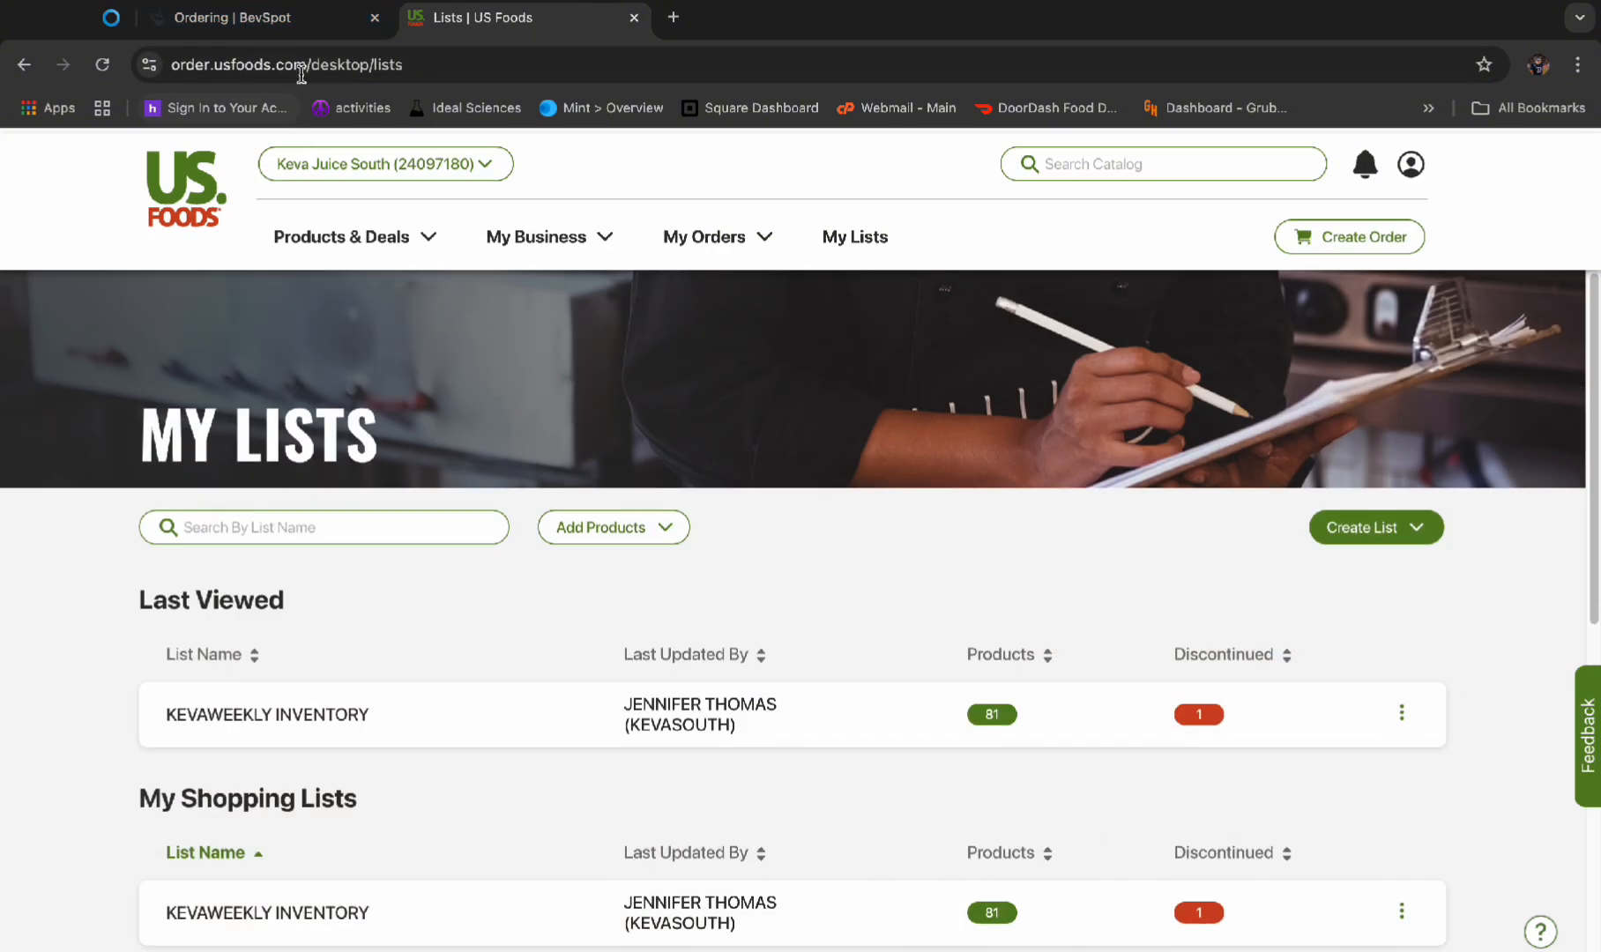
Open the KEVAWEEKLY INVENTORY shopping list and look over its products
click(404, 732)
scroll(625, 507, down, 4)
scroll(719, 540, up, 2)
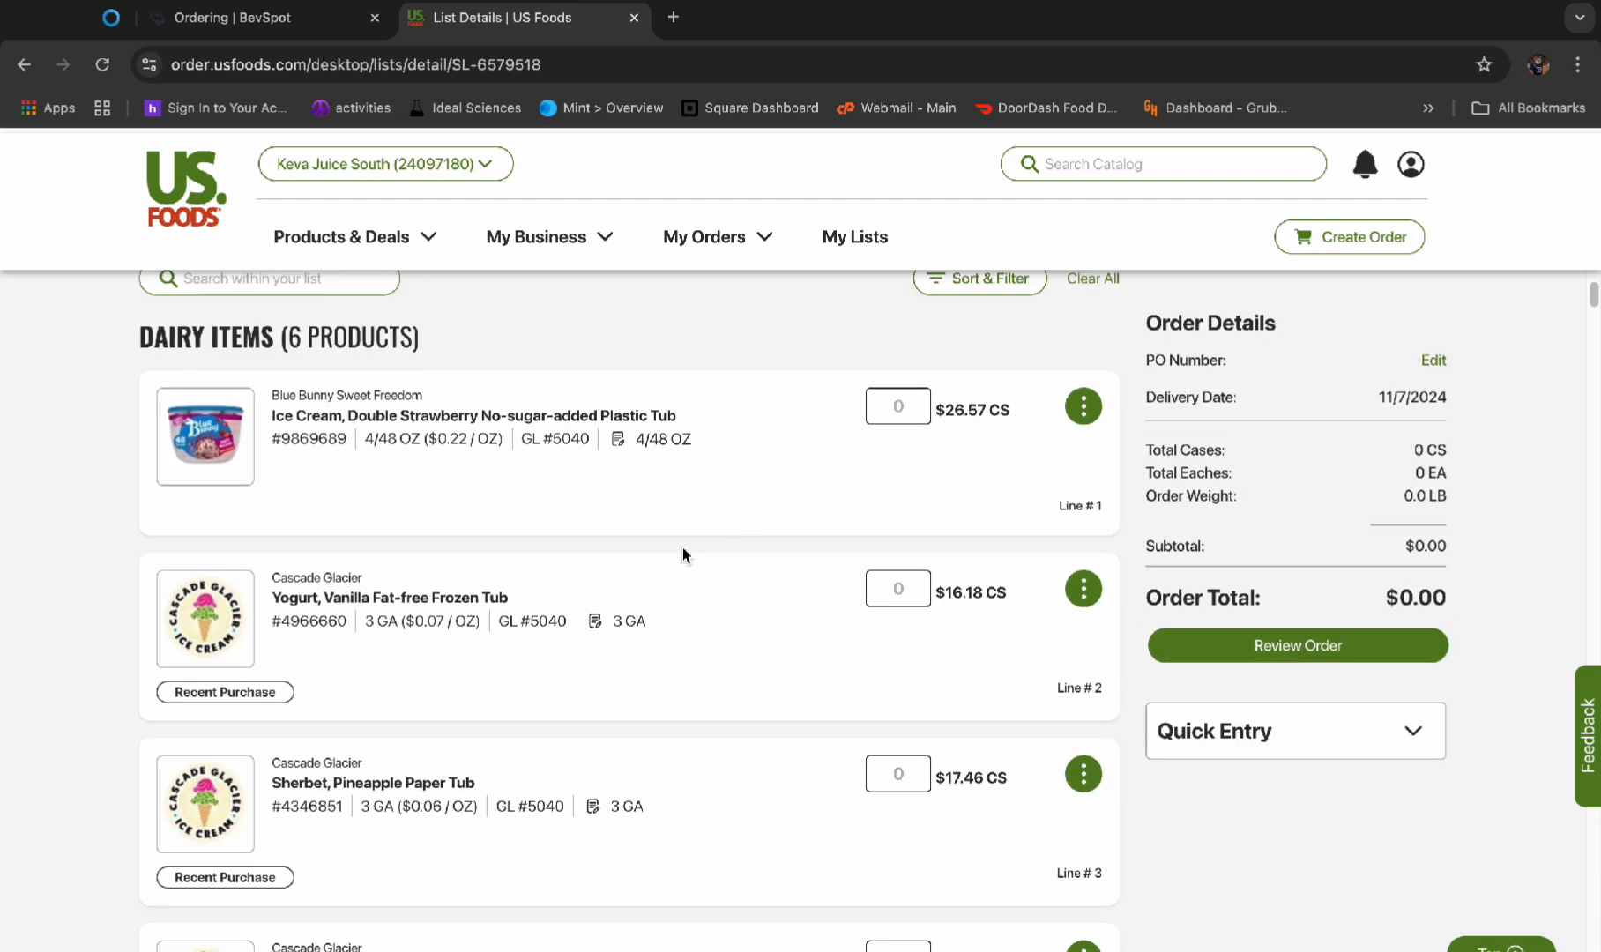
scroll(530, 462, down, 3)
Switch to BevSpot and open the item lines of the Us Foods order with expected delivery Nov. 07 2024
click(314, 19)
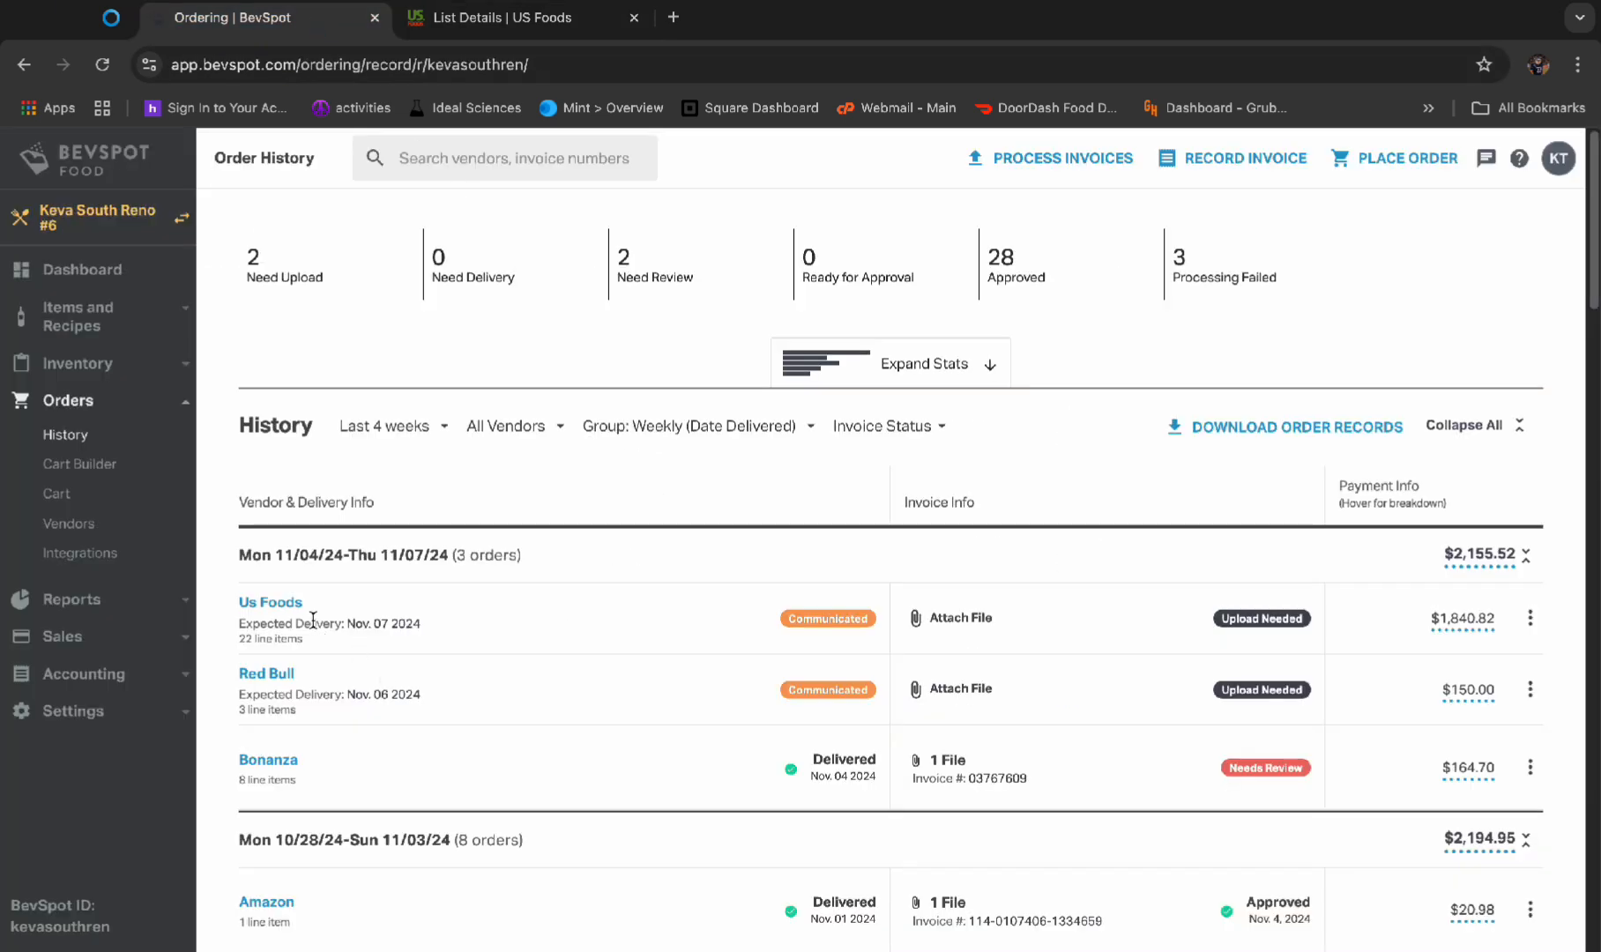
click(270, 603)
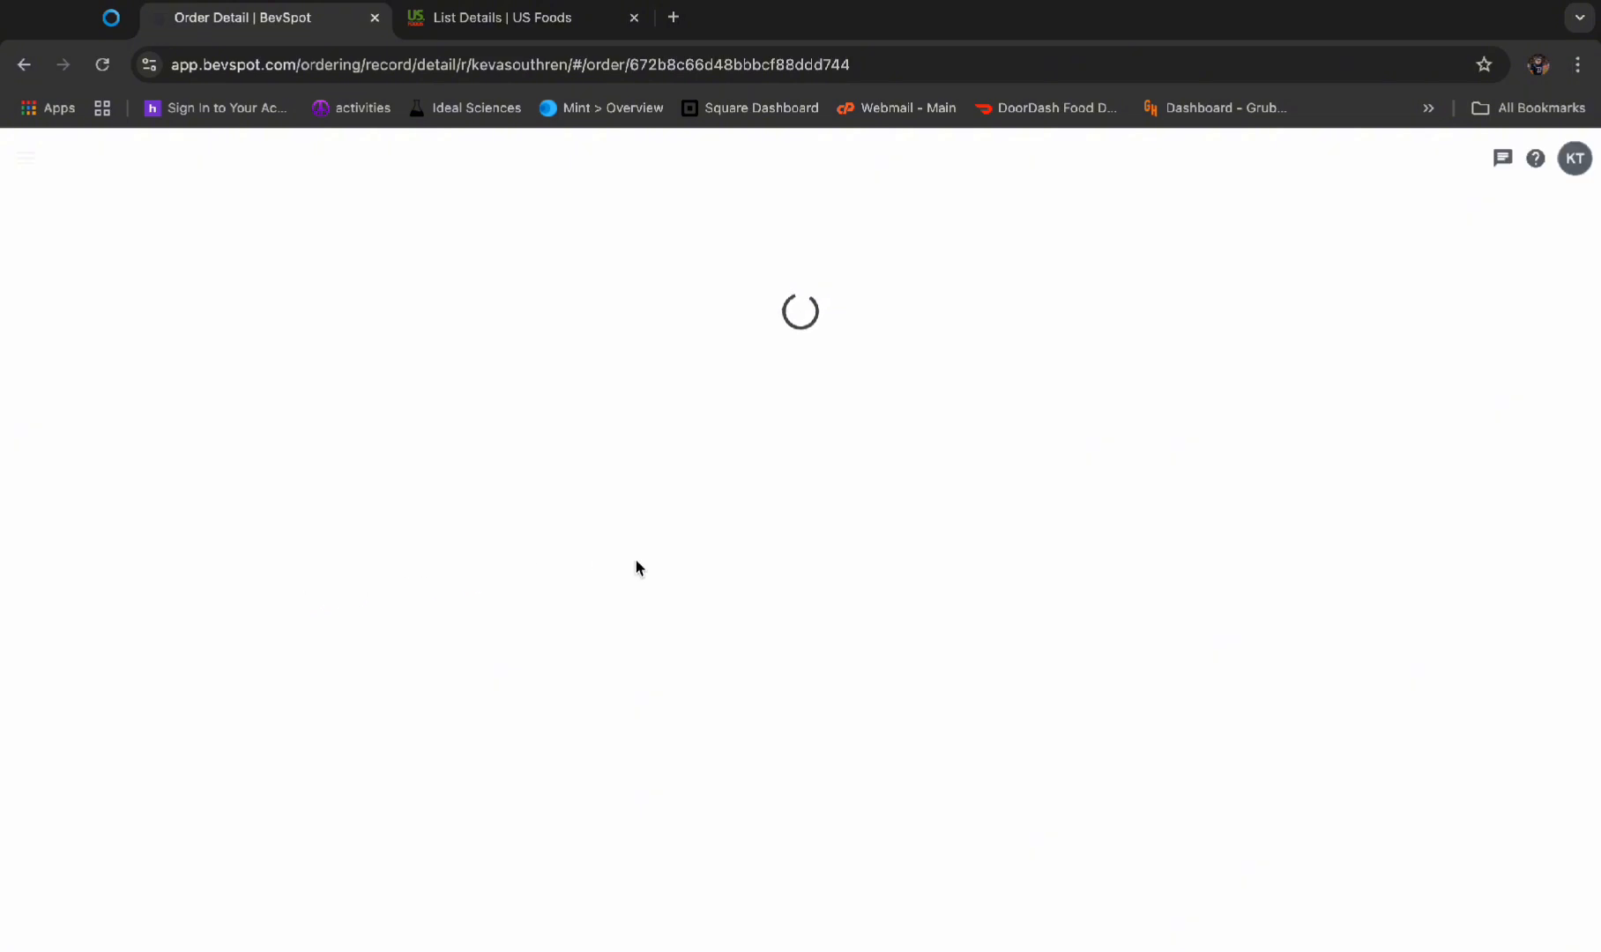
scroll(630, 639, down, 7)
scroll(630, 640, down, 2)
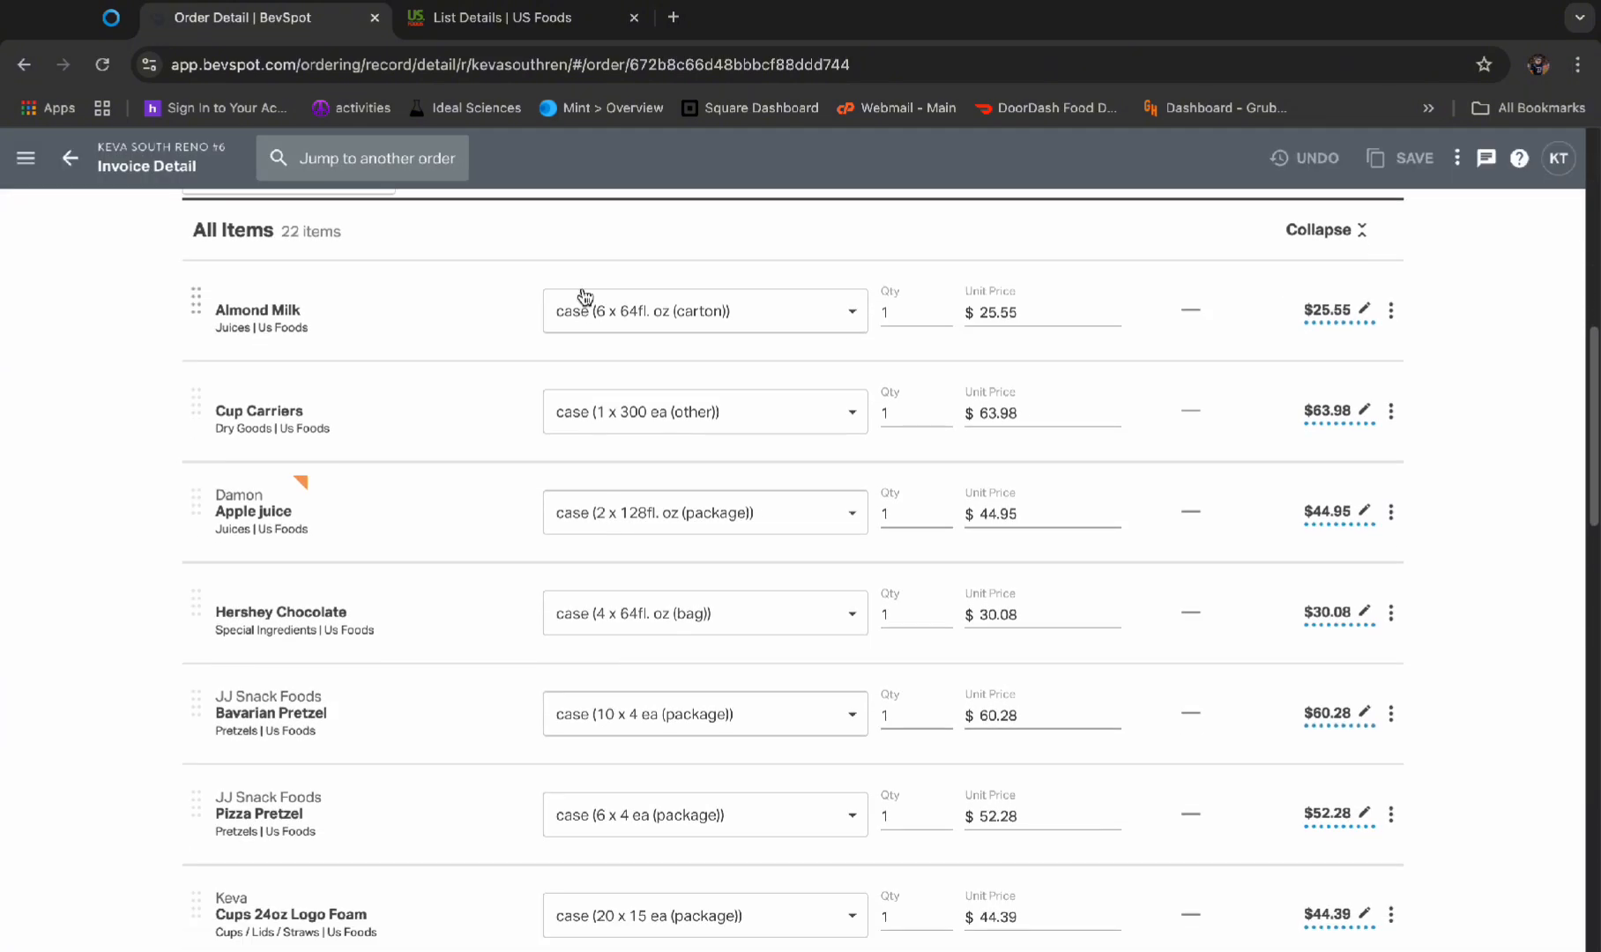
Back on US Foods, find the Silk almond milk within the shopping list and order 1 case
click(528, 35)
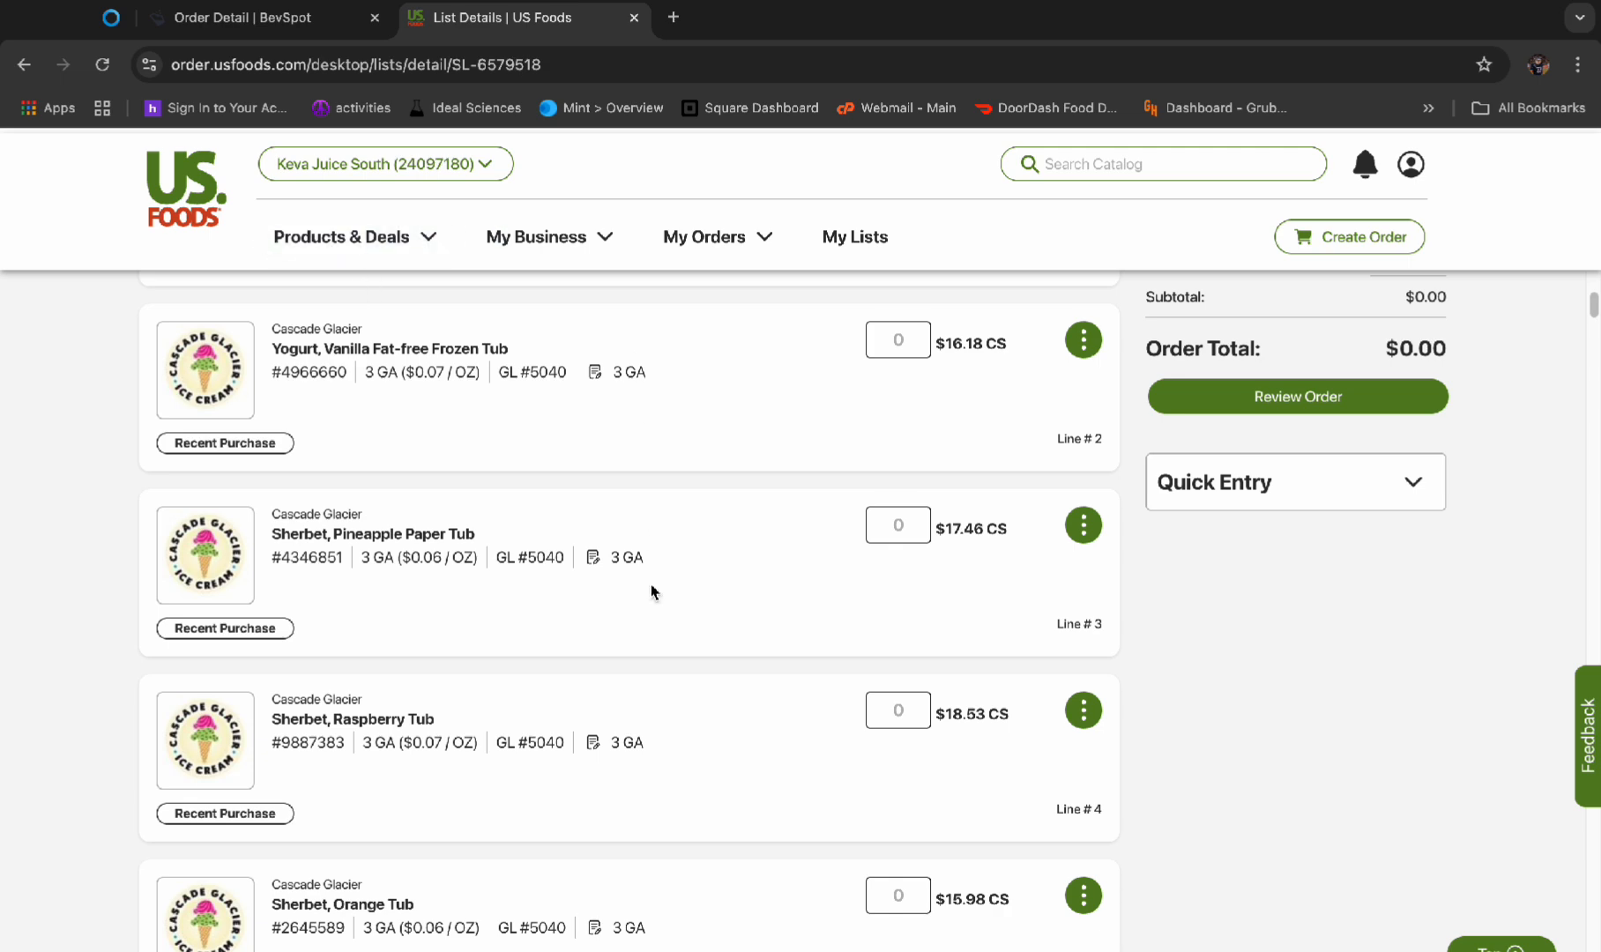
scroll(651, 539, up, 10)
click(387, 483)
text(almon)
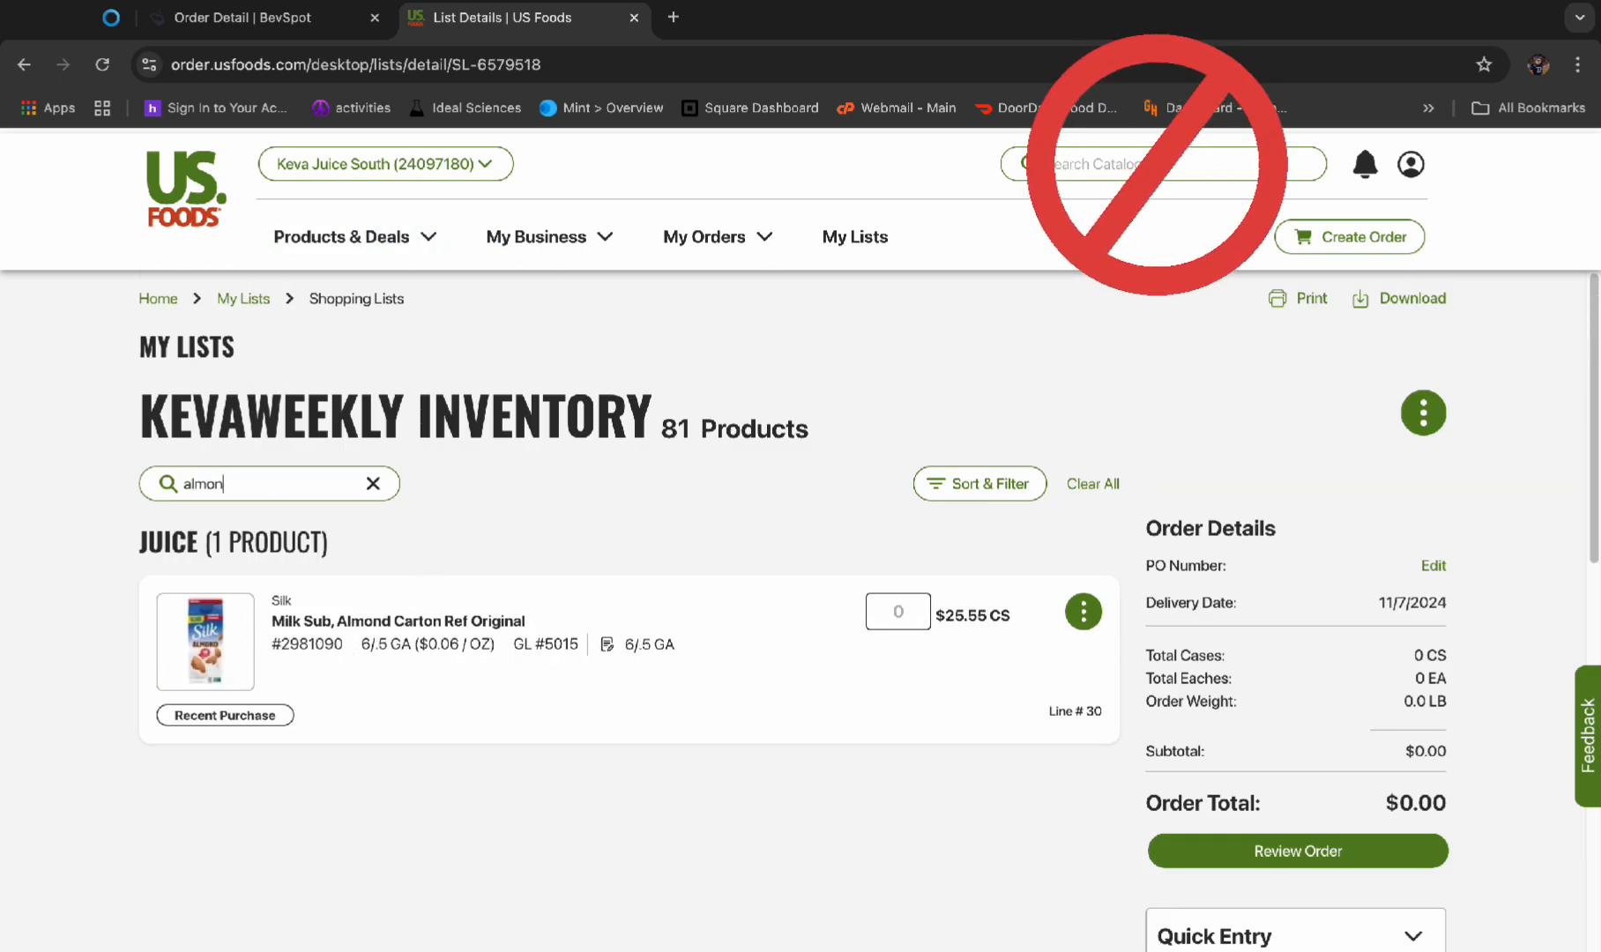
click(892, 611)
text(1)
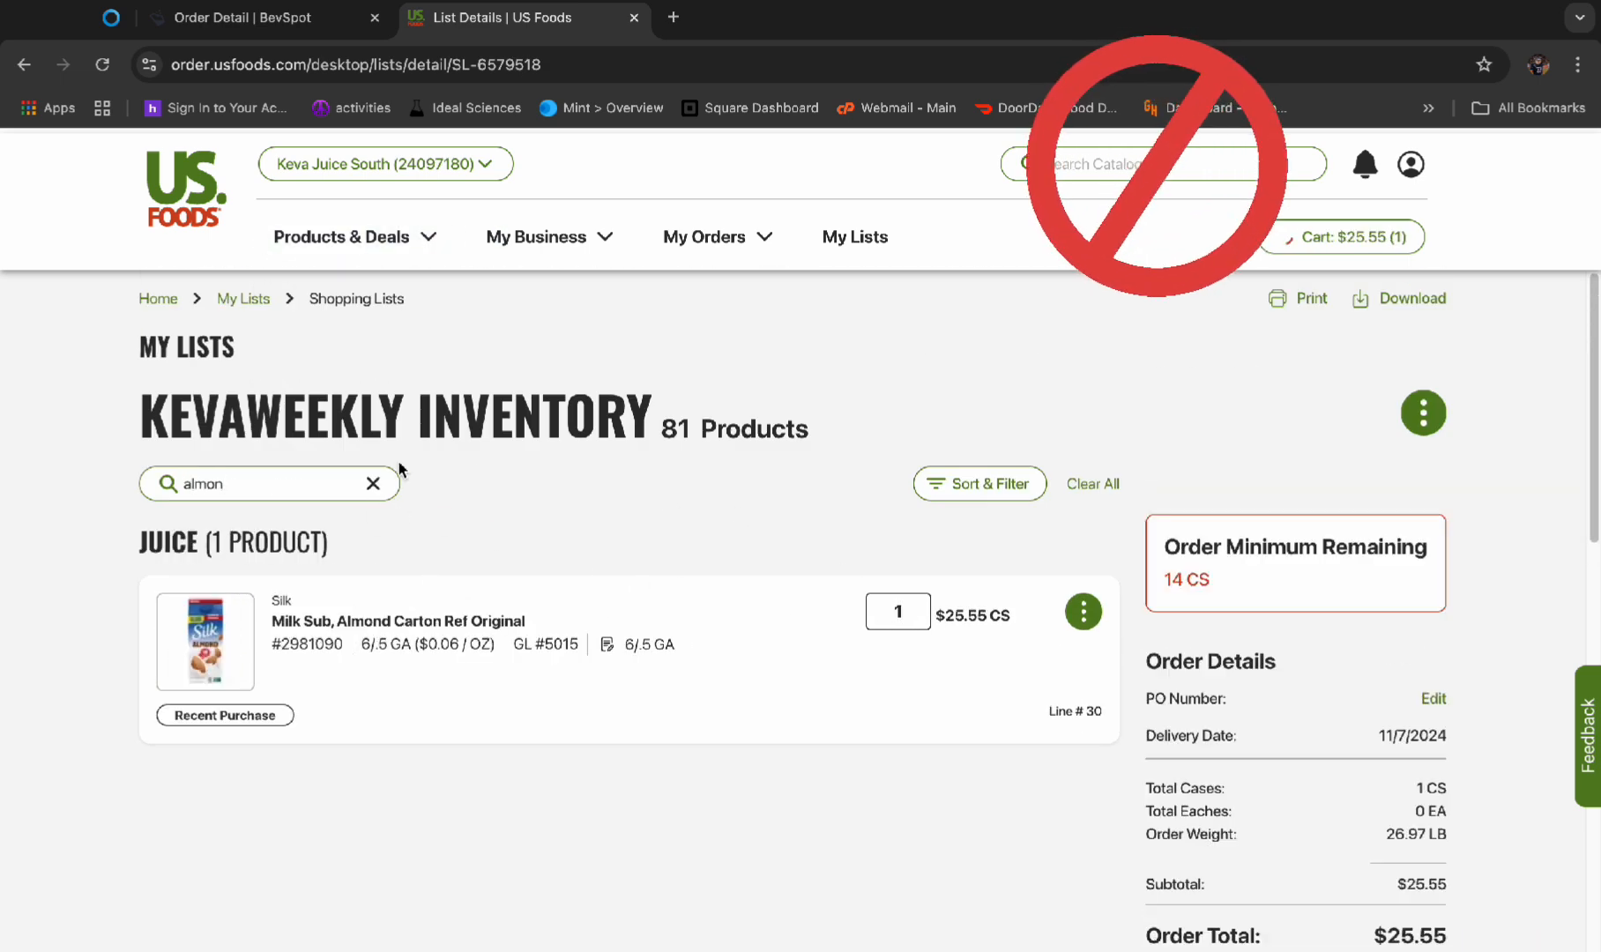
Search the shopping list for the cup carriers and order 1 case of the Pactiv 4-cup drink carrier
click(373, 483)
text(cup)
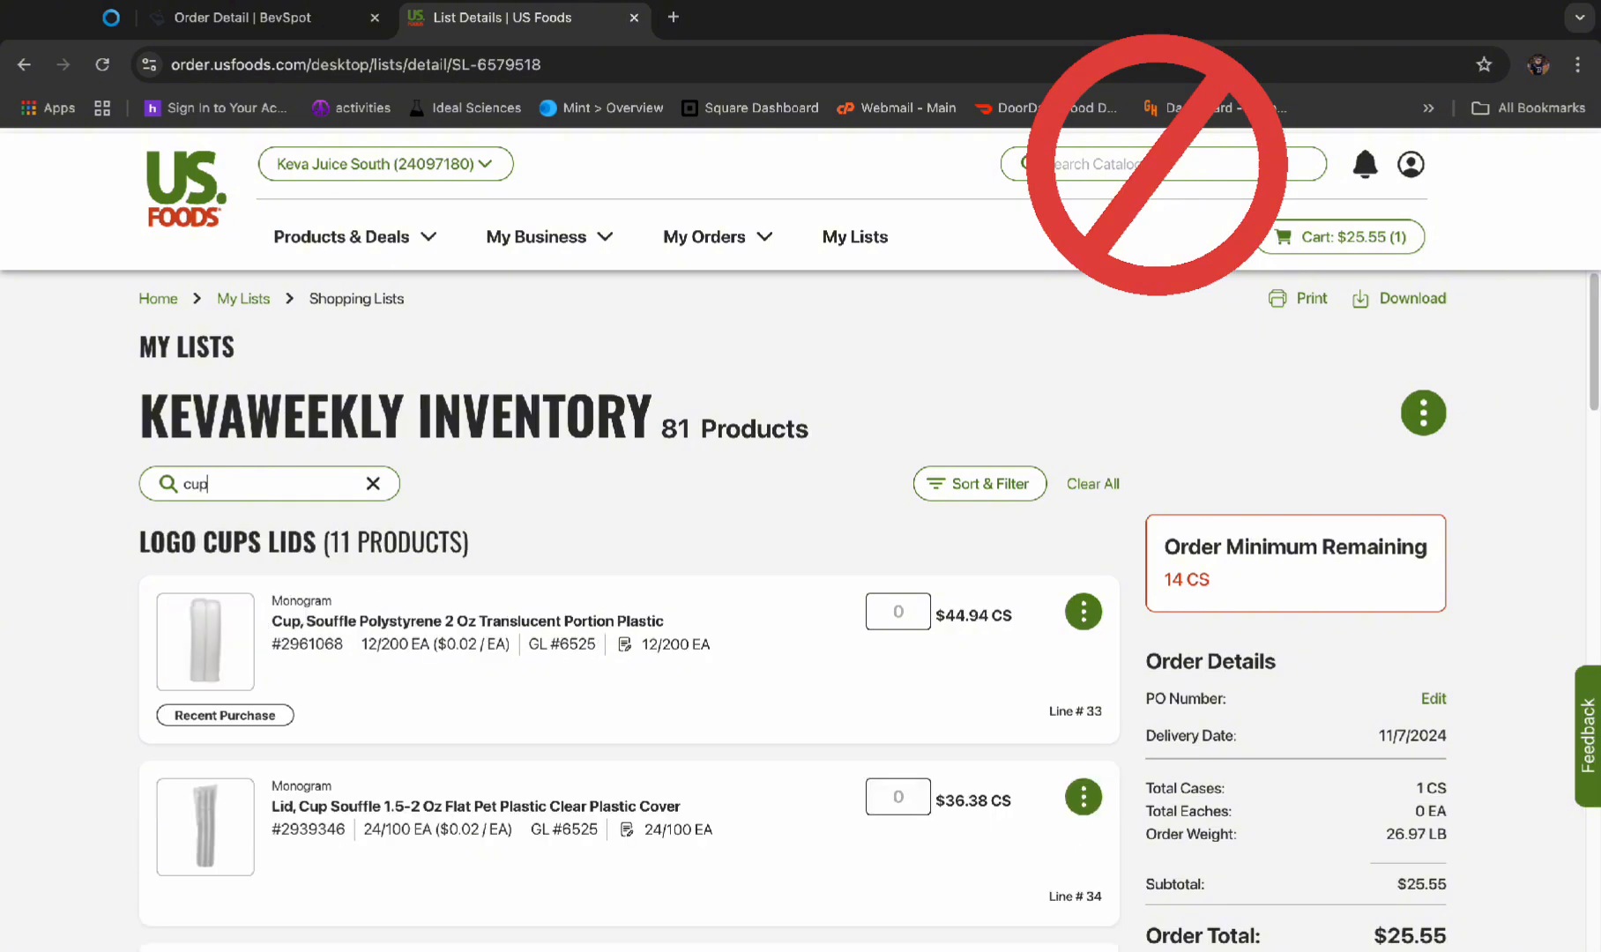
text( carr)
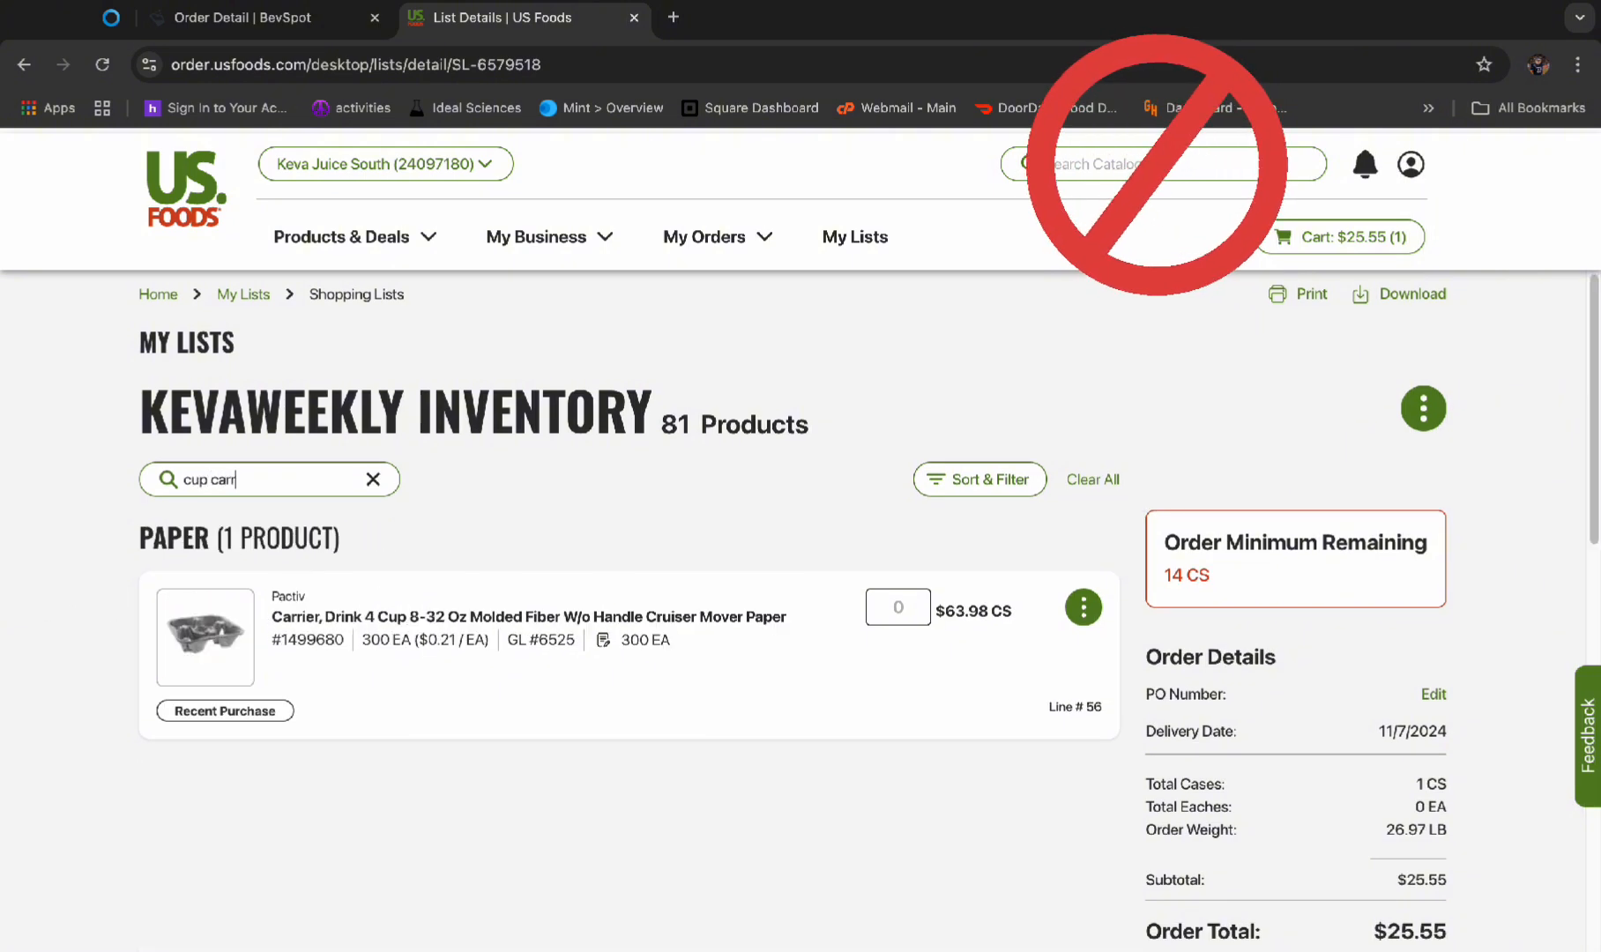
click(897, 606)
text(1)
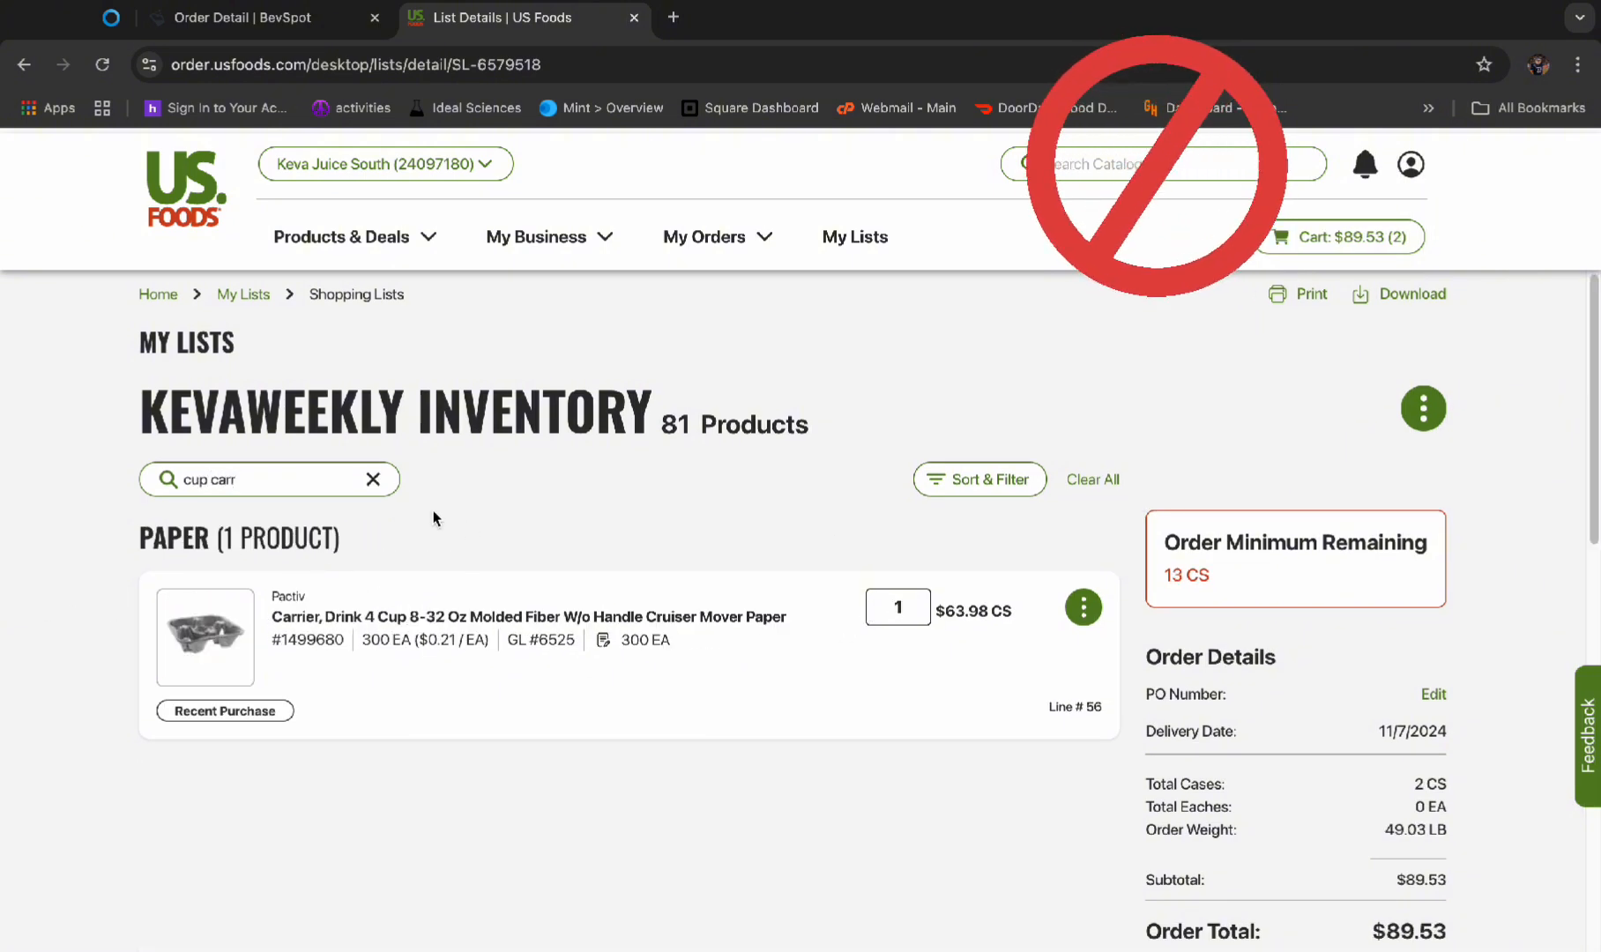
Check the next item in the BevSpot order and order 1 case of Fruitful apple juice base on US Foods
click(373, 480)
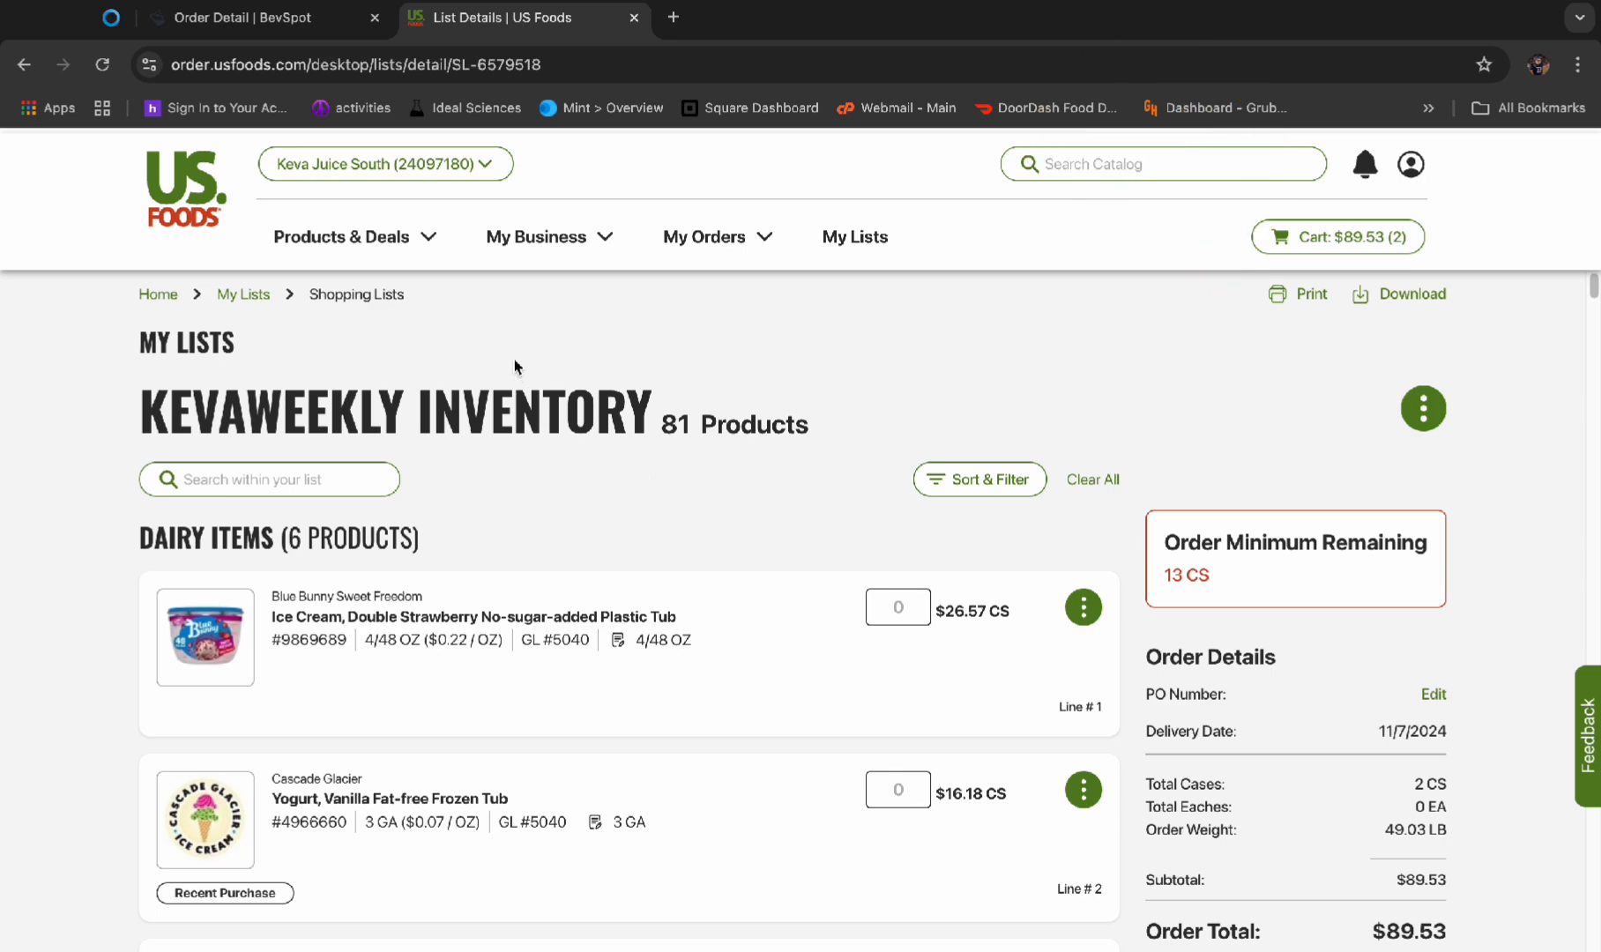
click(243, 17)
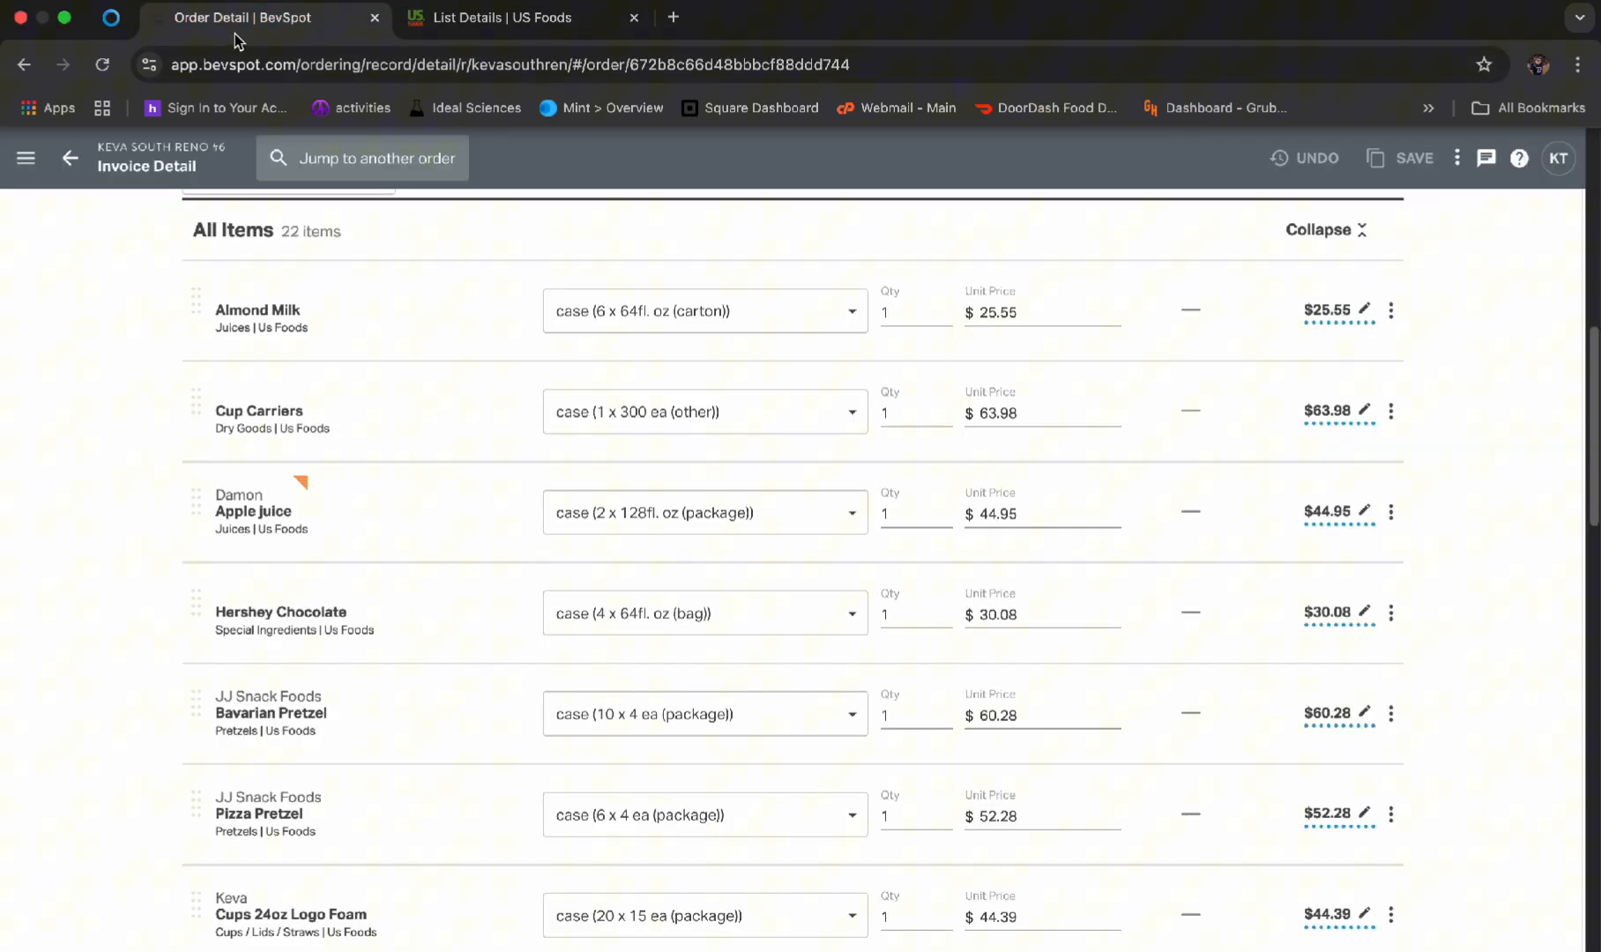
click(564, 22)
click(331, 476)
text(apple)
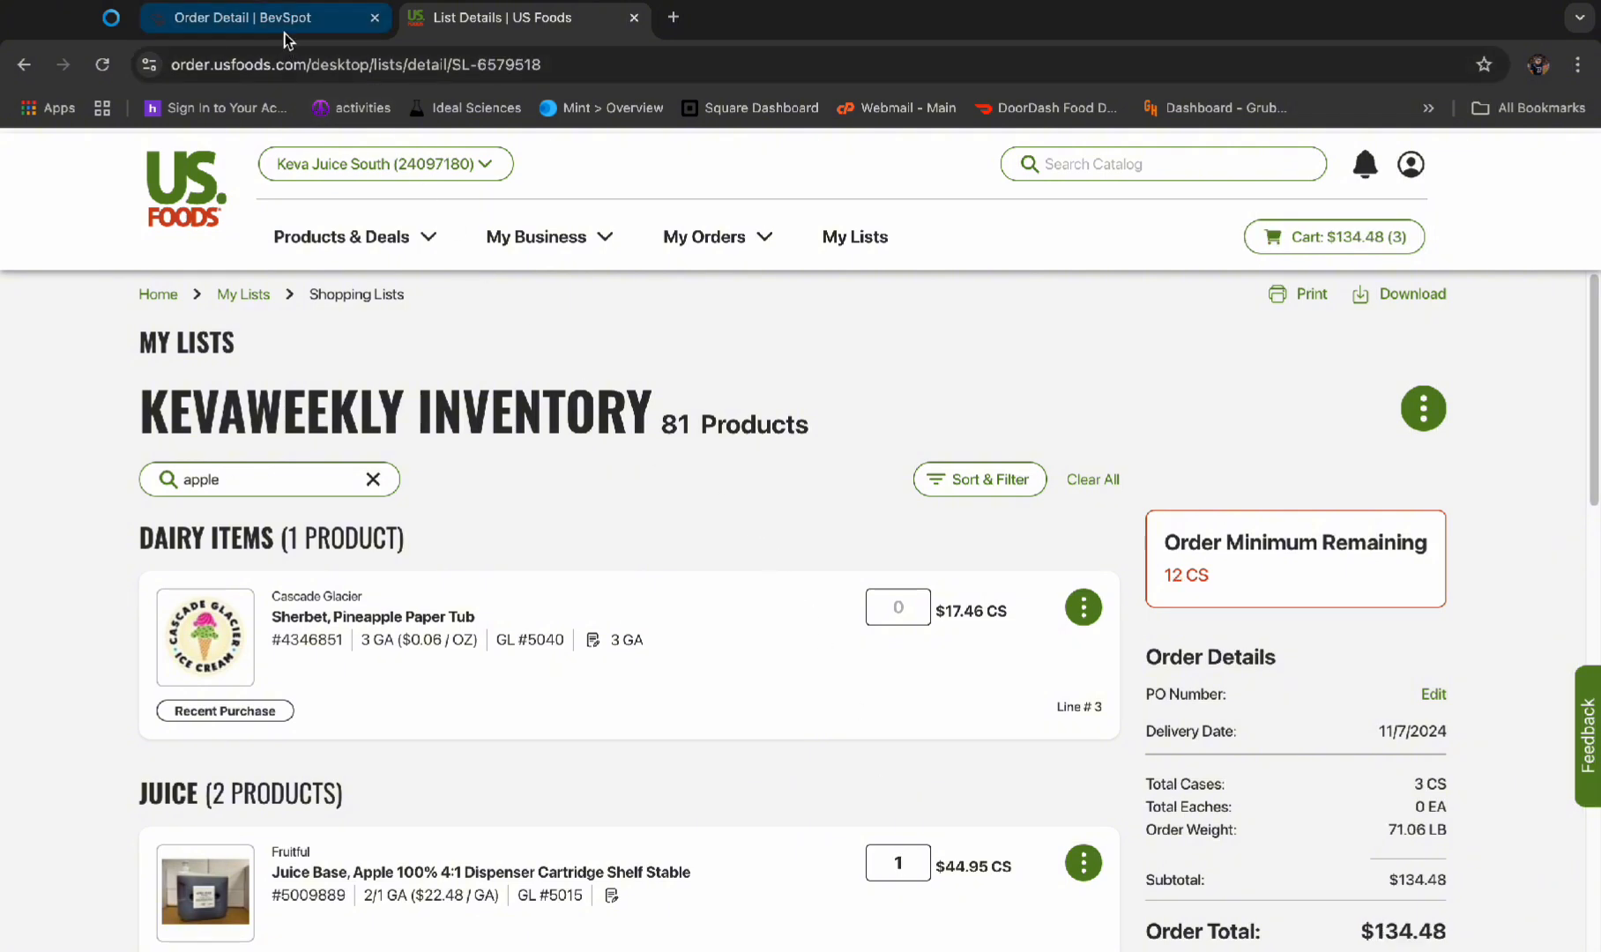
Check the BevSpot order and order 1 case of the Hershey chocolate liquid topping from the US Foods list
click(328, 24)
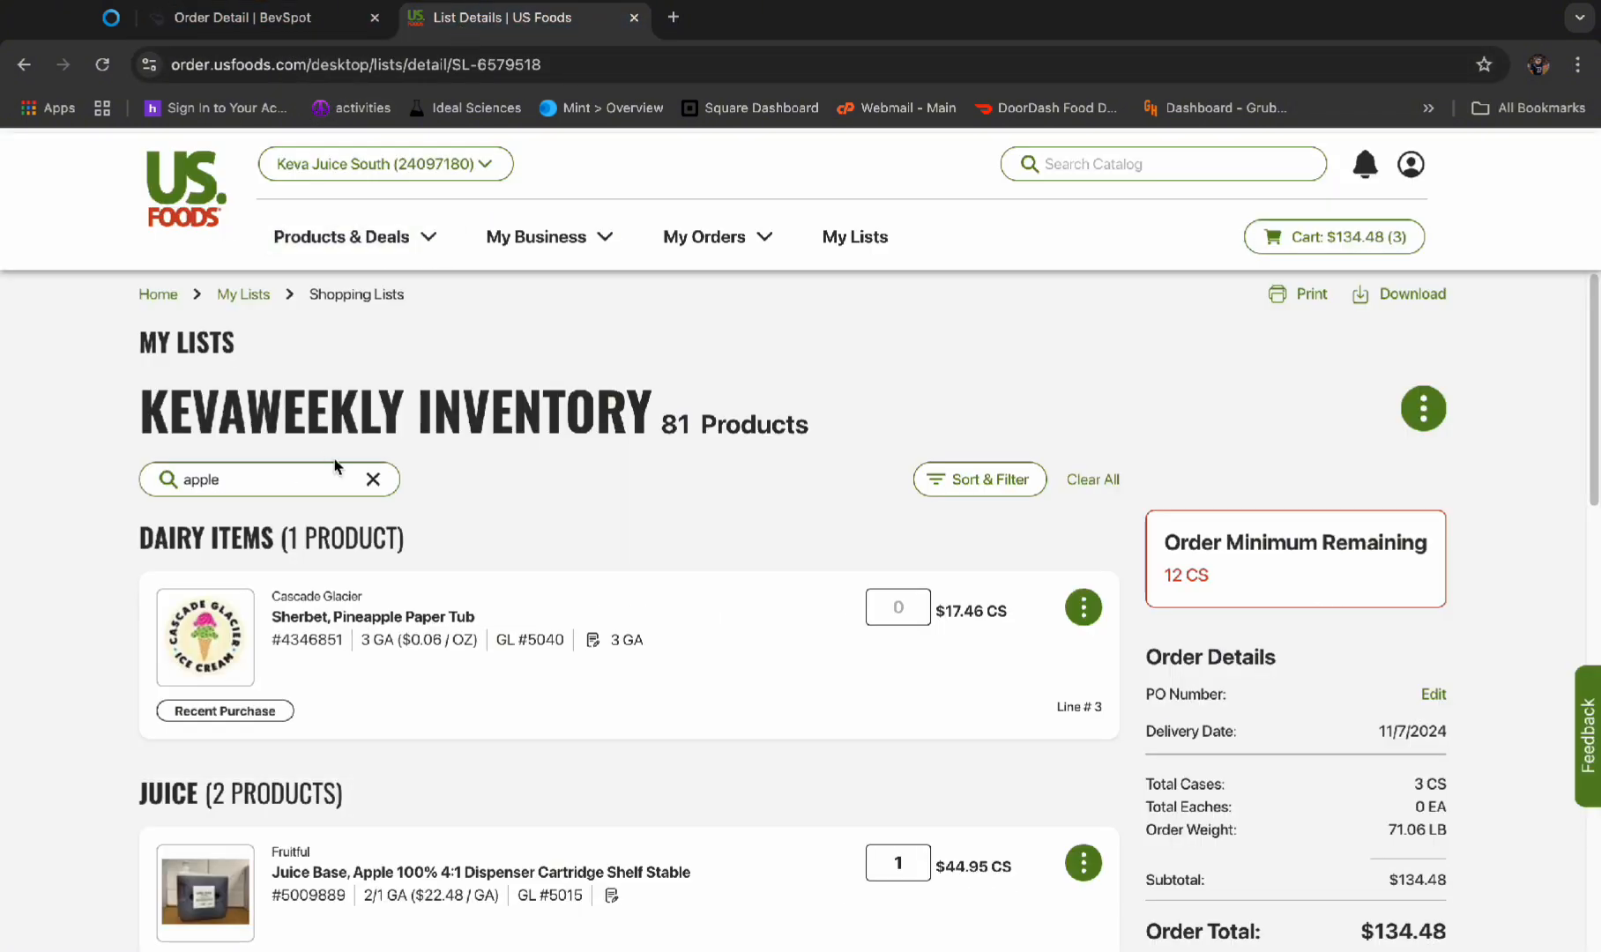
click(373, 480)
click(337, 478)
text(hershe)
click(898, 608)
text(1)
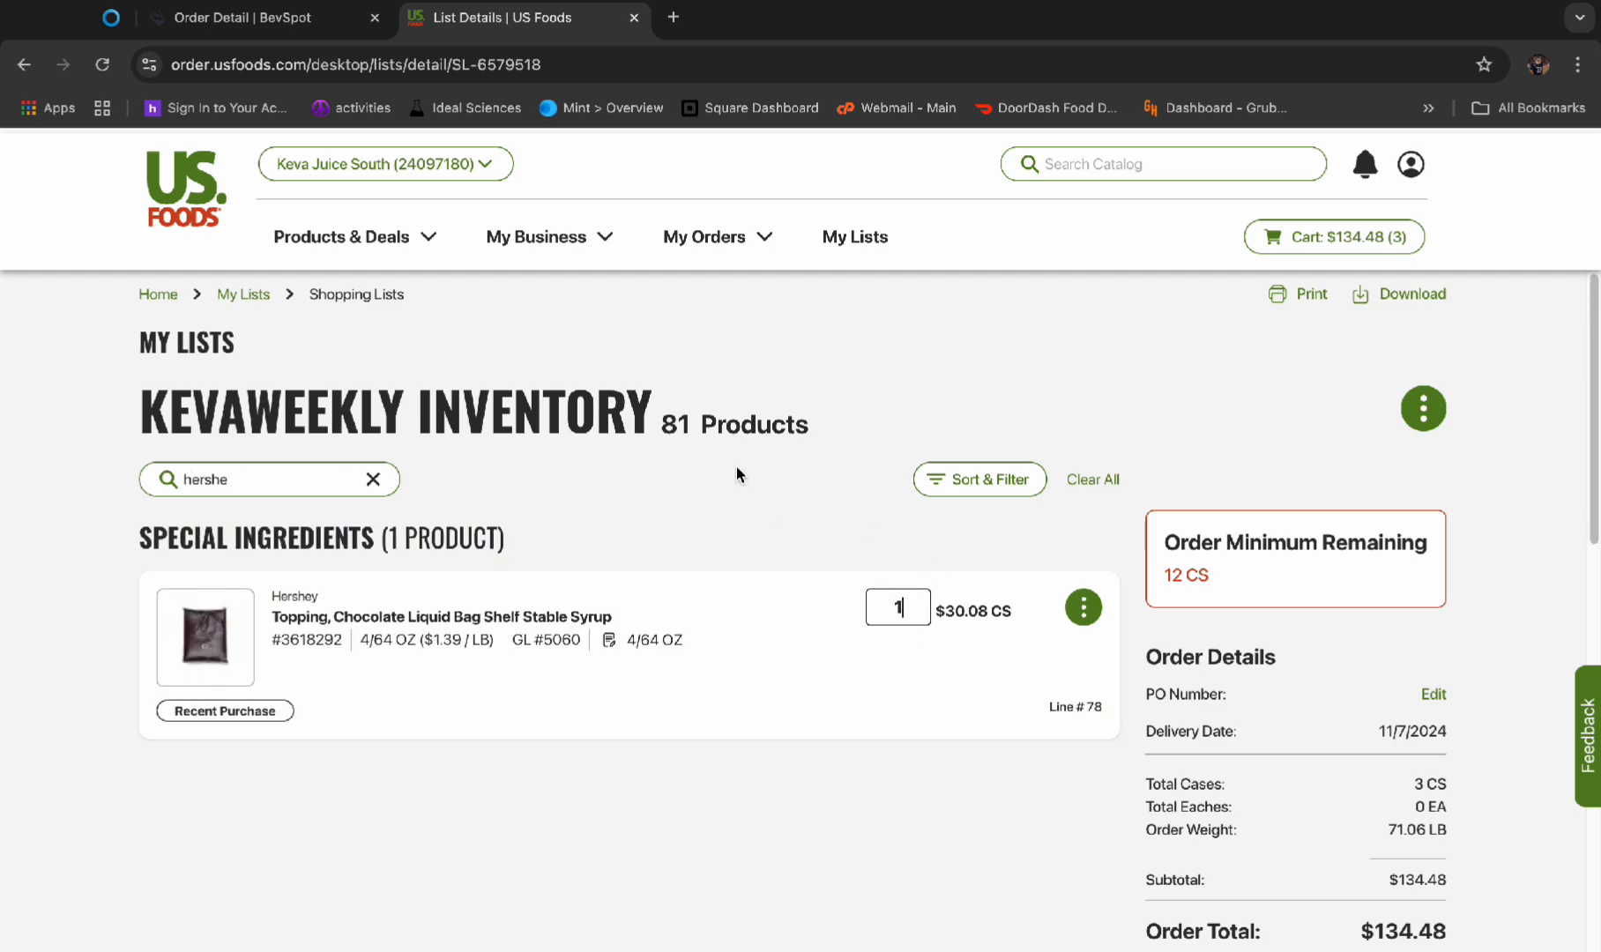
Check the BevSpot order and order 1 case of the Texas Twist Bavarian pretzel from the US Foods list
click(335, 25)
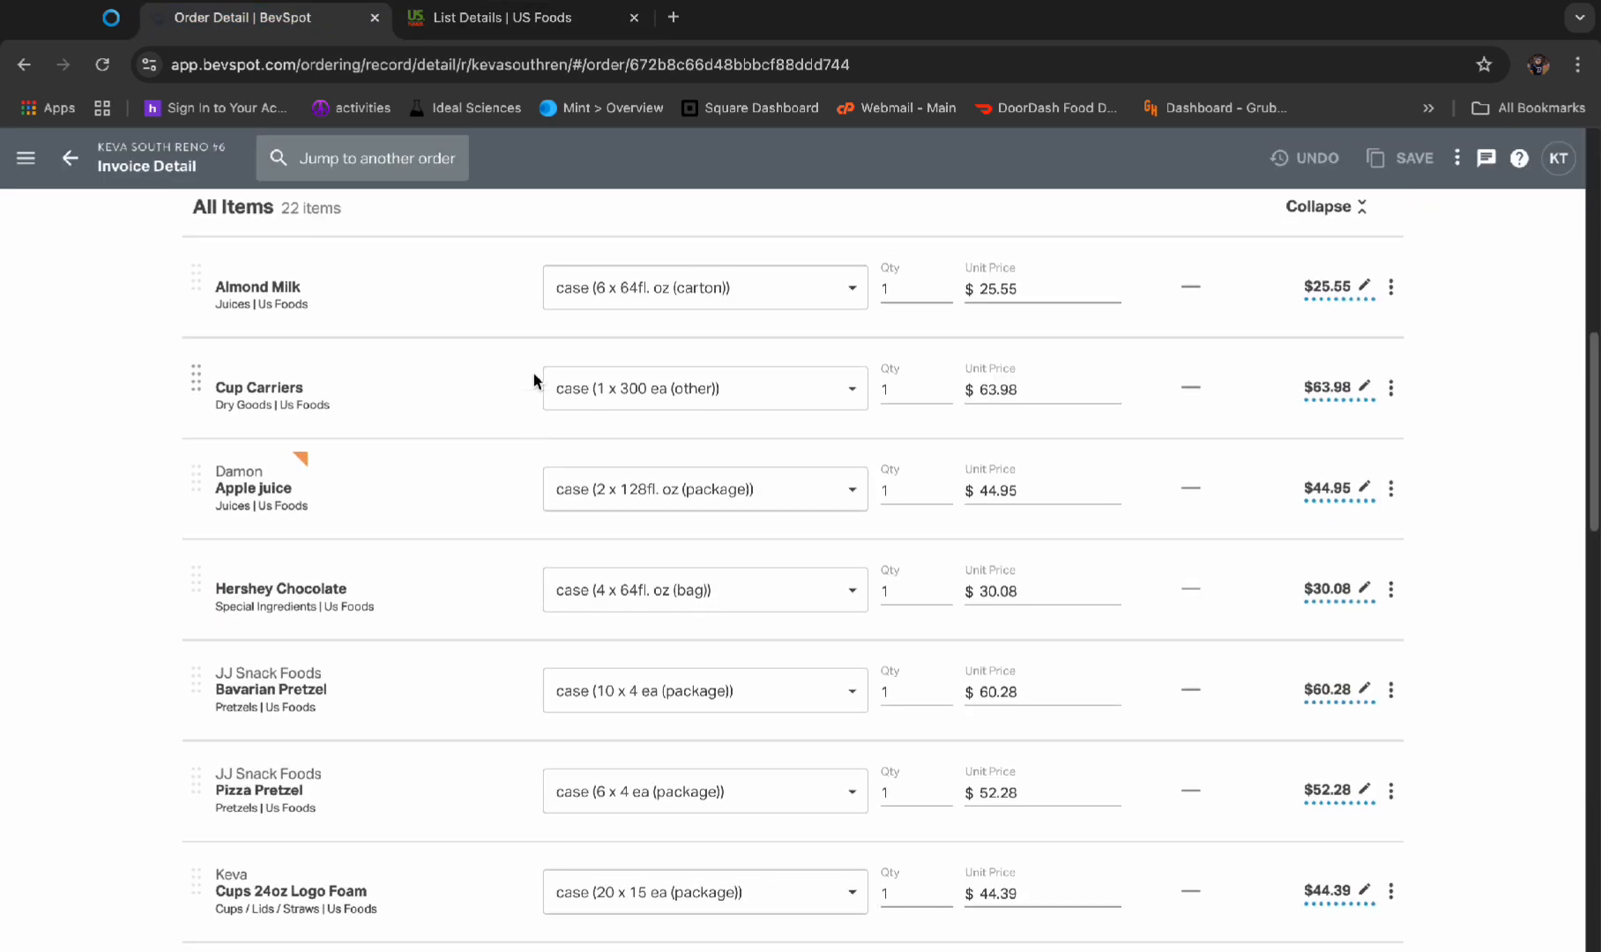
click(490, 18)
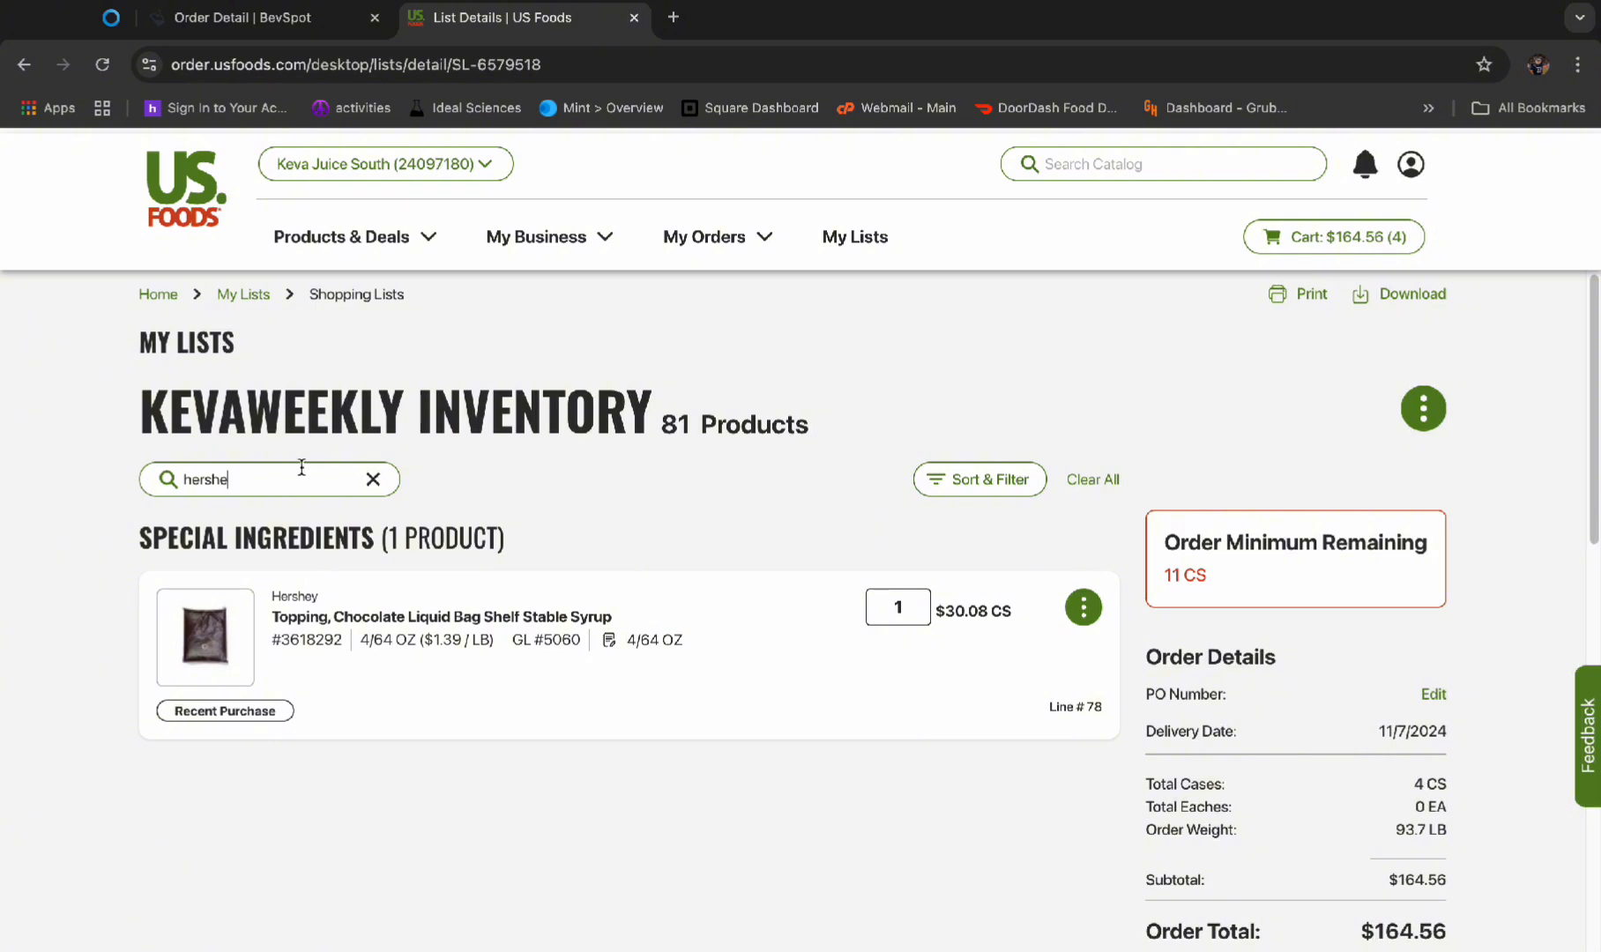
drag(300, 478, 145, 479)
text(bava)
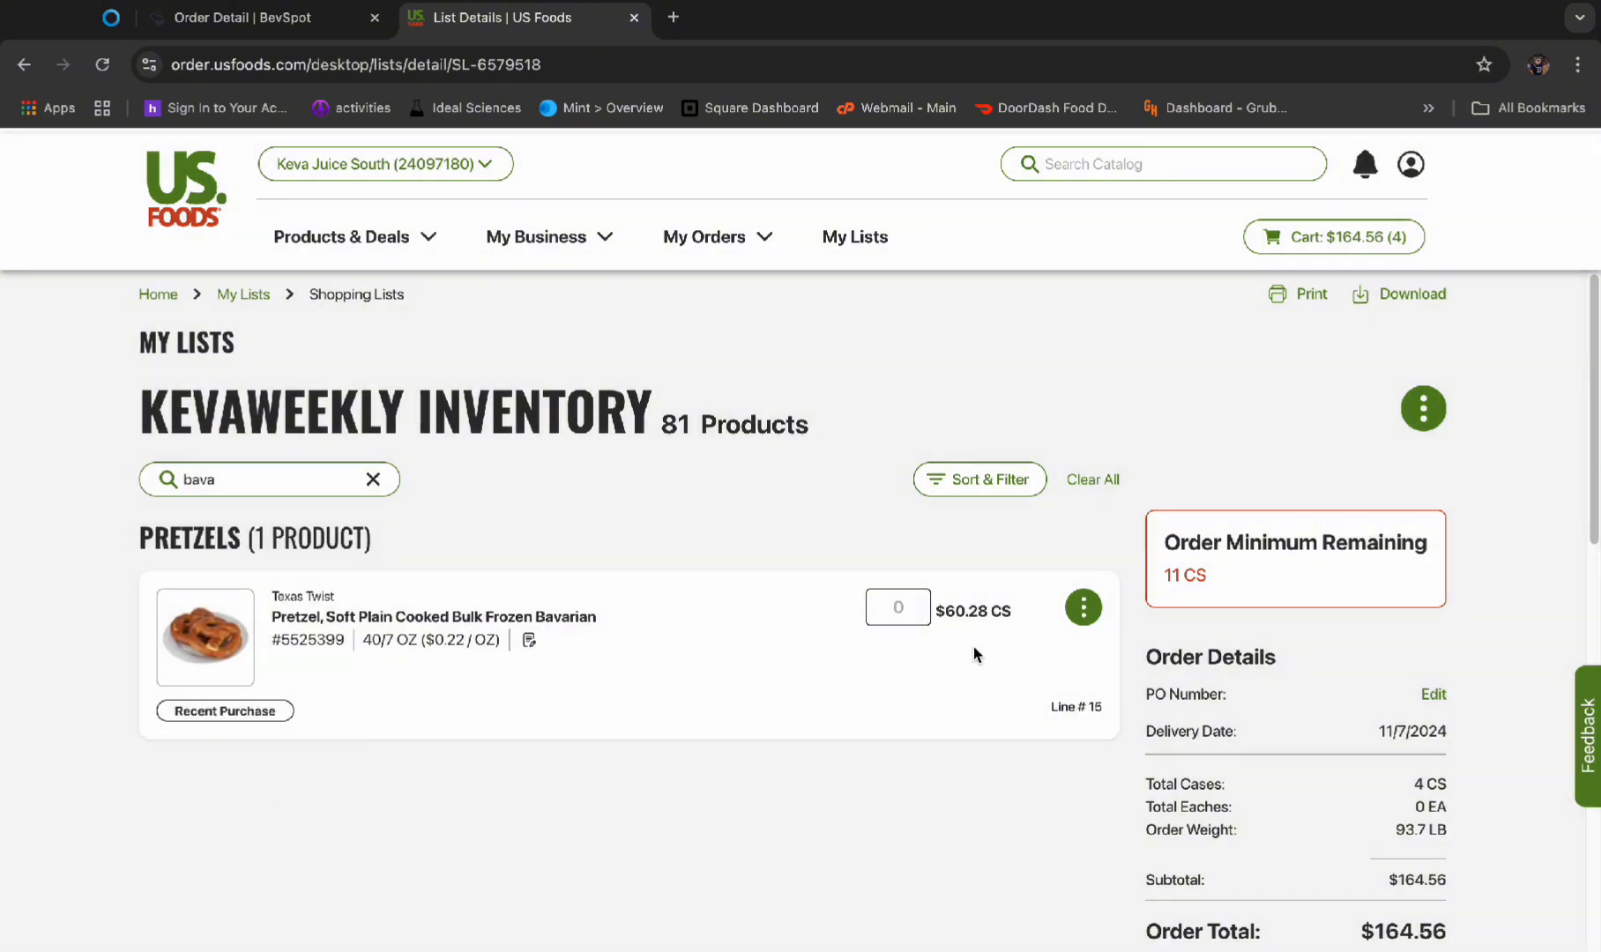
text(1)
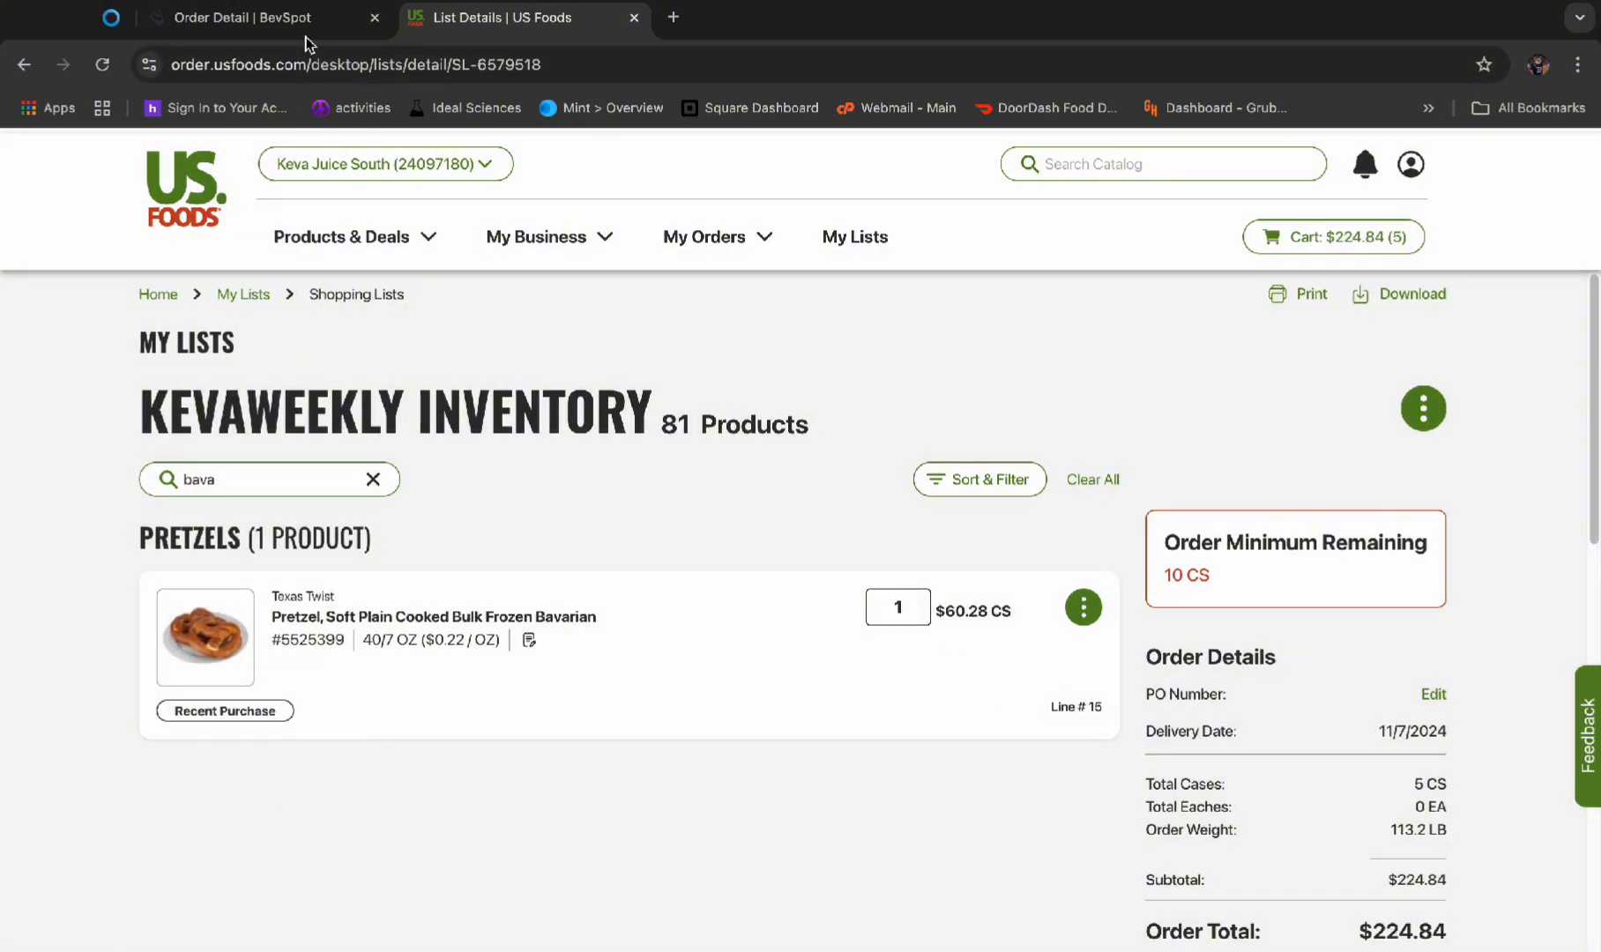
Check the BevSpot order and order 1 case of the Kim & Scotts mozzarella pizza pretzel on US Foods
click(305, 22)
scroll(446, 386, down, 4)
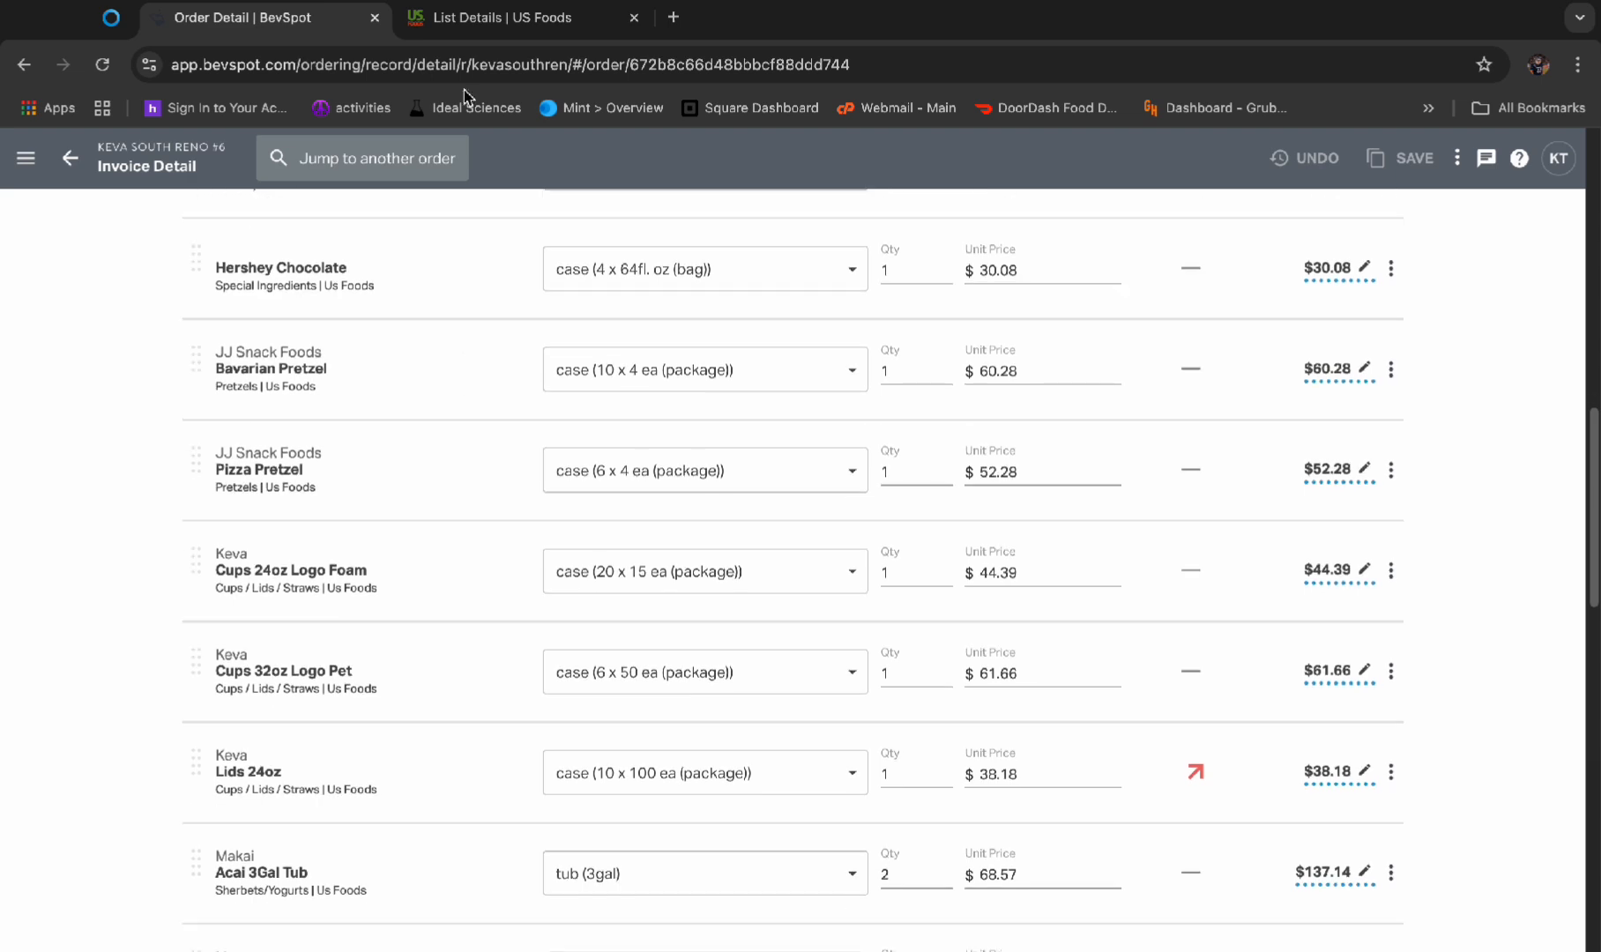
click(468, 26)
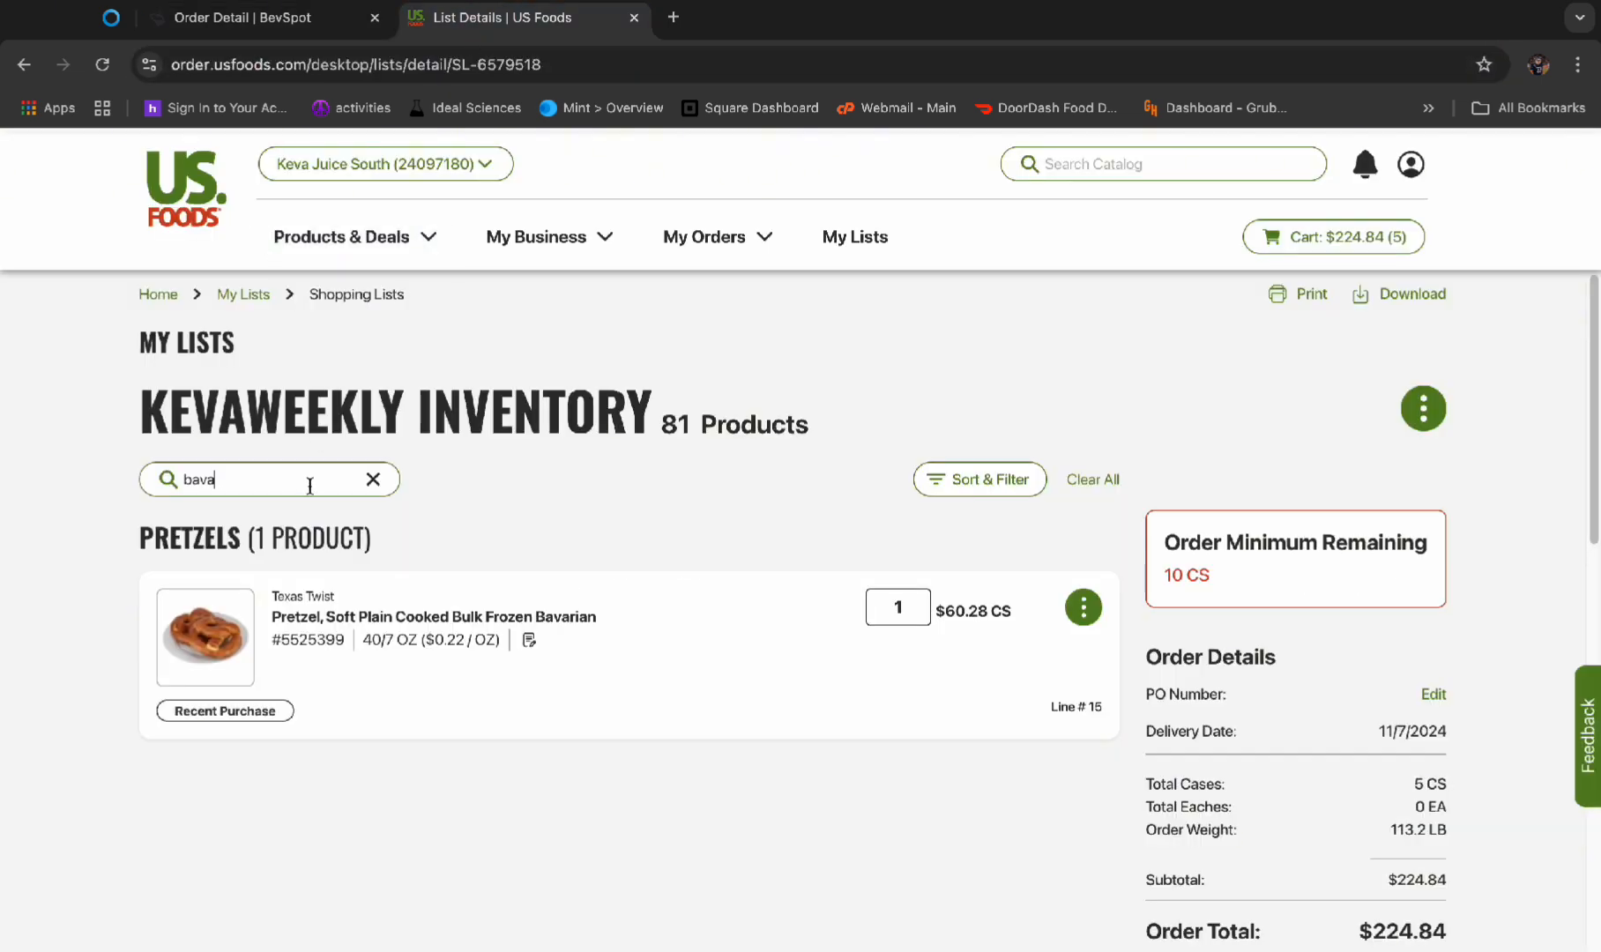
key(BackSpace)
key(BackSpace)
key(BackSpace)
key(BackSpace)
text(pizza)
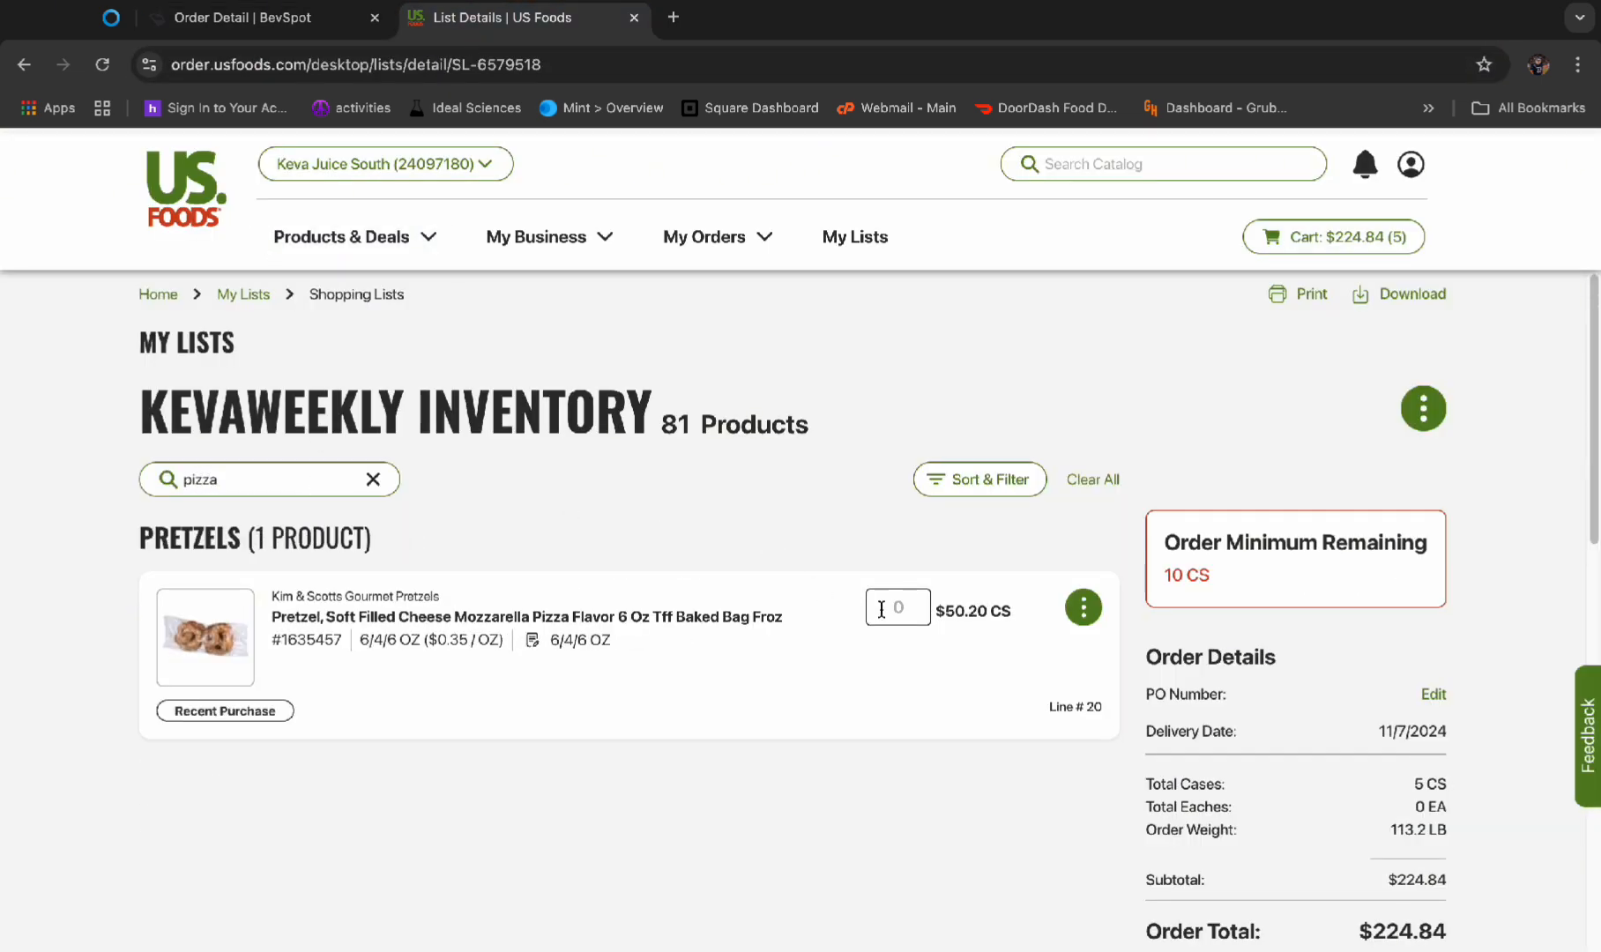
click(882, 609)
text(1)
Check the BevSpot order, search the US Foods list for cups, and order 1 case of Keva Juice 24 oz foam cups
click(280, 18)
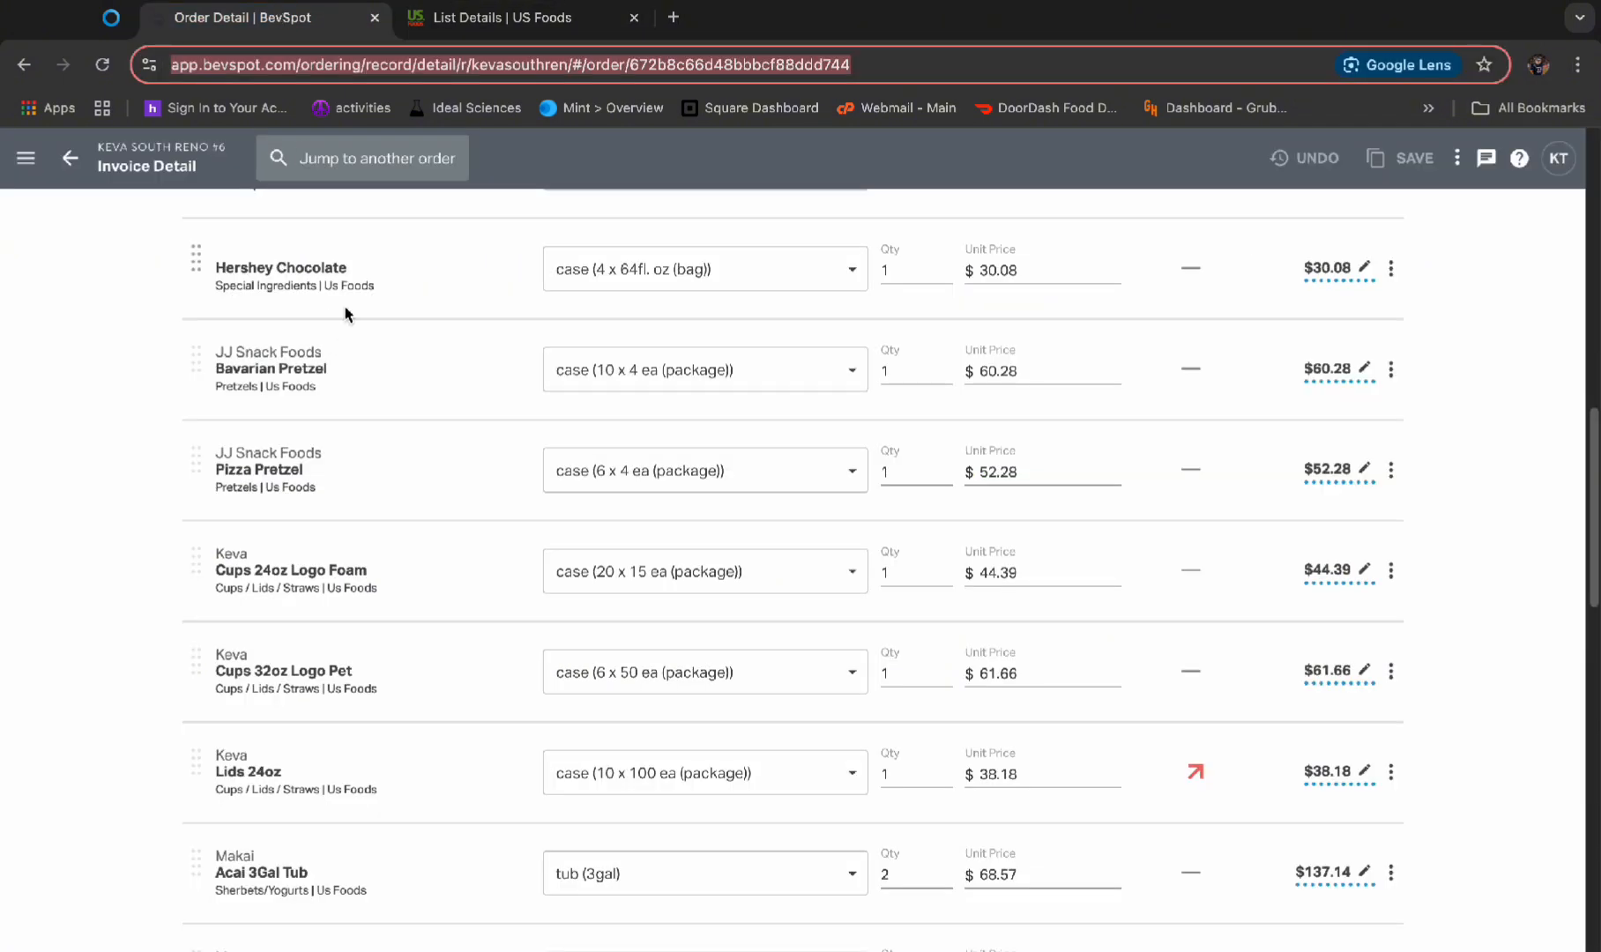
click(489, 18)
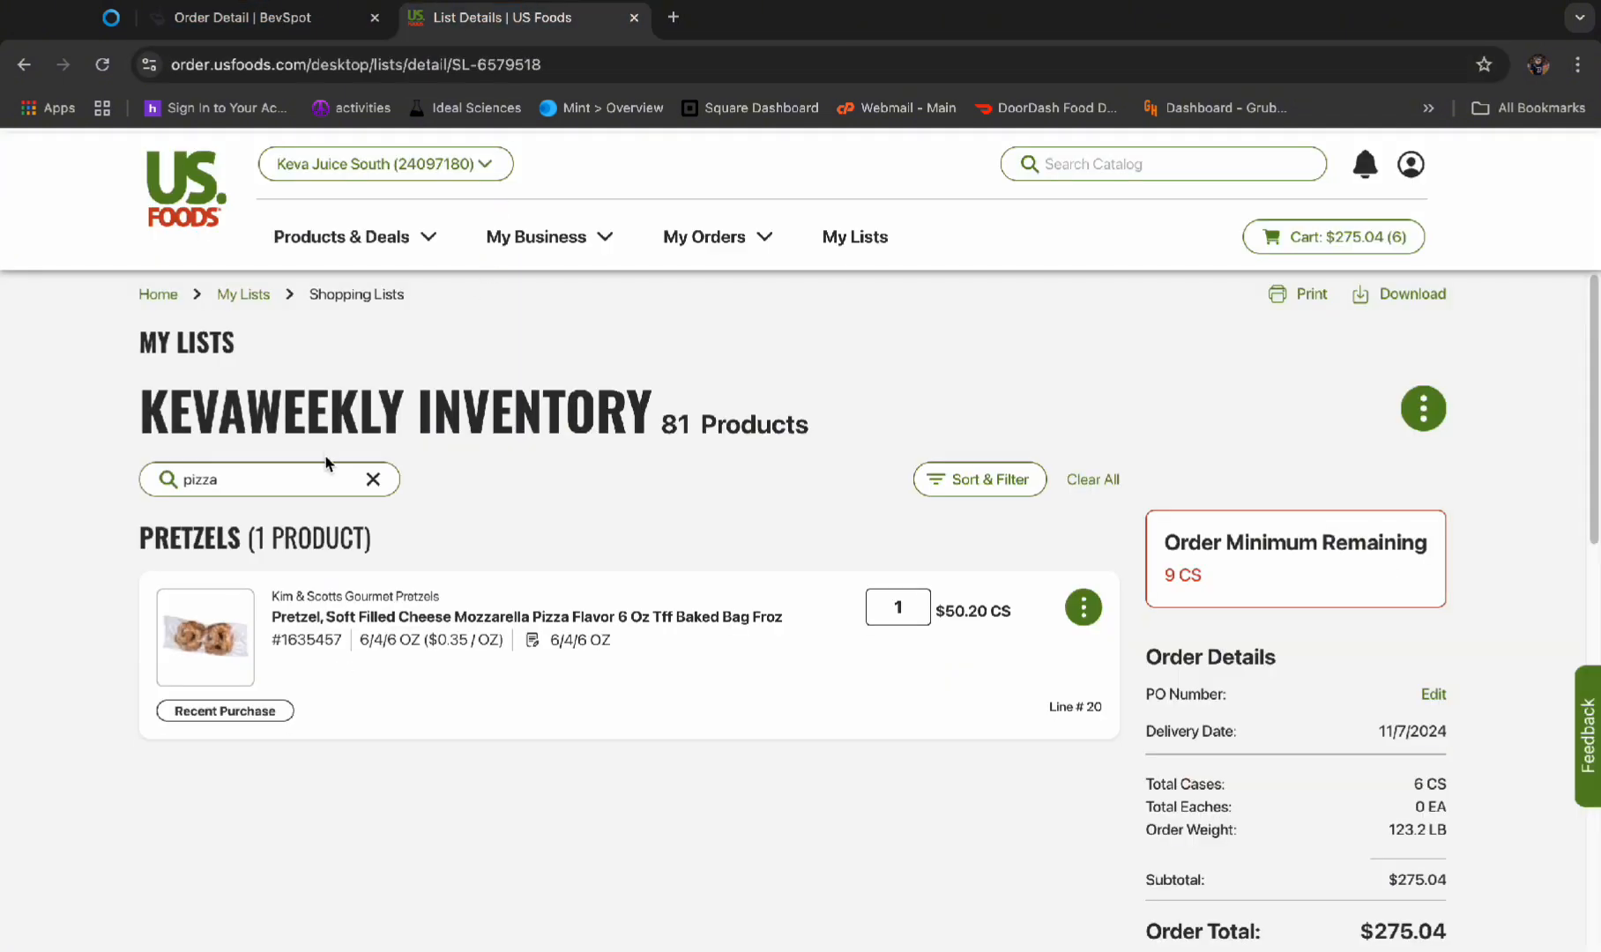
drag(327, 483, 168, 483)
text(cup)
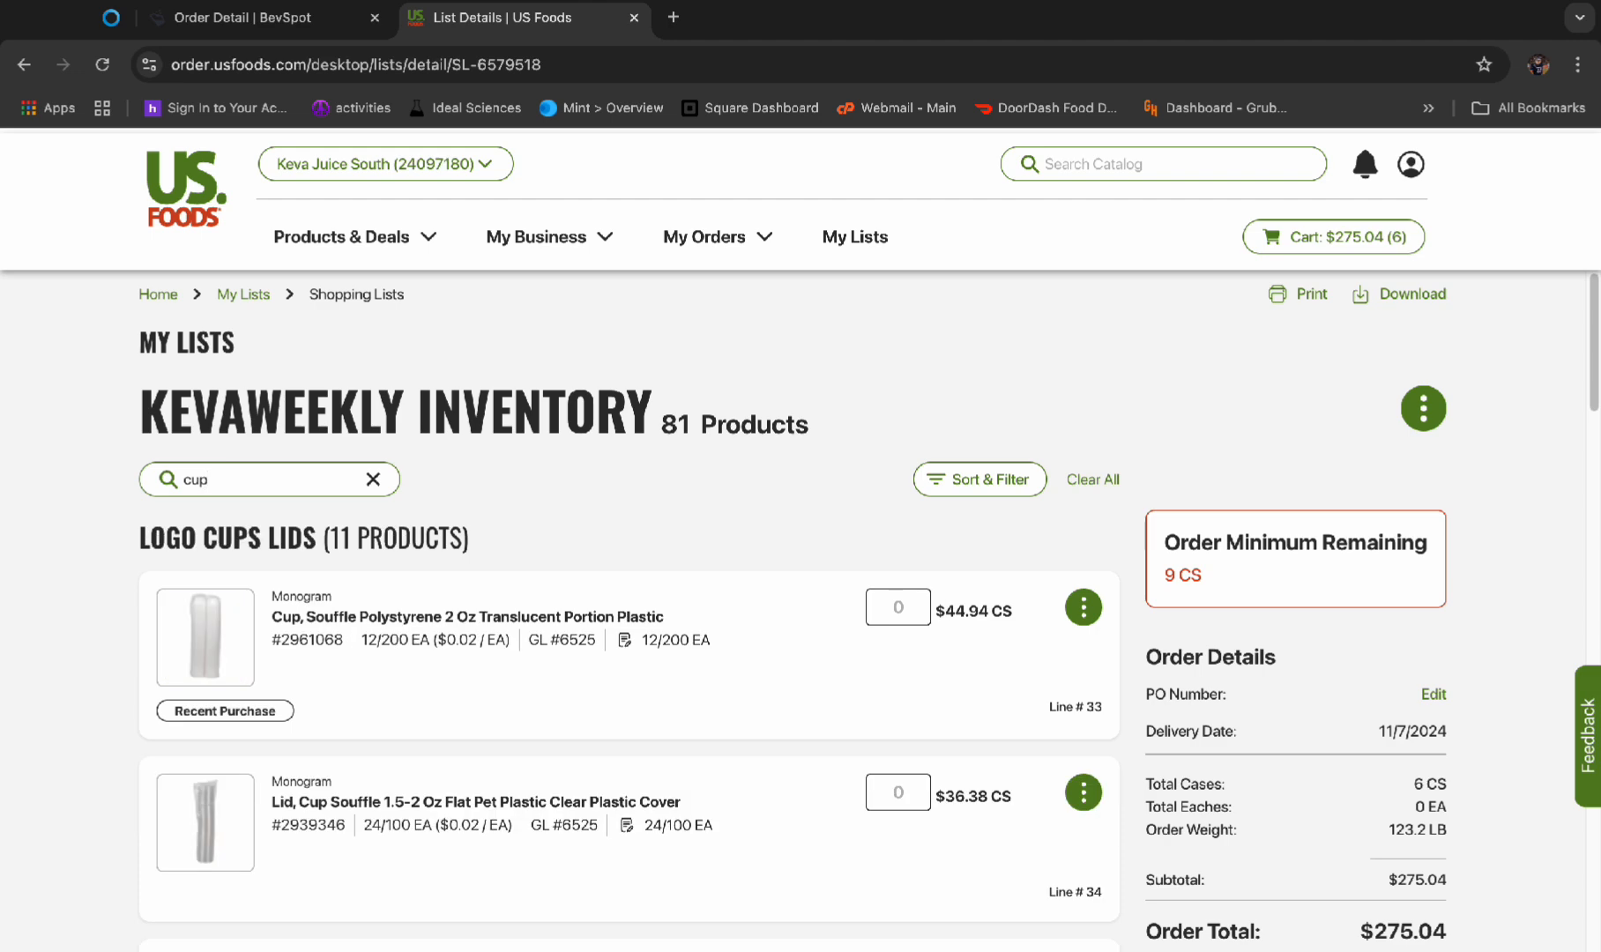
scroll(585, 594, down, 15)
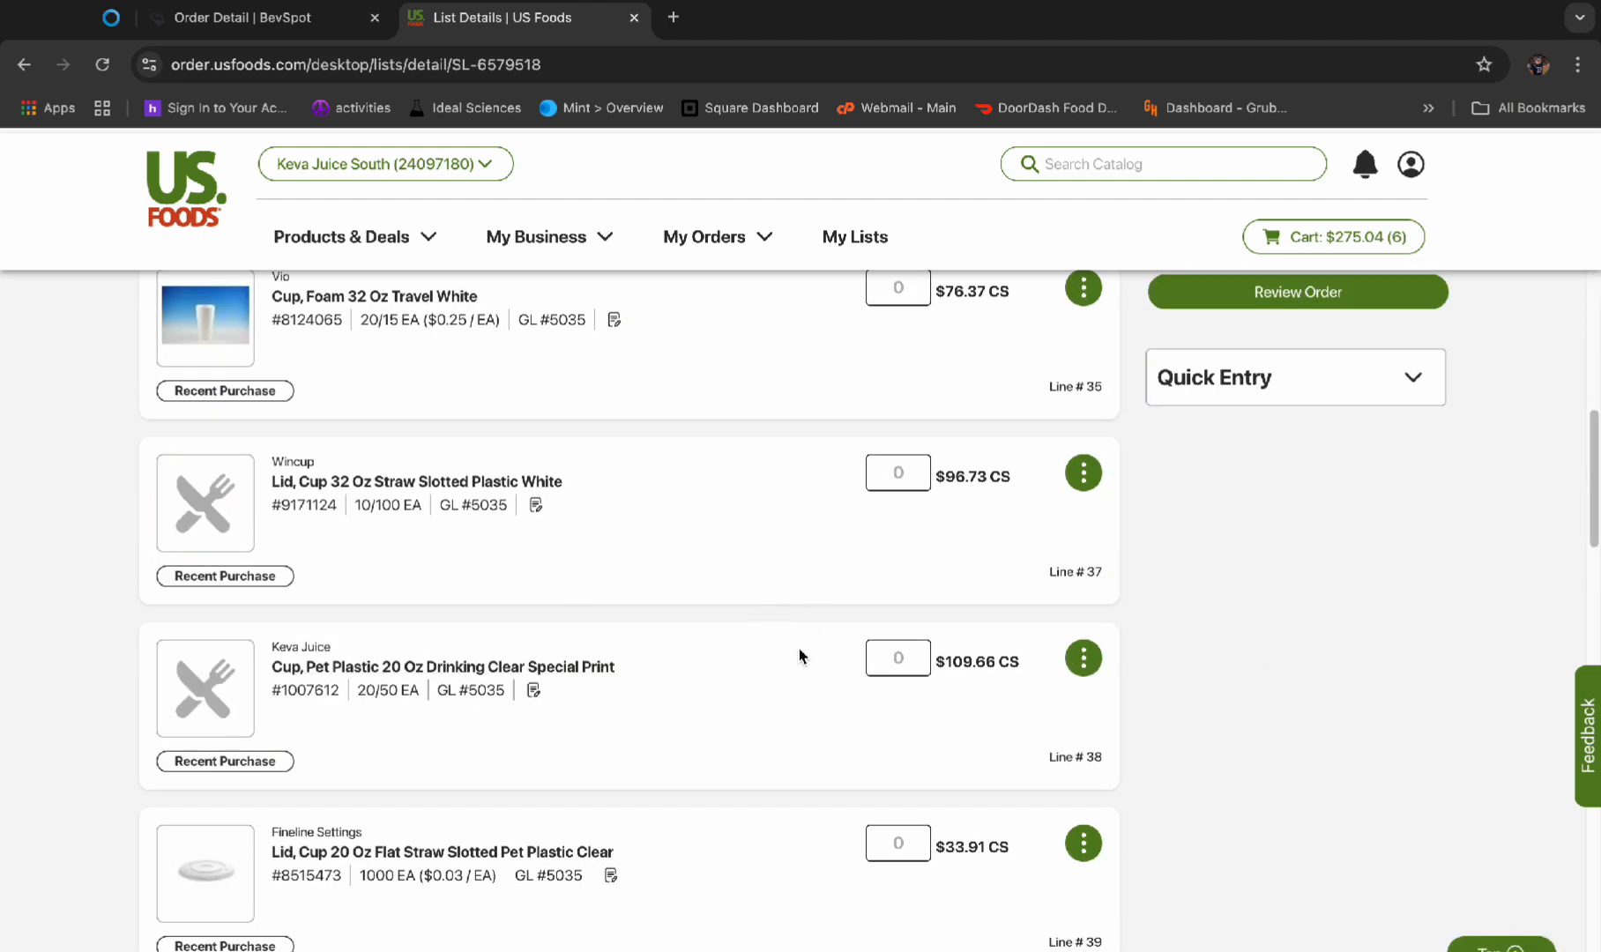
scroll(797, 654, down, 2)
scroll(842, 770, down, 8)
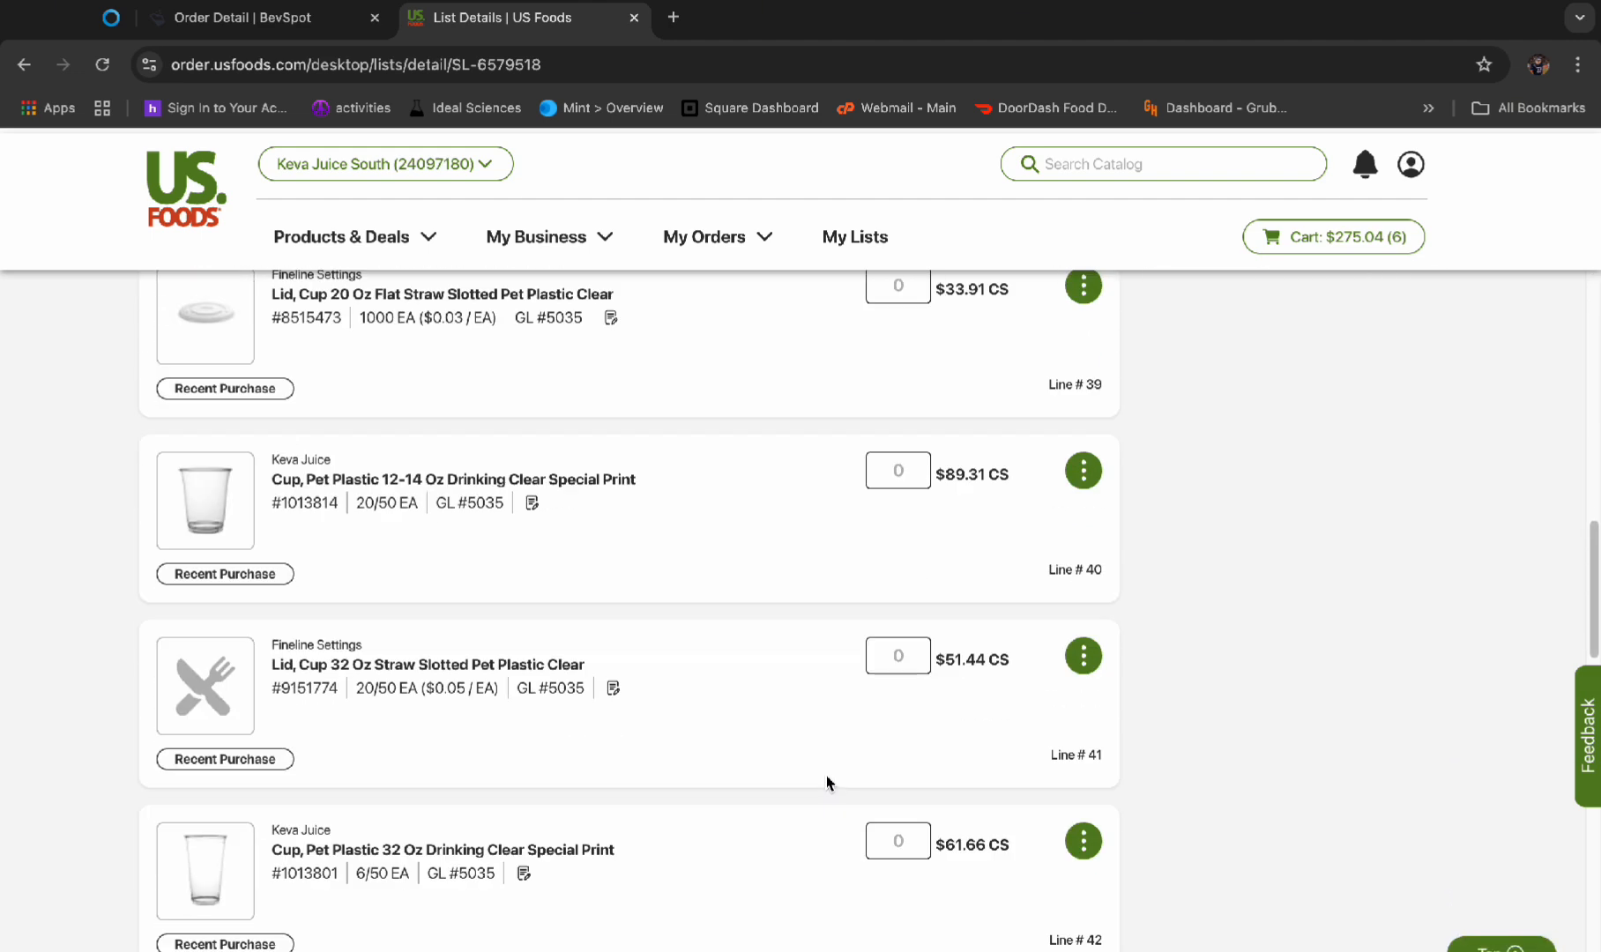
scroll(827, 783, down, 2)
click(901, 491)
text(1)
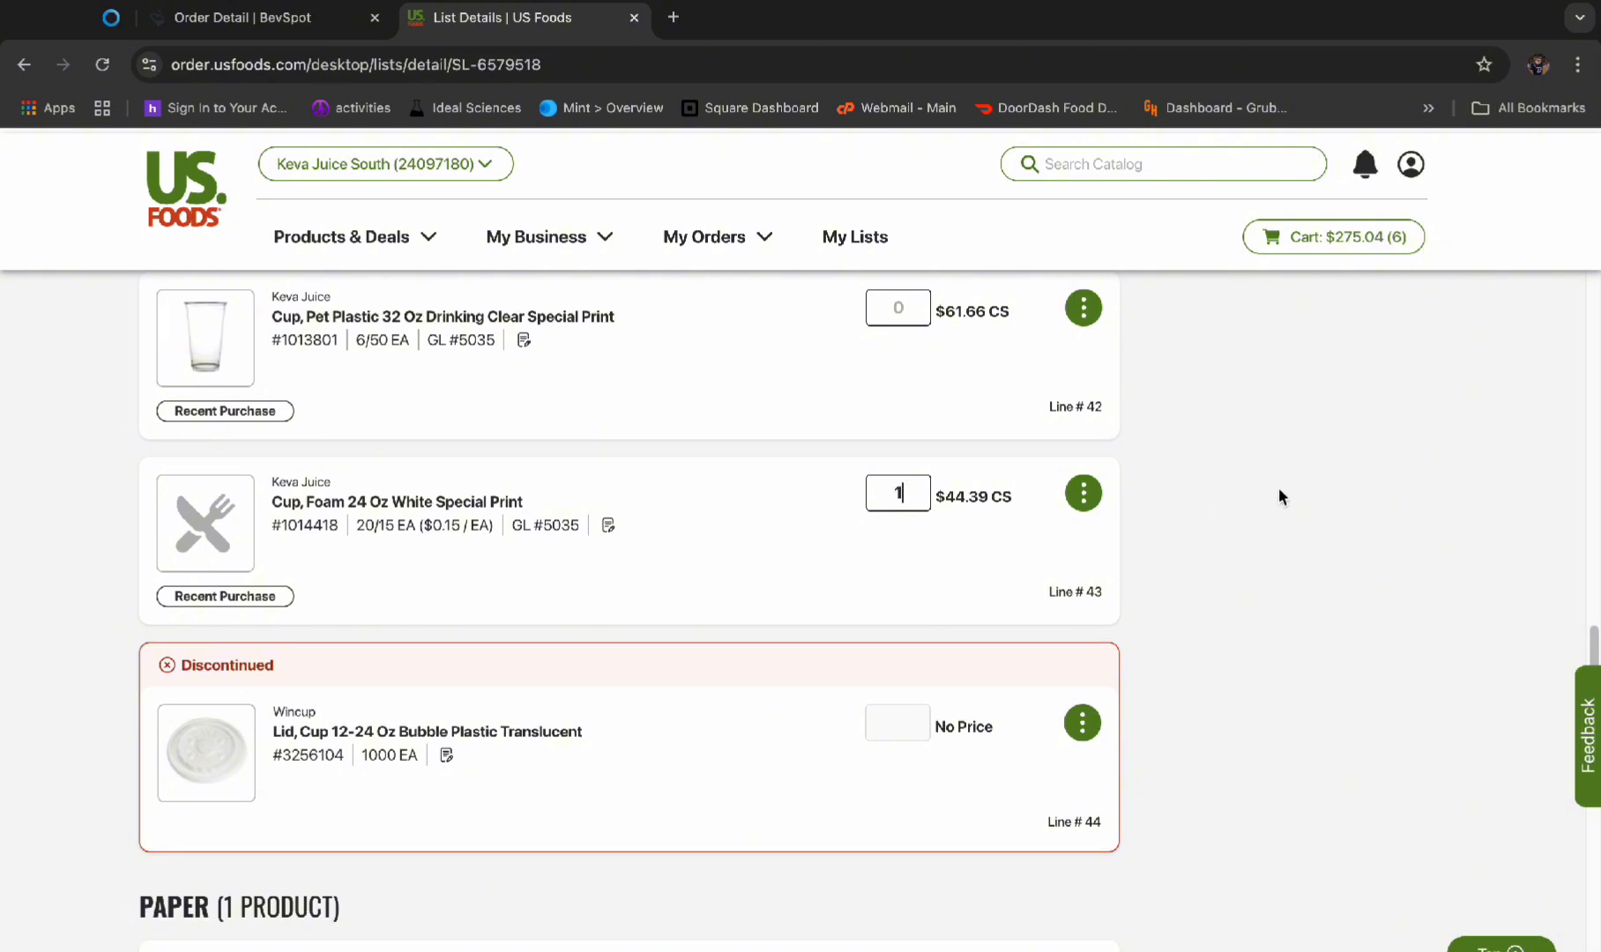
Check the BevSpot order and order 1 case of Keva Juice 32 oz Pet plastic cups on US Foods
click(276, 22)
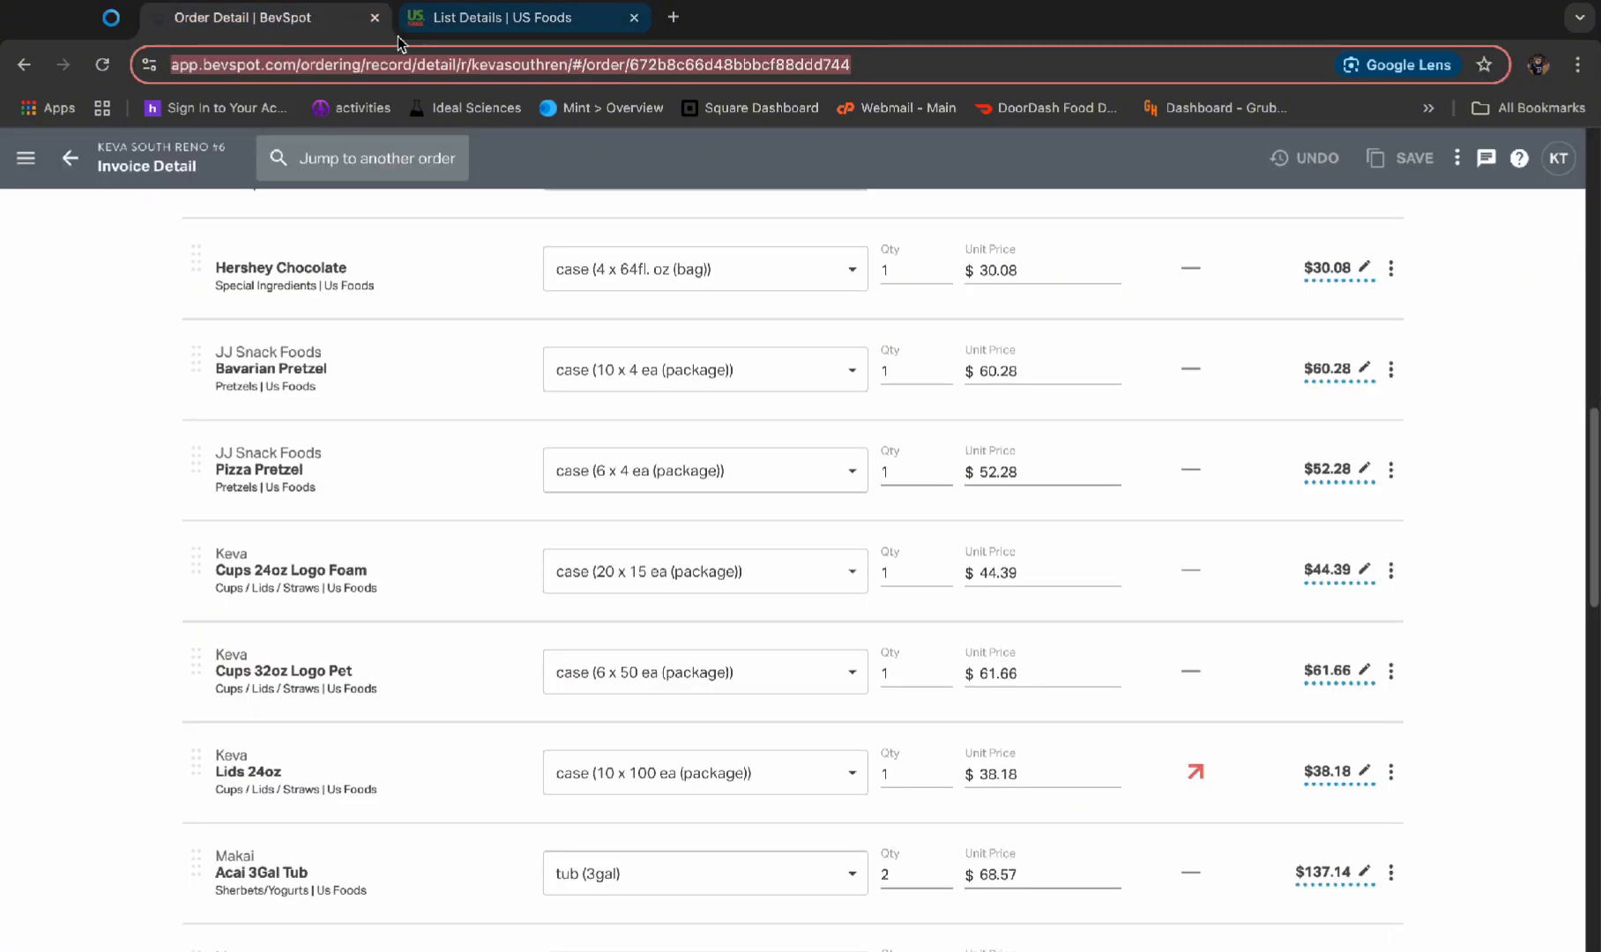
click(441, 22)
scroll(586, 630, up, 1)
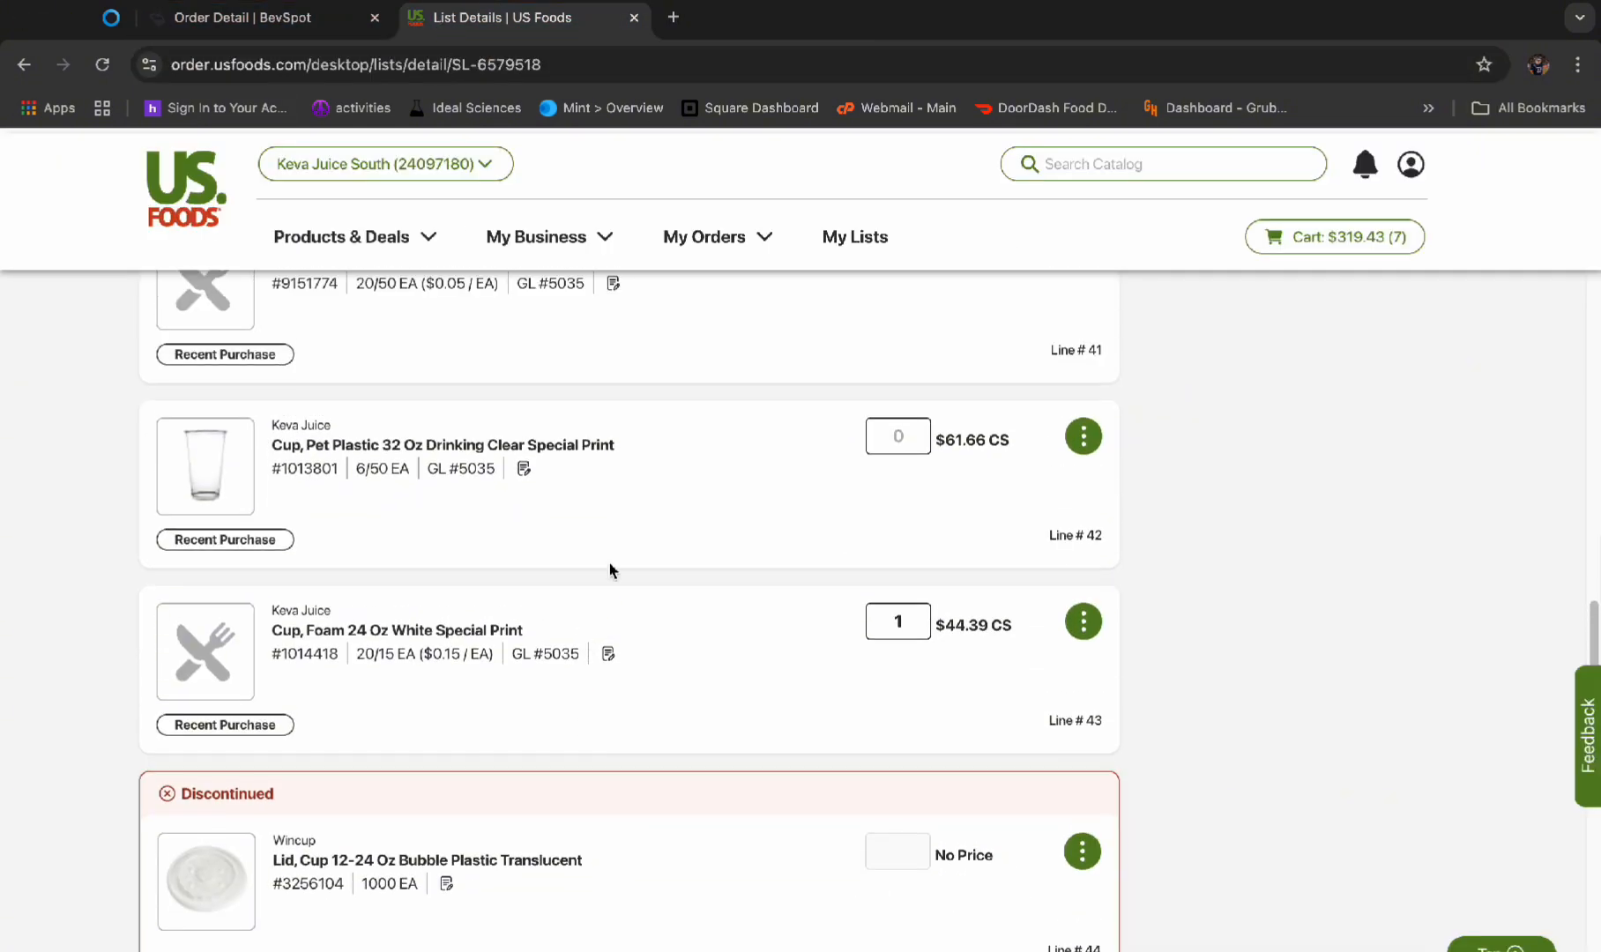
click(1264, 464)
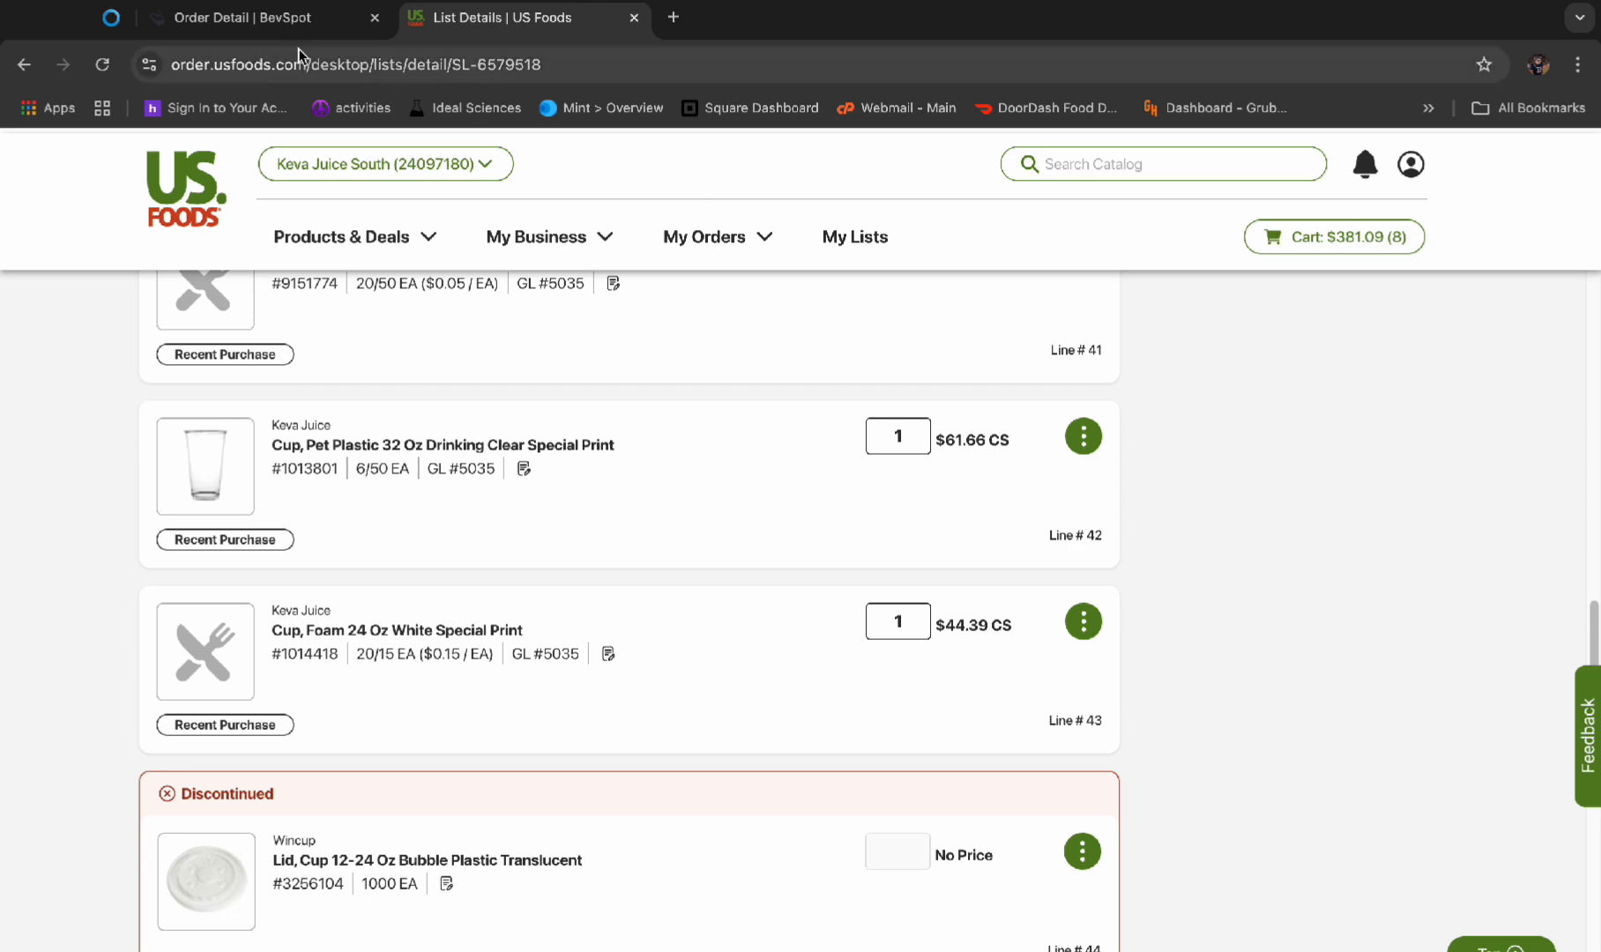
Check the US Foods list for the 24 oz lids and remove the Lids 24oz line from the BevSpot order
click(298, 32)
scroll(518, 431, down, 2)
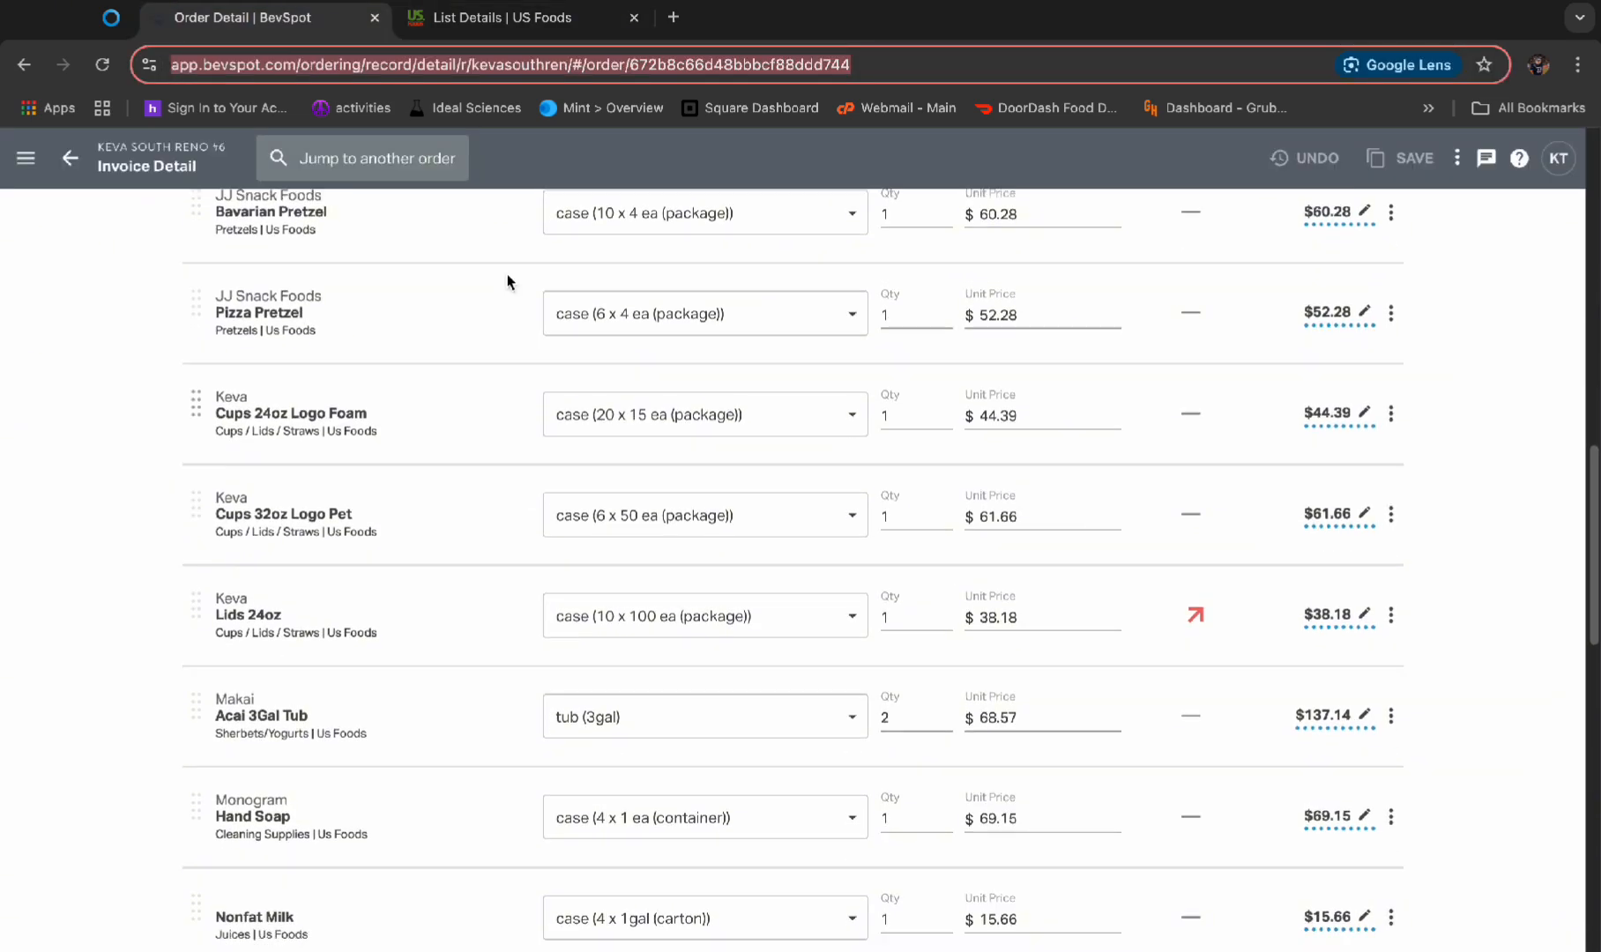
click(485, 17)
scroll(585, 588, down, 5)
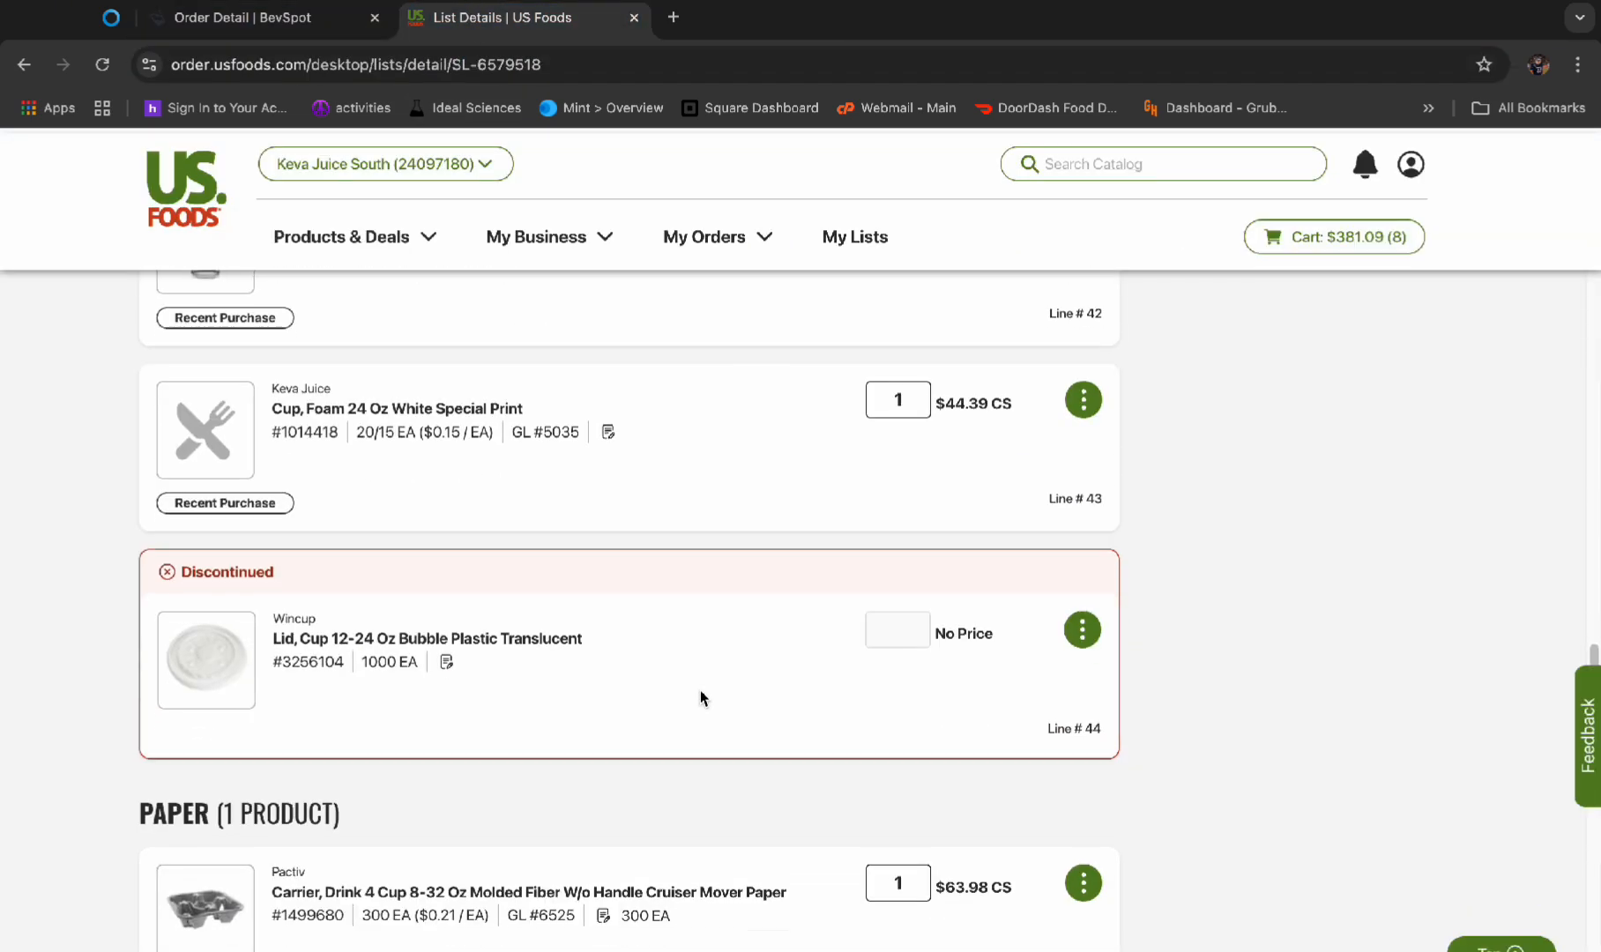
scroll(895, 732, up, 3)
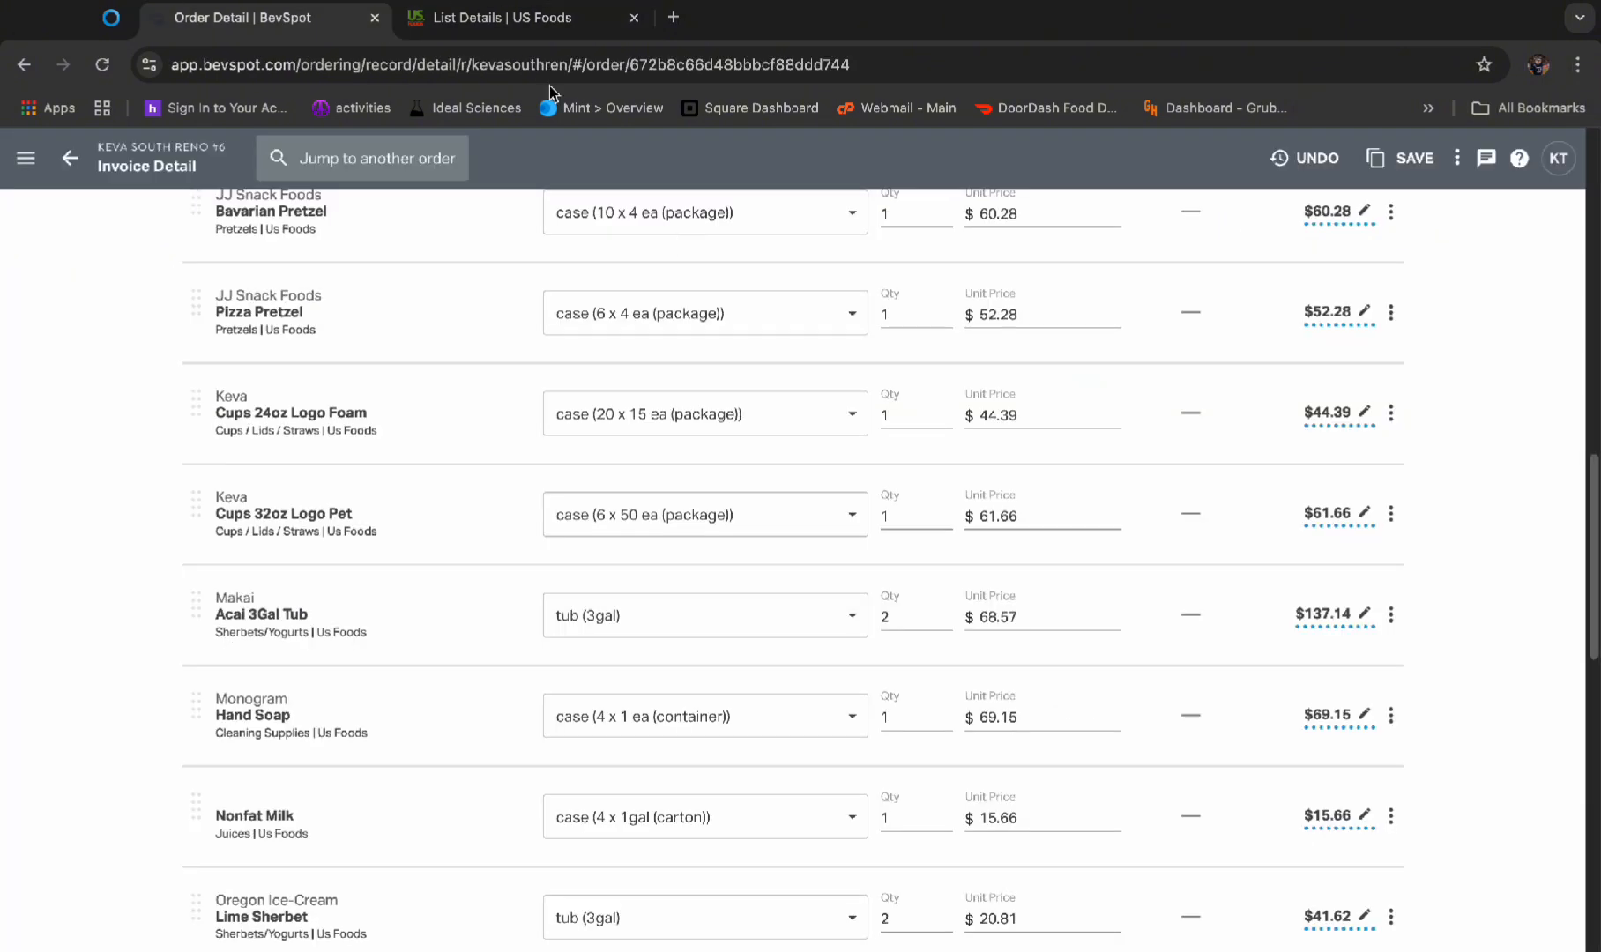
Search the US Foods list for "aca" and order 2 cases of the Makai Fruits organic acai sorbet tub
click(547, 19)
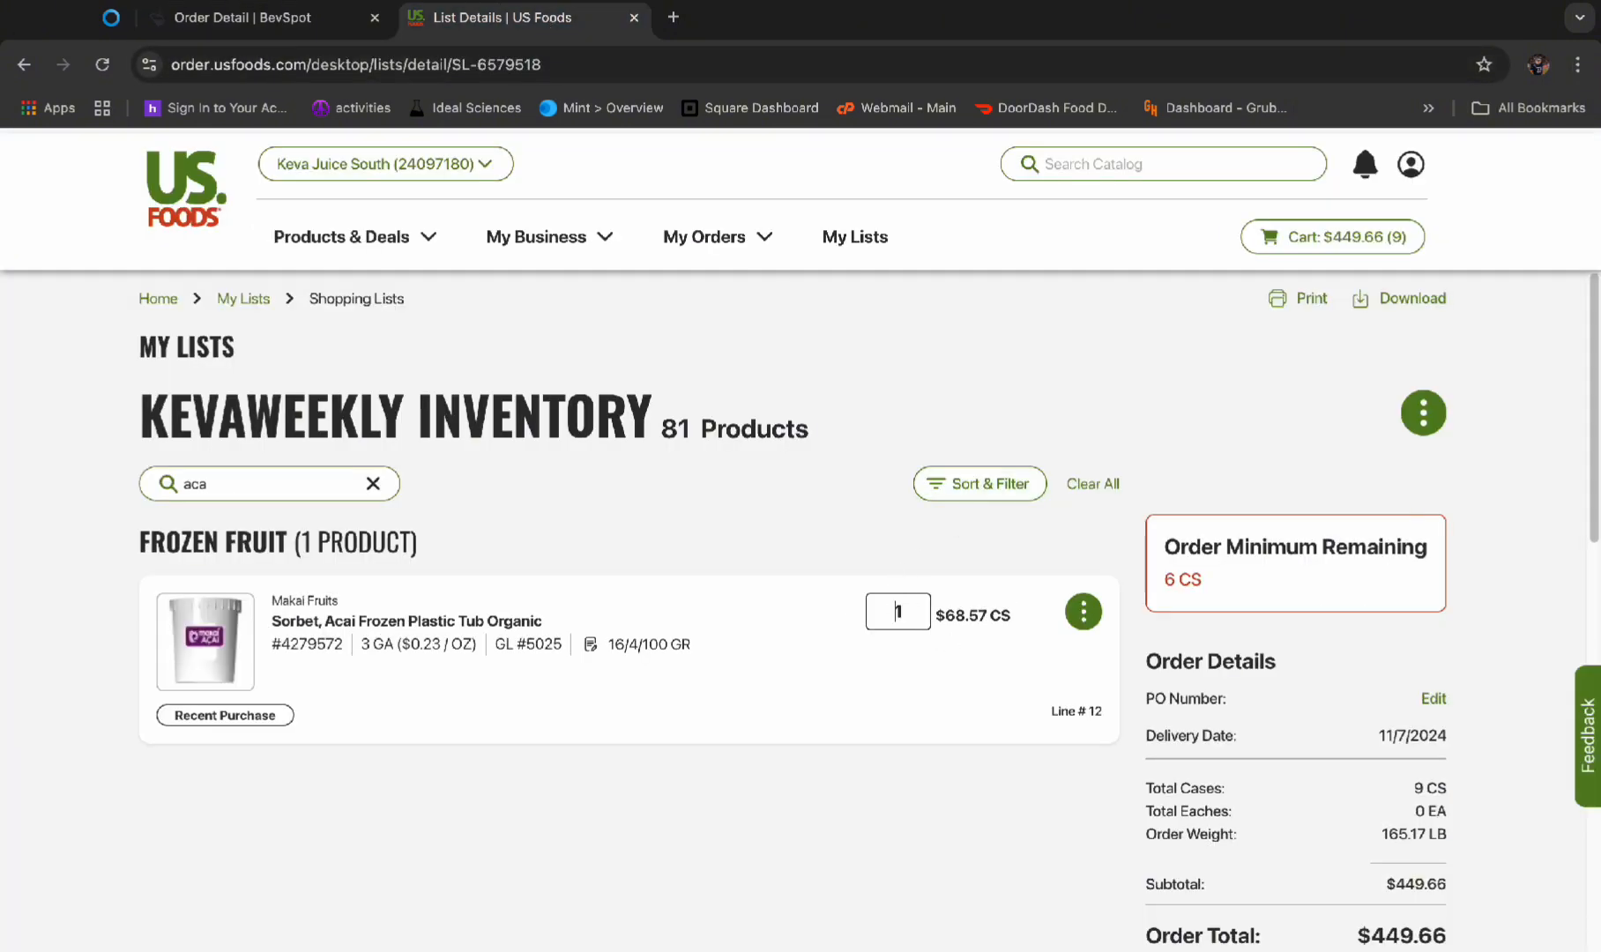
click(924, 620)
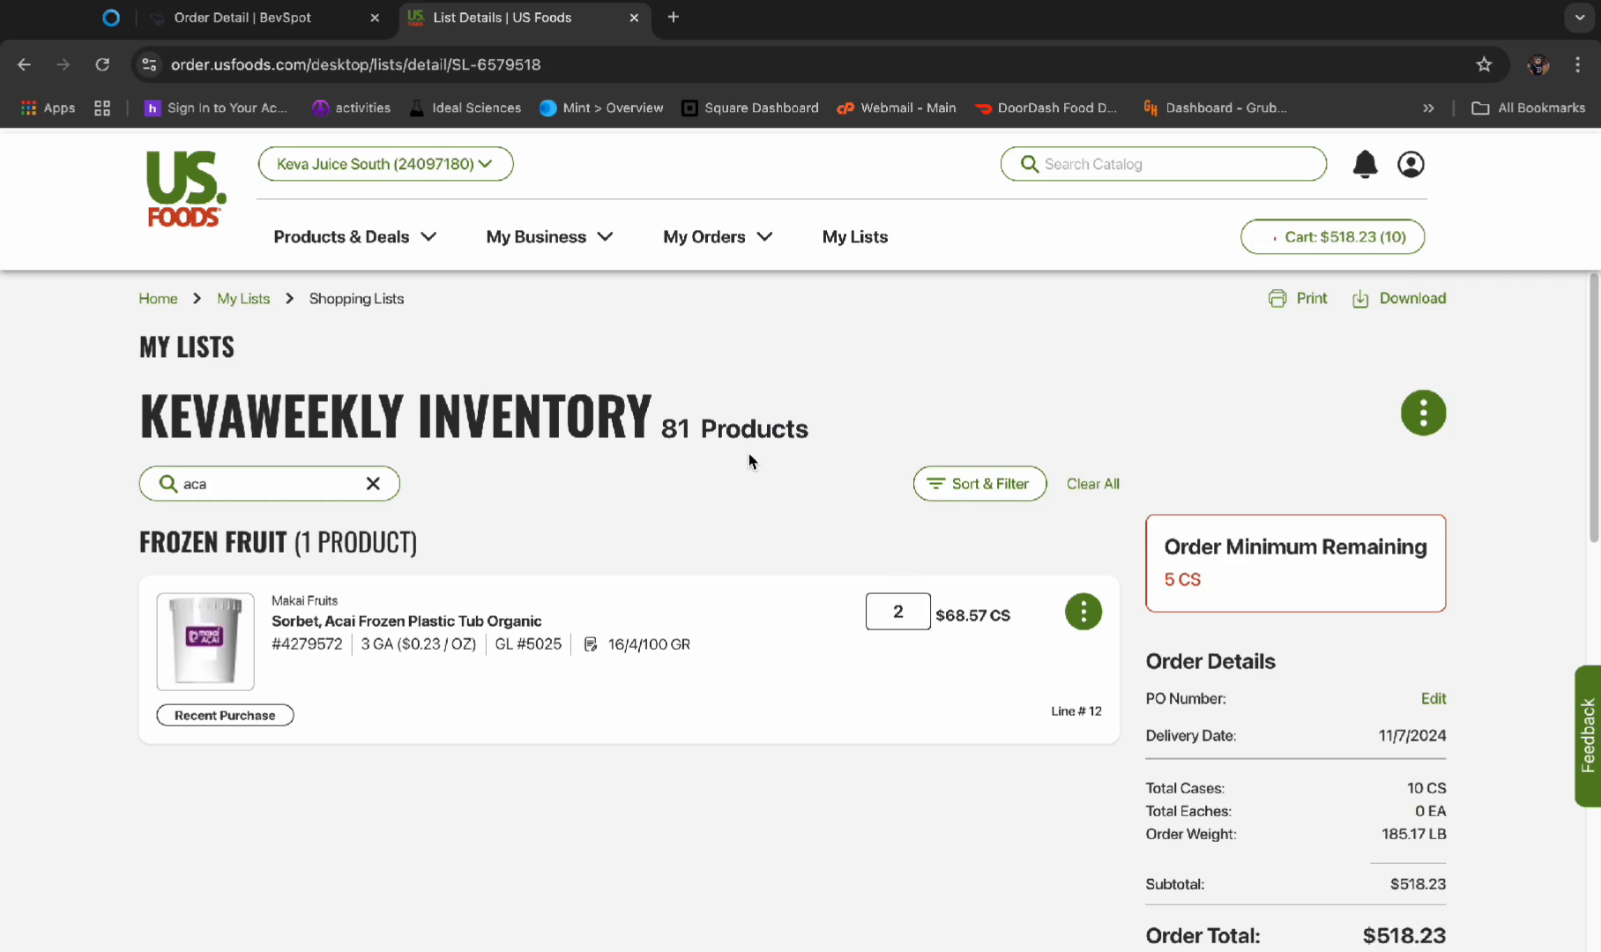
Return to the BevSpot order and remove the Monogram Hand Soap line
click(264, 19)
scroll(540, 576, down, 4)
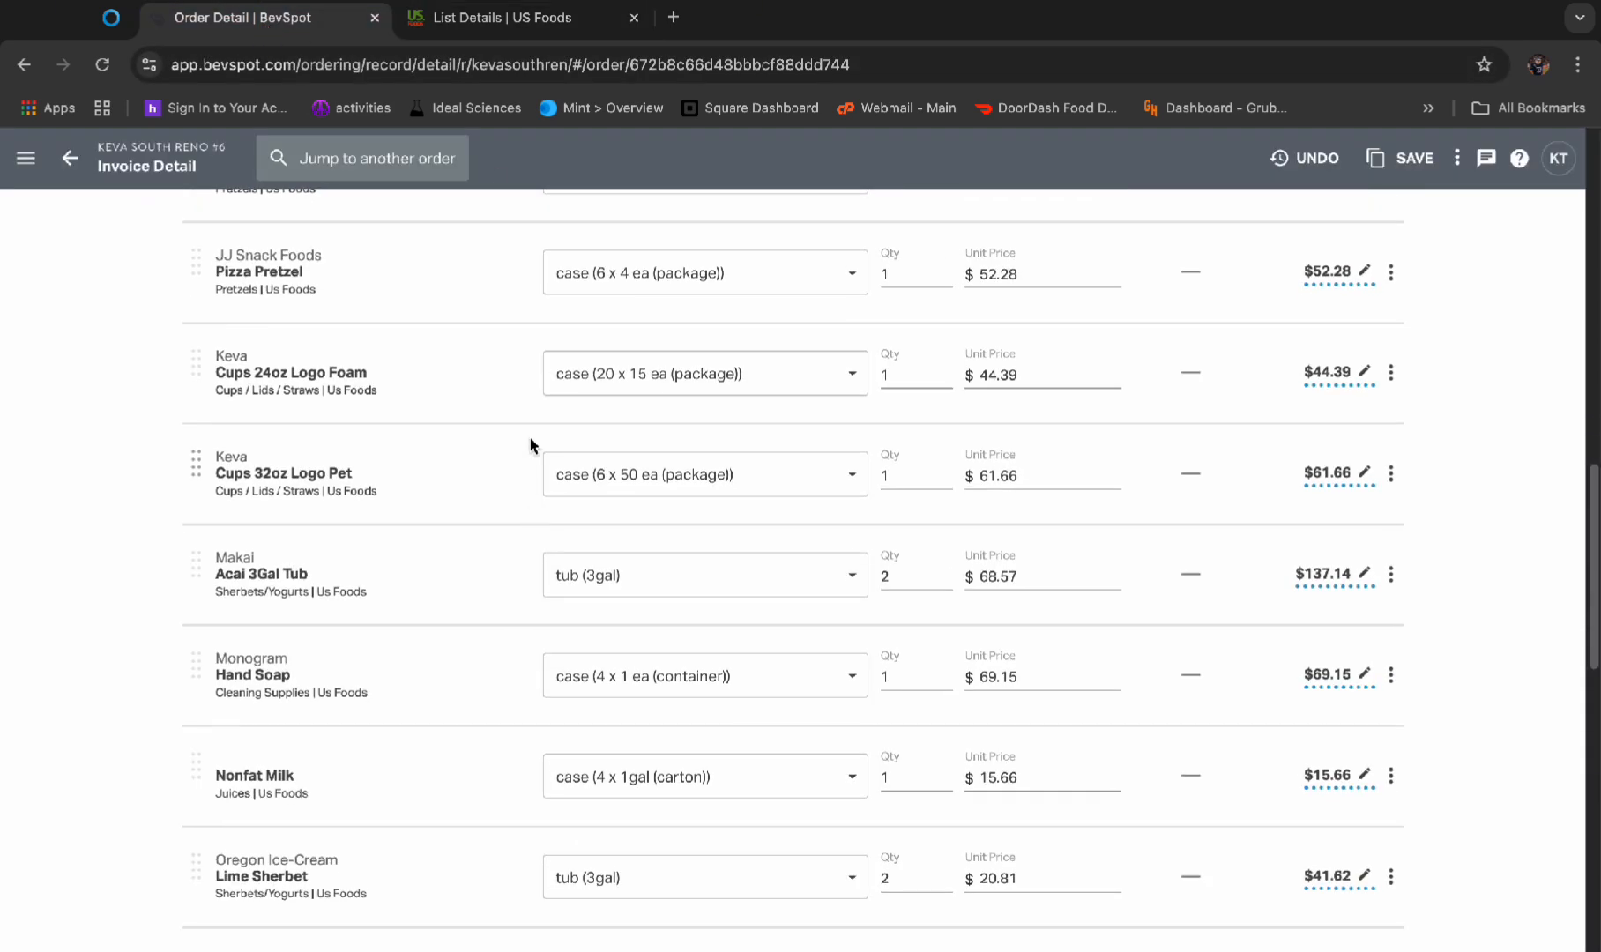
scroll(570, 395, down, 2)
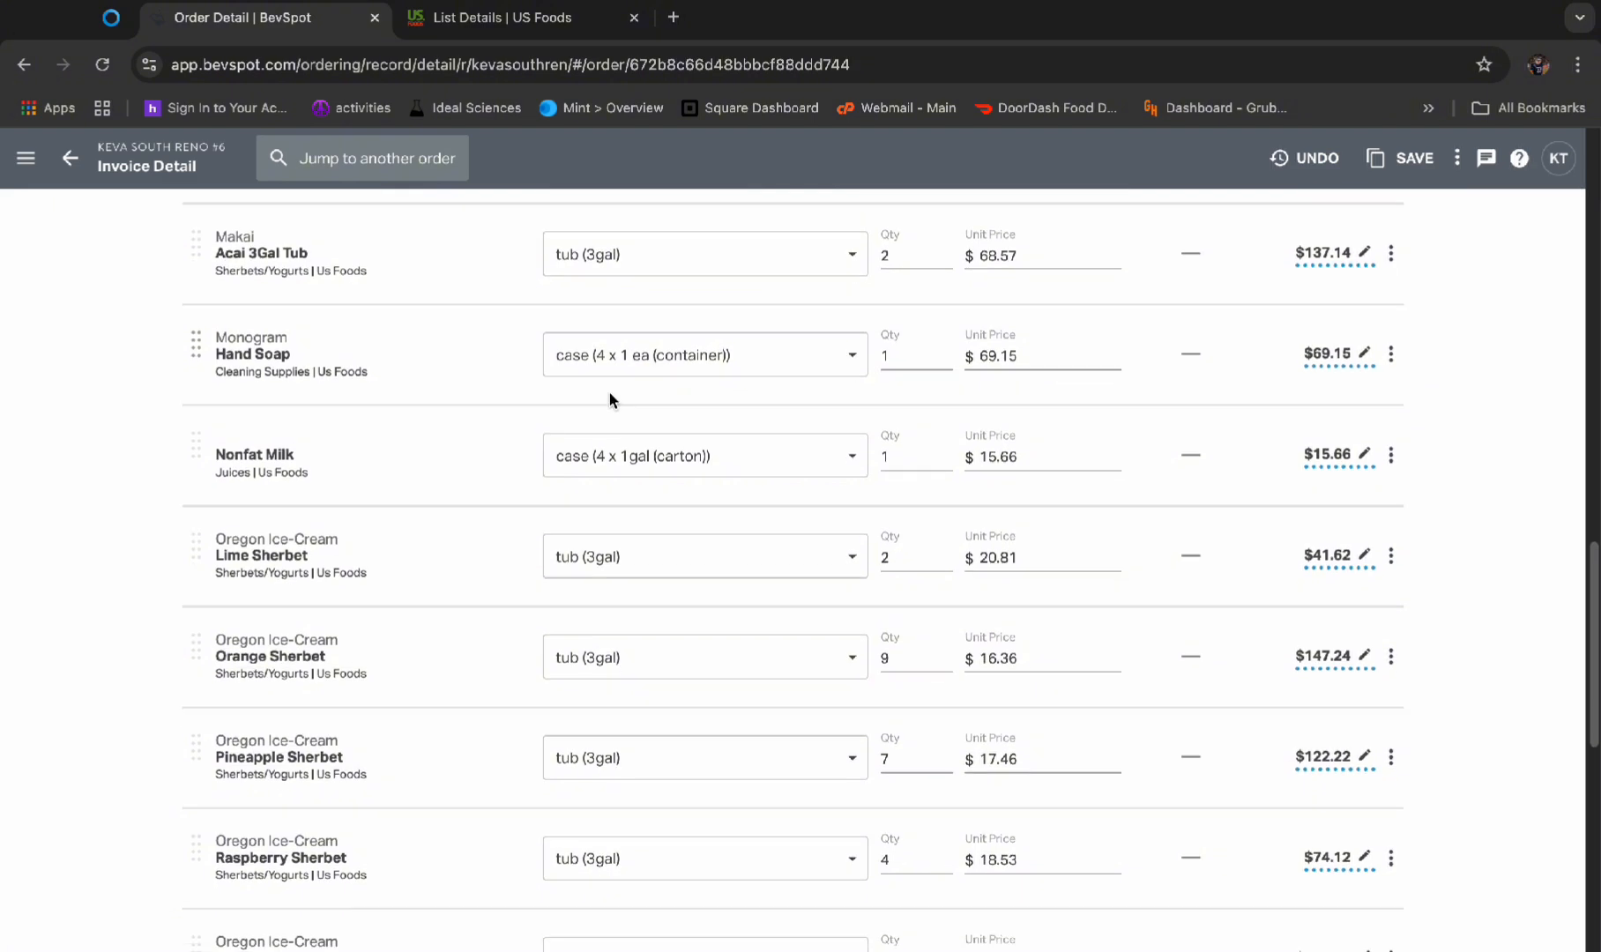
click(1393, 275)
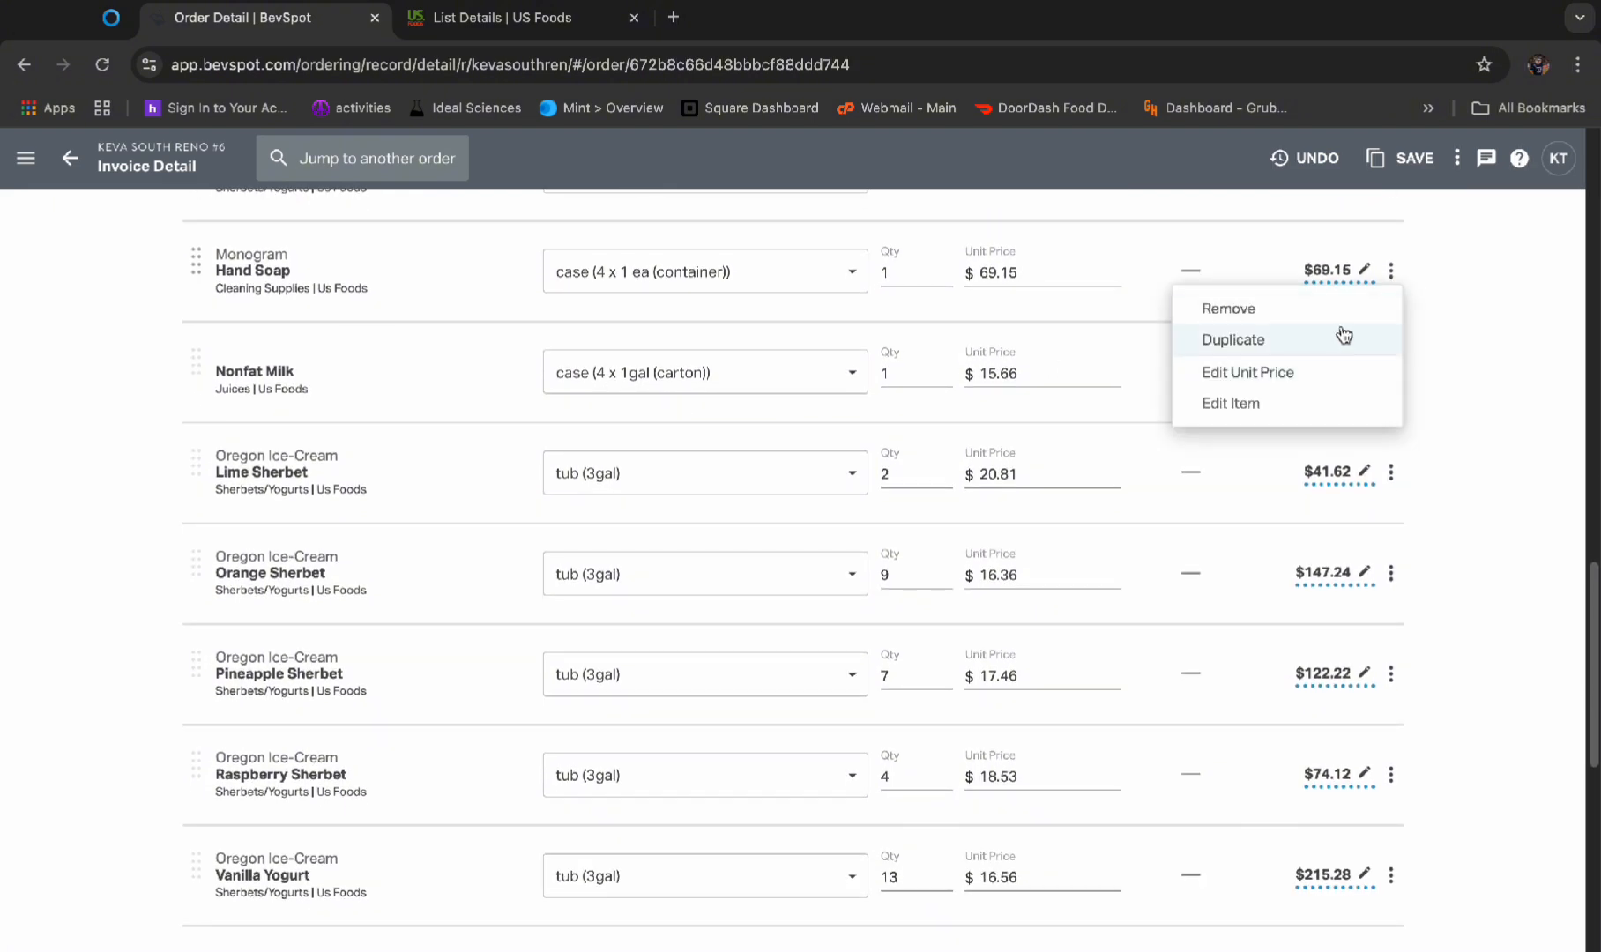
click(1340, 310)
Review the items, quantities and order total of the current order on US Foods
click(541, 27)
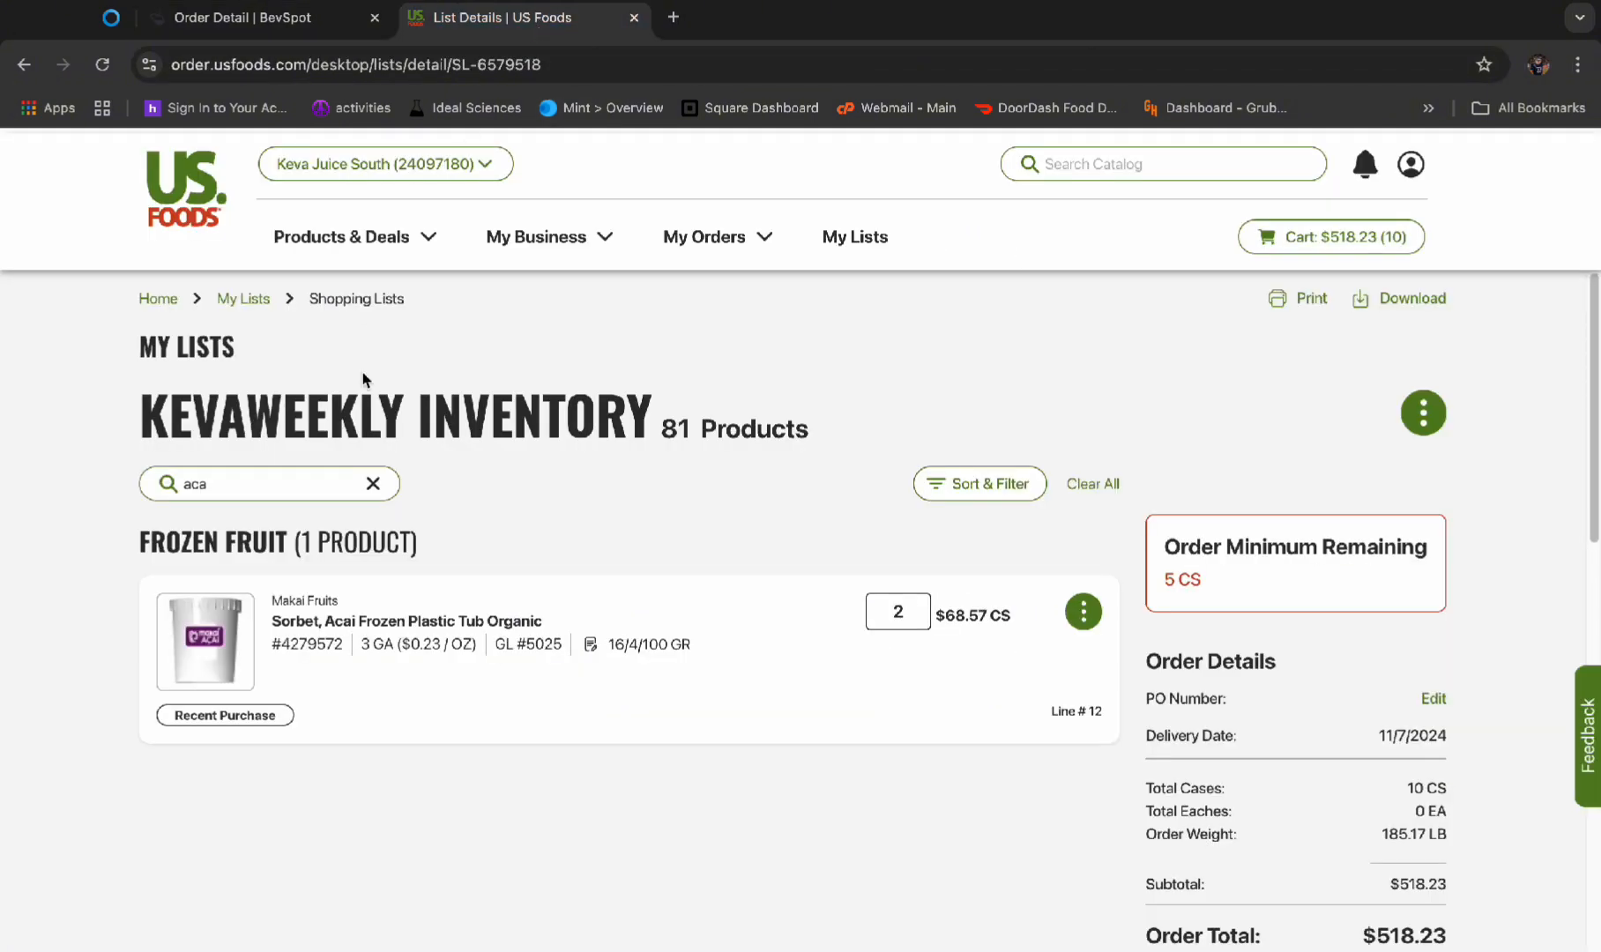
scroll(851, 679, down, 3)
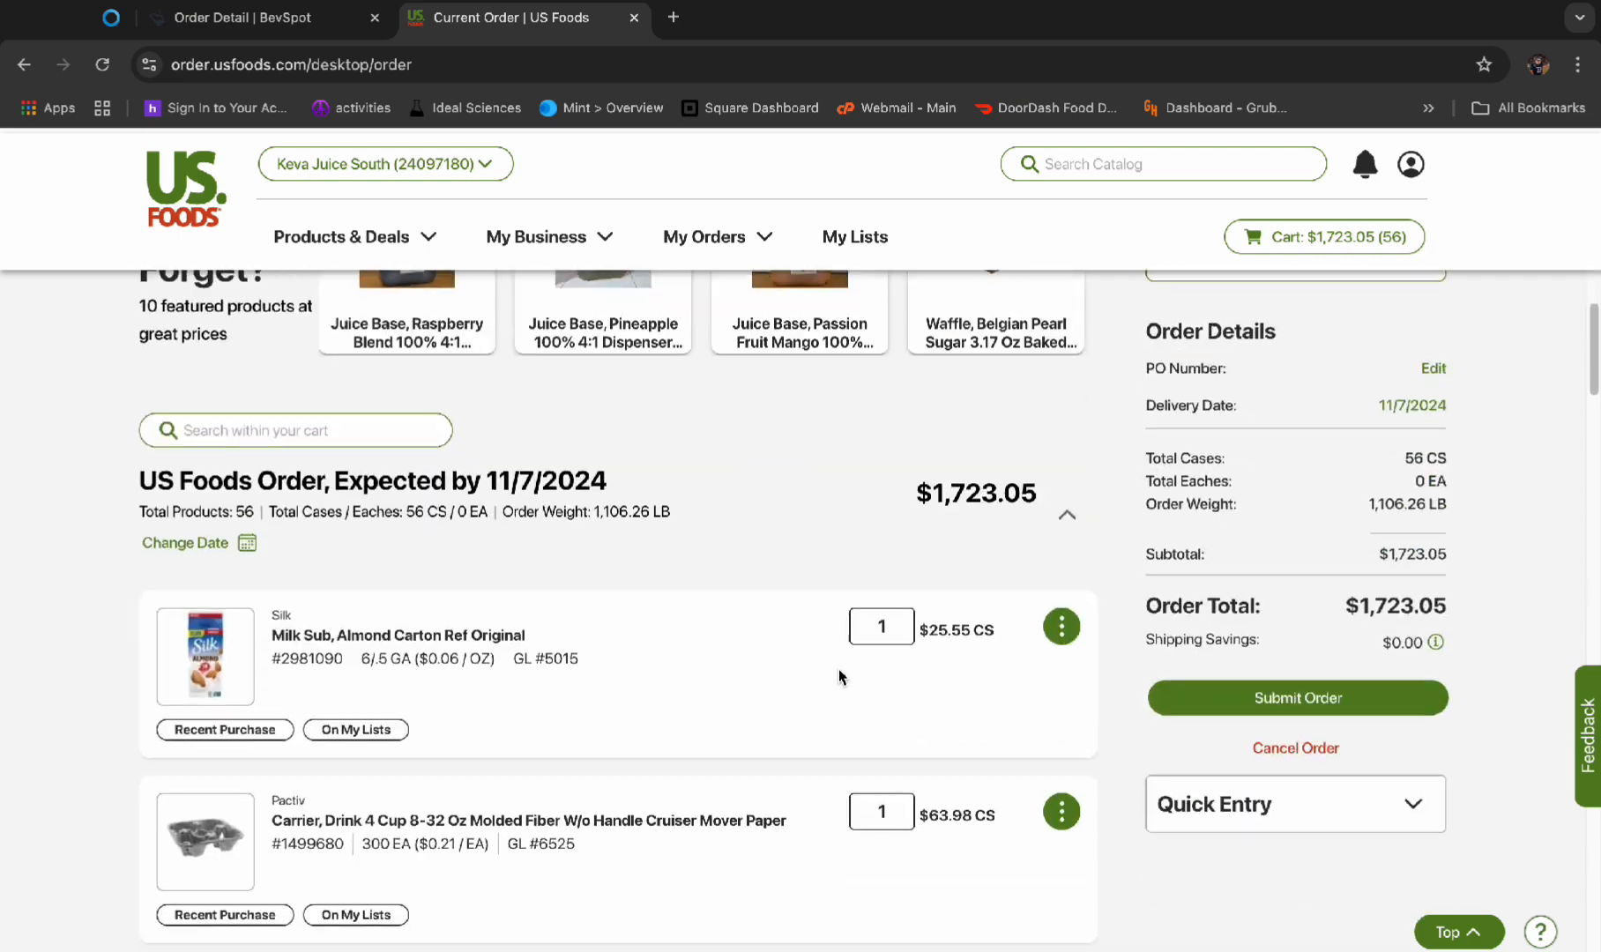
scroll(571, 612, down, 8)
scroll(571, 617, down, 20)
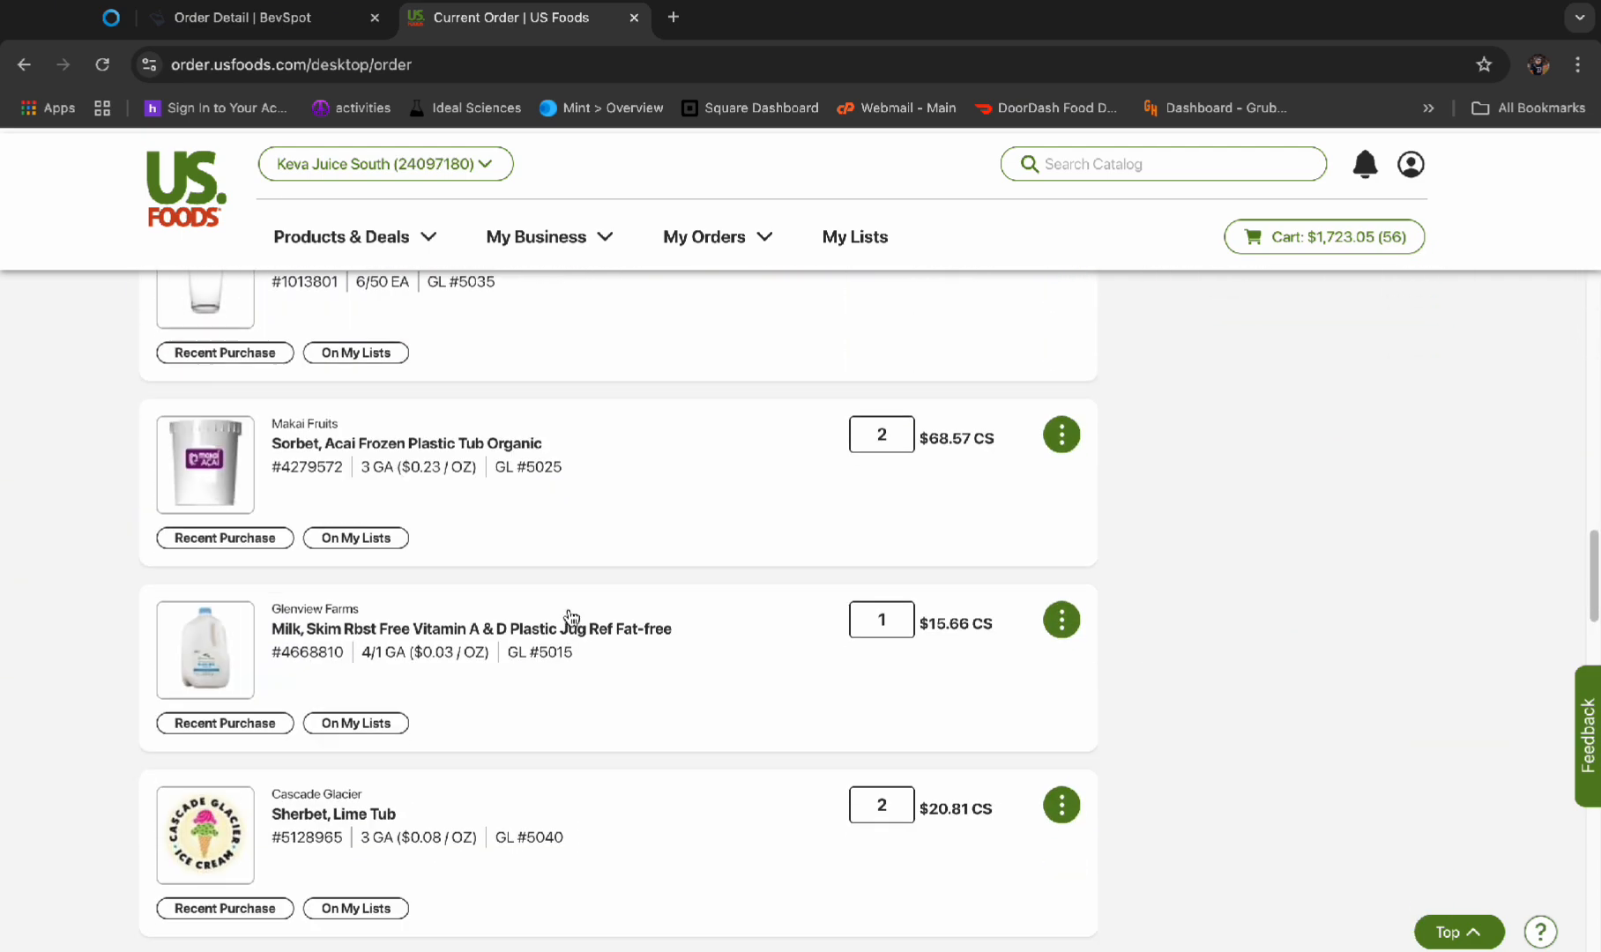
scroll(572, 617, up, 20)
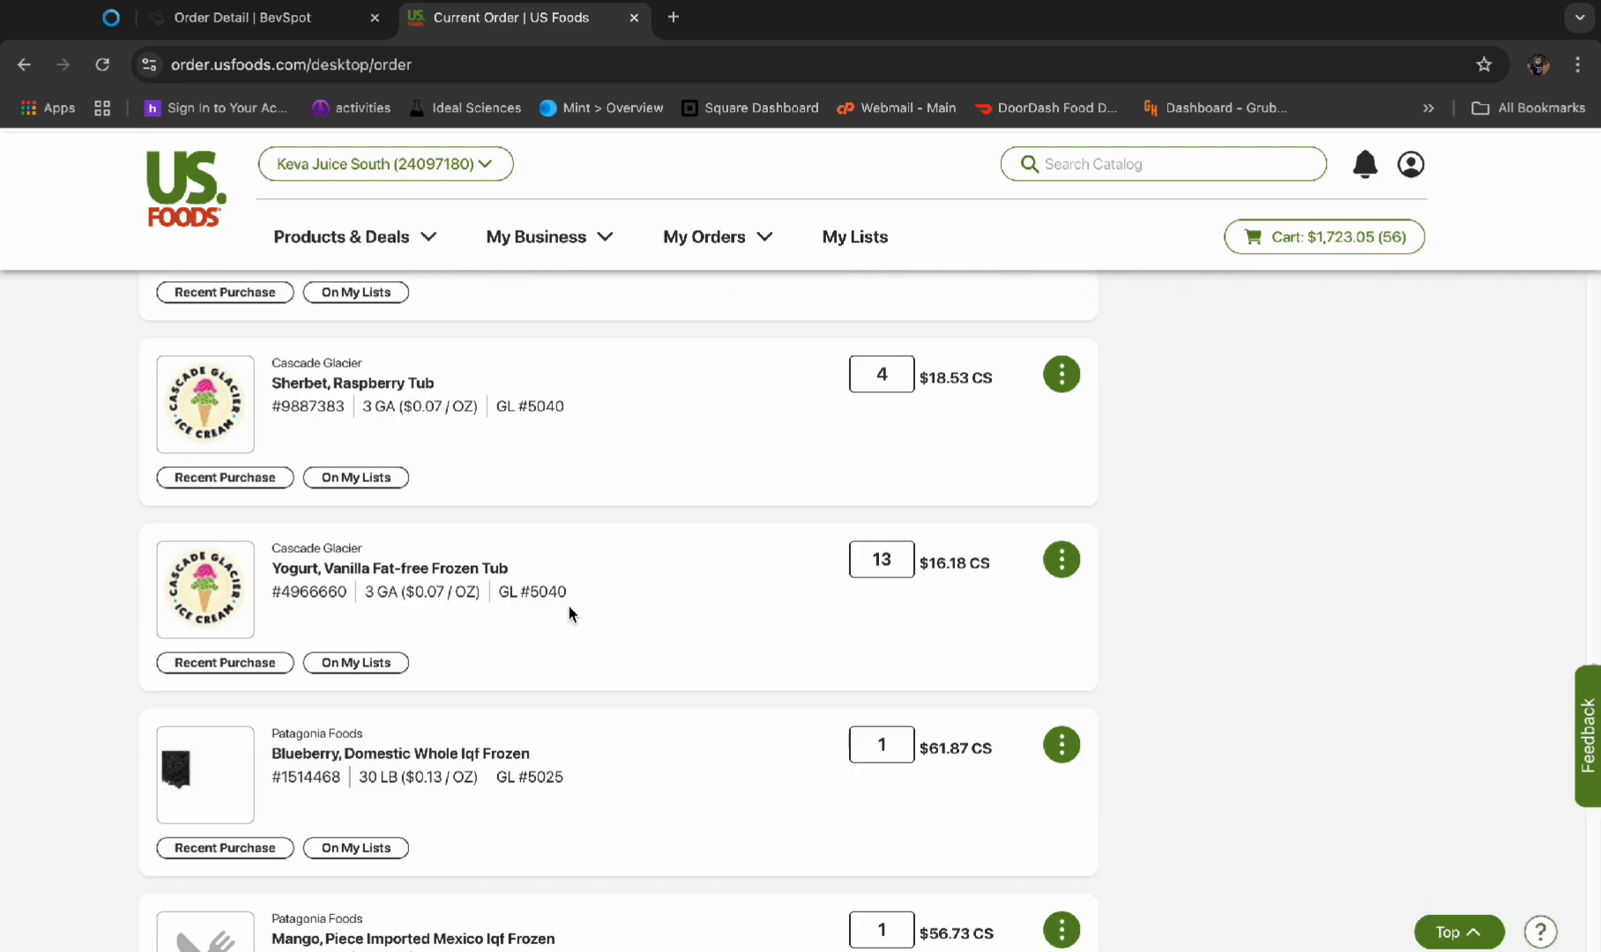
scroll(1151, 633, up, 2)
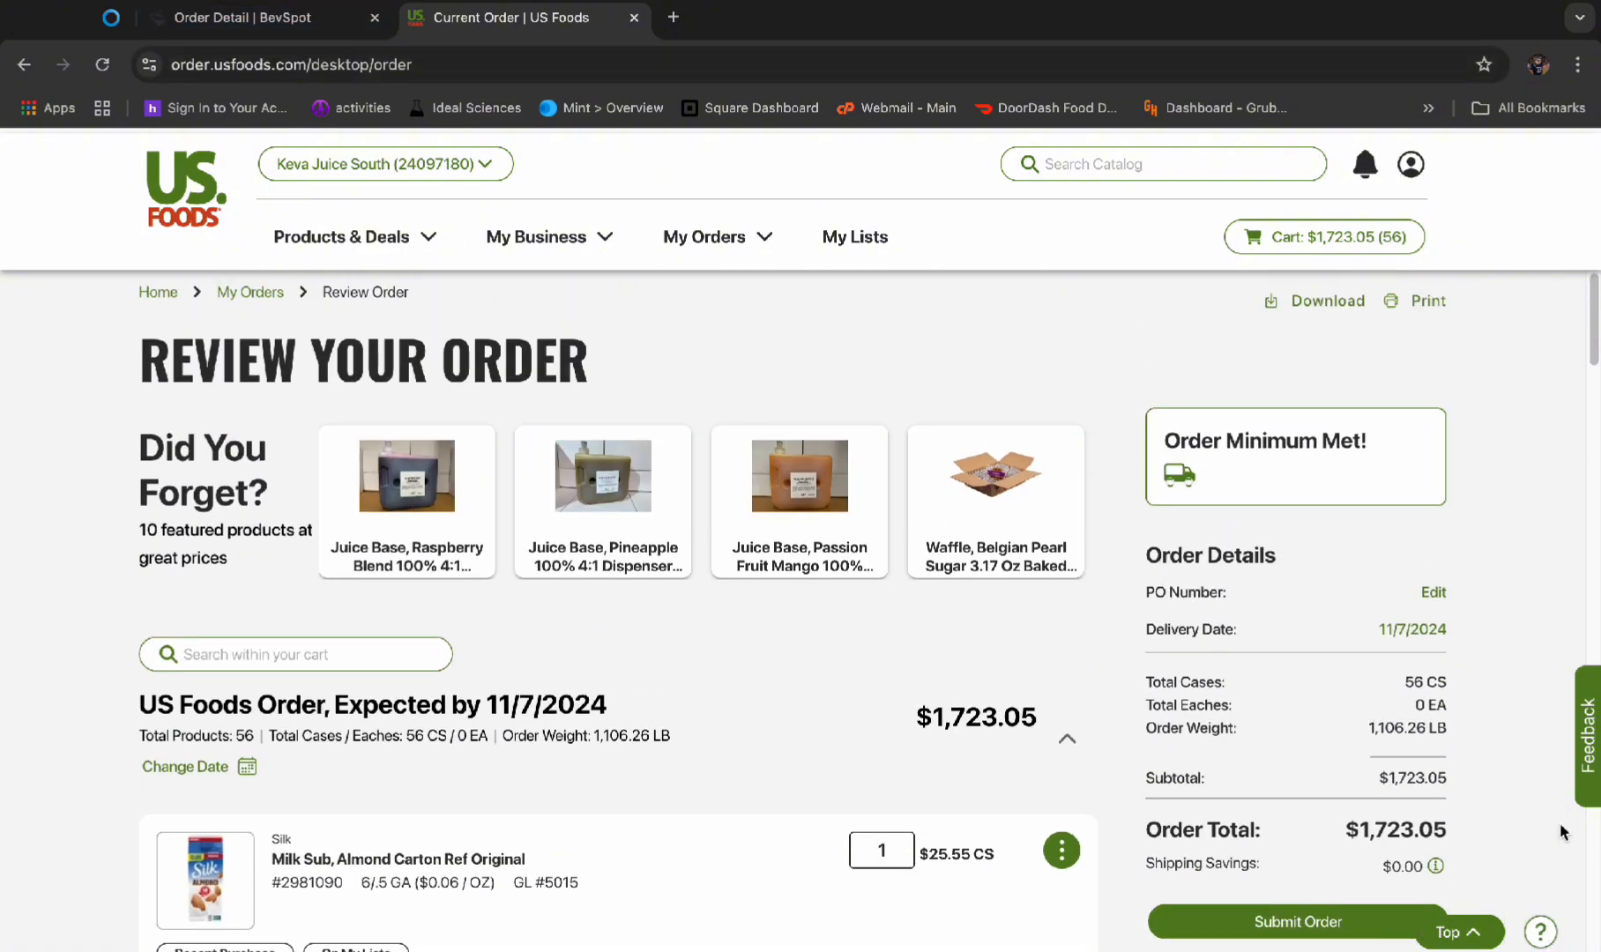
Check the delivery total of the BevSpot order and submit the order on US Foods
click(243, 18)
scroll(1072, 503, up, 15)
scroll(1079, 508, up, 3)
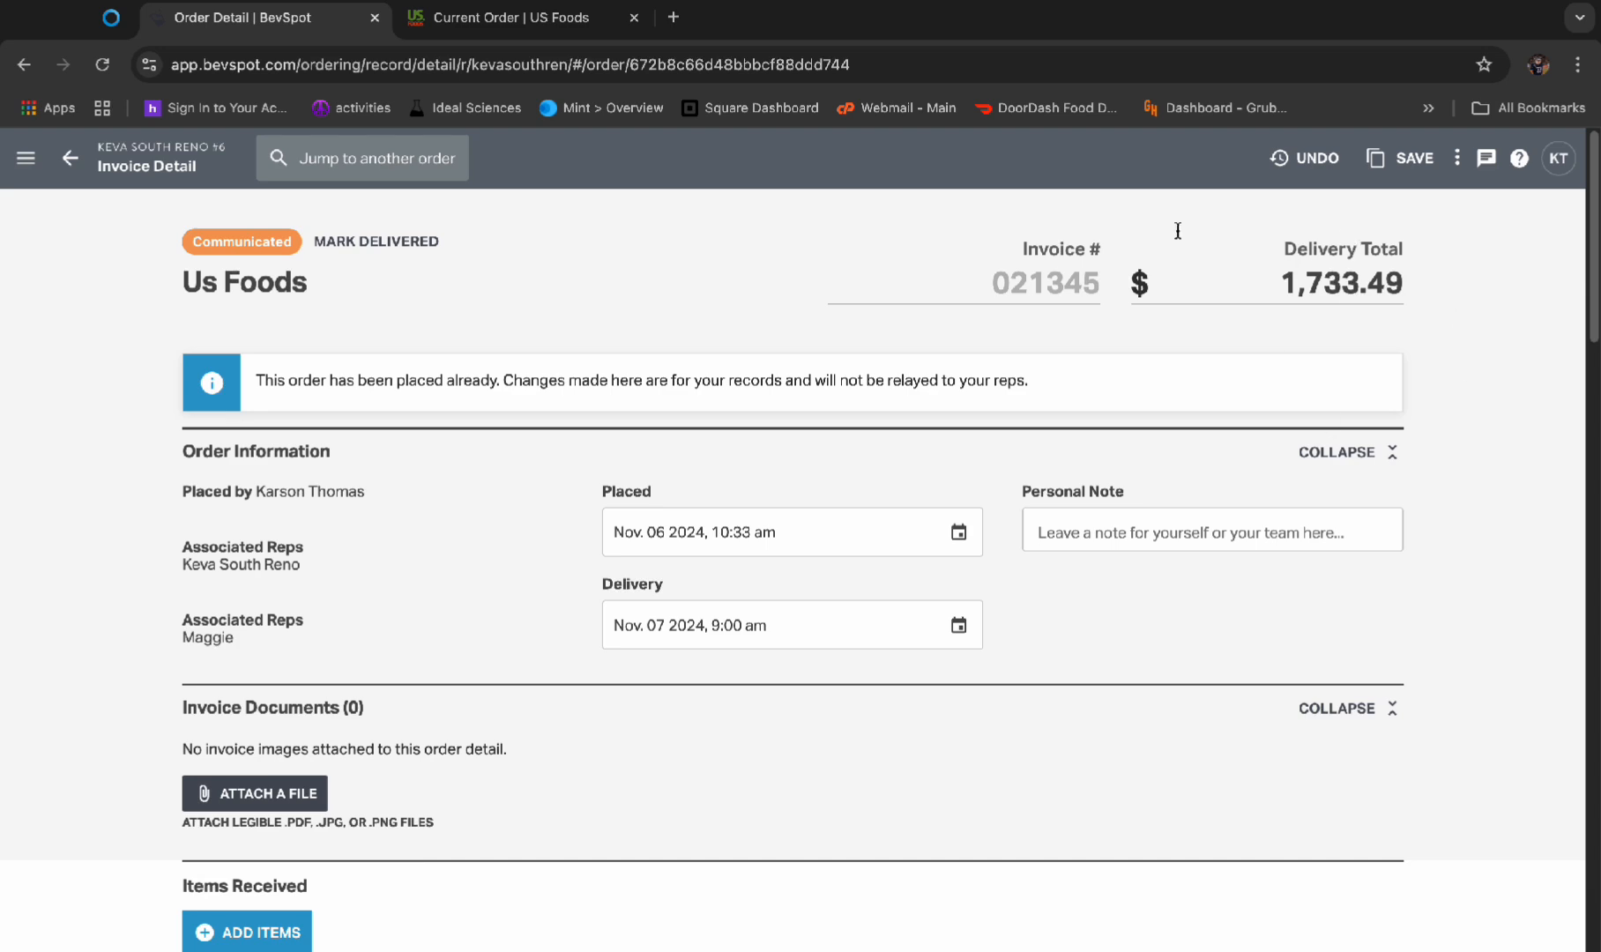
click(516, 17)
click(1314, 921)
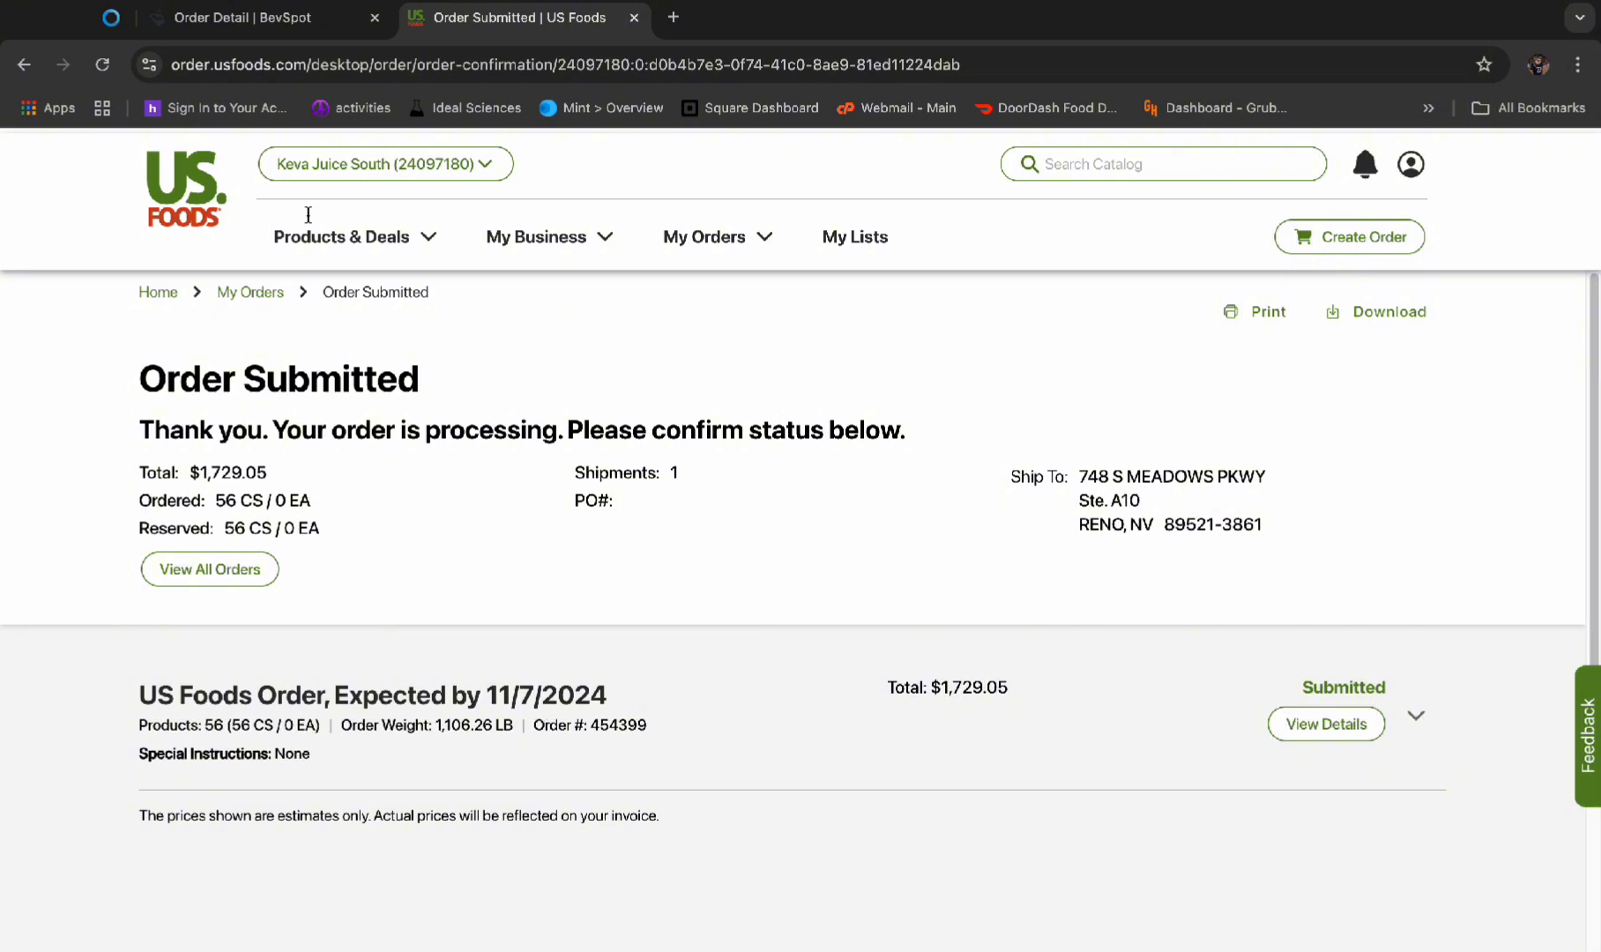
Check the delivery date of the Us Foods order in BevSpot and save the order's changes before leaving it
click(232, 17)
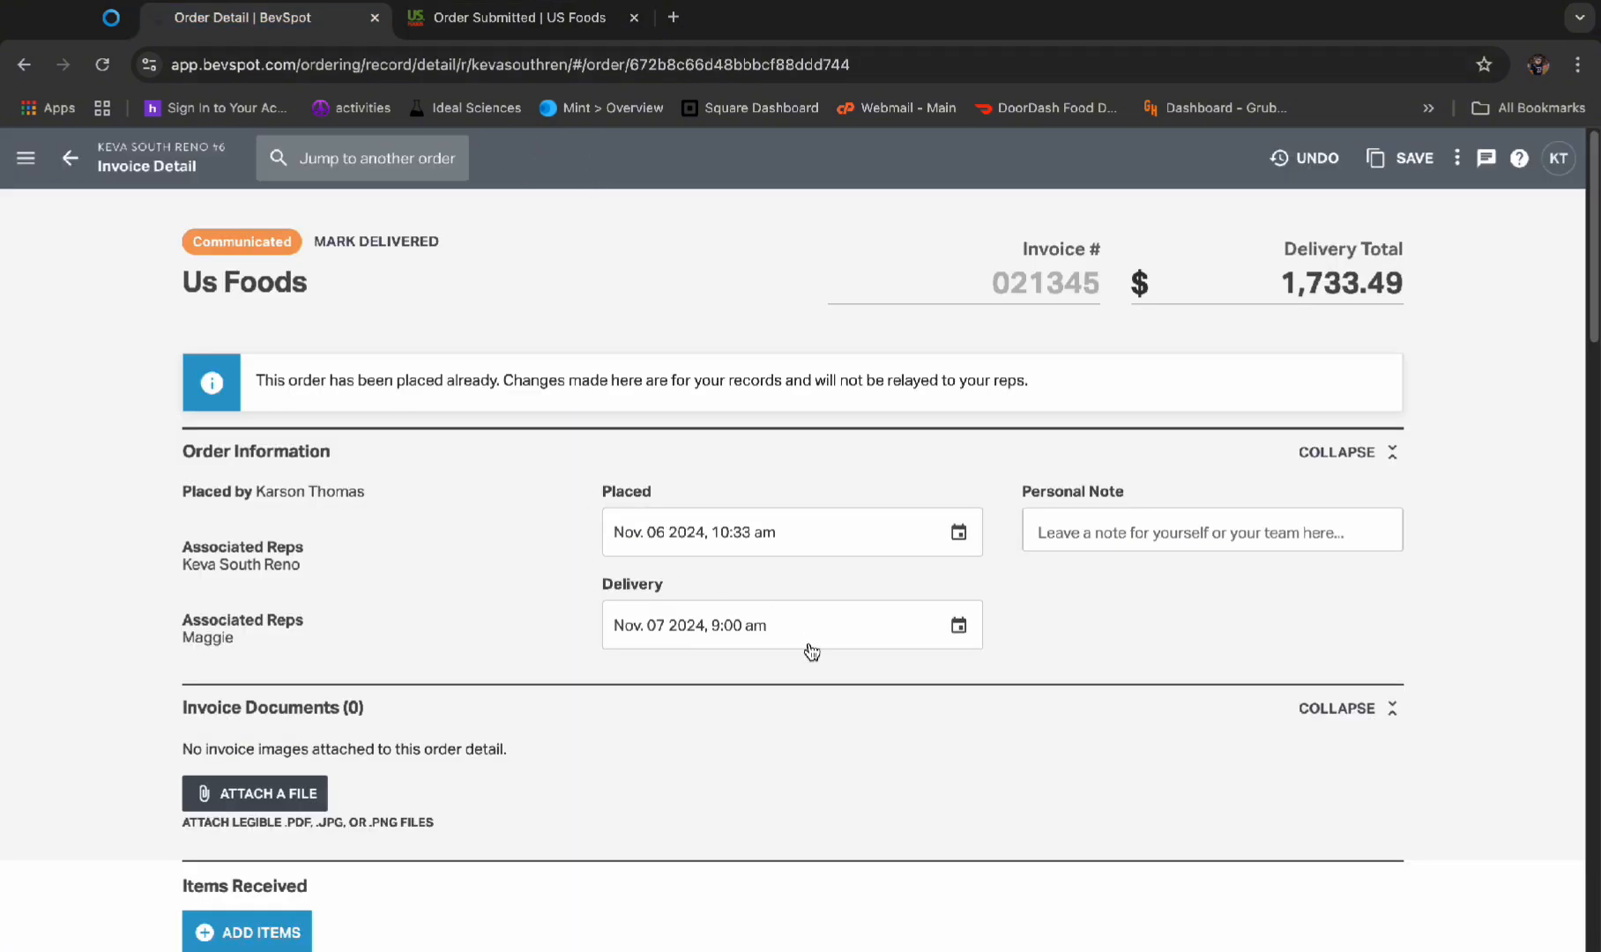
click(815, 617)
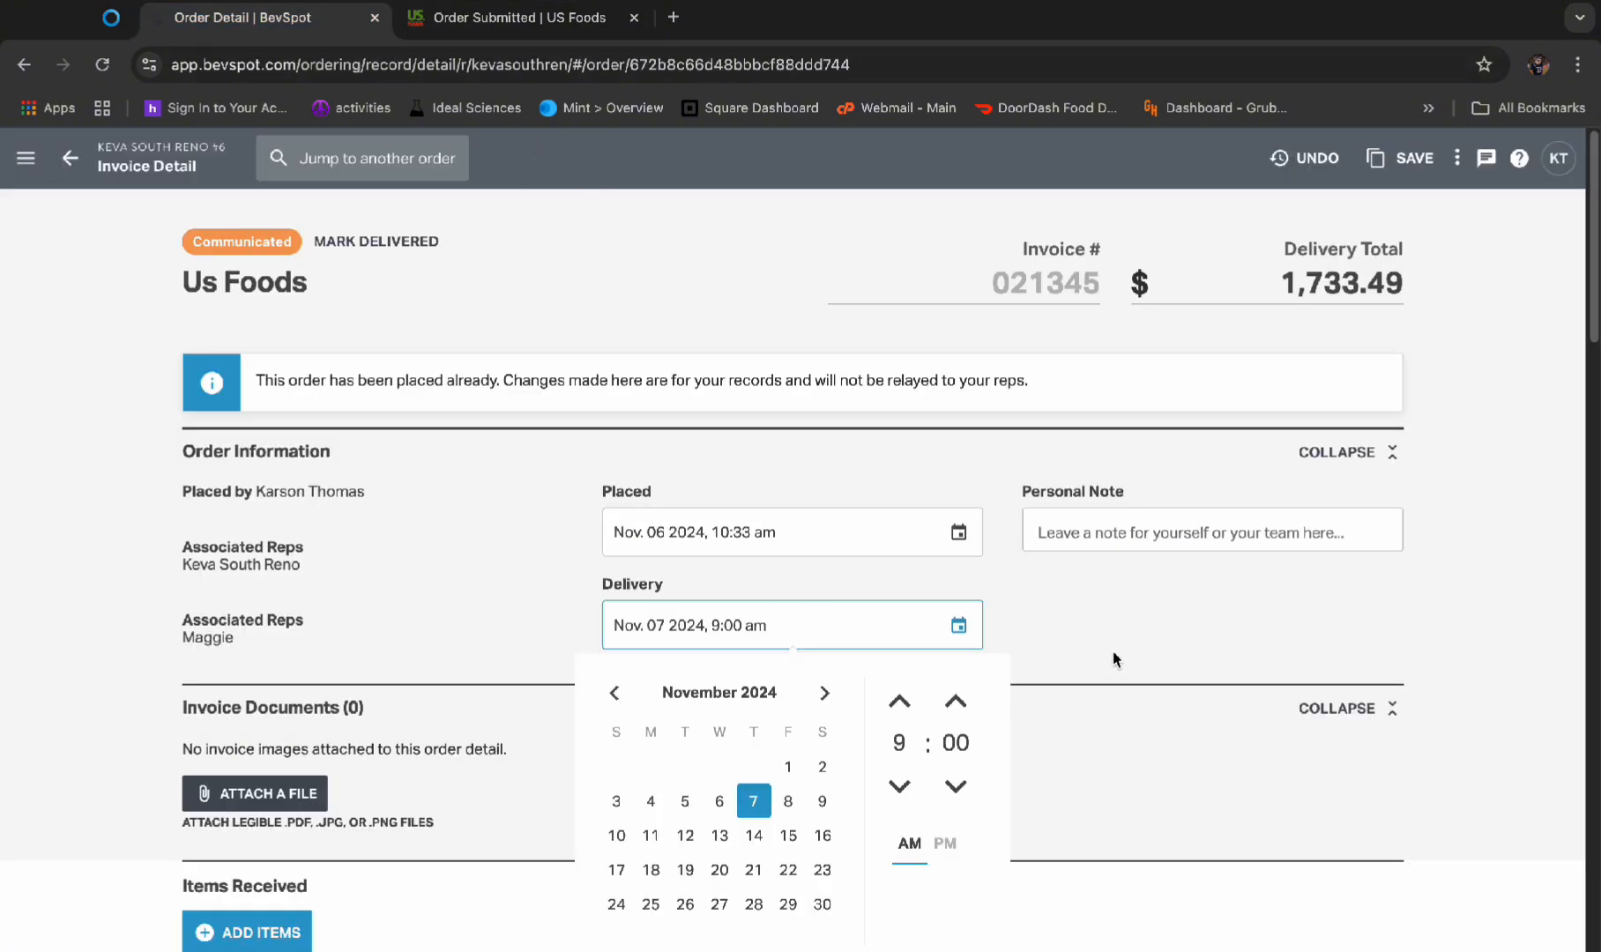
click(69, 158)
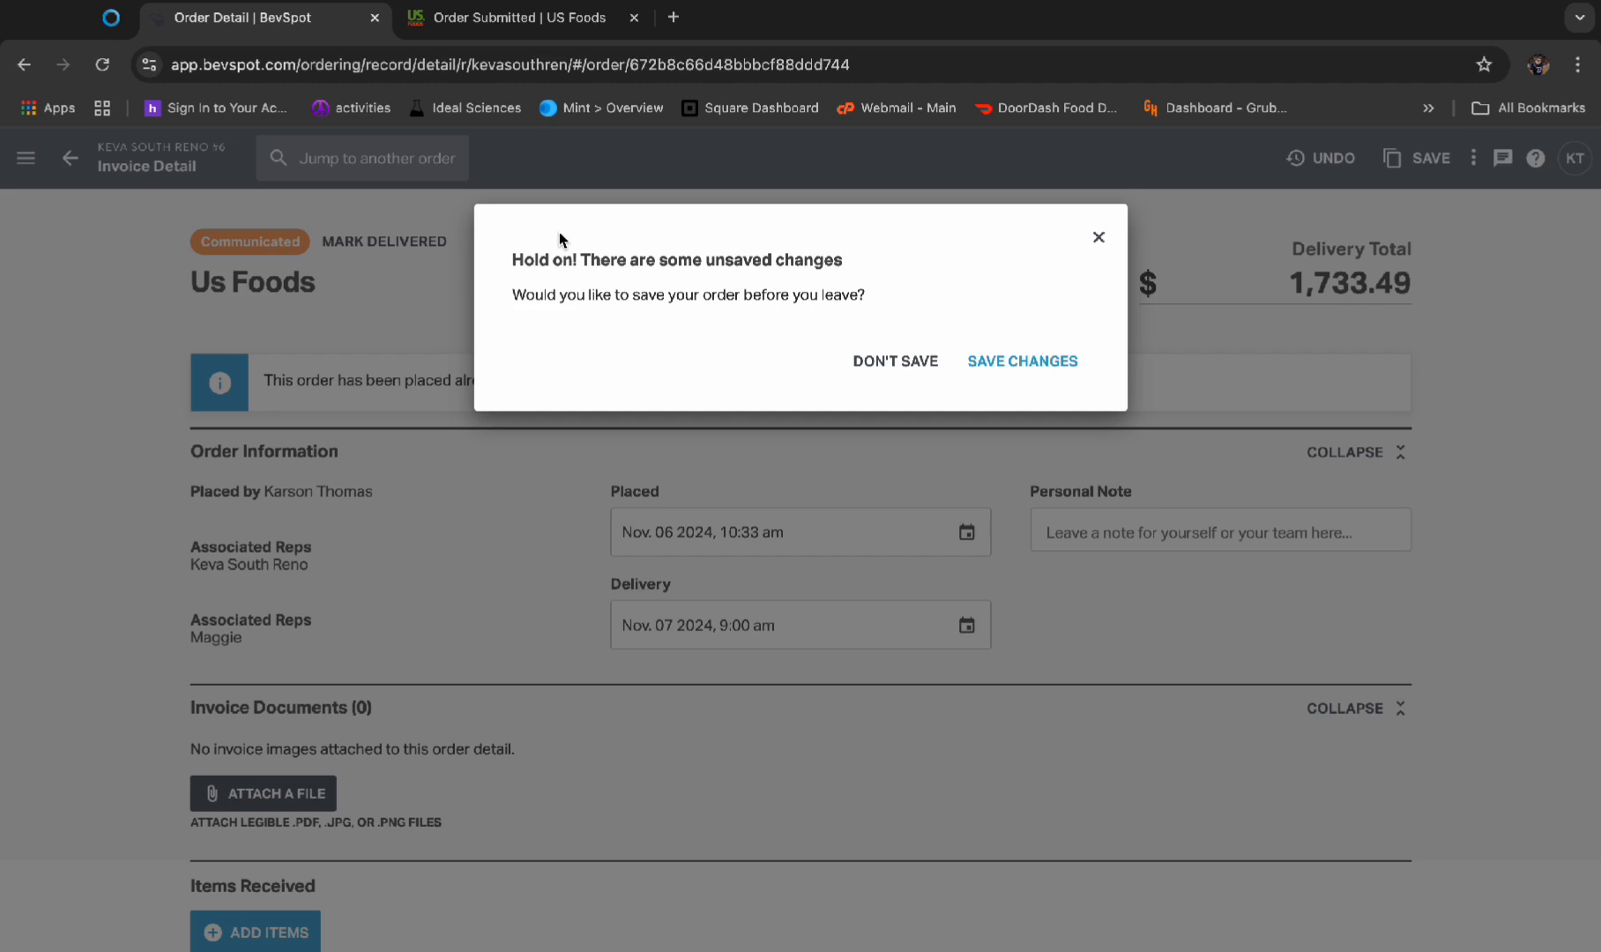
click(1037, 363)
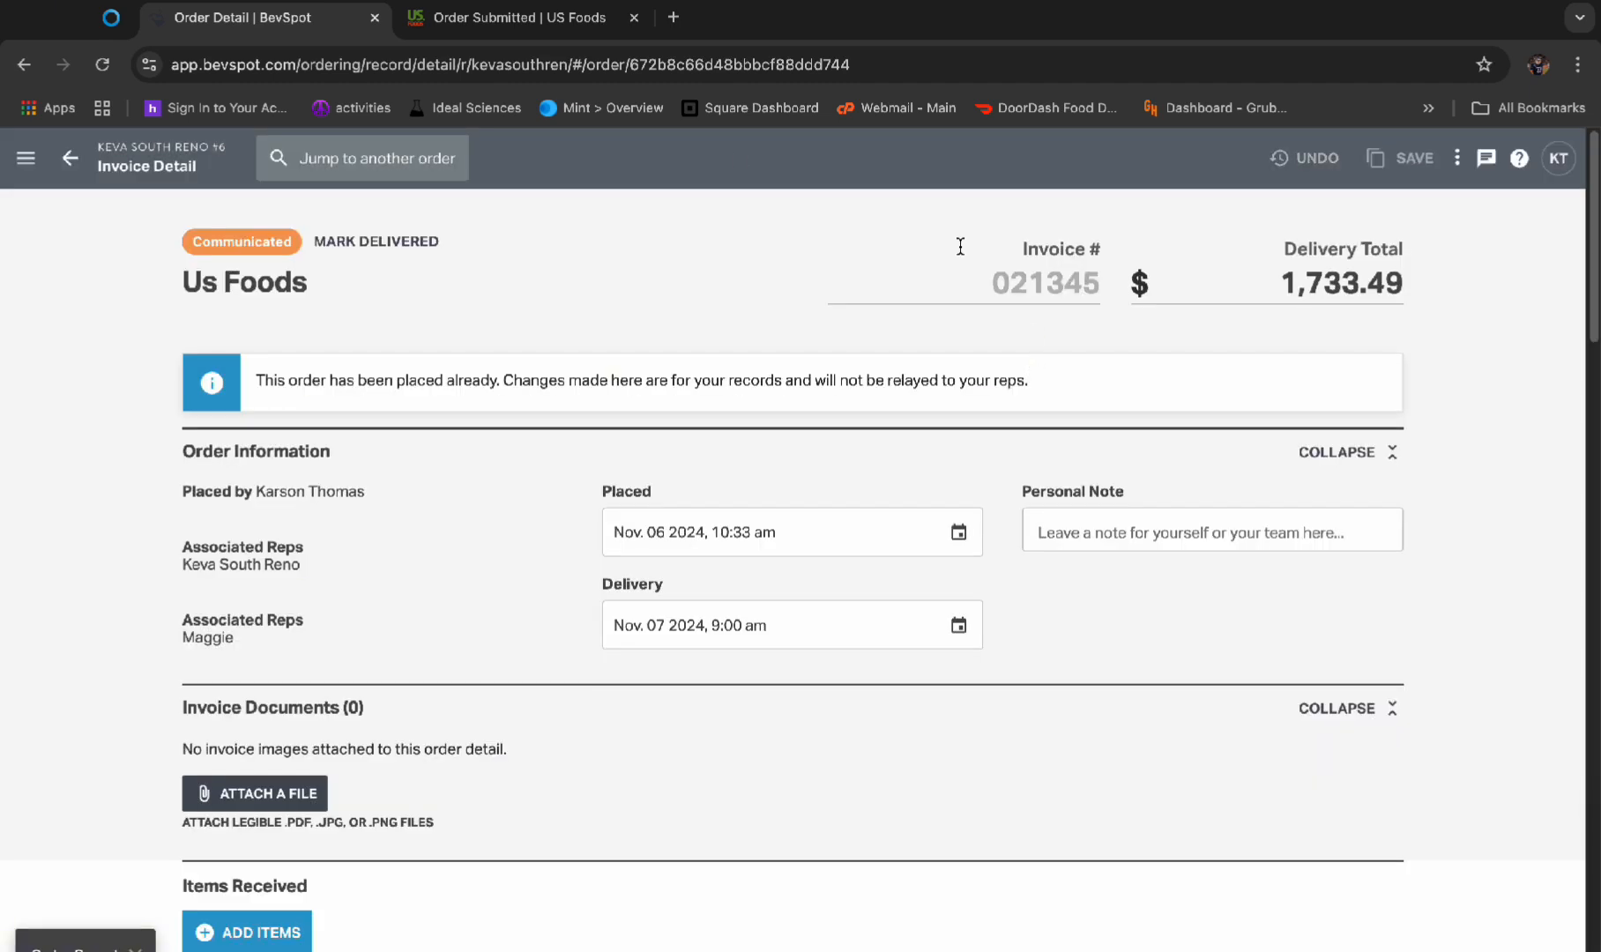
click(70, 158)
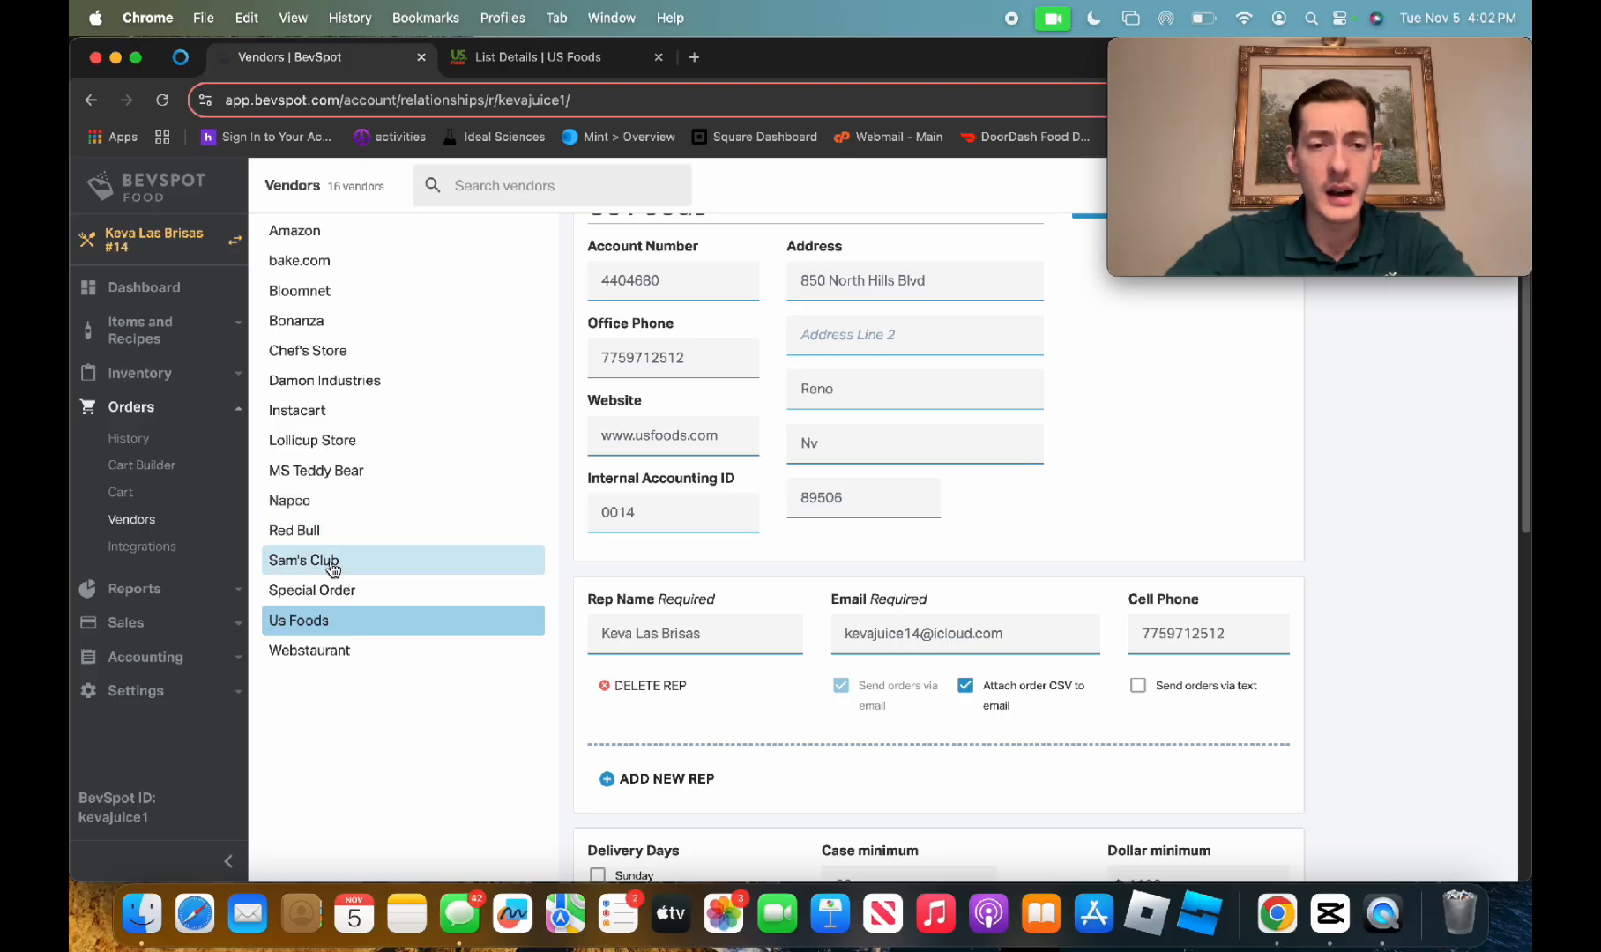
Review the Red Bull vendor's rep settings, delivery days, minimums and ordering notes in BevSpot
click(327, 533)
scroll(774, 555, down, 6)
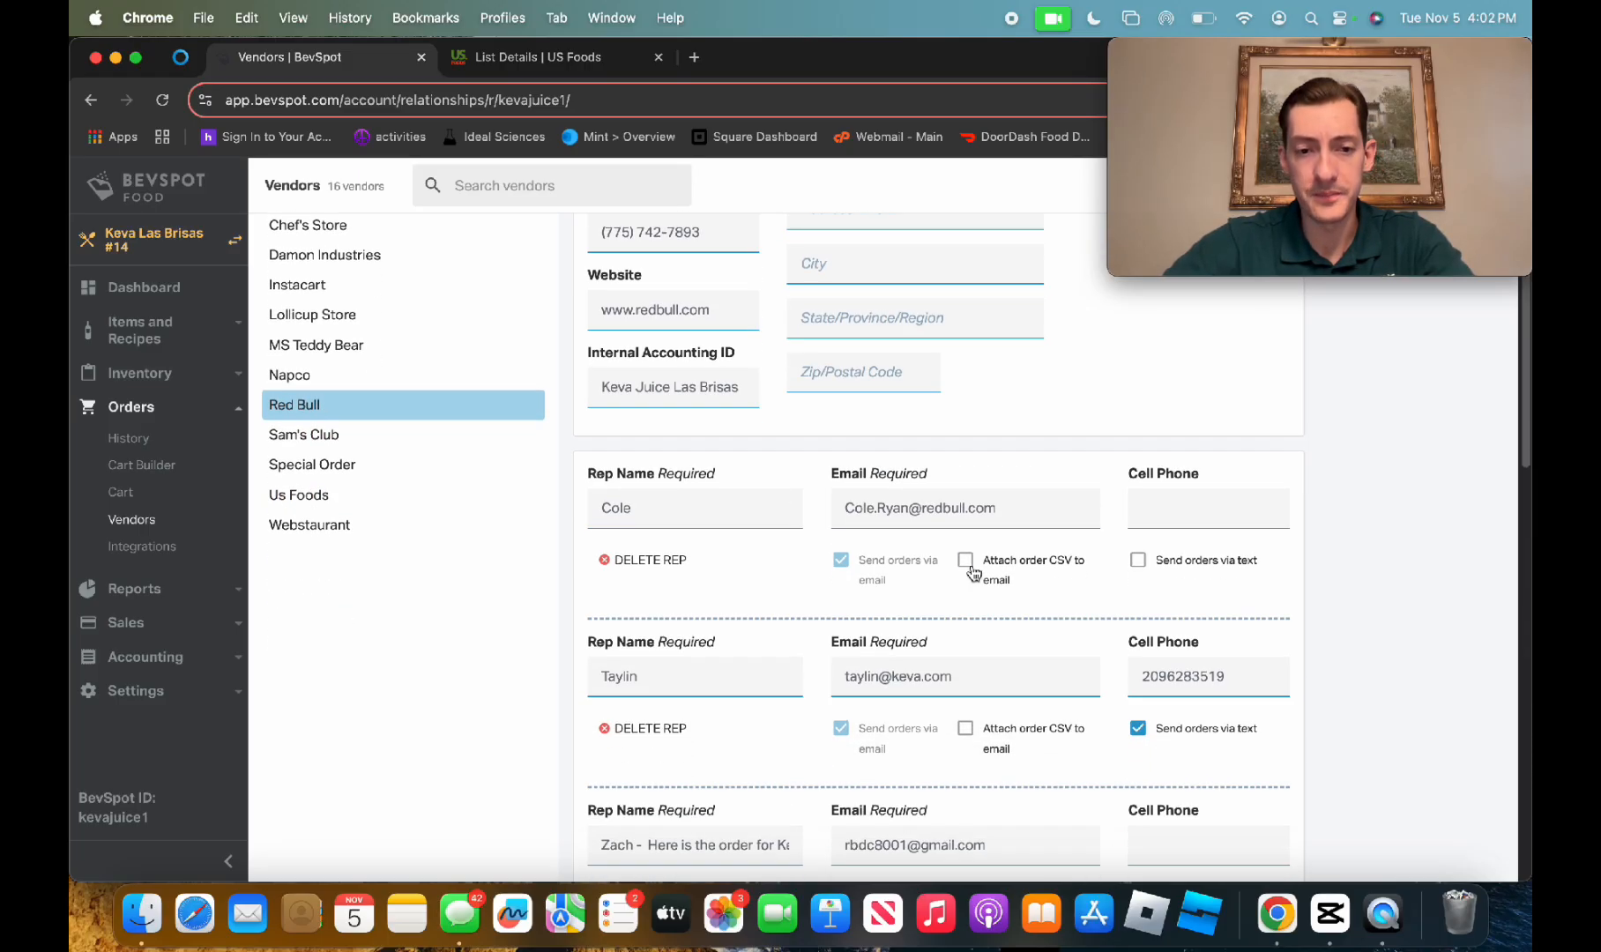
scroll(724, 525, down, 6)
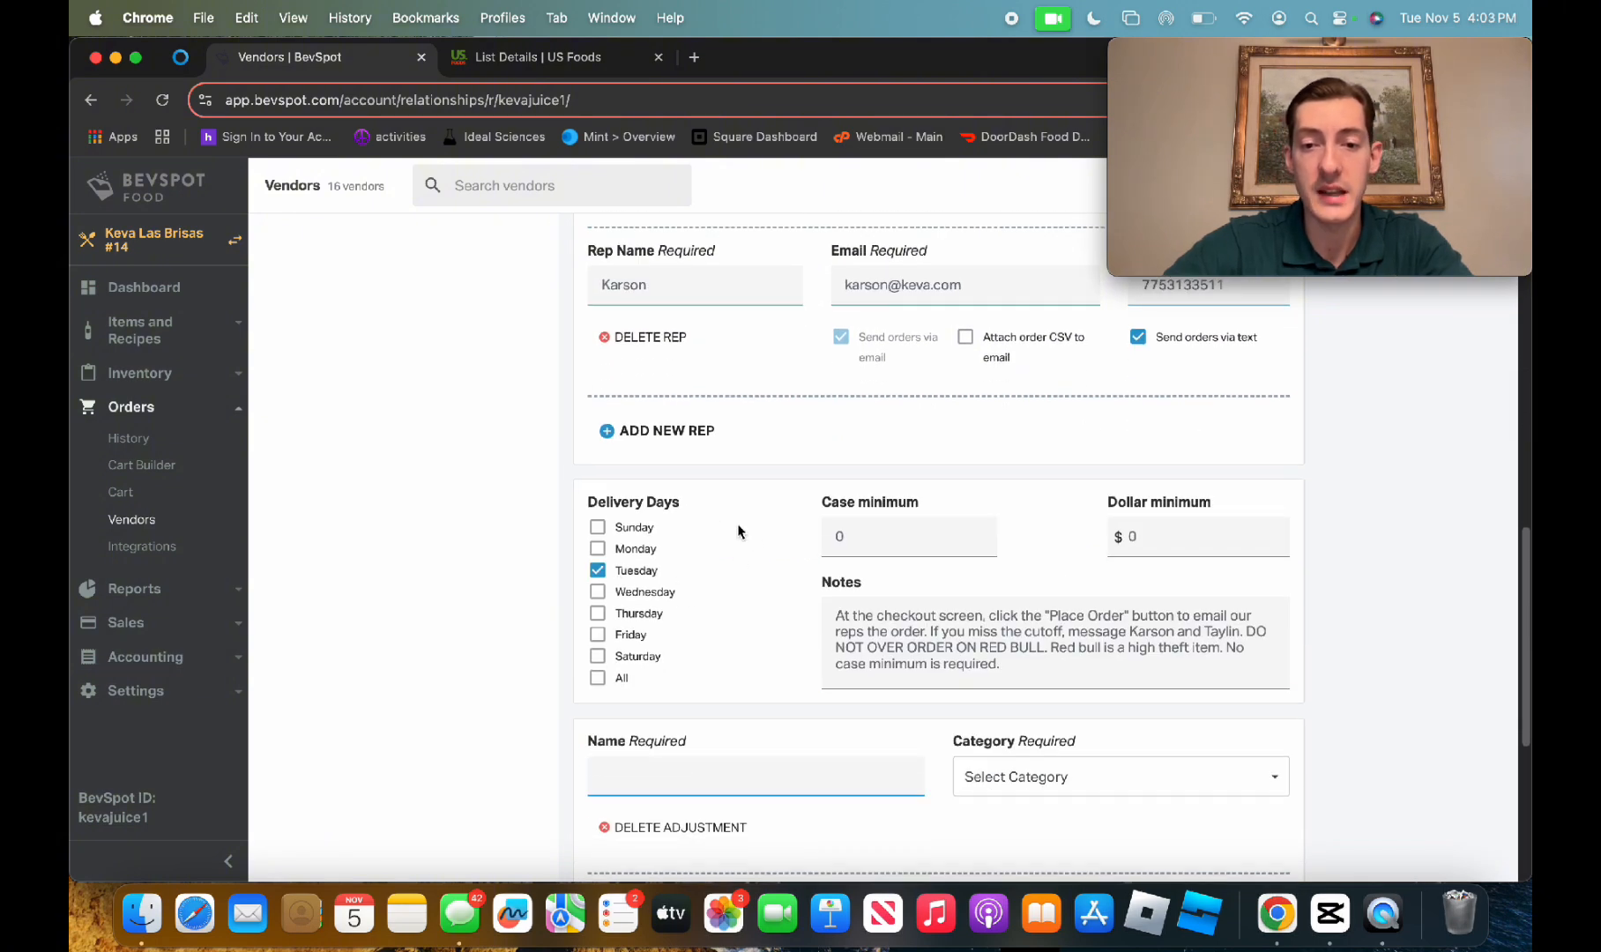
click(835, 620)
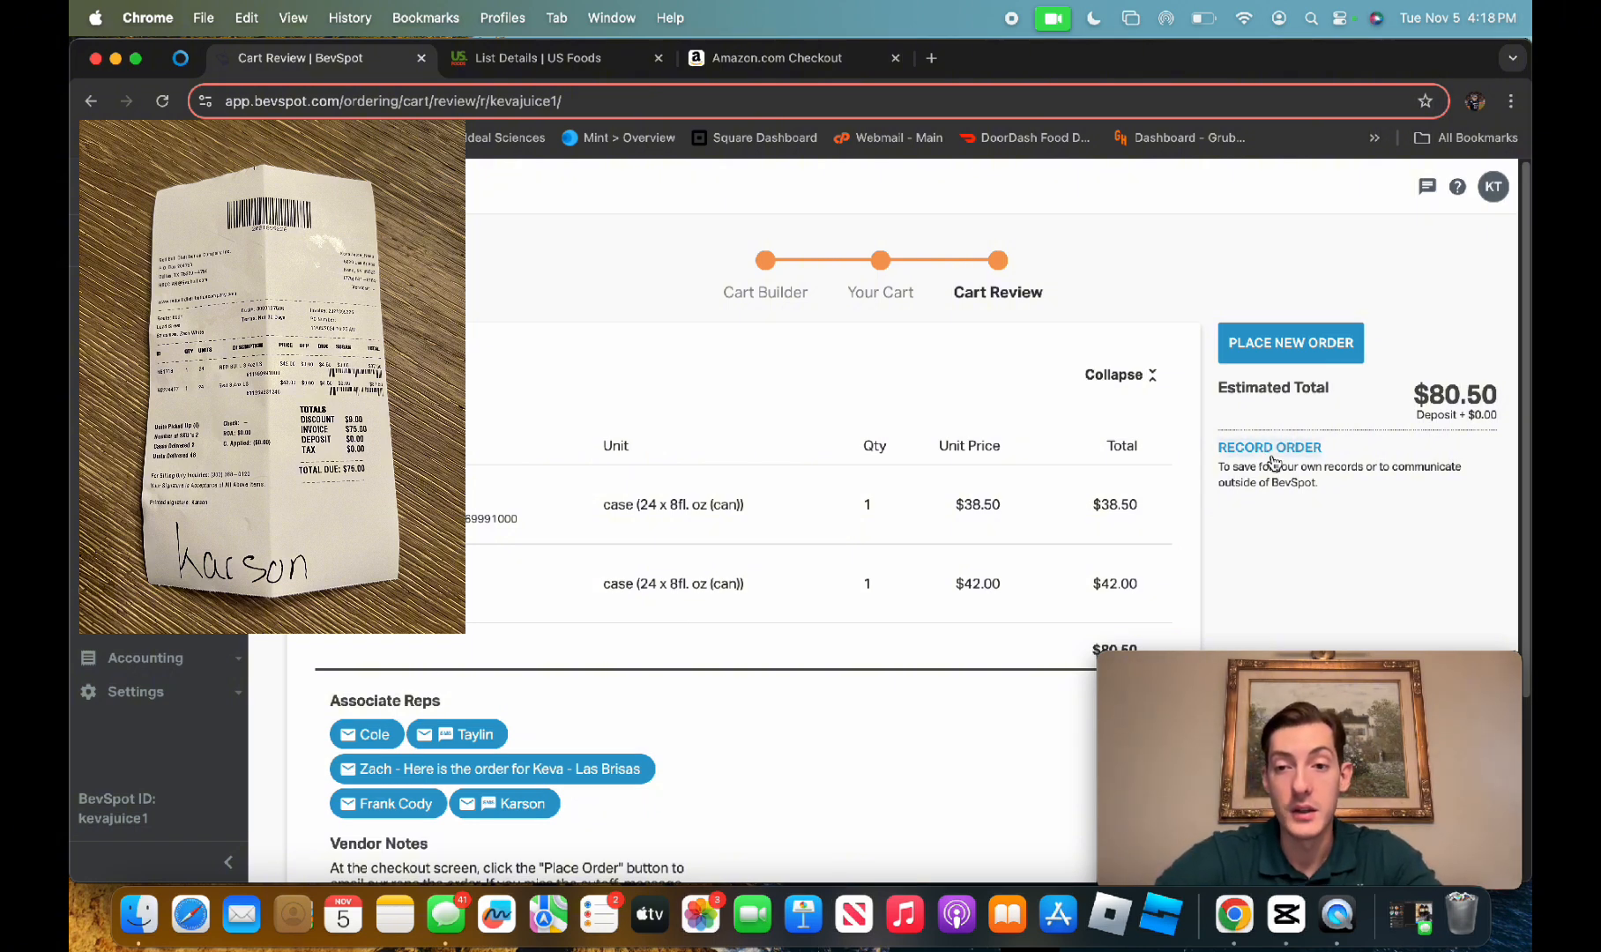
Record the Red Bull order without communicating it to the vendor, dated November 5, 2024 at 9:18 AM
click(1268, 450)
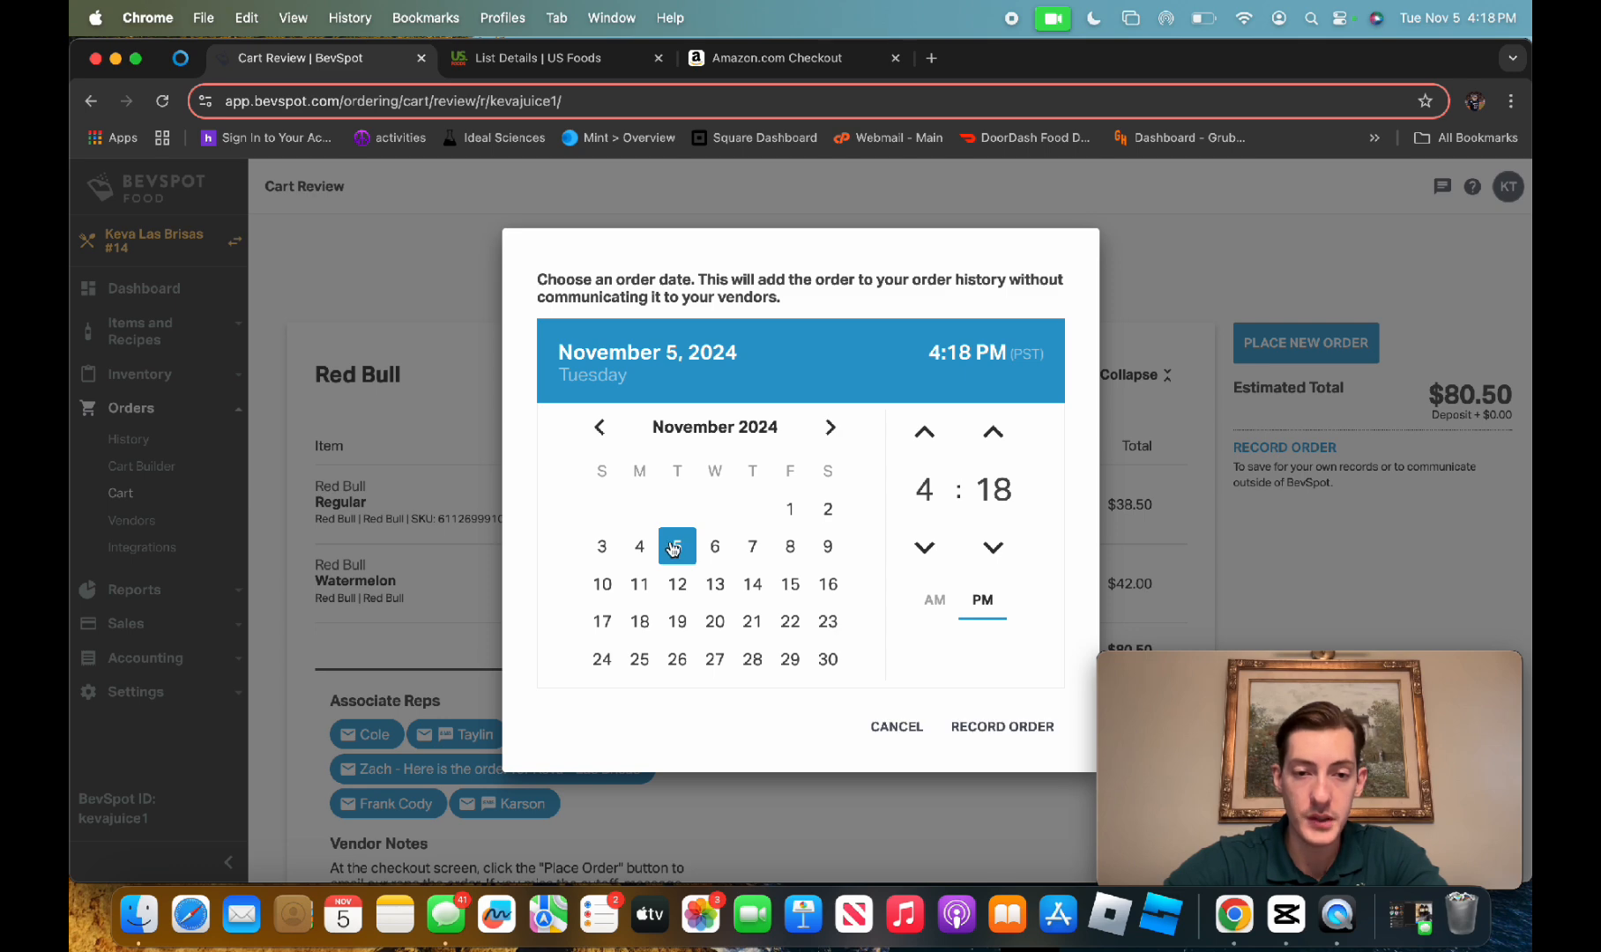
click(939, 561)
click(939, 561)
click(938, 559)
click(938, 560)
click(931, 552)
click(931, 552)
click(931, 552)
click(932, 552)
click(931, 552)
click(926, 439)
click(926, 439)
click(1011, 749)
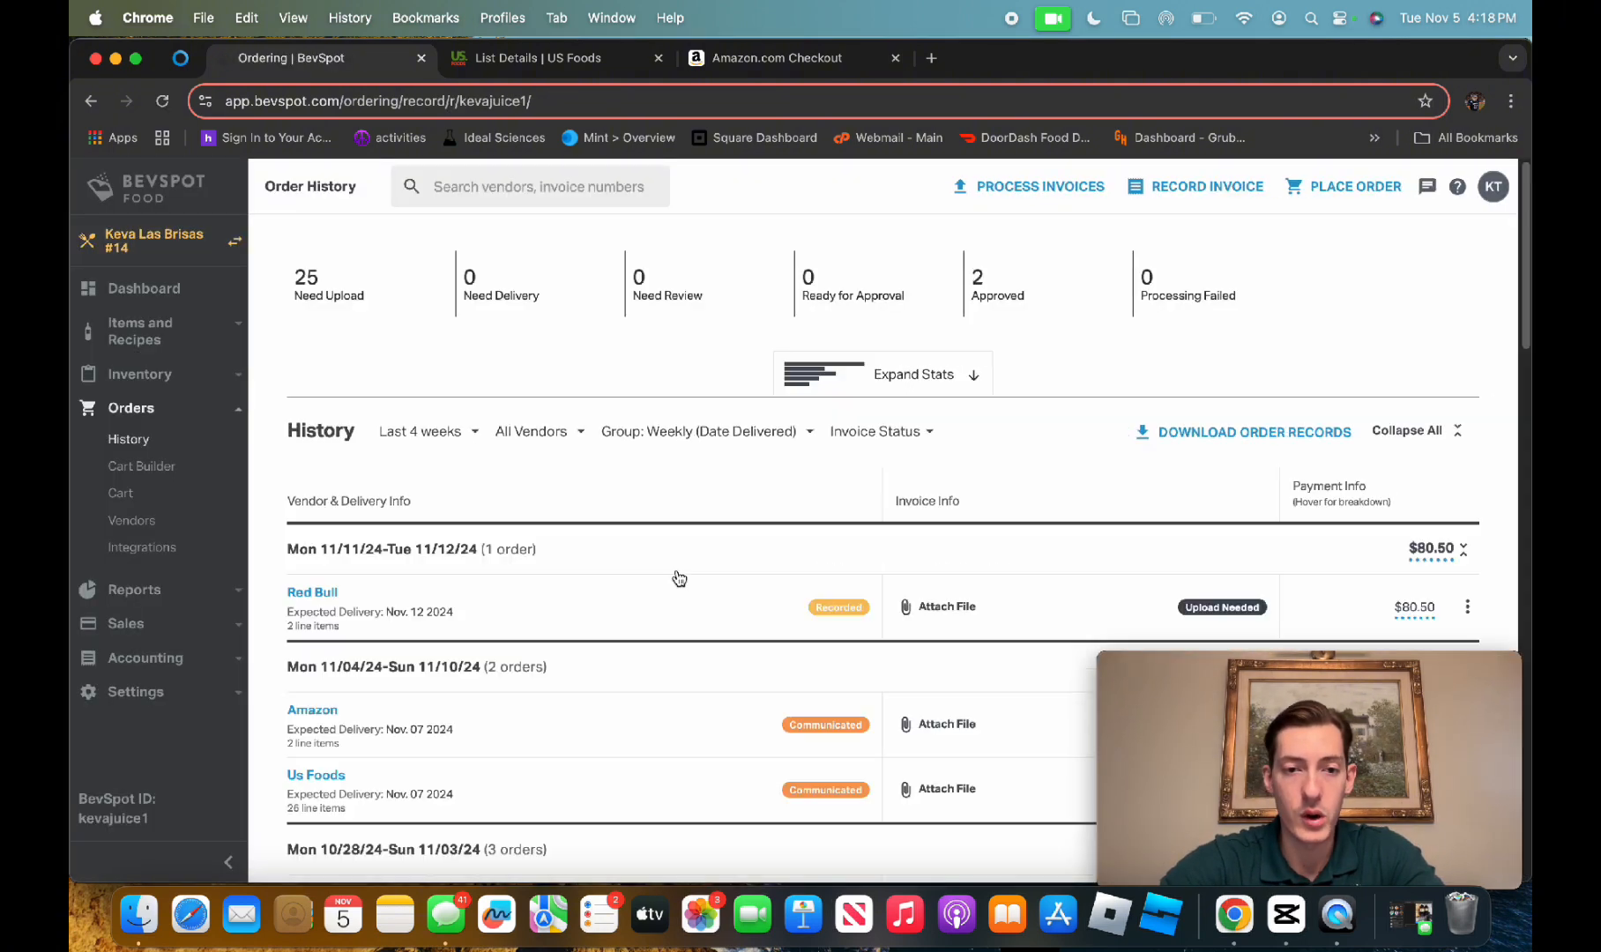
Open the recorded Red Bull order, set its delivery to Nov. 05 2024, 12:00 pm, and save it
click(323, 591)
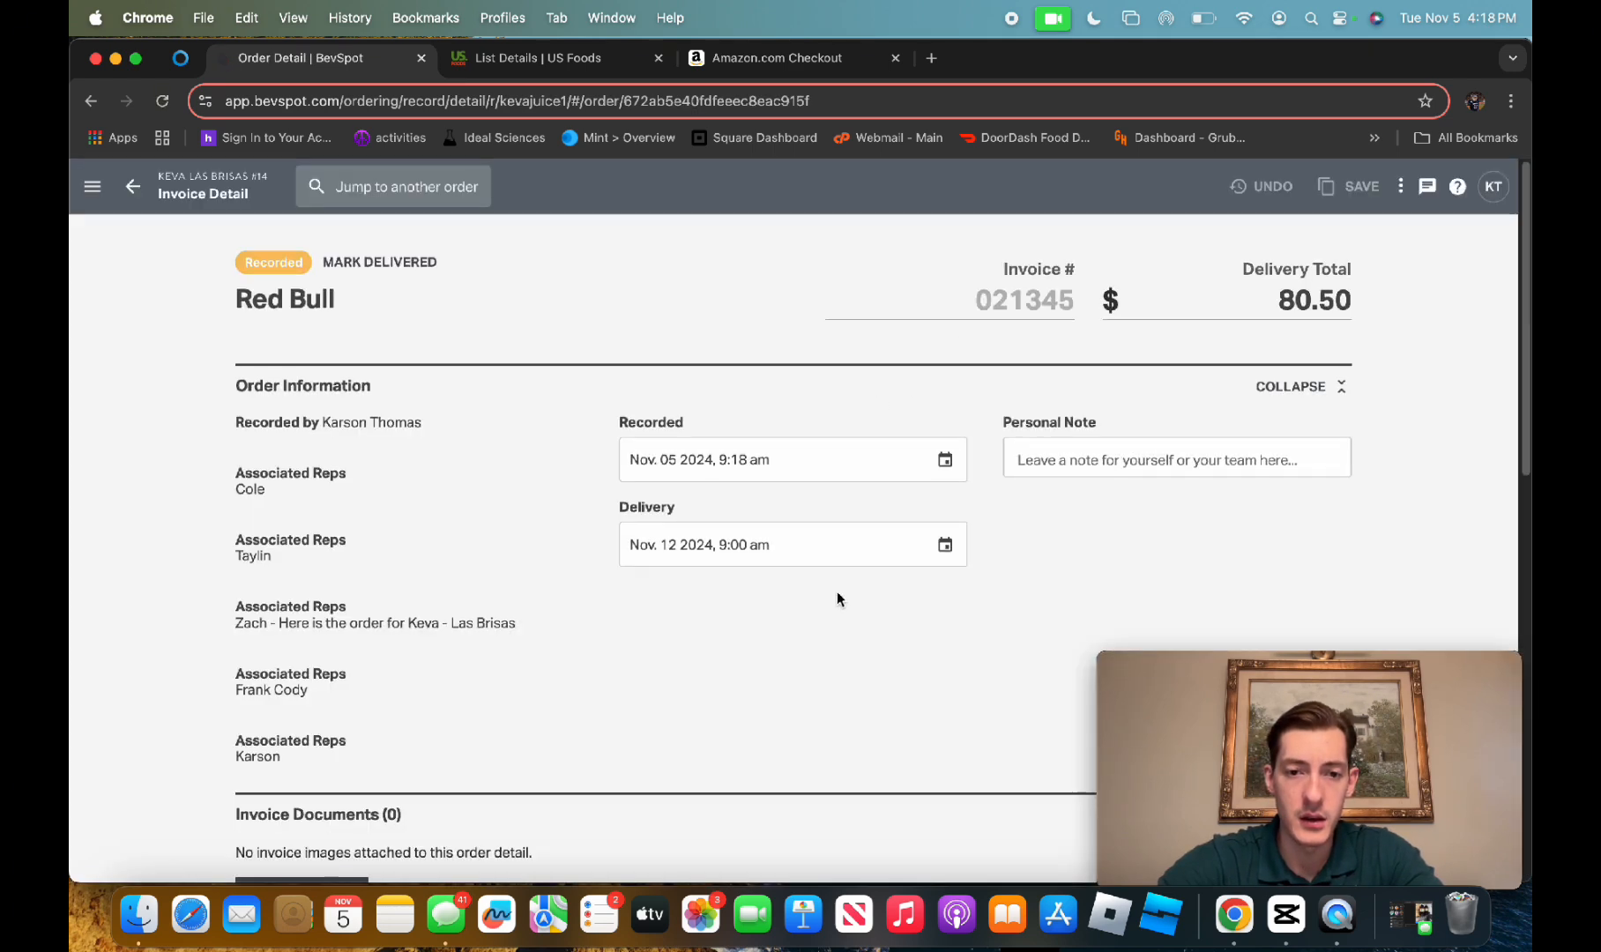
scroll(837, 599, down, 3)
click(844, 405)
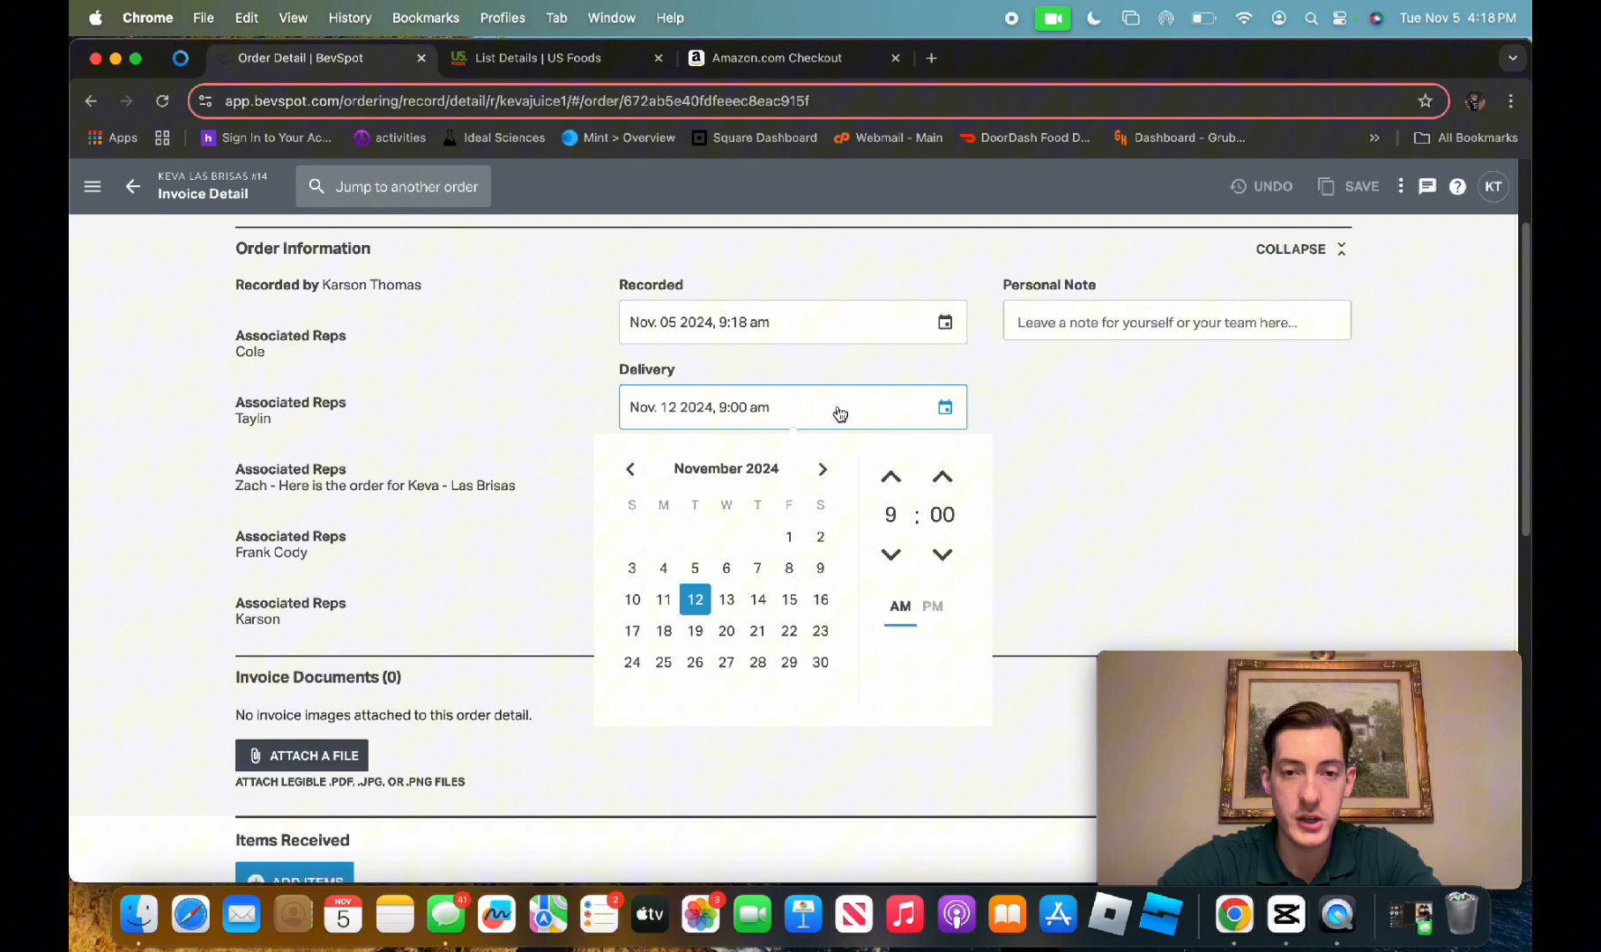
click(696, 568)
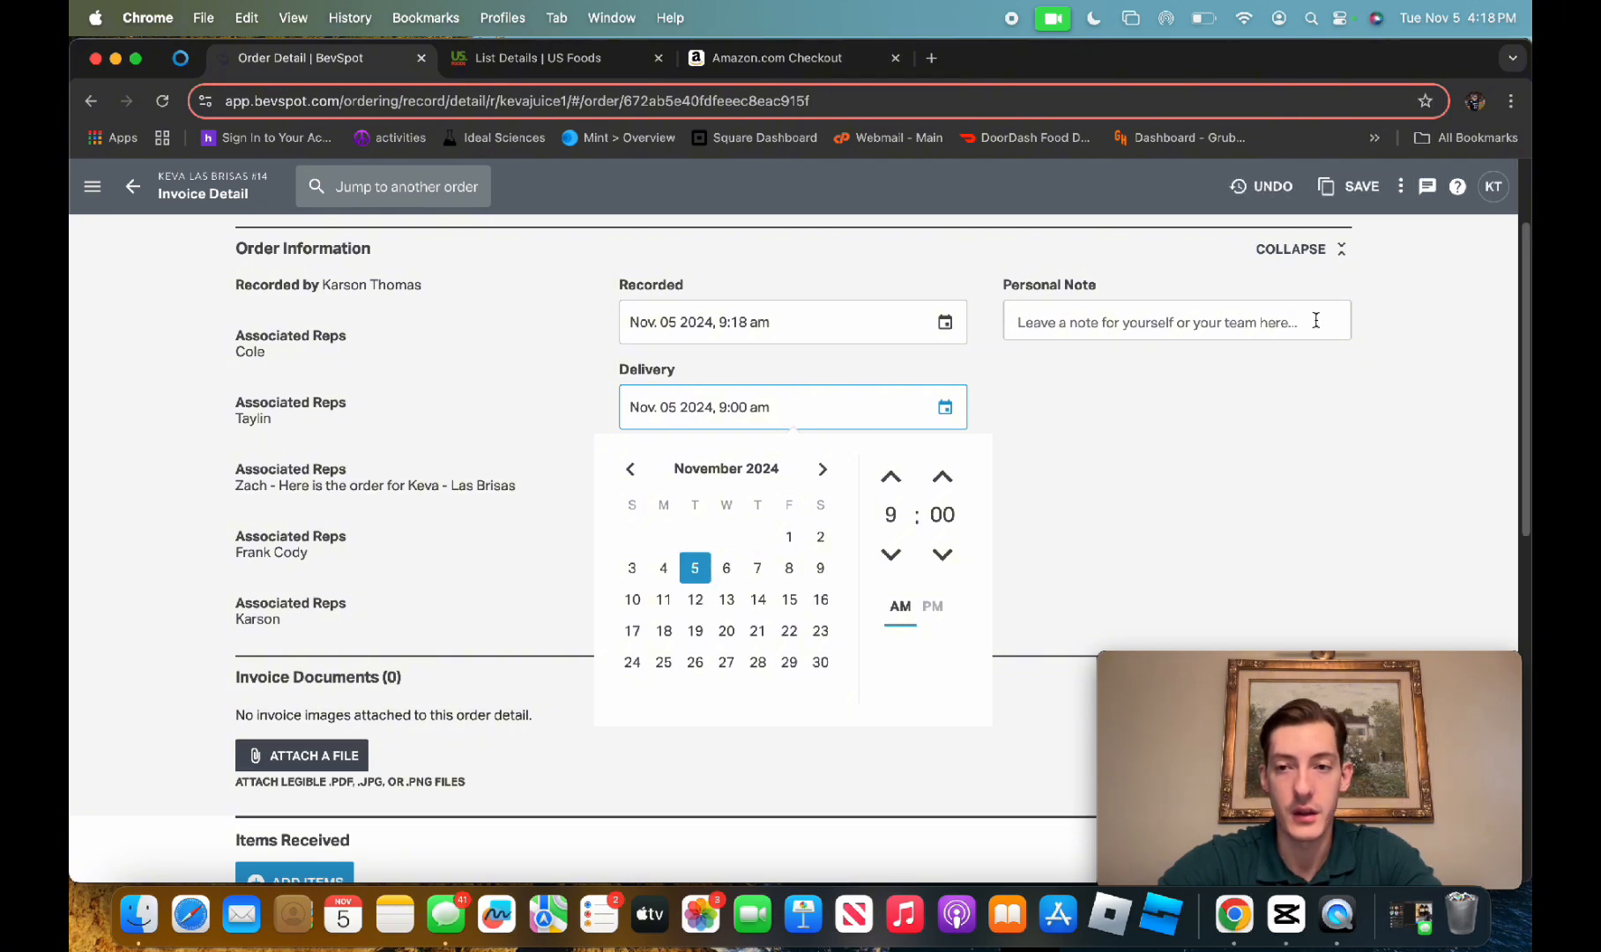
click(886, 476)
click(886, 476)
click(886, 476)
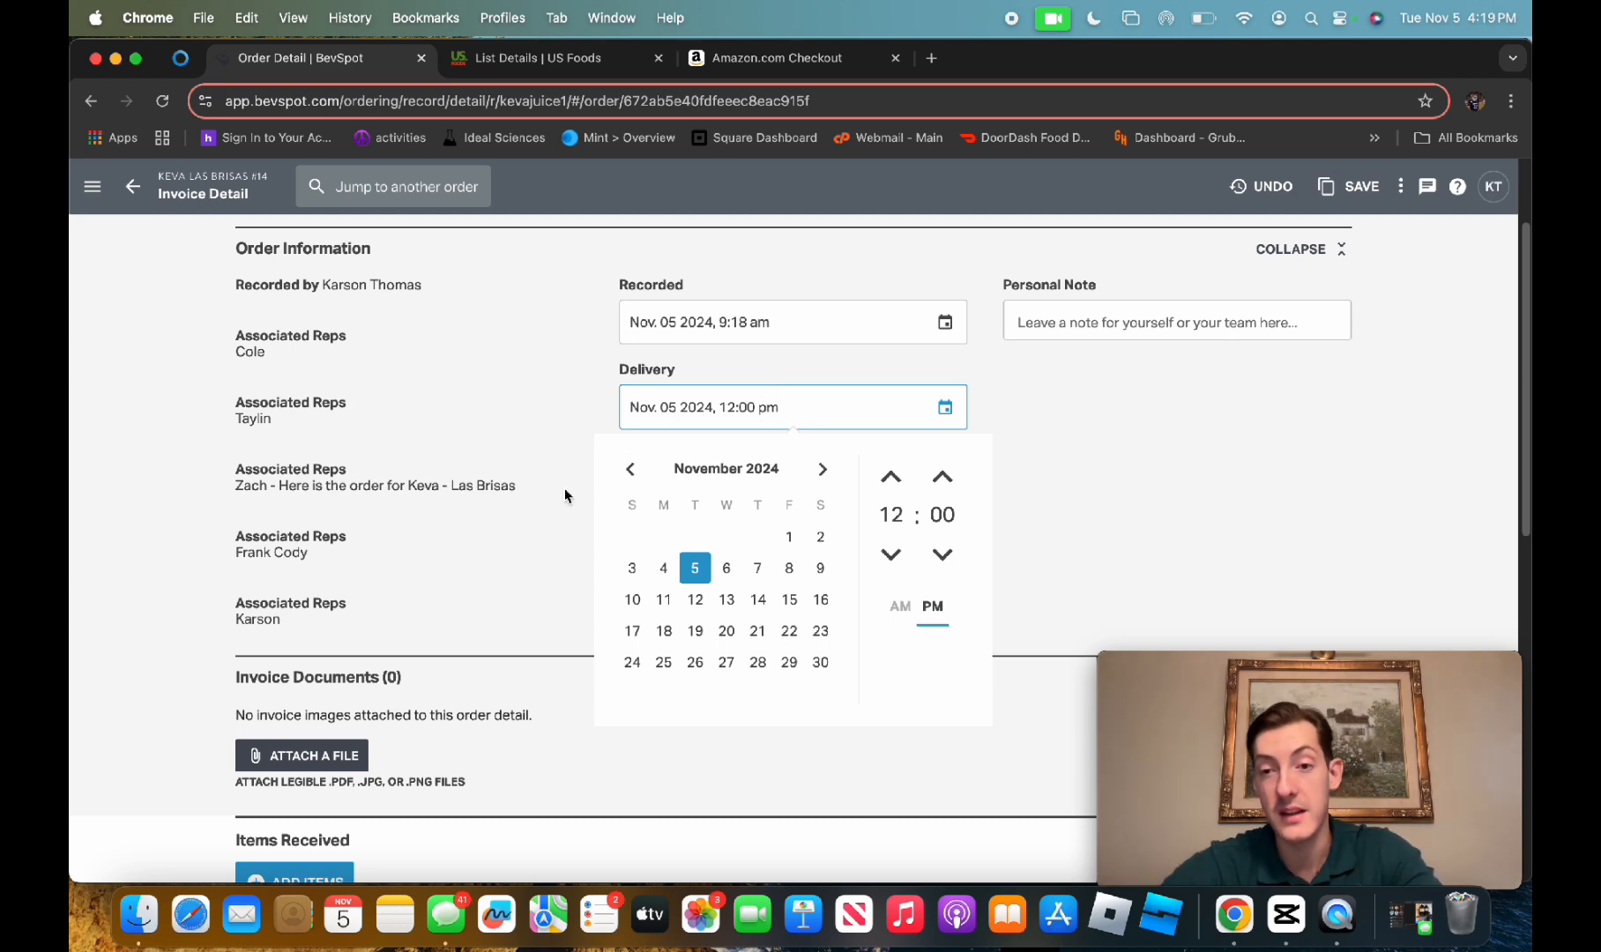
click(1350, 208)
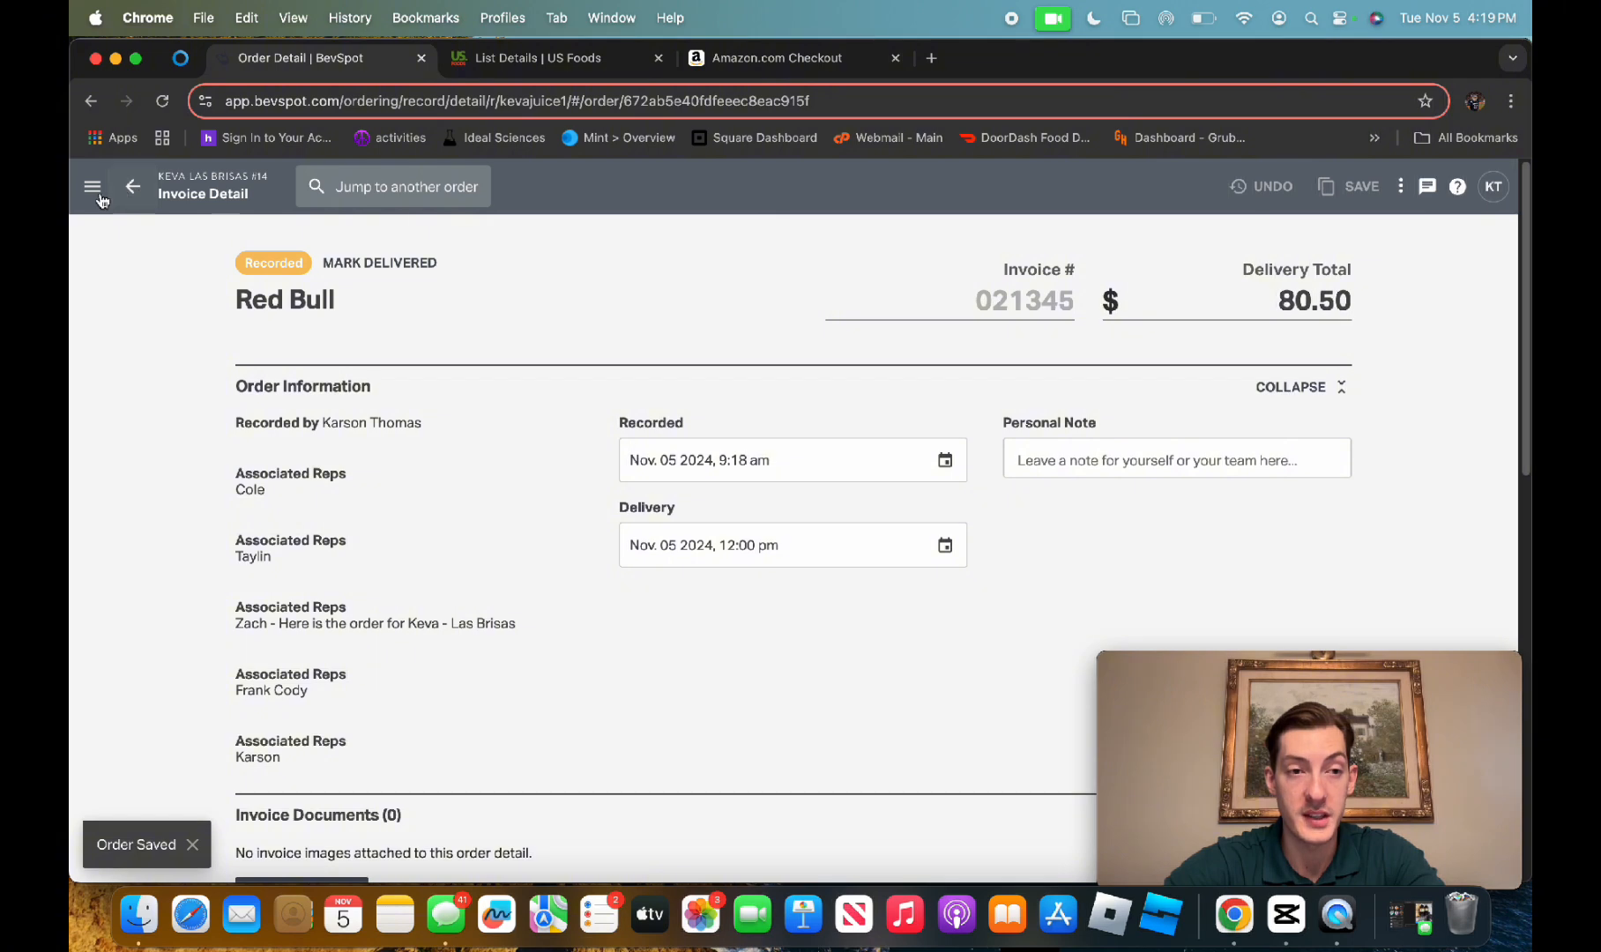
Open the Expected Inventory report, filter it for "red bull", and examine the starting counts, deliveries and sales
click(93, 188)
click(128, 374)
click(161, 485)
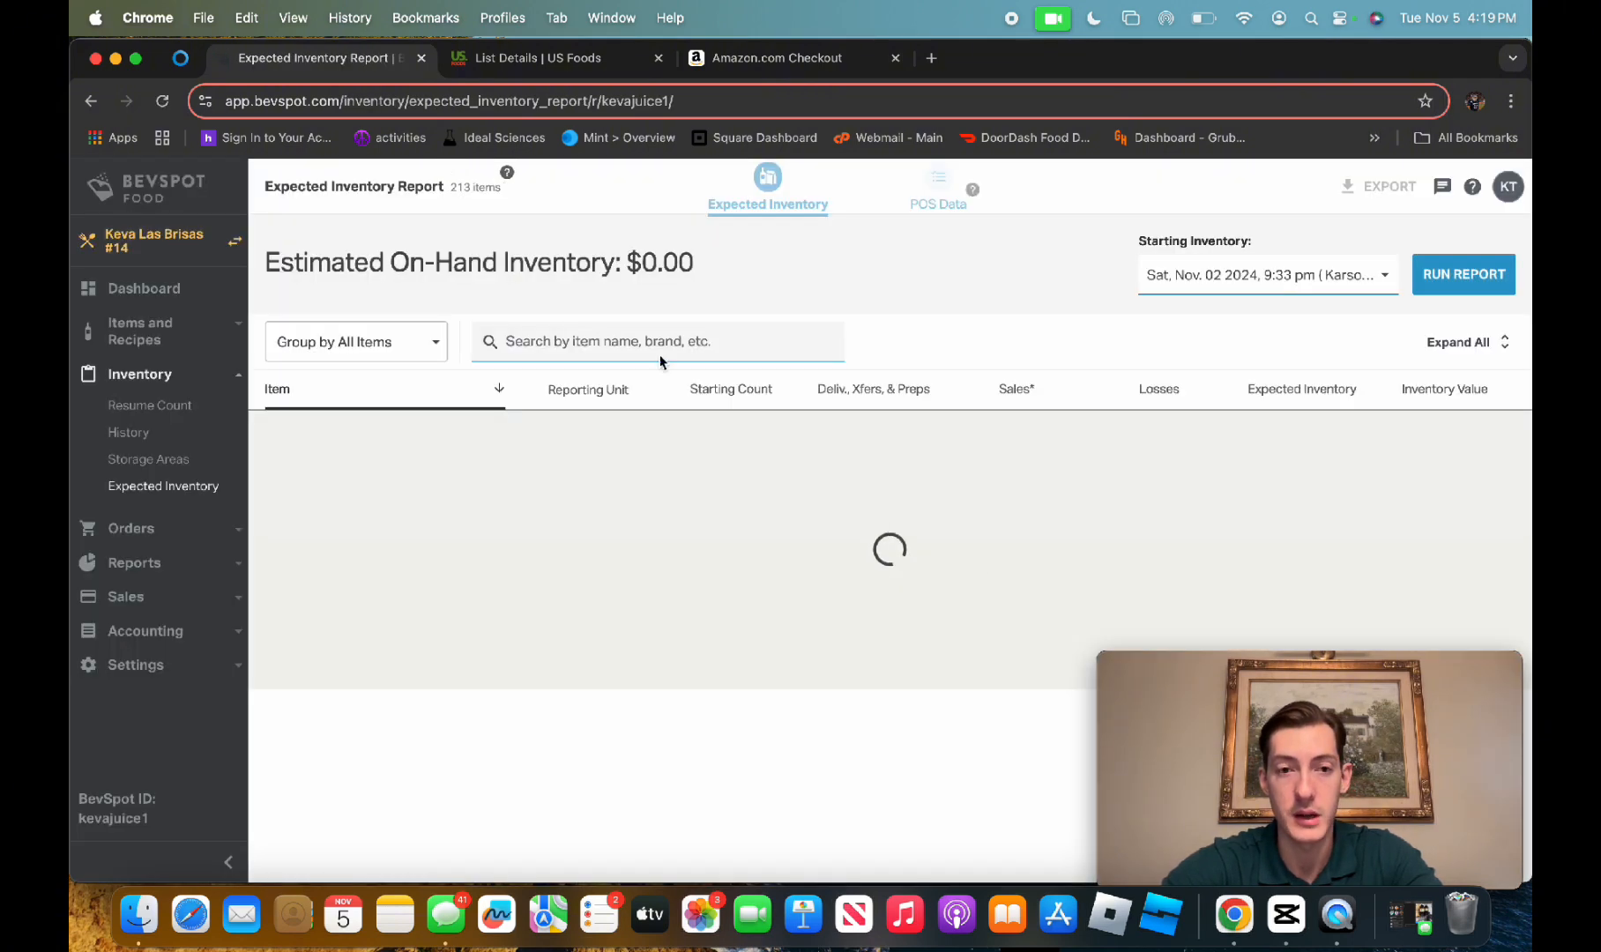
click(684, 341)
text(red bull)
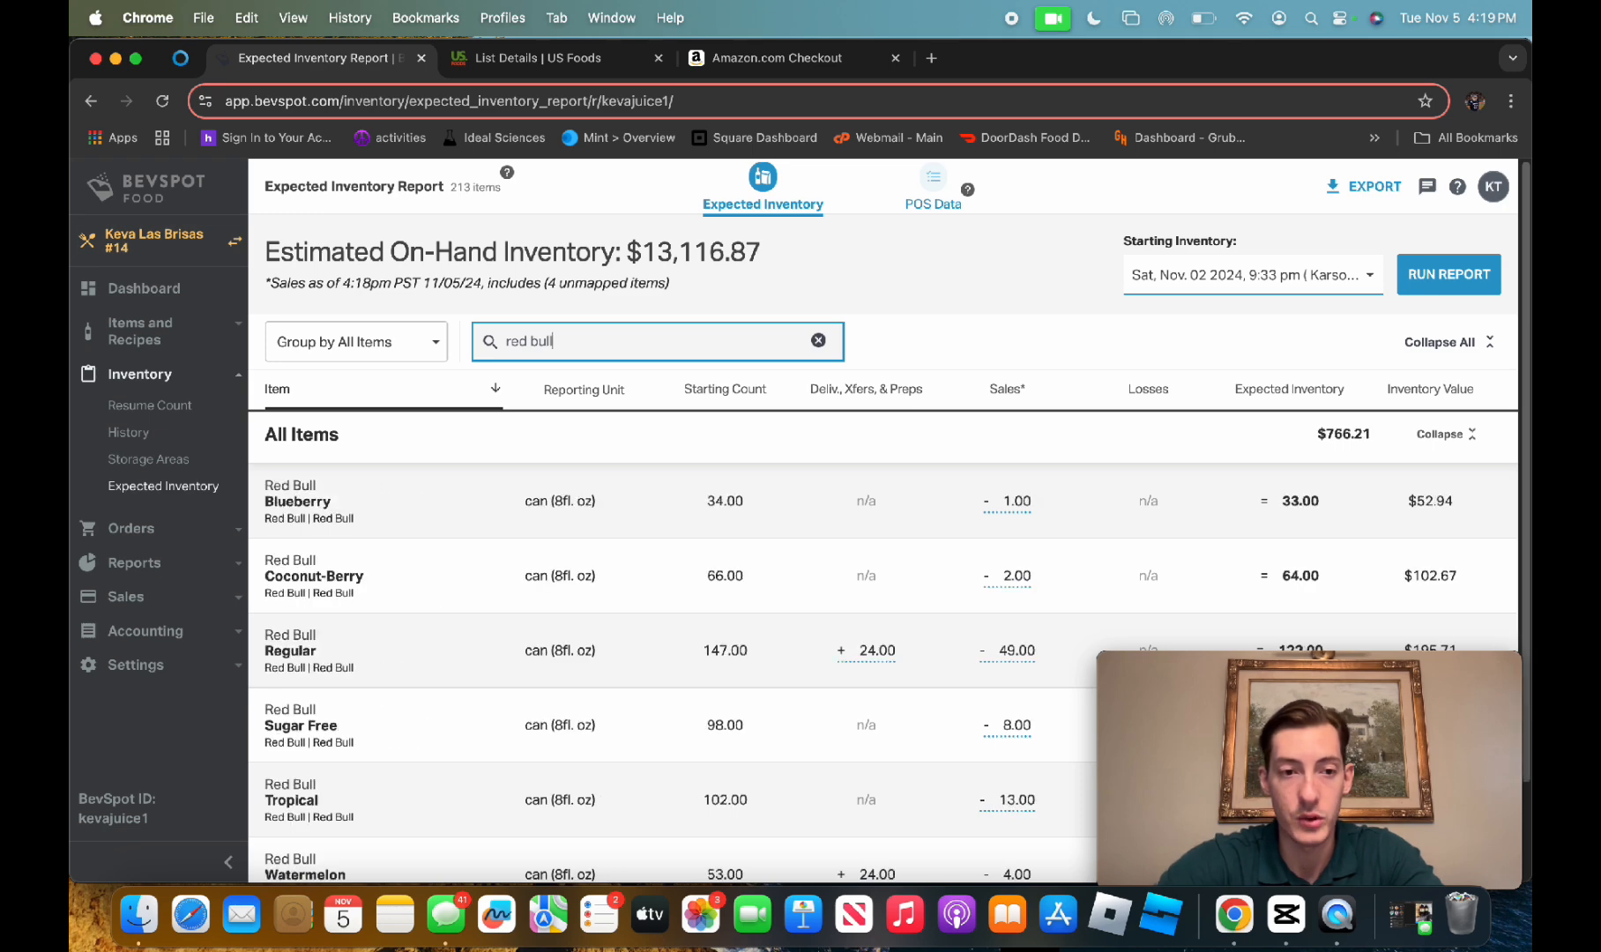
scroll(945, 653, down, 2)
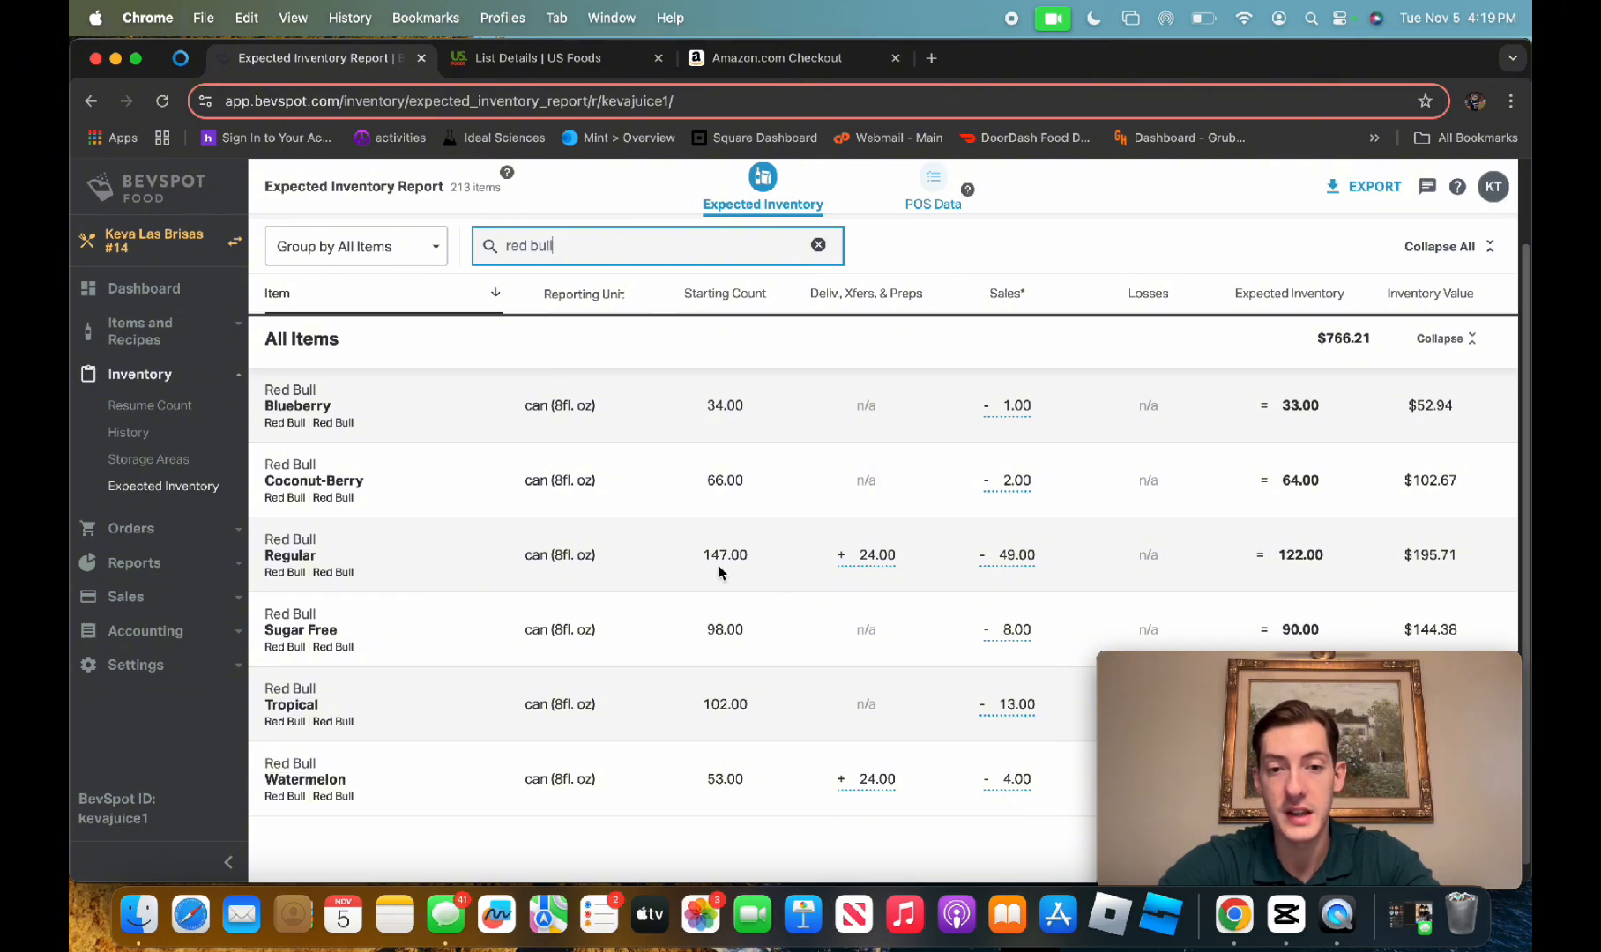
mouse_move(854, 564)
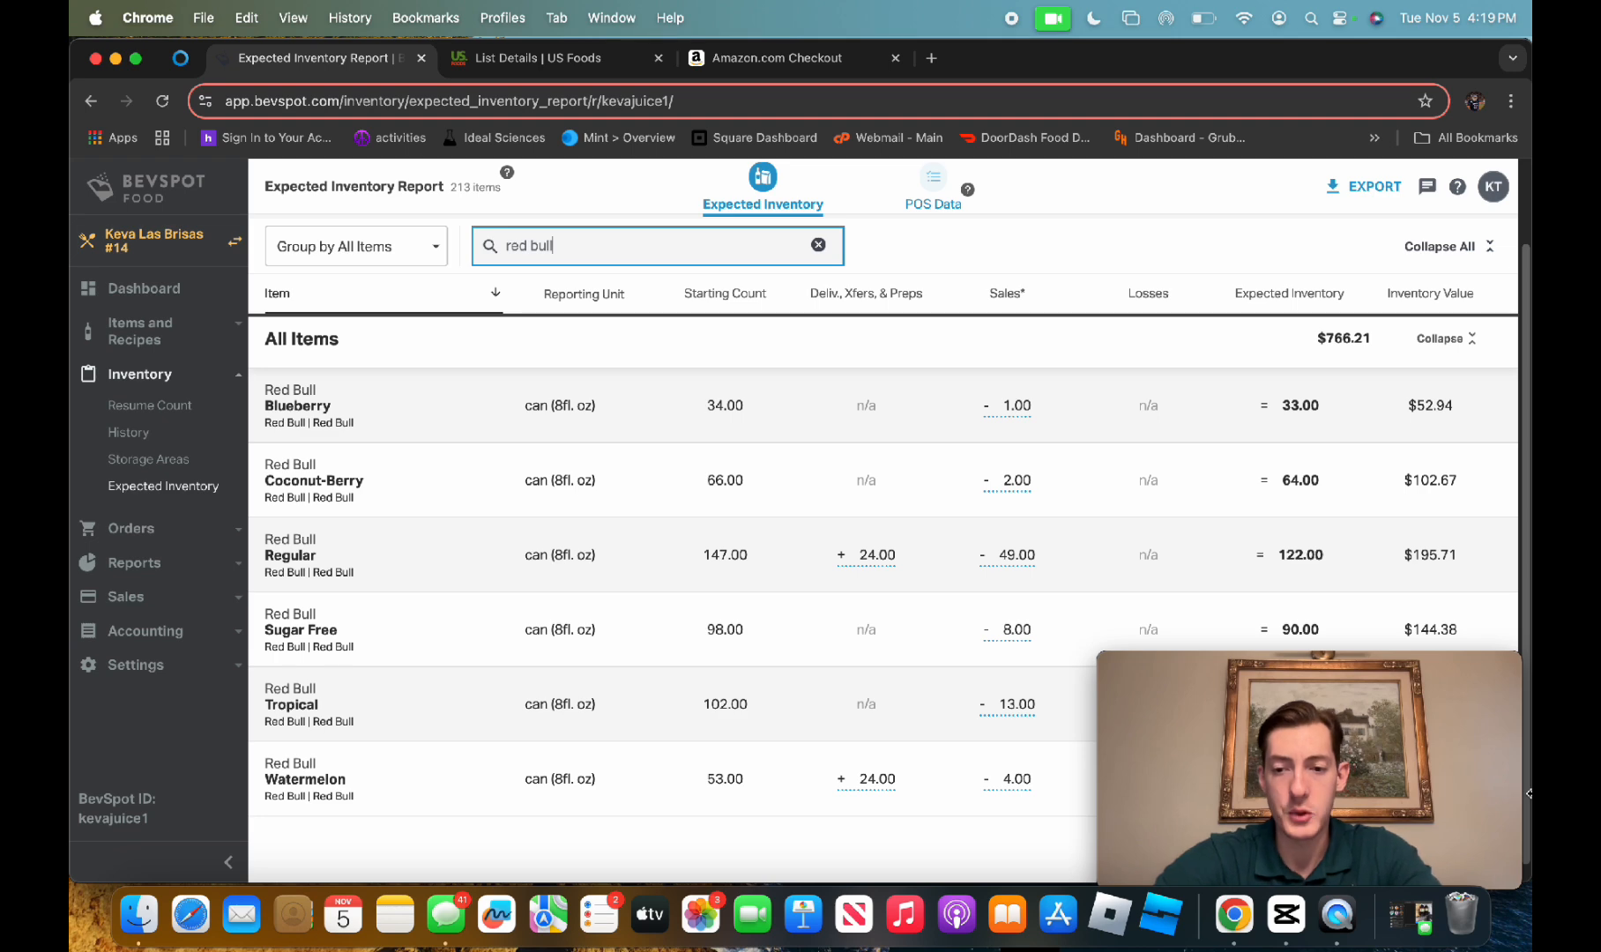
Open the Red Bull vendor in the order vendors list and review its reps and ordering notes
click(141, 525)
click(139, 529)
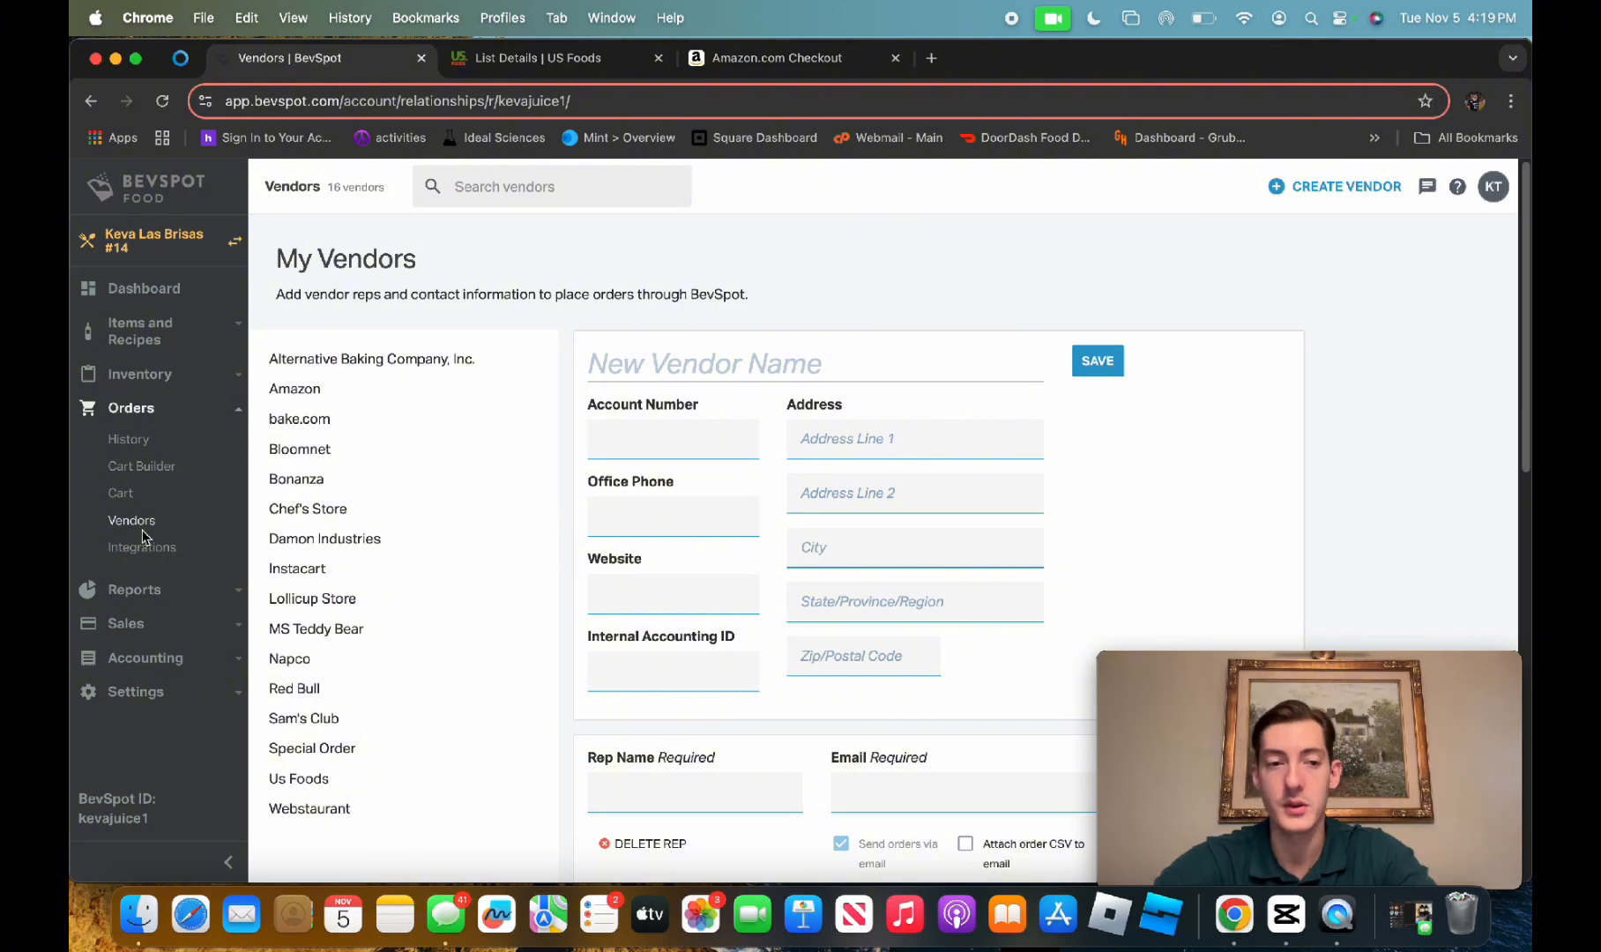
click(292, 687)
scroll(946, 548, down, 10)
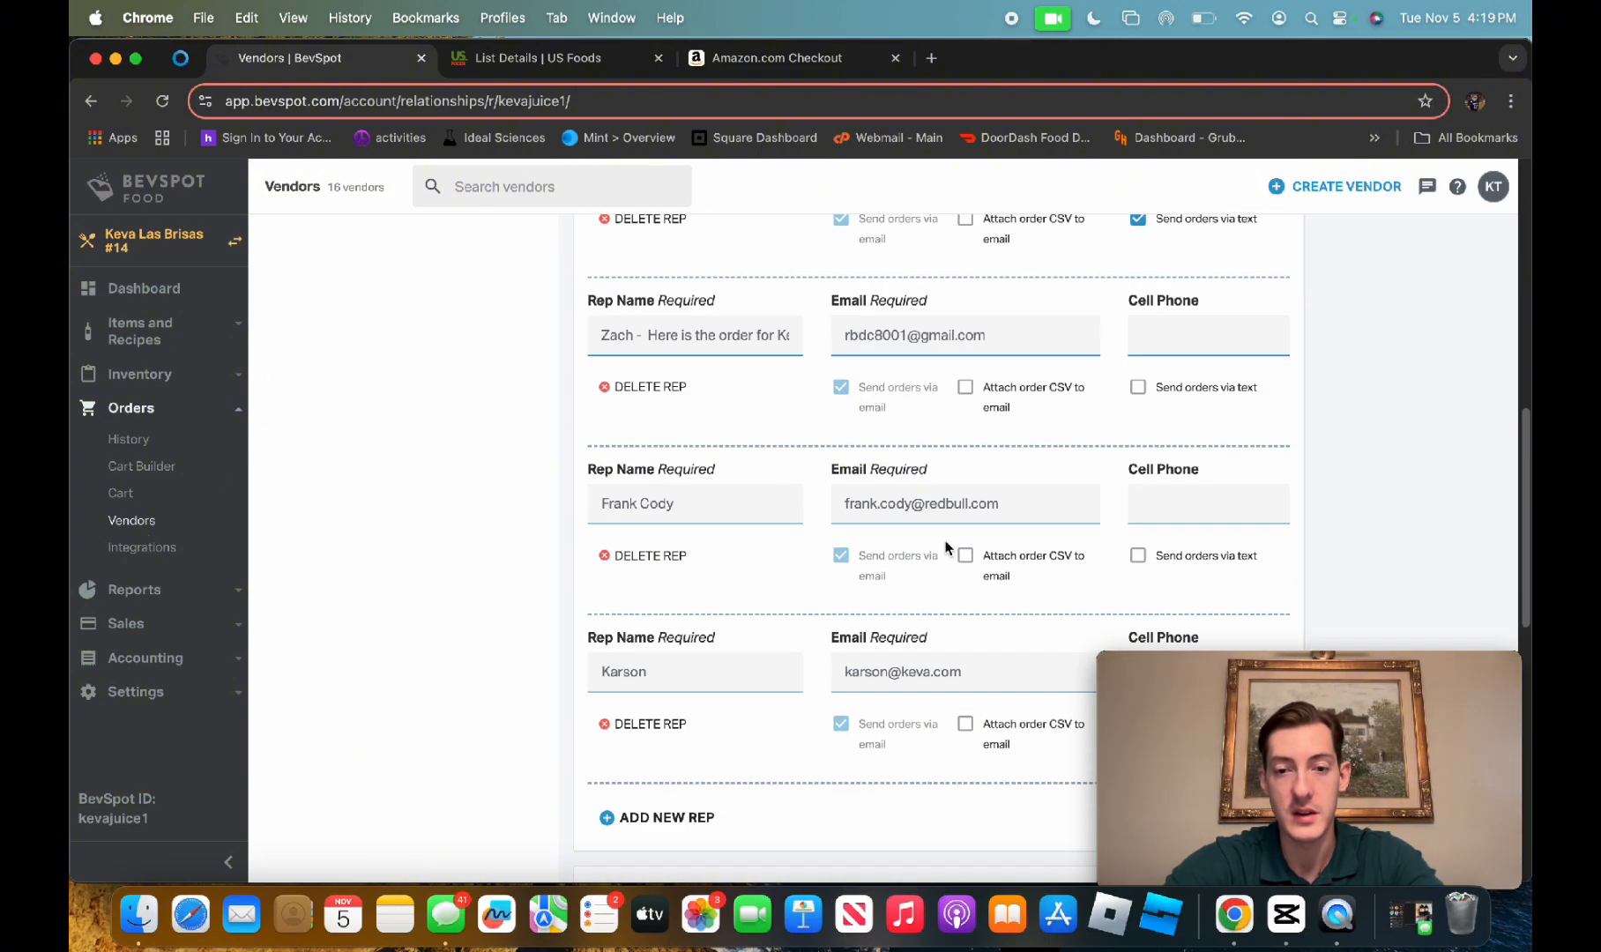
scroll(946, 549, down, 7)
drag(1050, 328, 1133, 327)
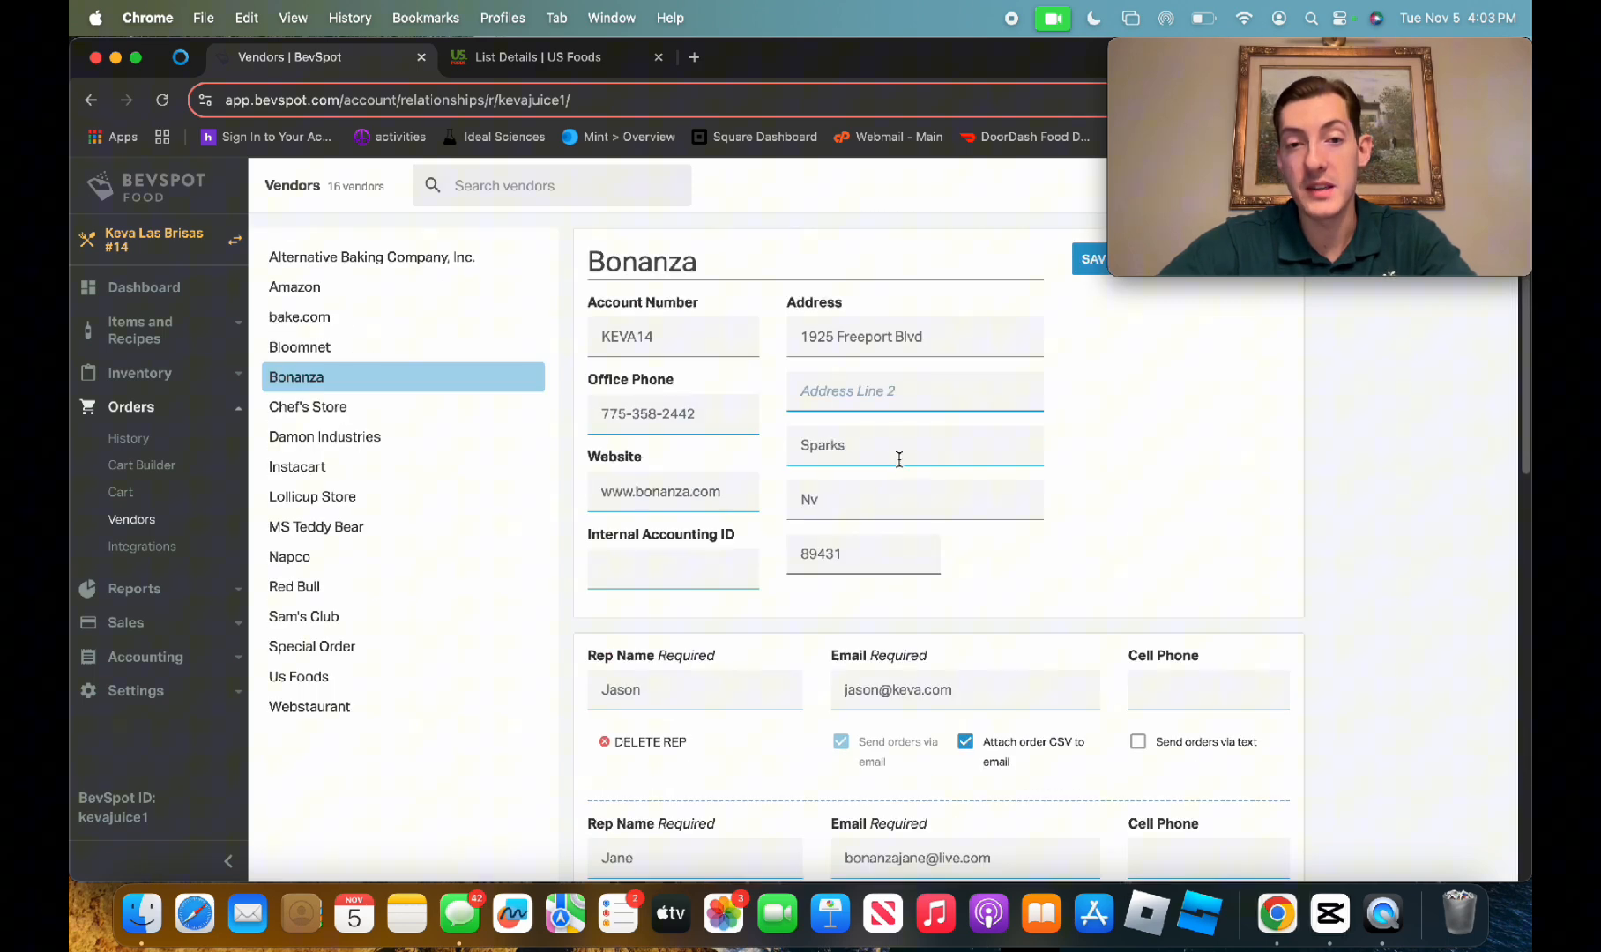
Review the Bonanza vendor's reps, delivery days, order minimums and ordering notes
scroll(848, 511, down, 5)
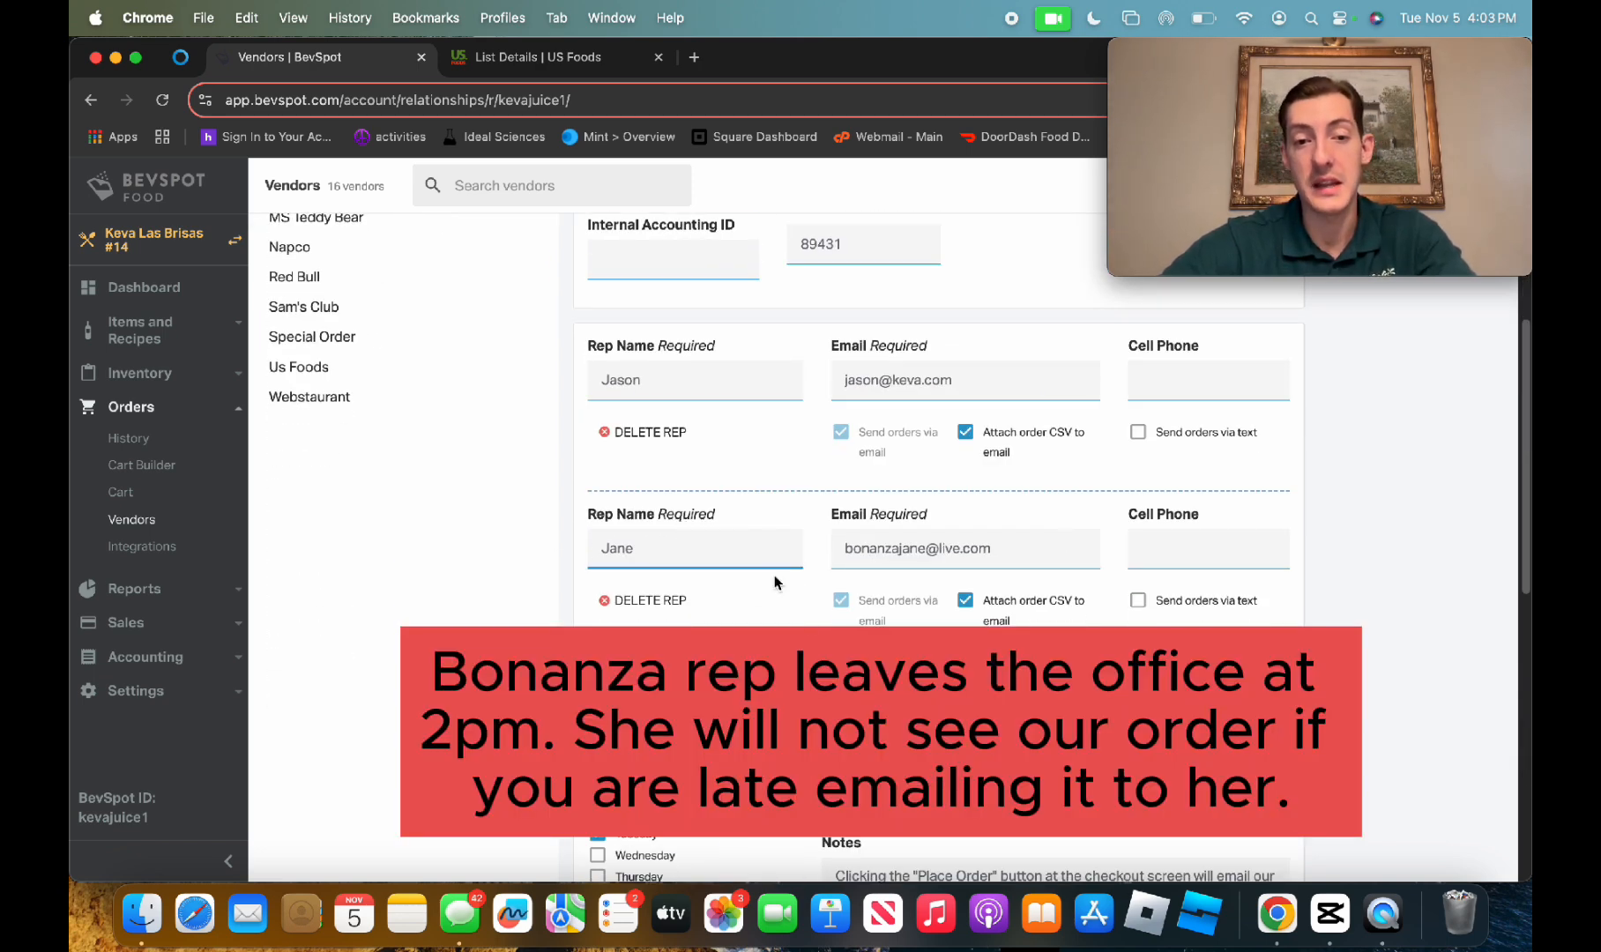
scroll(862, 574, down, 4)
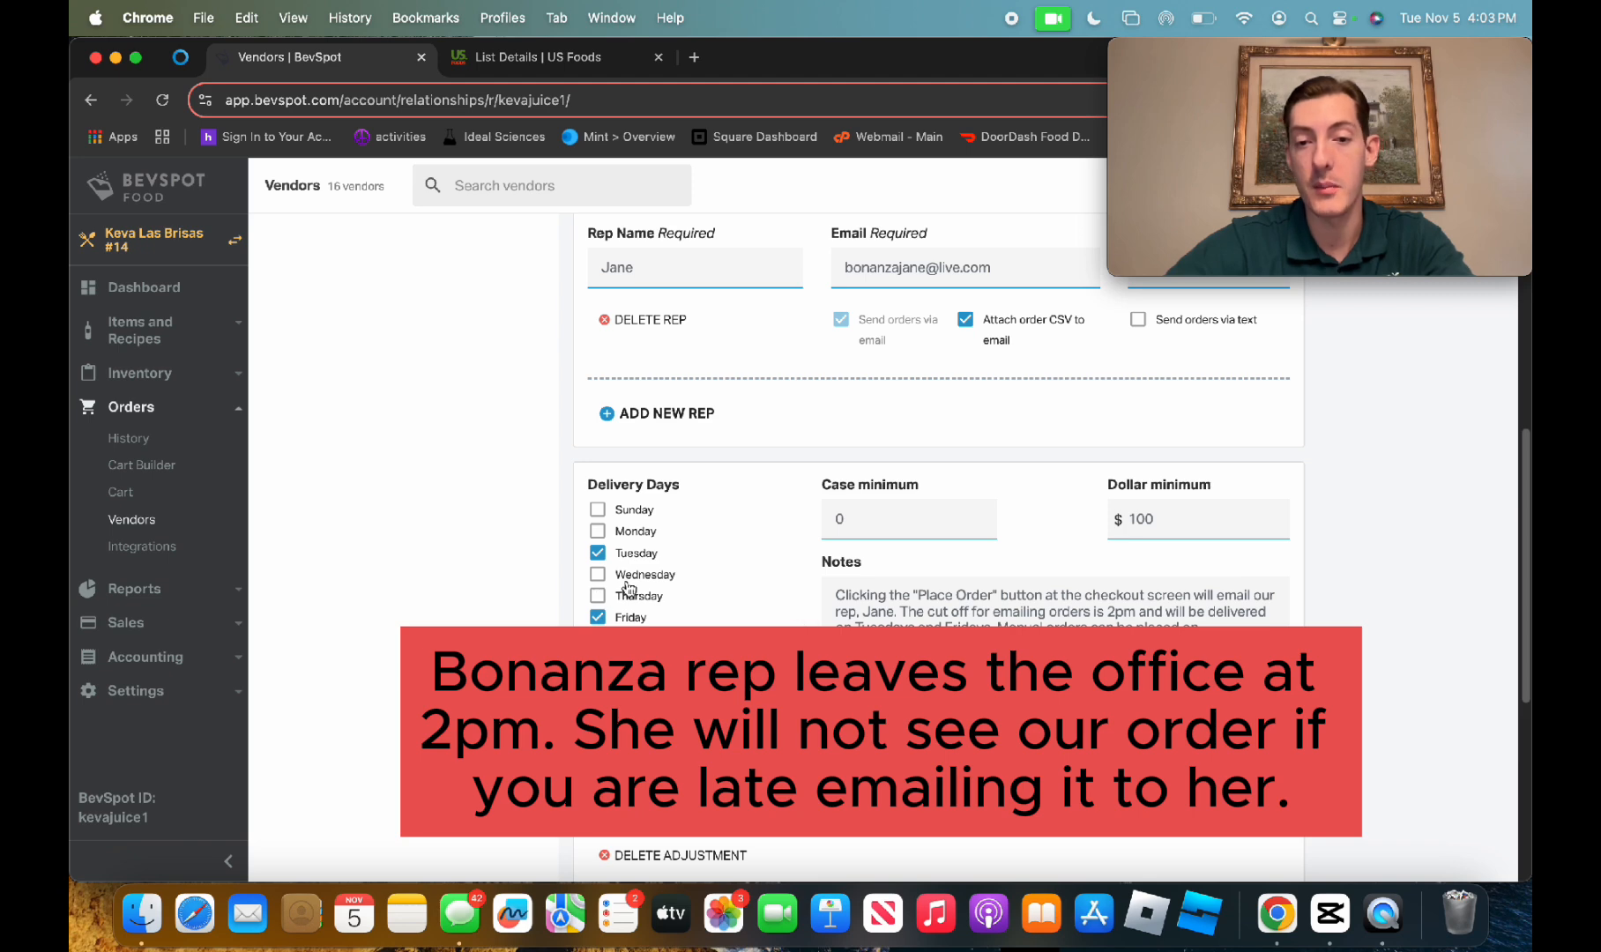
scroll(463, 545, up, 1)
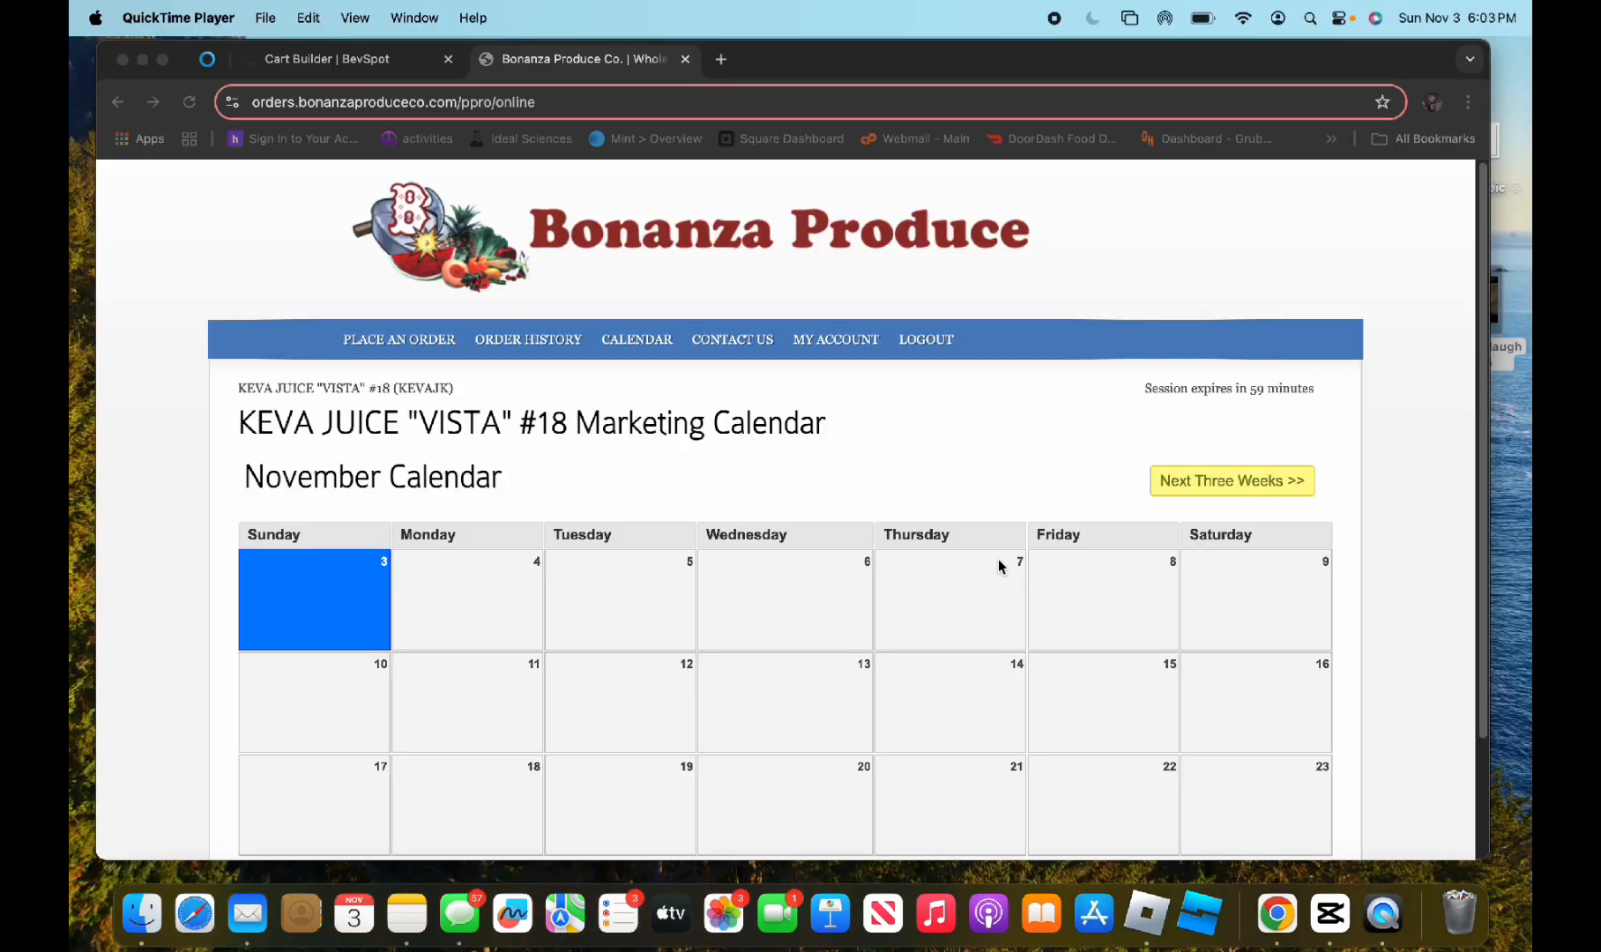
Start an online order on the Bonanza Produce site with receiving date Monday, 11/04/24
click(413, 351)
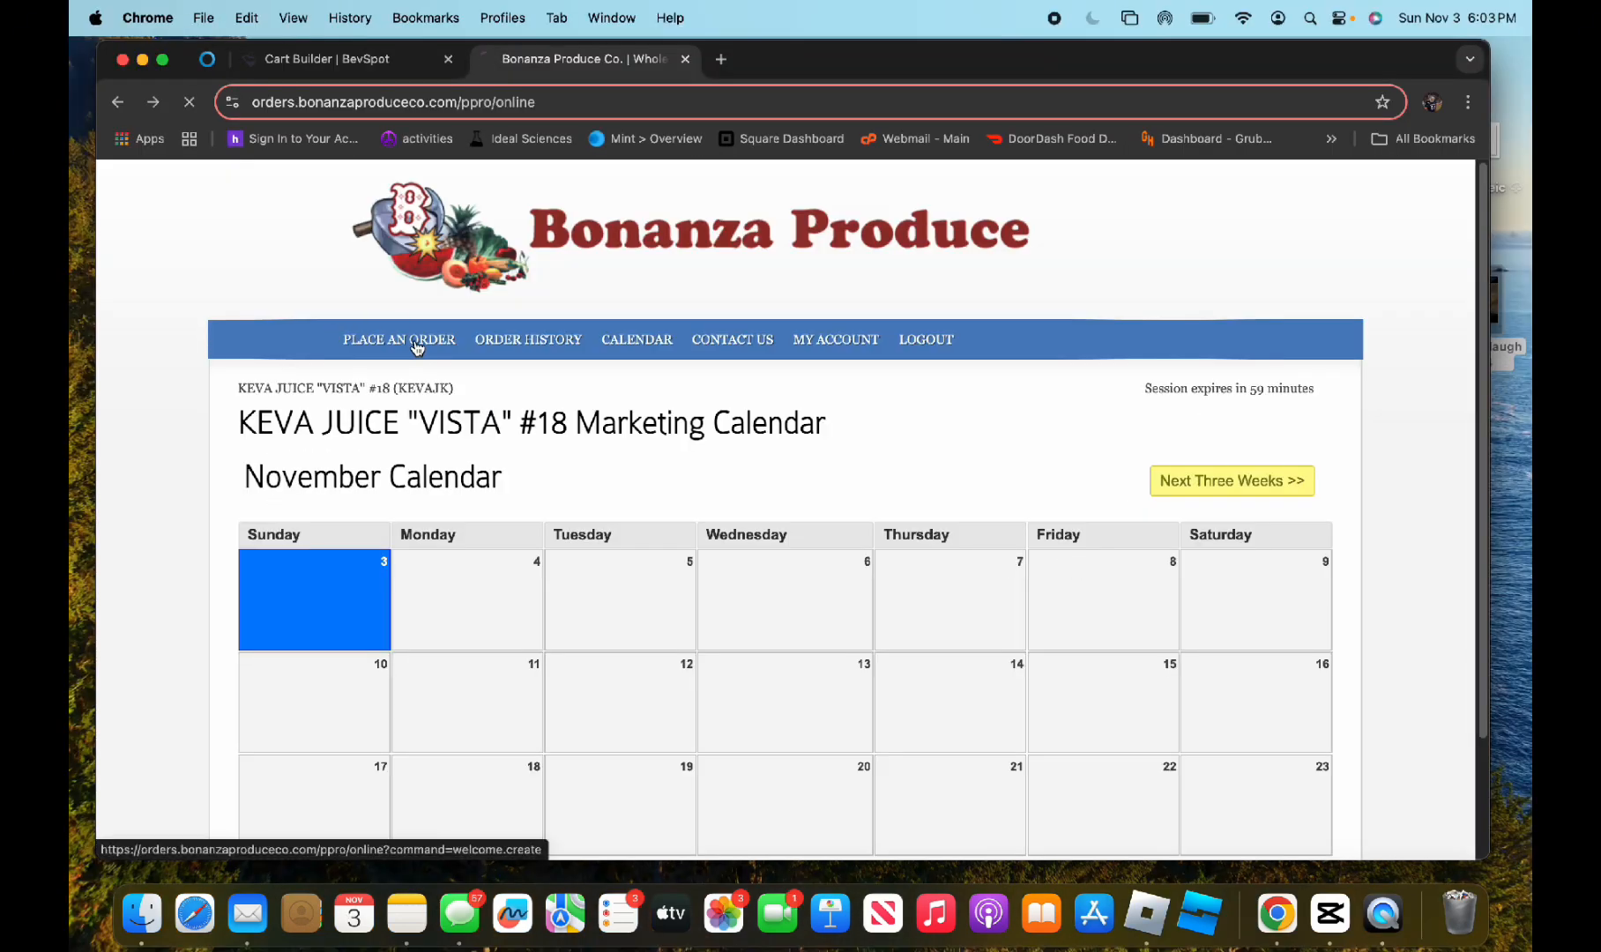
click(417, 346)
click(829, 790)
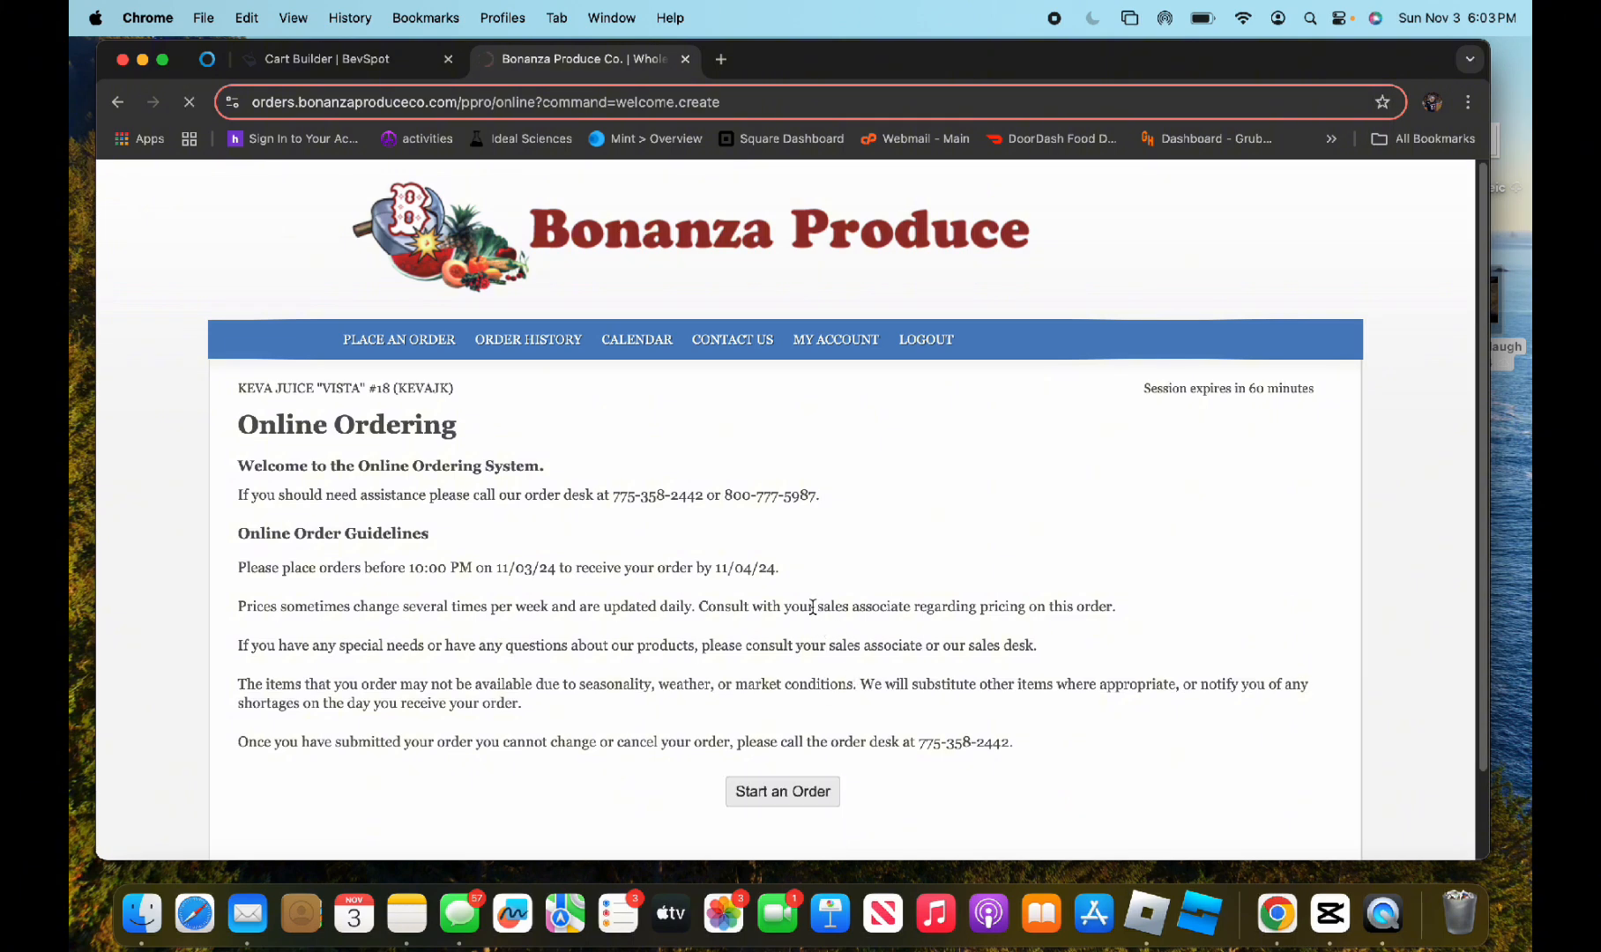
click(493, 603)
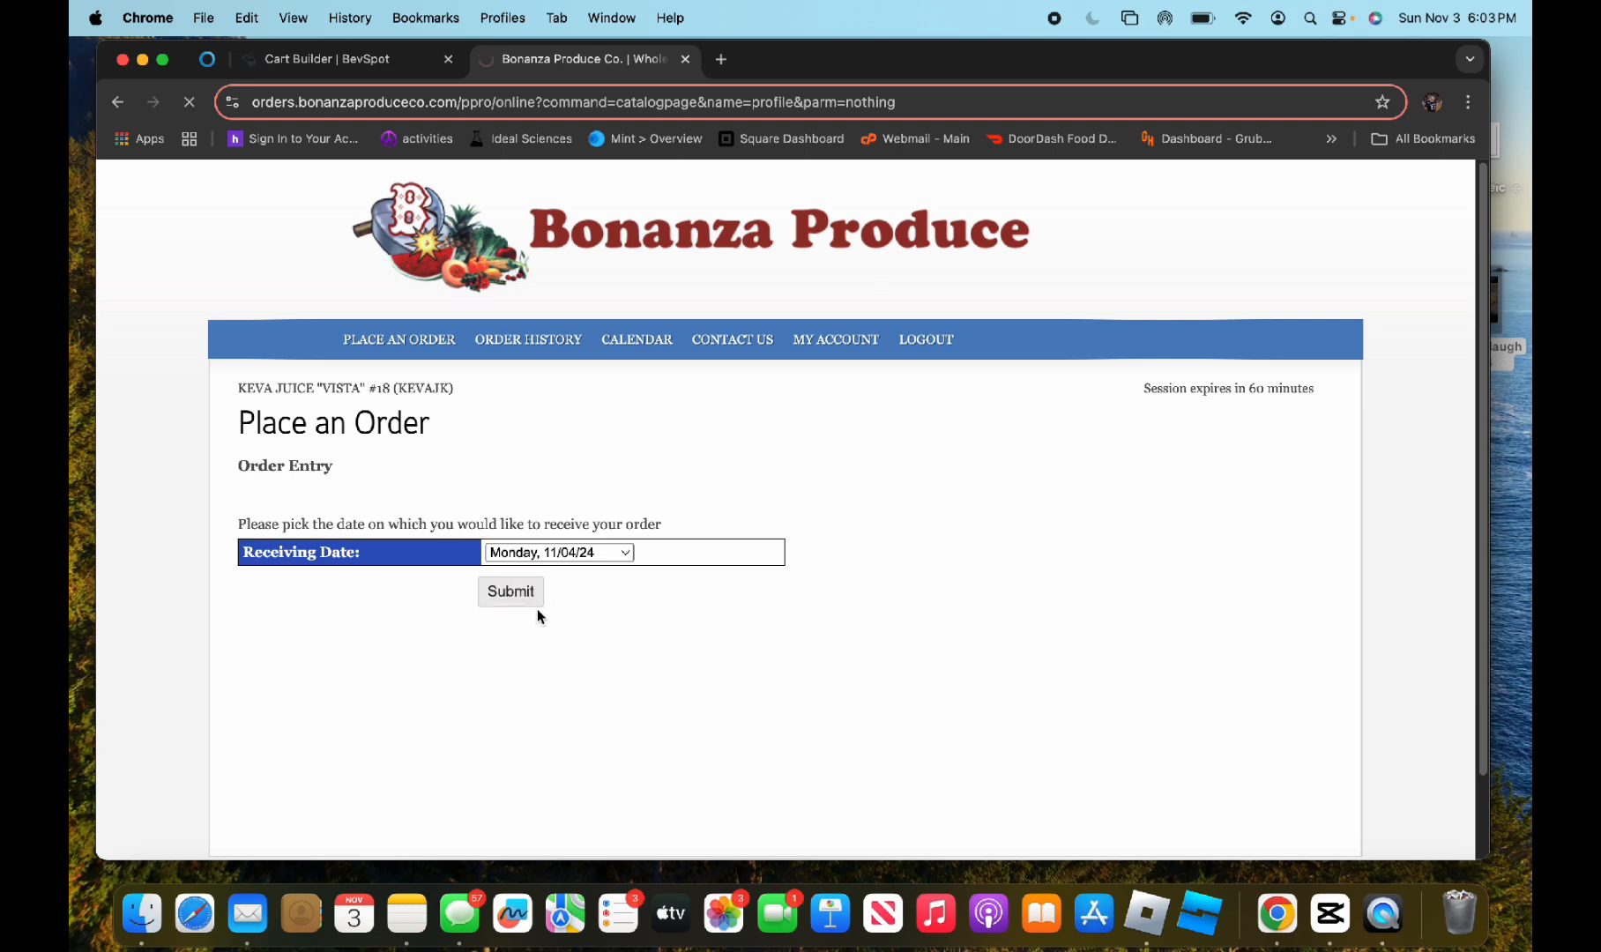
Order 2 each of BANANA-"RESTAURANT" 40 LBS and BANANA,"STORE" 40 LBS, and view the shopping cart
scroll(761, 582, down, 4)
click(1266, 490)
click(1266, 490)
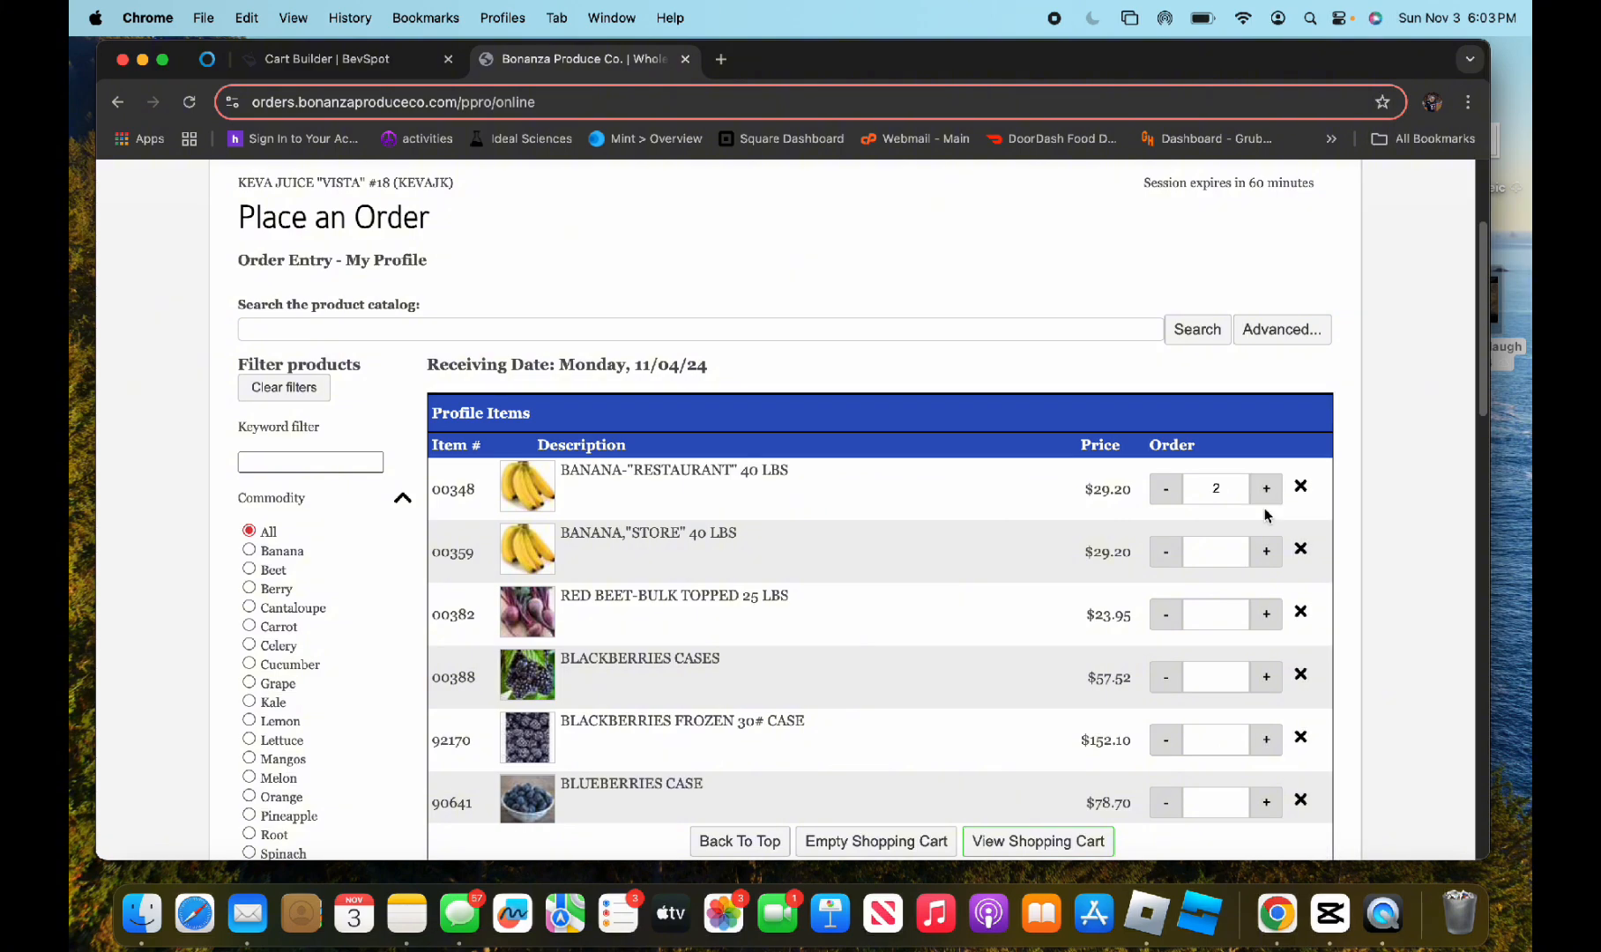
scroll(1001, 465, down, 4)
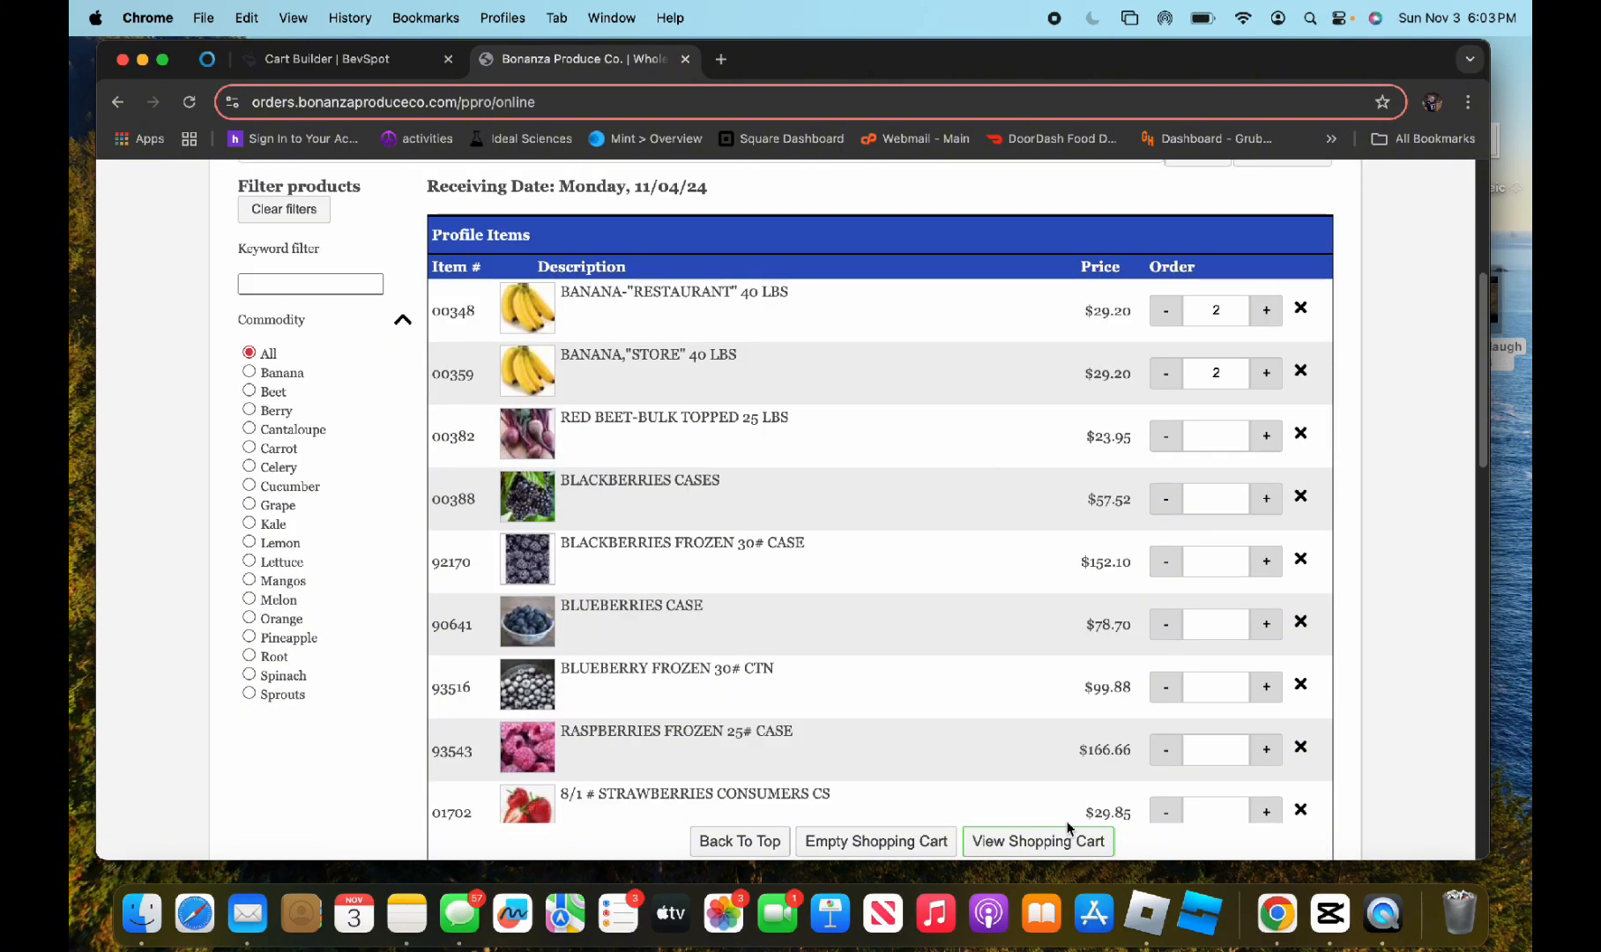
click(1067, 844)
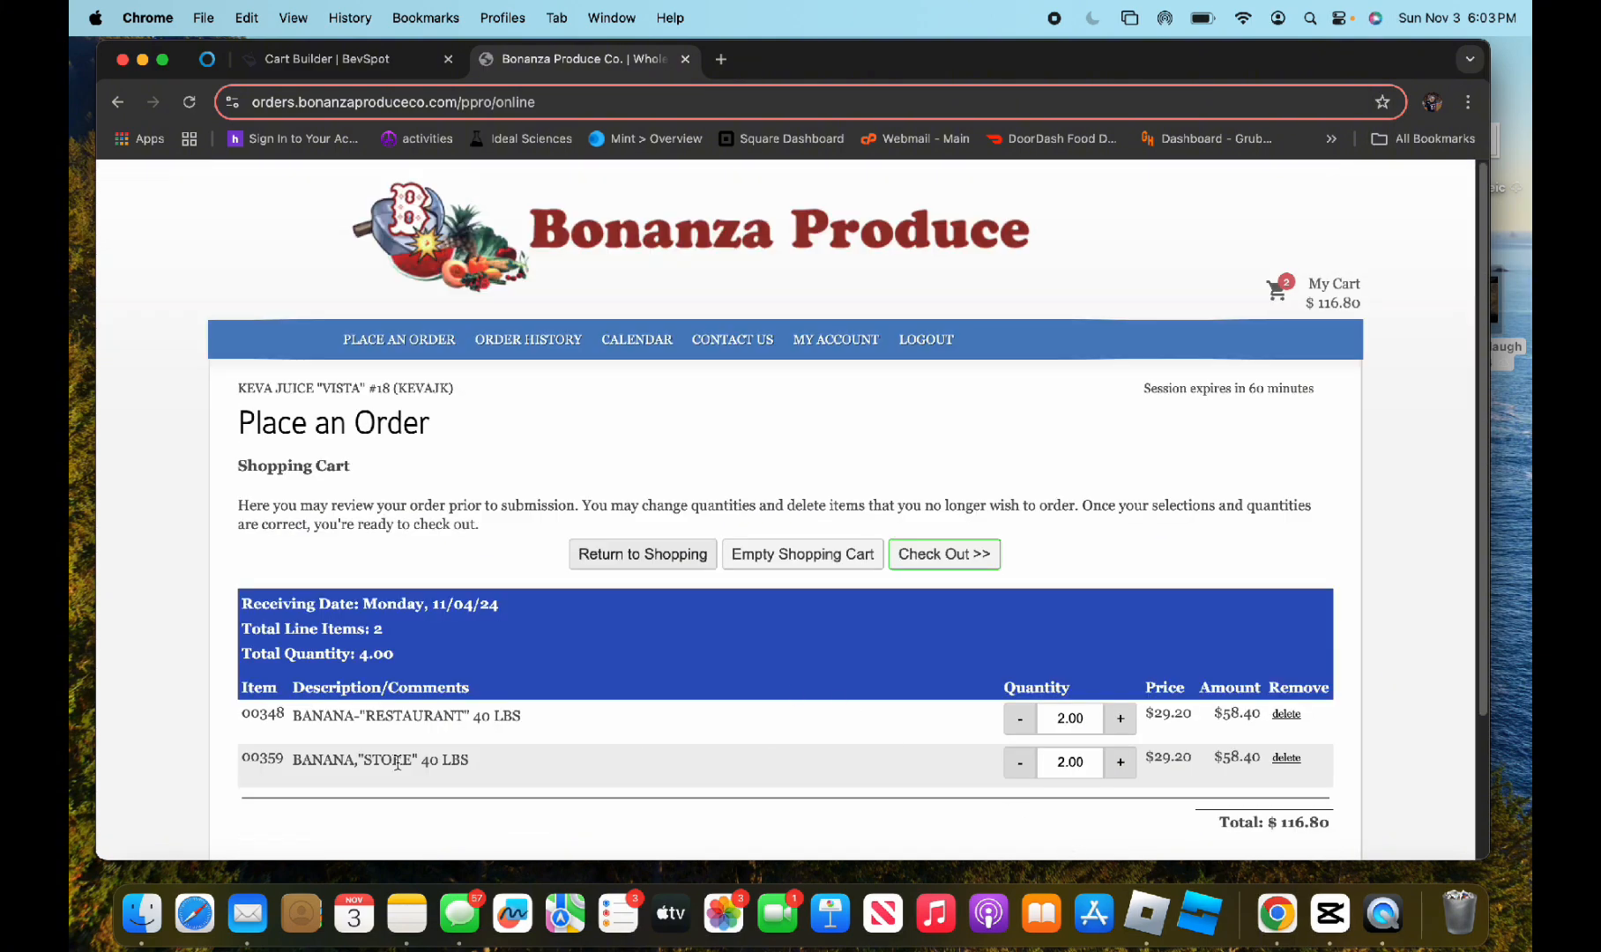
Check out the banana order without special instructions, submit it, and copy its order number from the recap
click(933, 562)
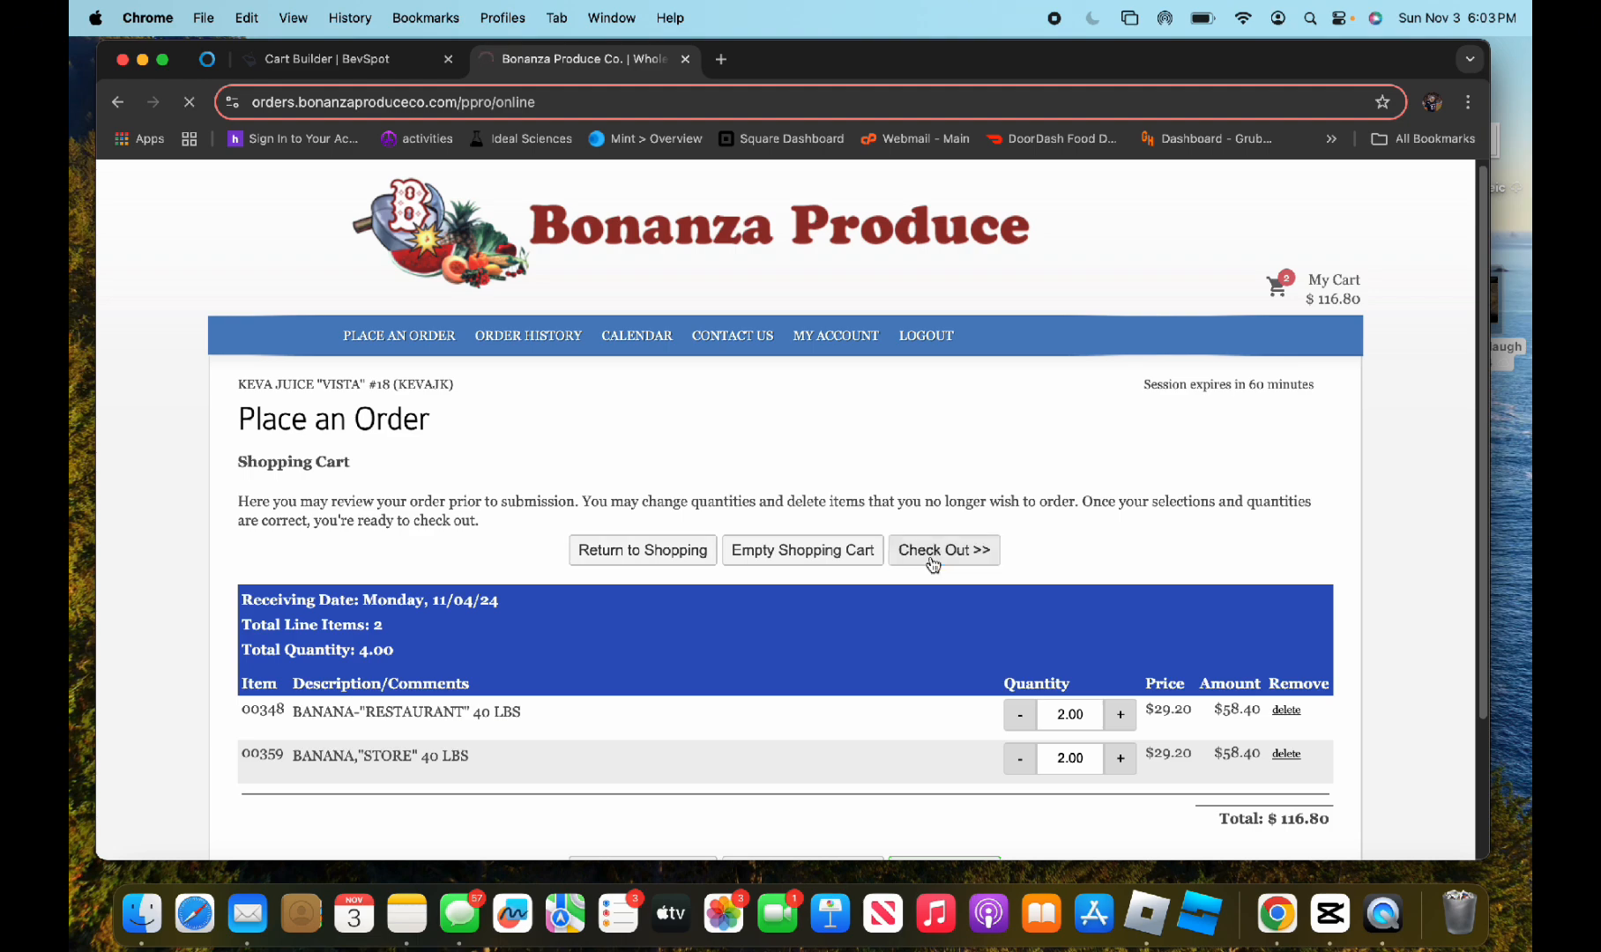
scroll(445, 789, down, 7)
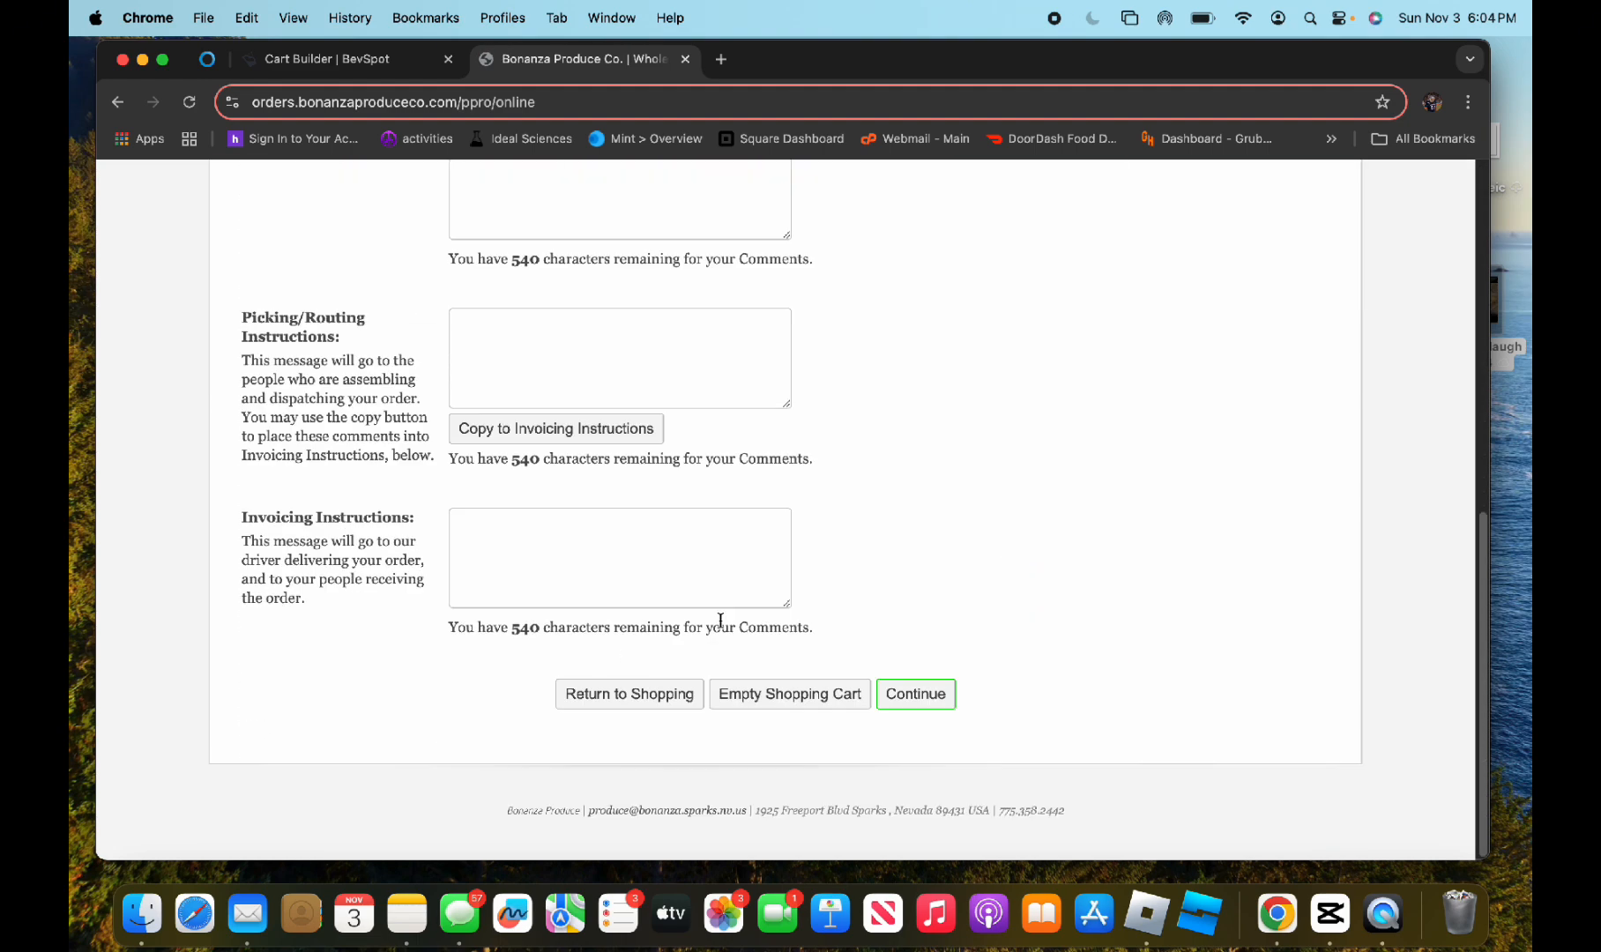
click(891, 693)
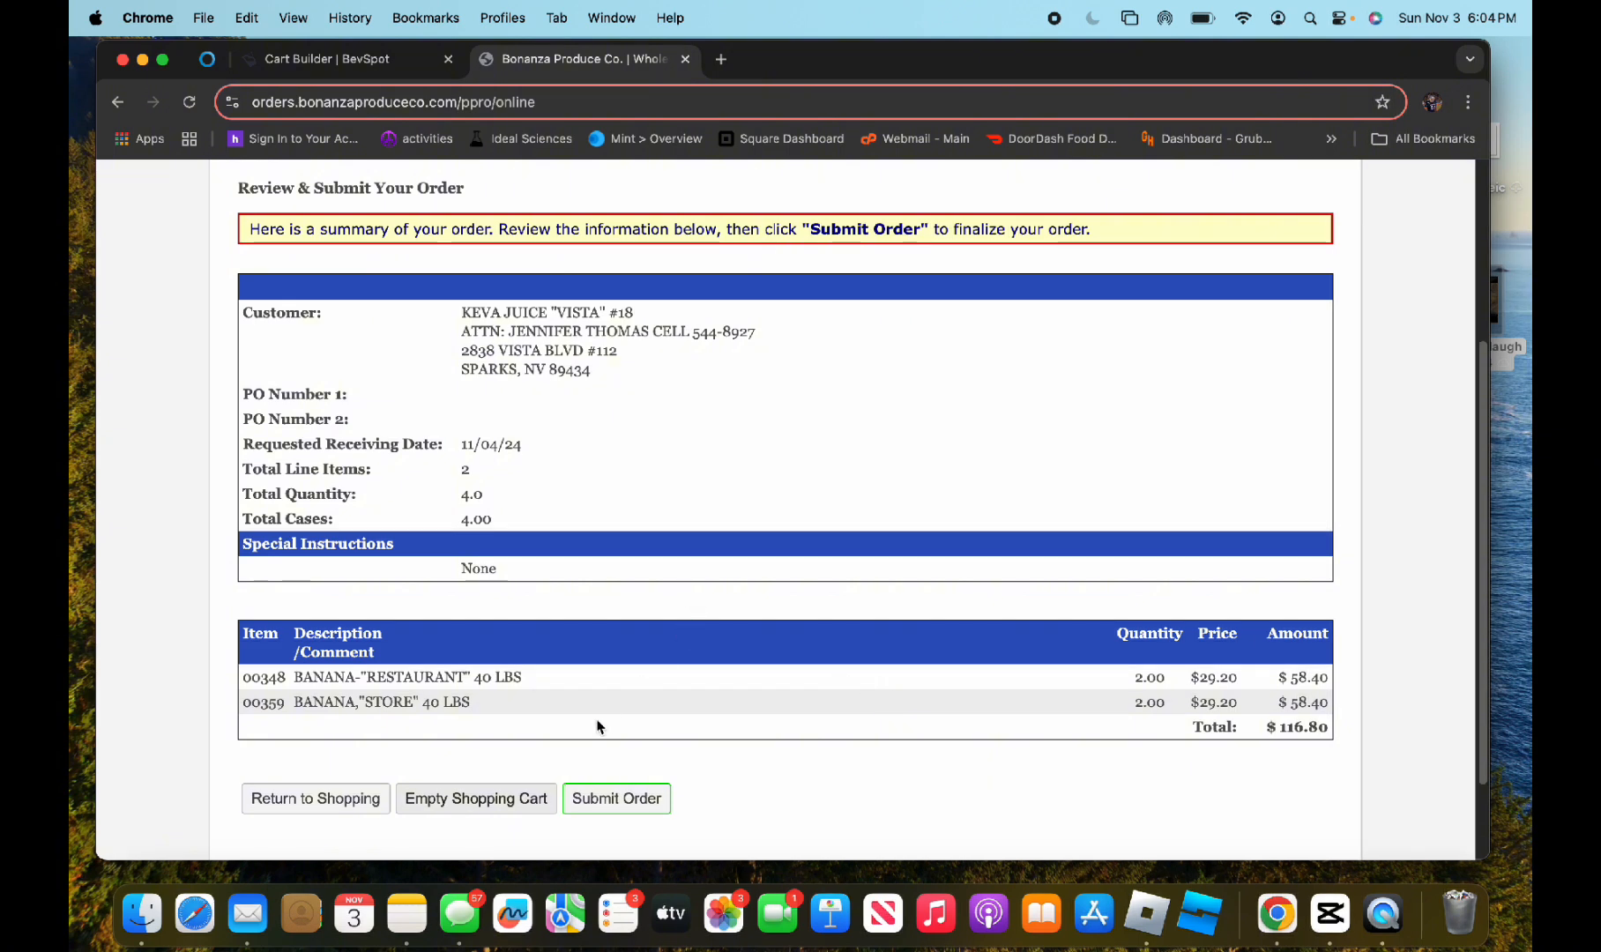
click(609, 801)
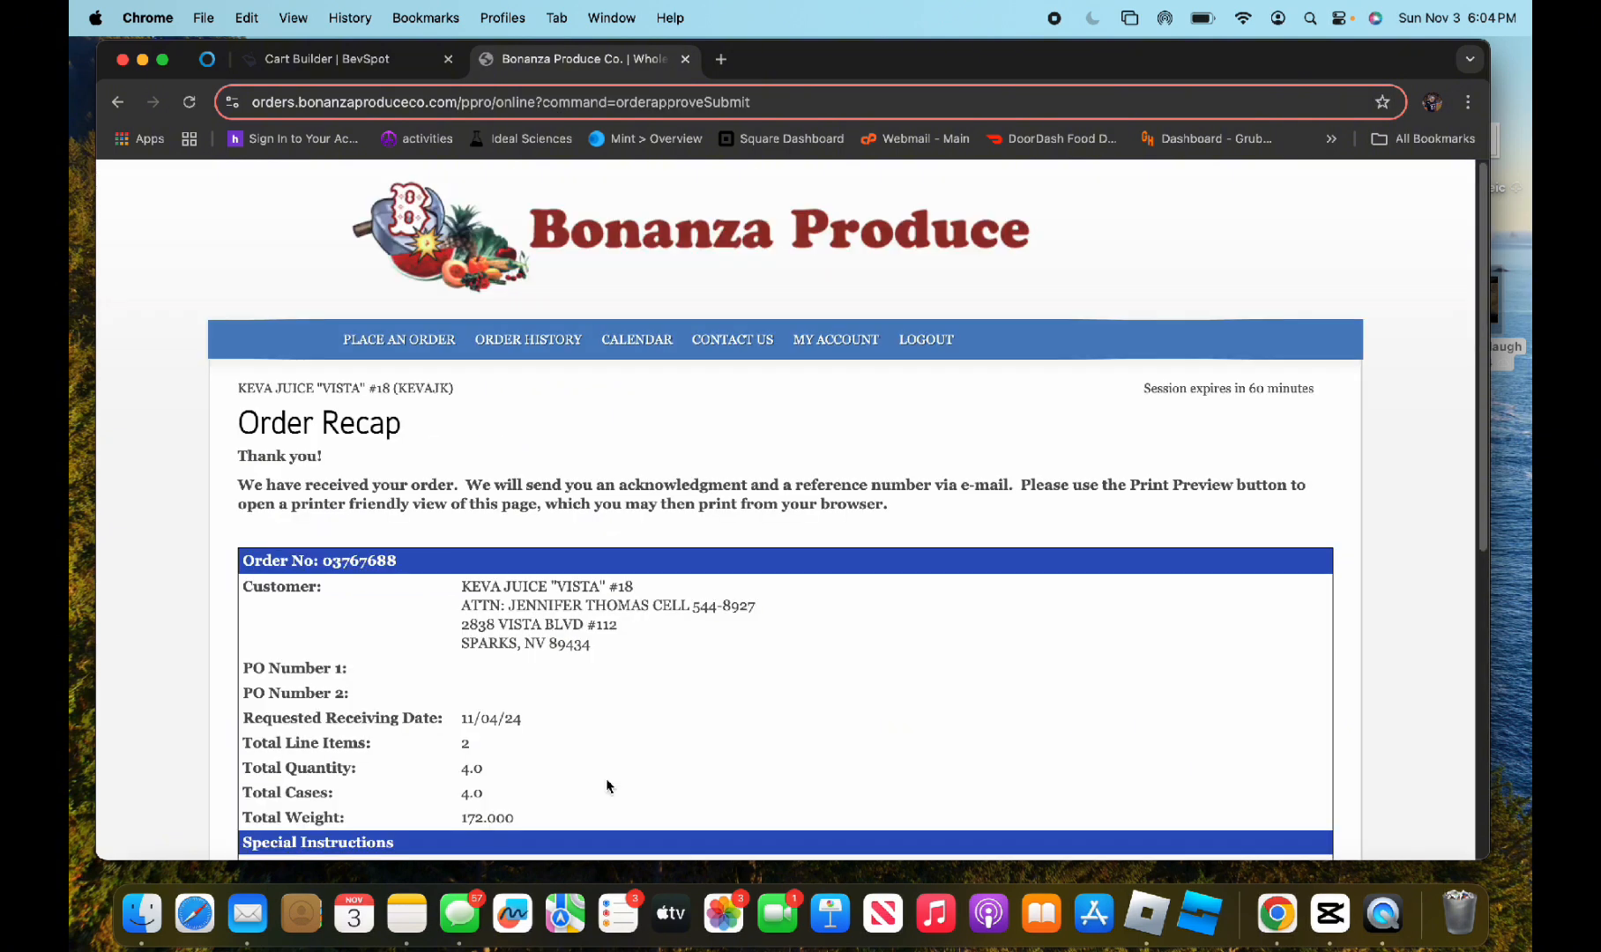
drag(413, 571, 336, 576)
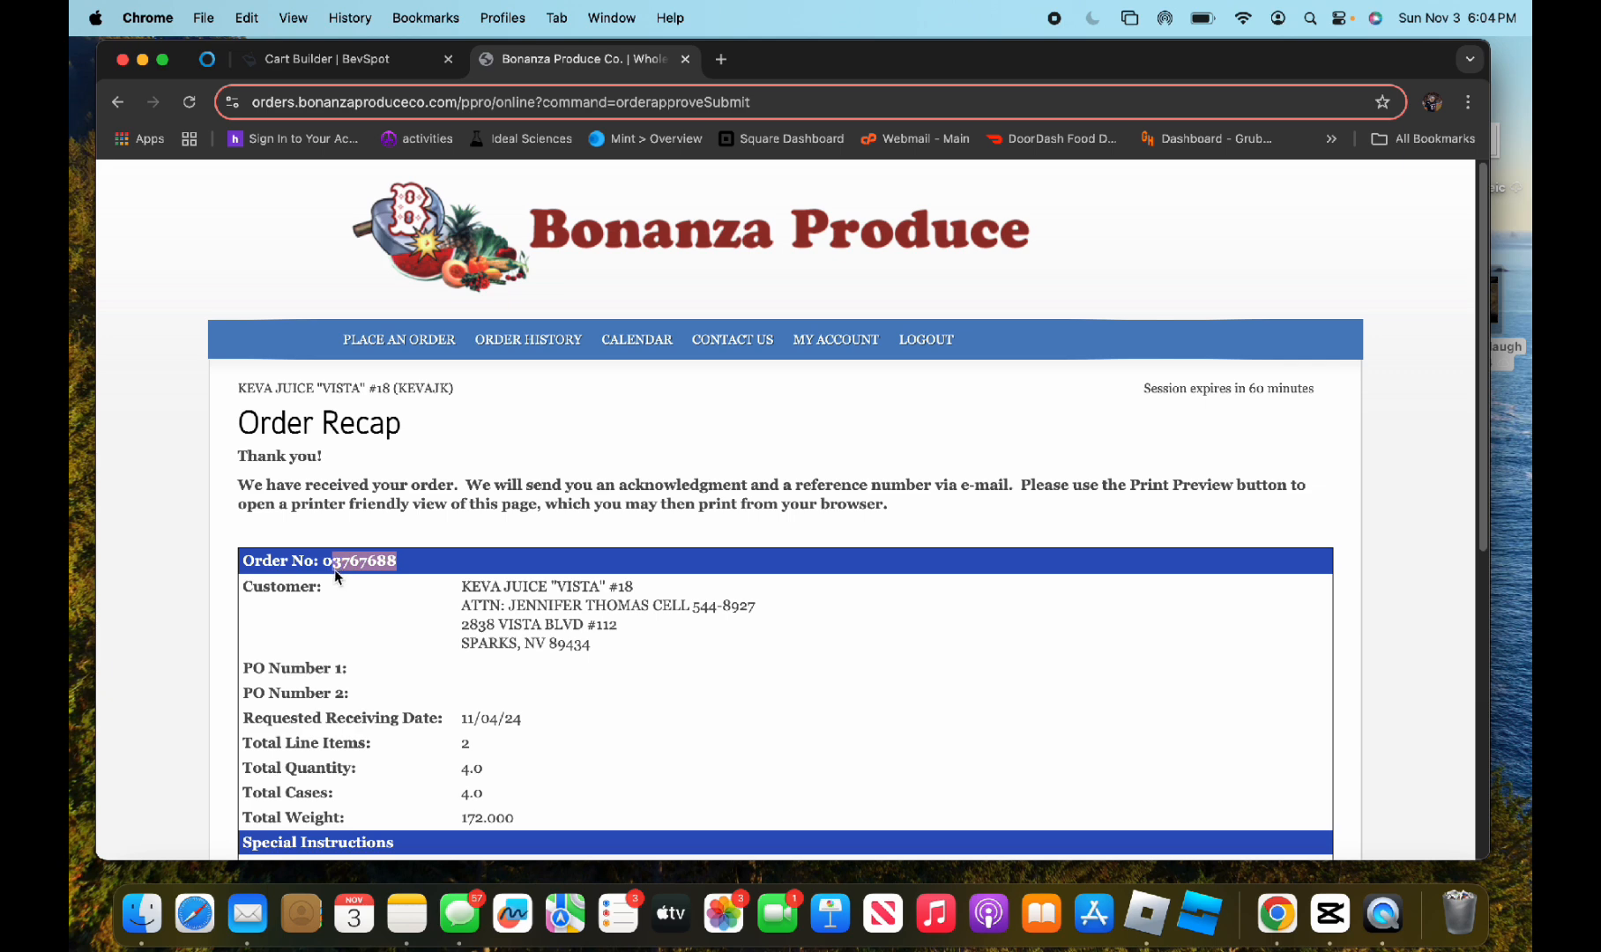
key(super+c)
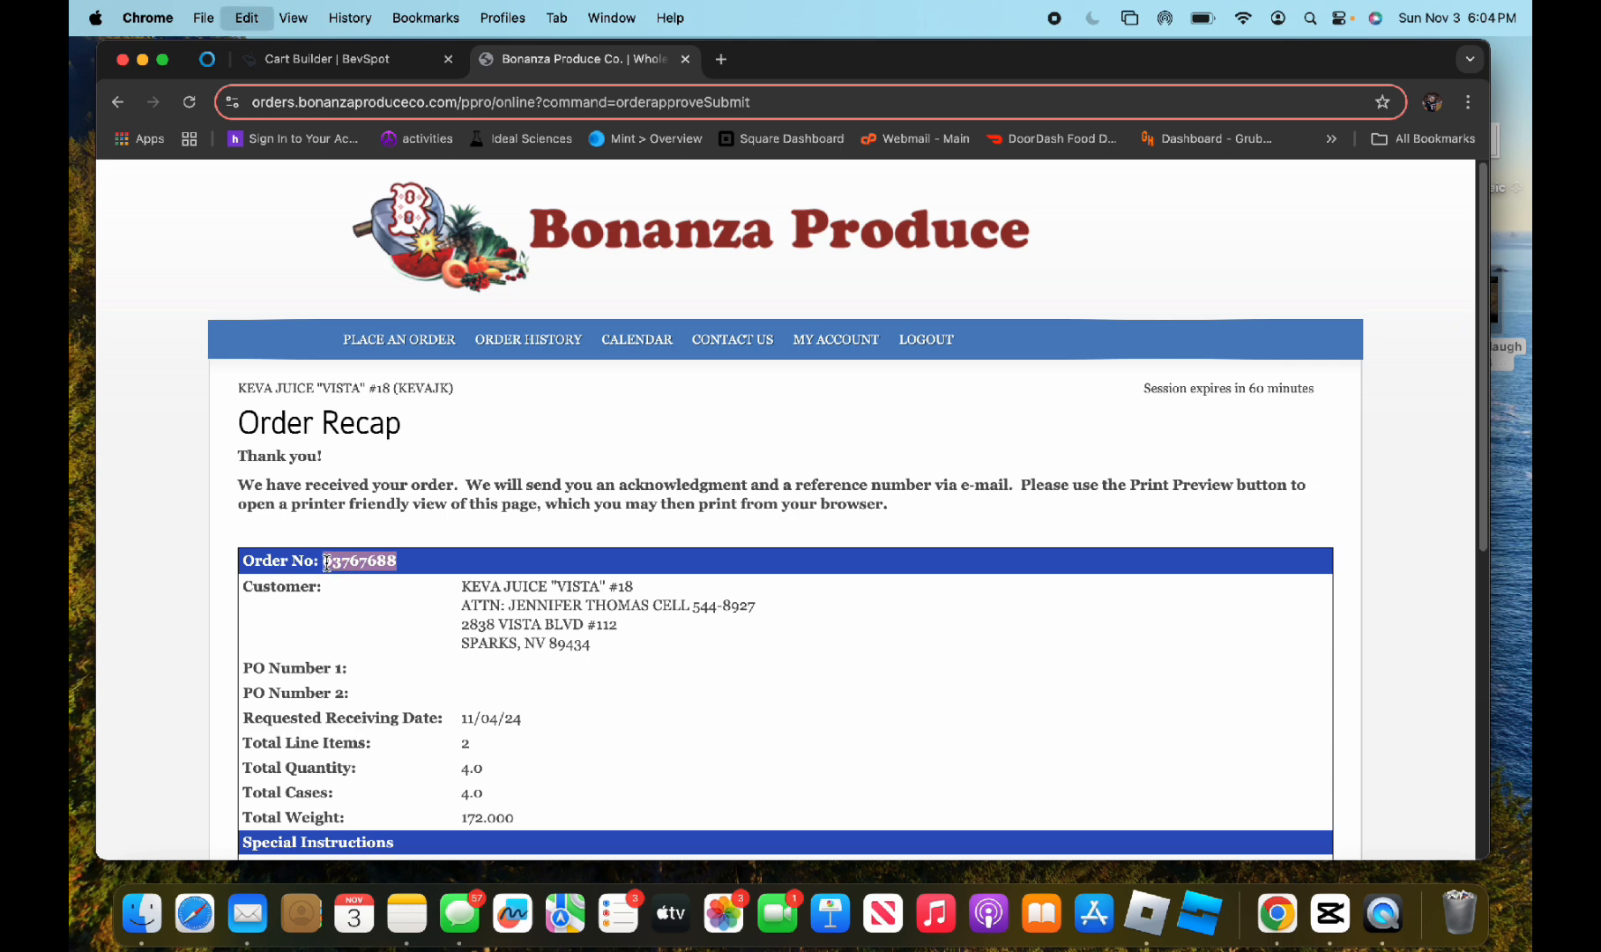
Switch to BevSpot's Cart Builder and add 4 cases of Bananas from the Bonanza group to the cart
click(319, 78)
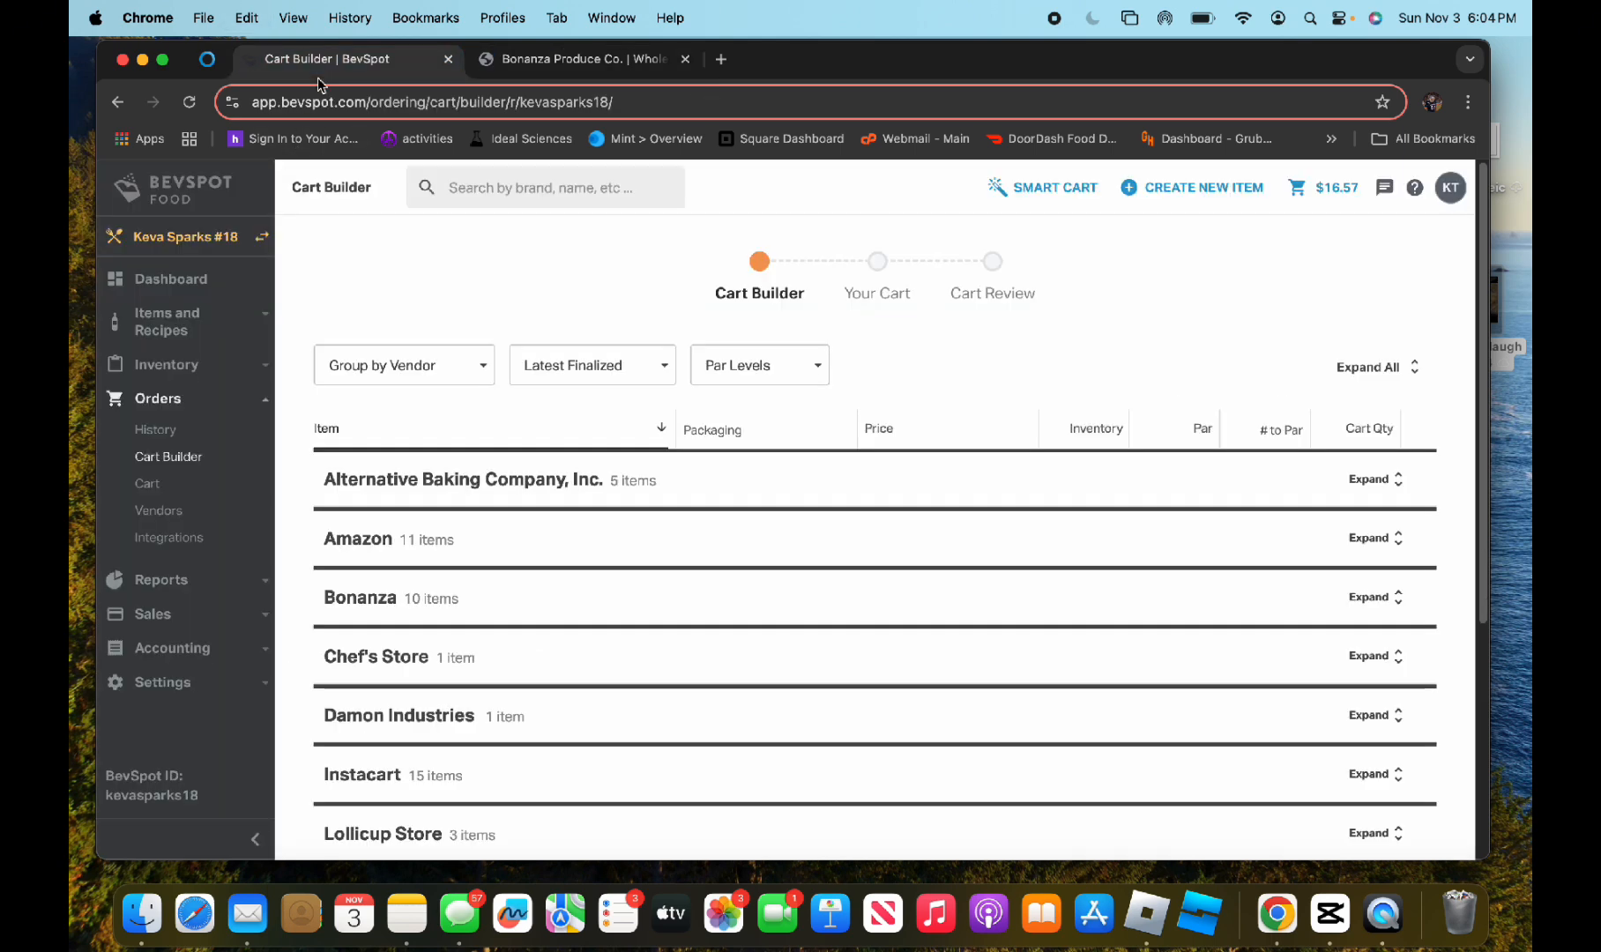
click(387, 599)
scroll(565, 585, down, 2)
scroll(564, 584, down, 2)
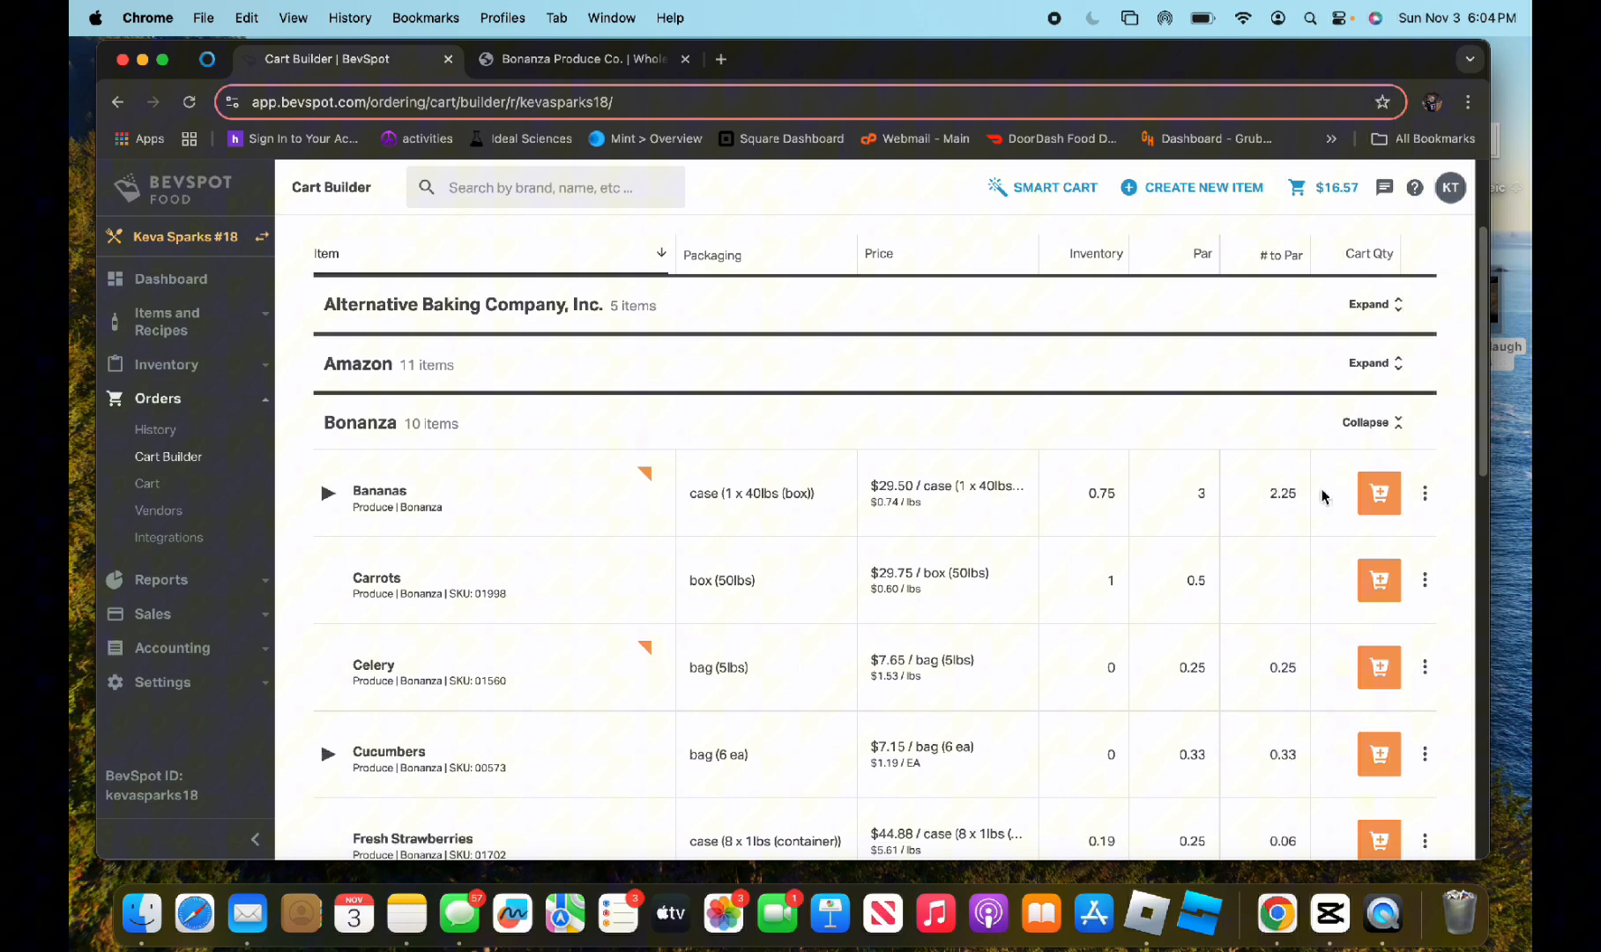
click(1380, 492)
click(1375, 496)
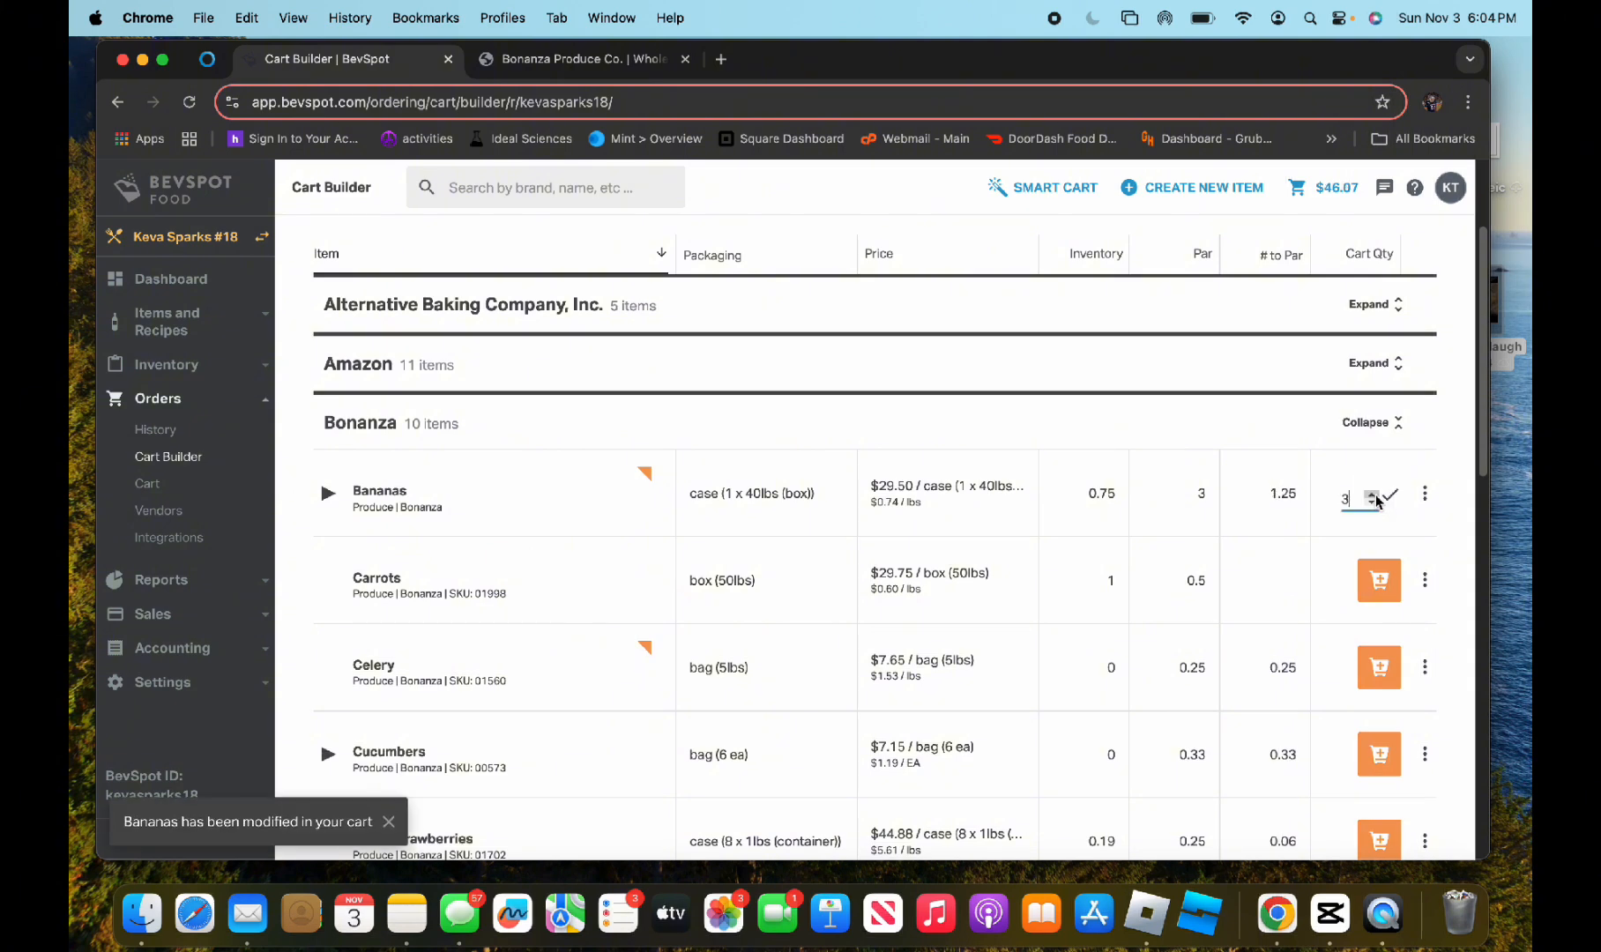
click(1183, 363)
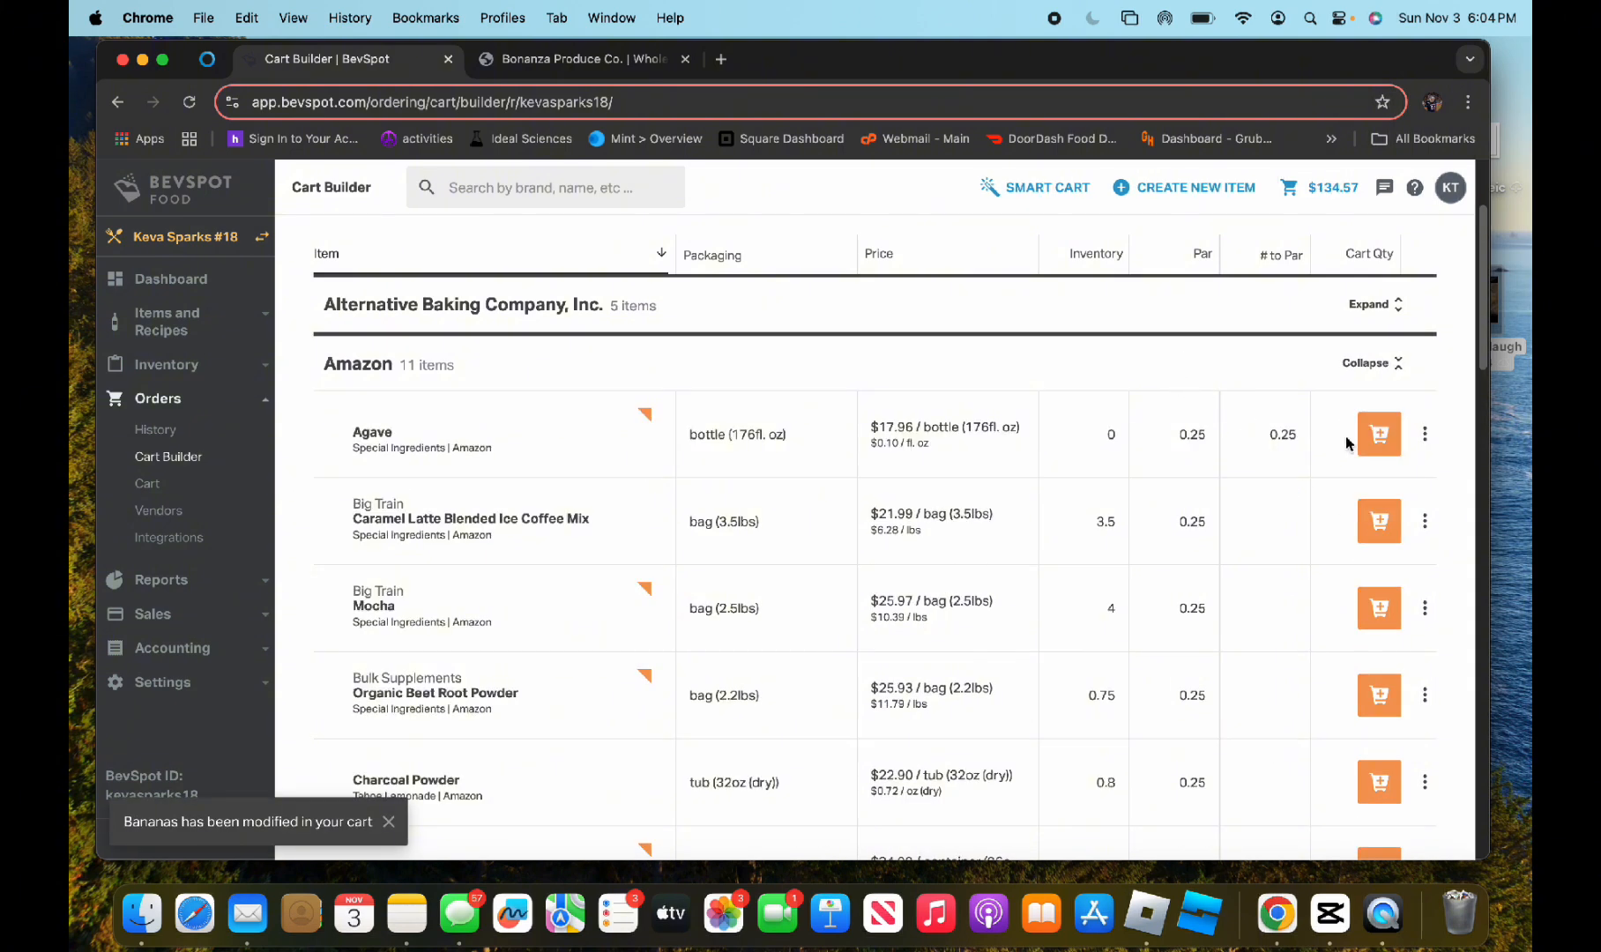
click(1368, 448)
click(1389, 435)
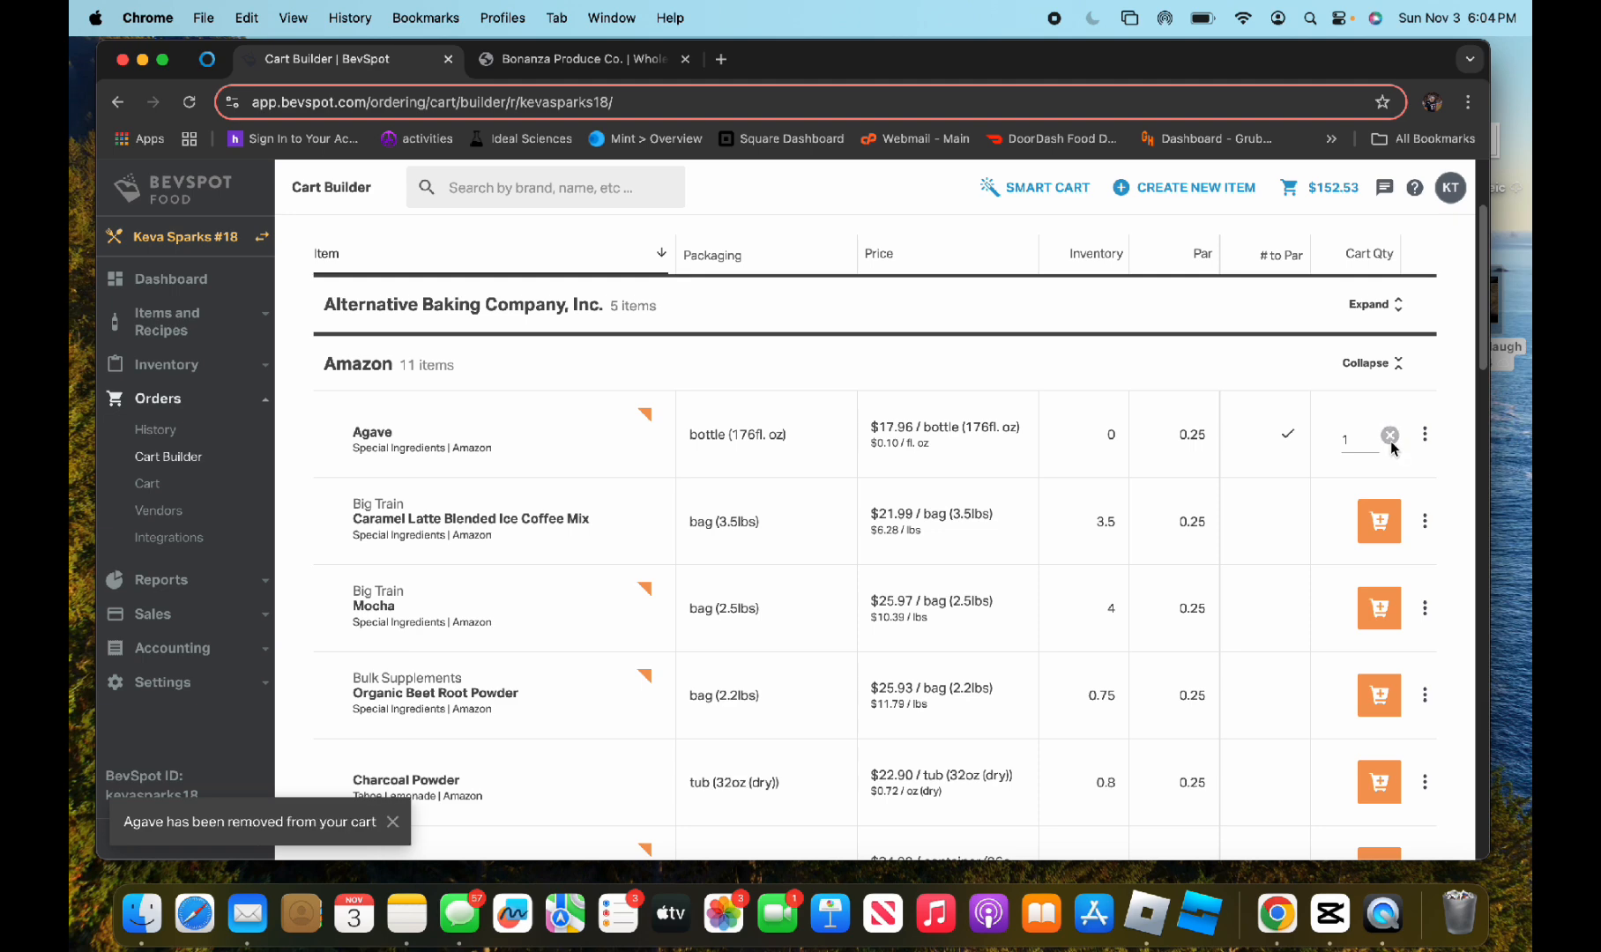
scroll(1158, 383, up, 1)
click(1095, 402)
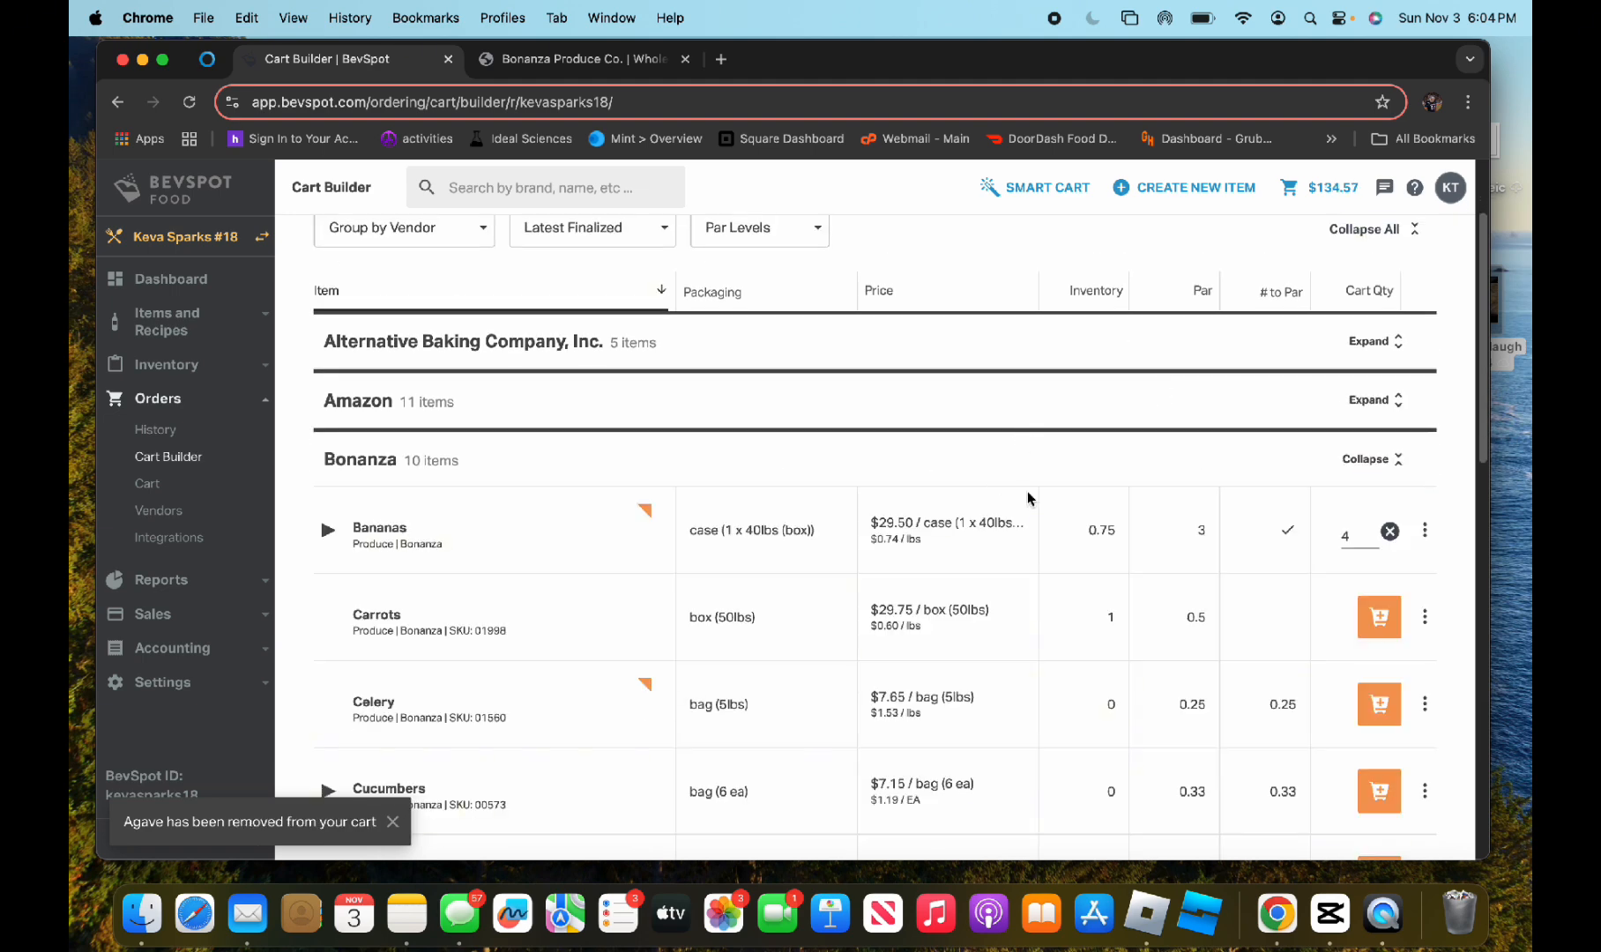
Open the BevSpot cart containing the Bonanza bananas for review
scroll(1262, 493, down, 1)
click(1320, 187)
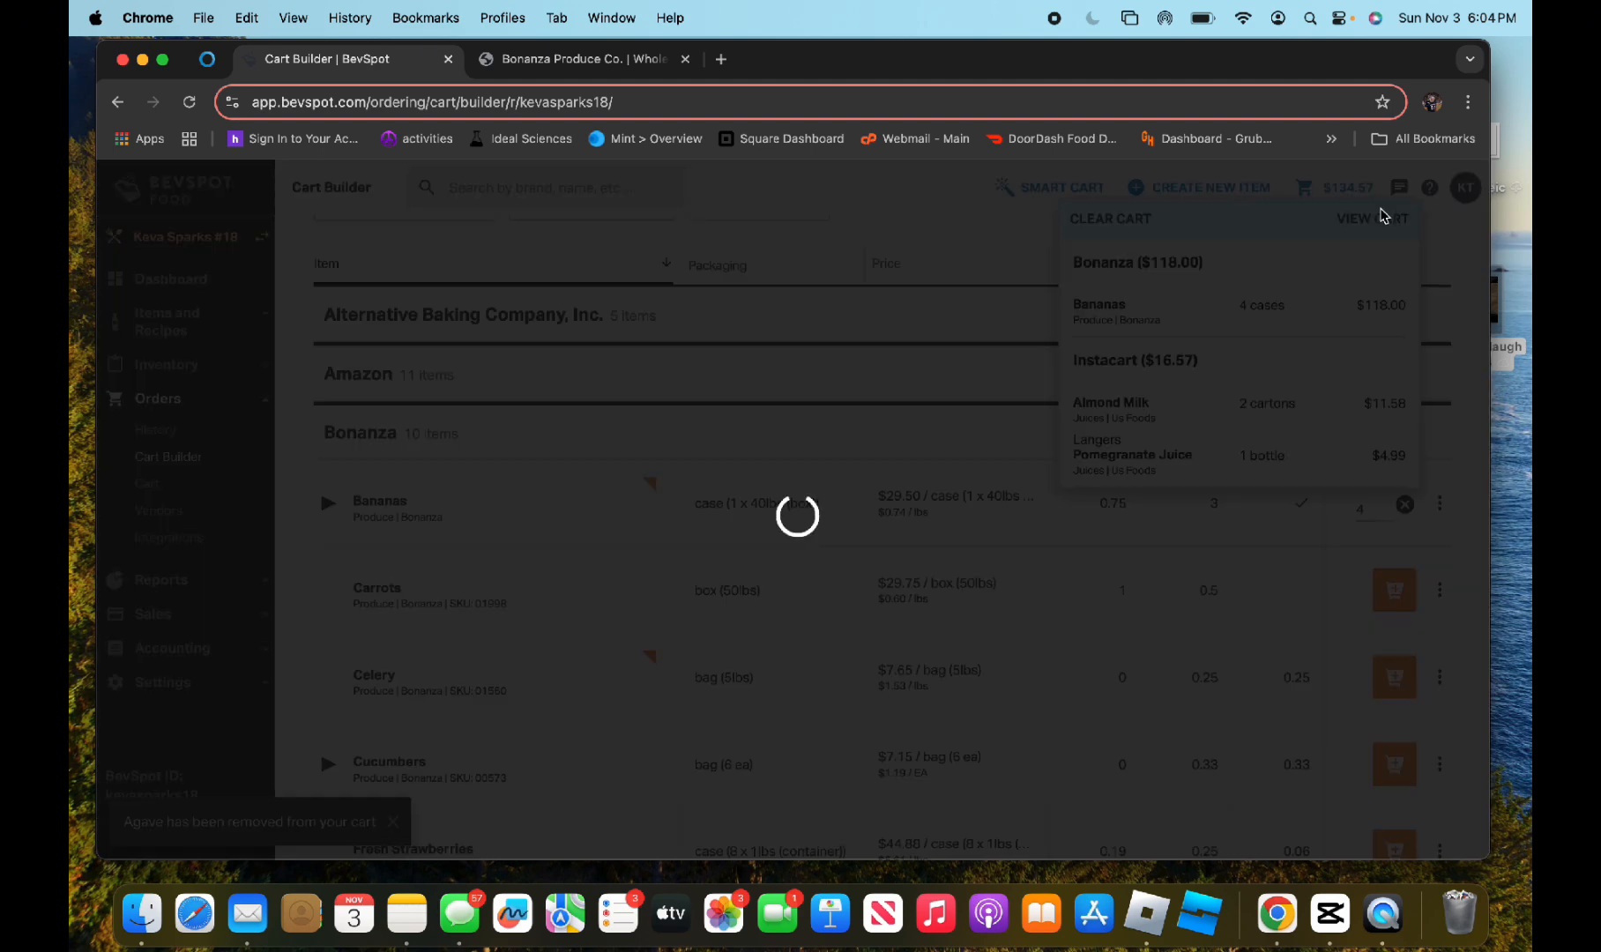